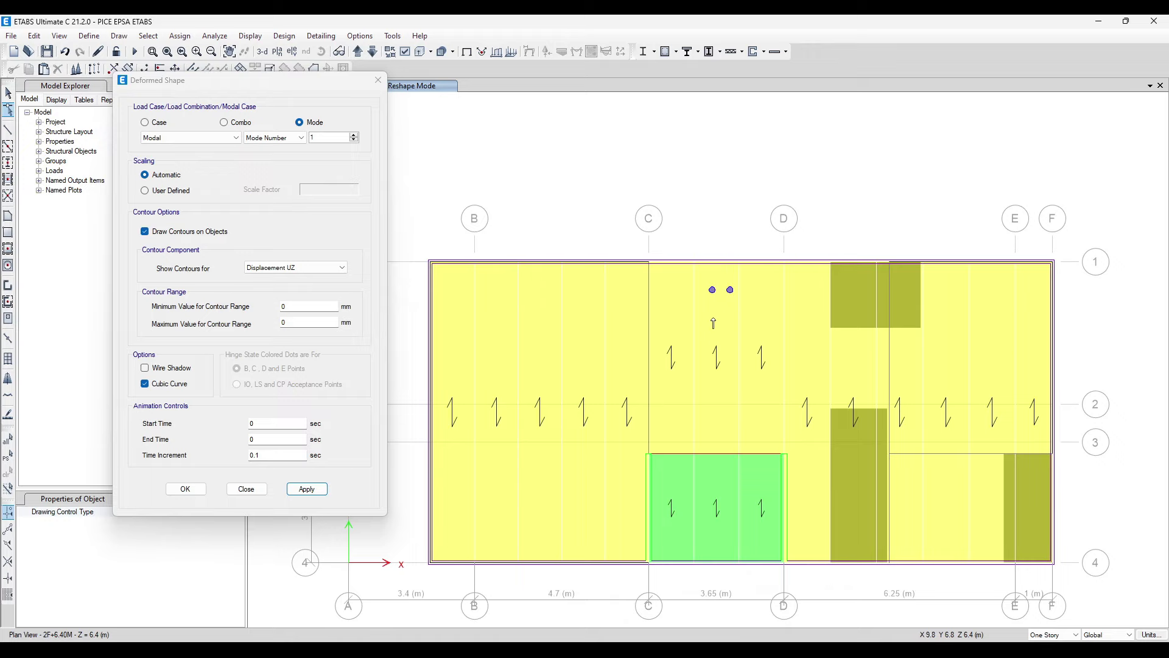
Step: Reshape the slab strip just right of grid C on 2F+6.40M by moving its grid 1 edge inward, leaving a gap
{"action": "scroll", "coordinate": [700, 261], "scroll_direction": "up", "scroll_amount": 2}
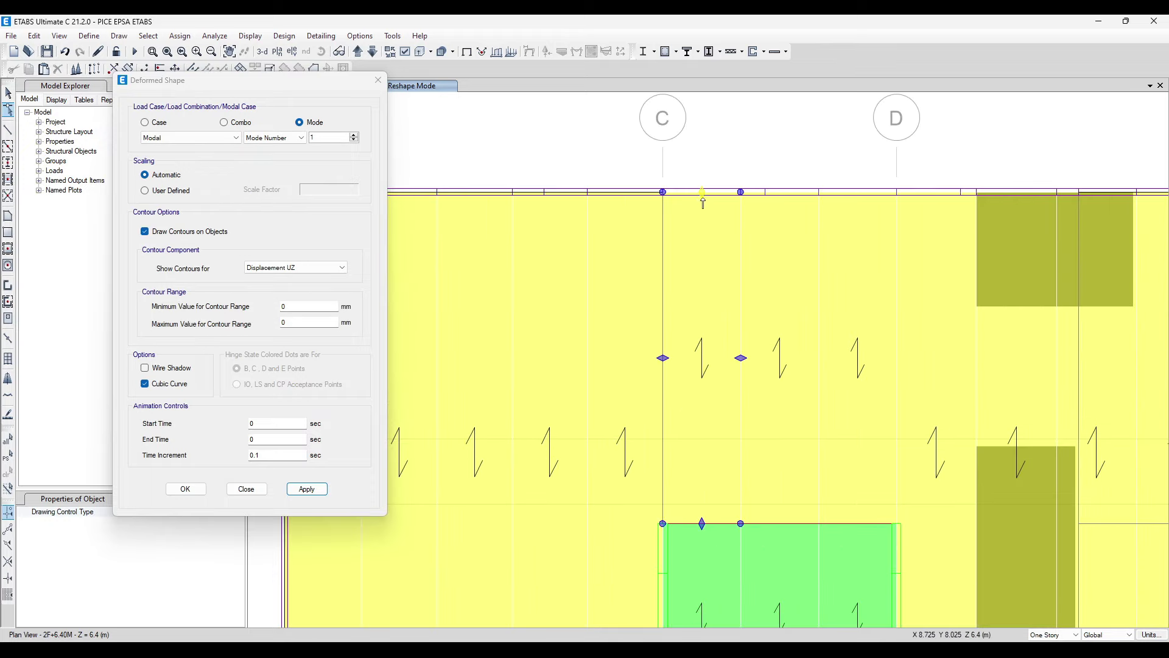
{"action": "left_click_drag", "start_coordinate": [701, 192], "coordinate": [701, 225]}
{"action": "left_click", "coordinate": [7, 93]}
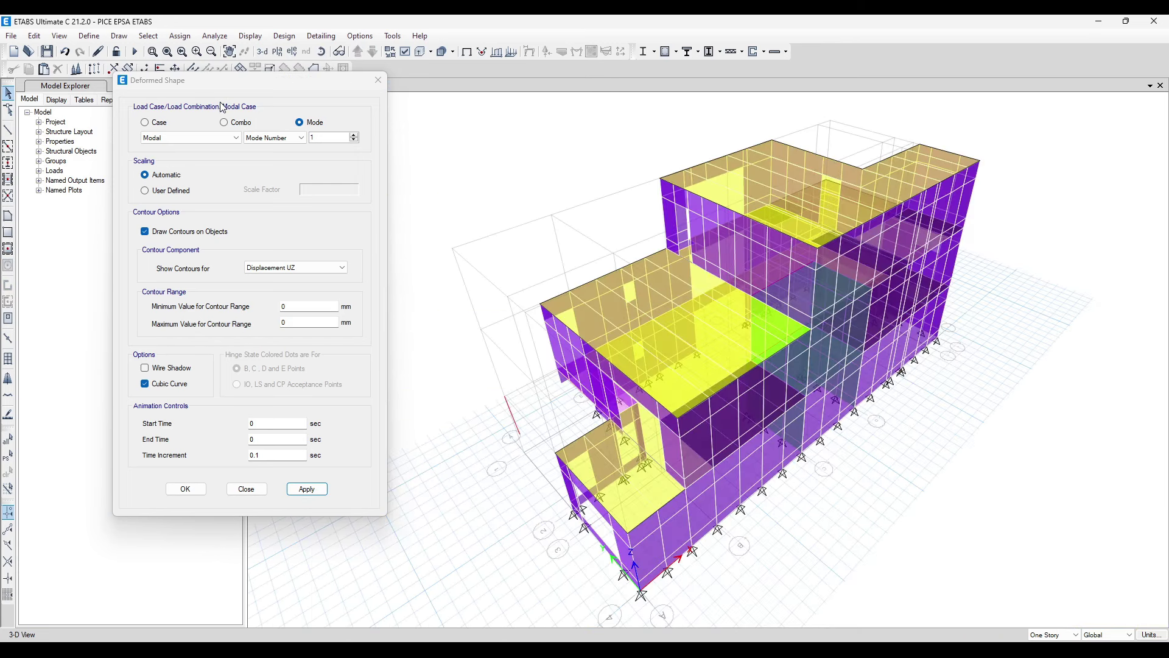
Step: Run the analysis and dismiss the analysis messages
{"action": "left_click", "coordinate": [134, 53]}
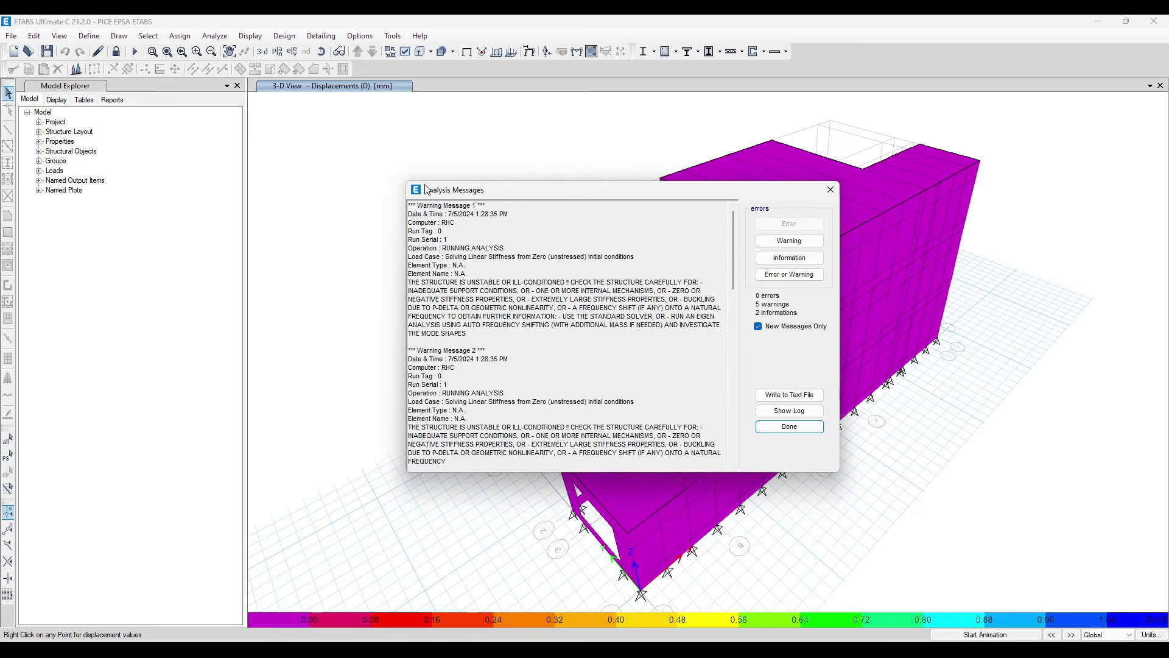
{"action": "left_click", "coordinate": [761, 426]}
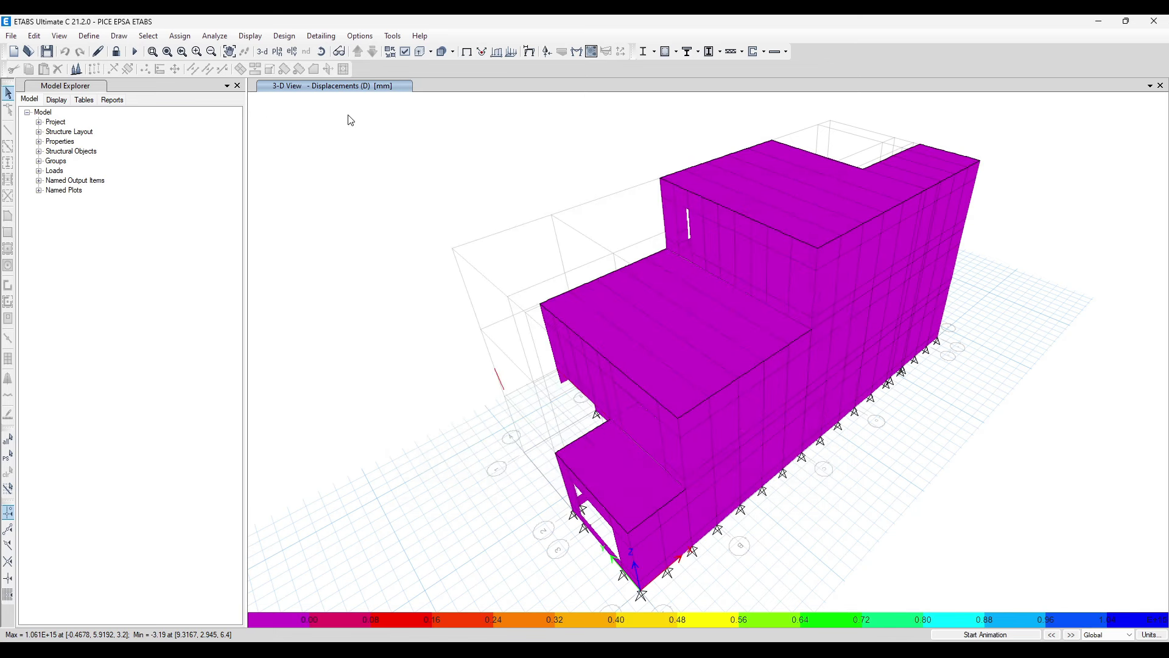
{"action": "left_click", "coordinate": [528, 52]}
{"action": "left_click_drag", "start_coordinate": [569, 114], "coordinate": [200, 110]}
{"action": "left_click", "coordinate": [340, 104]}
Step: Unlock the model, discarding the analysis results, and delete the stray frame standing outside the building
{"action": "left_click", "coordinate": [116, 51]}
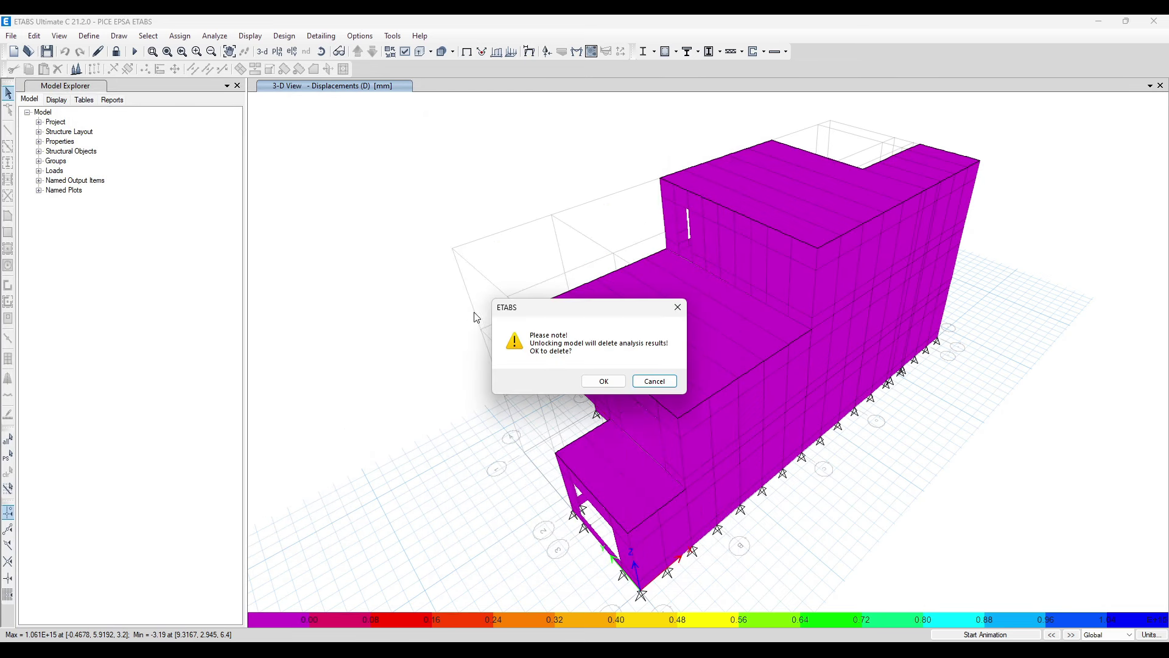
{"action": "left_click", "coordinate": [605, 380]}
{"action": "left_click_drag", "start_coordinate": [531, 445], "coordinate": [476, 388]}
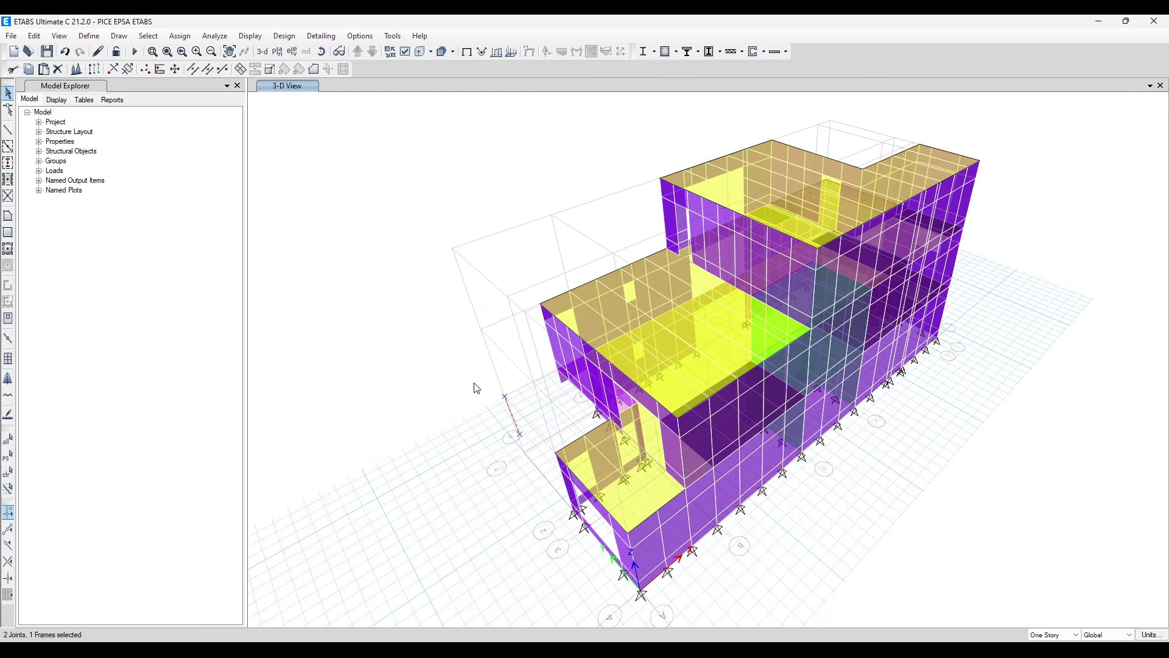
{"action": "key", "text": "Delete"}
Step: Run the analysis and display the deformed shape for mode number 1 of the Modal case
{"action": "left_click", "coordinate": [135, 51]}
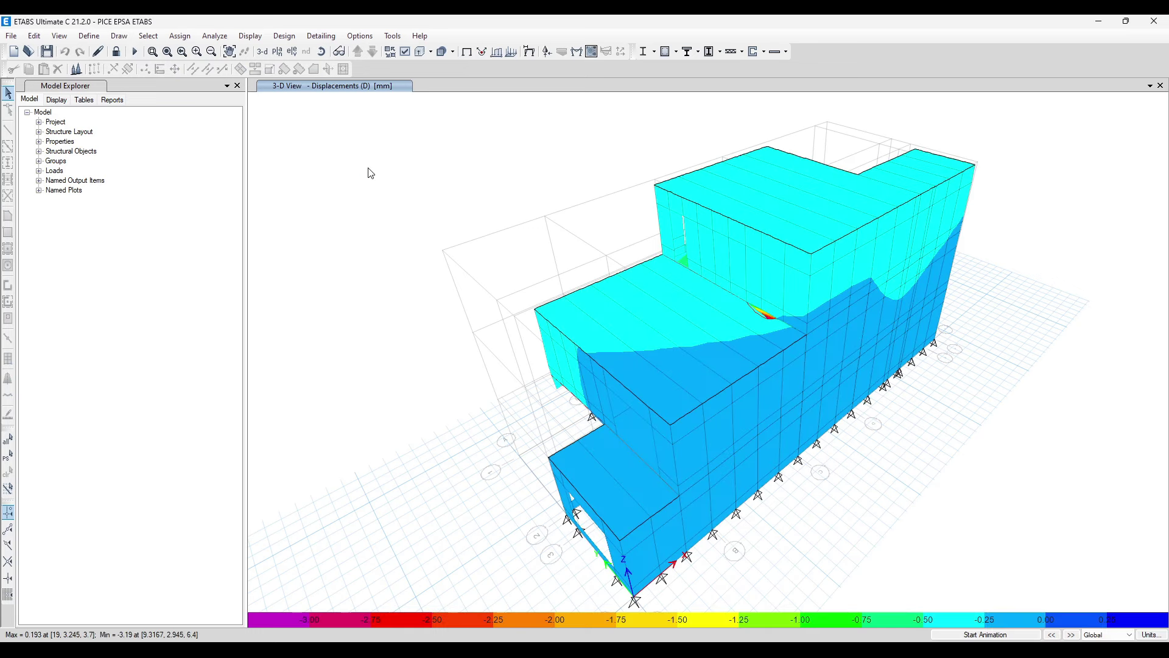
{"action": "middle_click_drag", "start_coordinate": [525, 393], "coordinate": [714, 268], "text": "shift"}
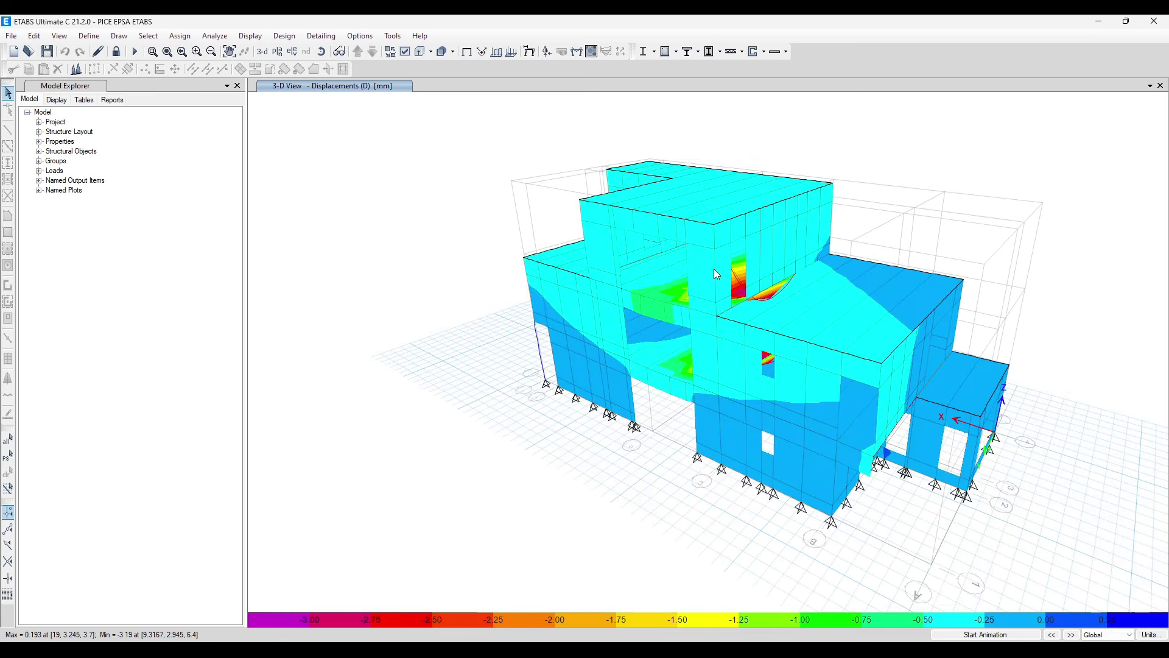
{"action": "left_click", "coordinate": [546, 52]}
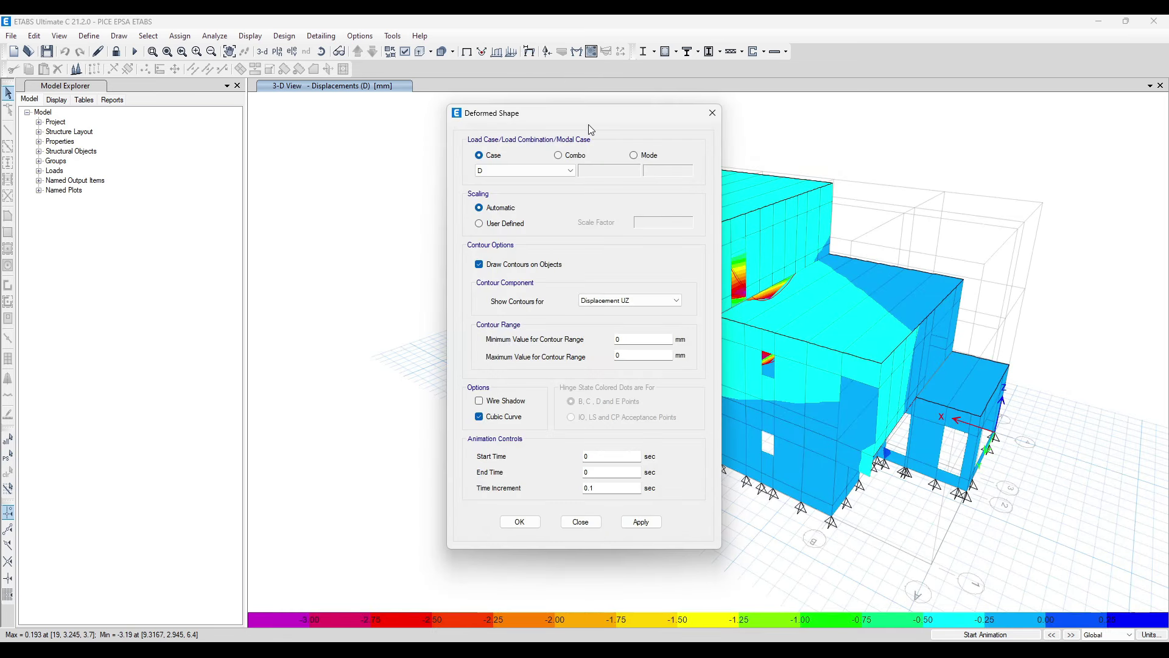
{"action": "left_click_drag", "start_coordinate": [467, 121], "coordinate": [82, 113]}
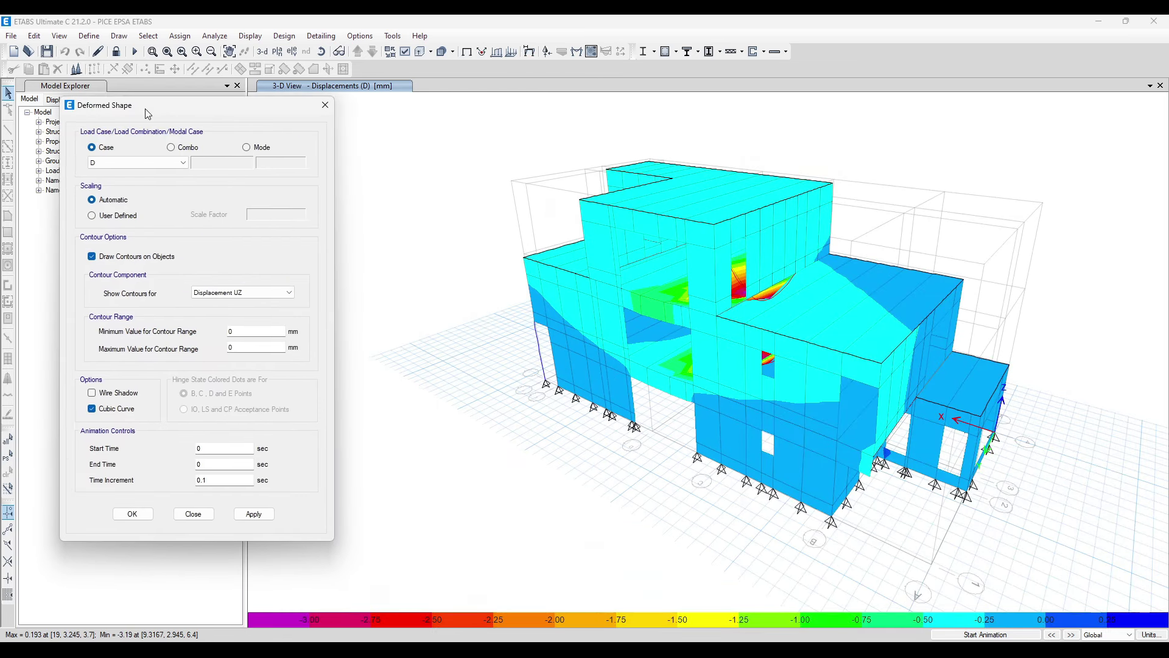
{"action": "left_click", "coordinate": [263, 148]}
{"action": "left_click", "coordinate": [264, 516]}
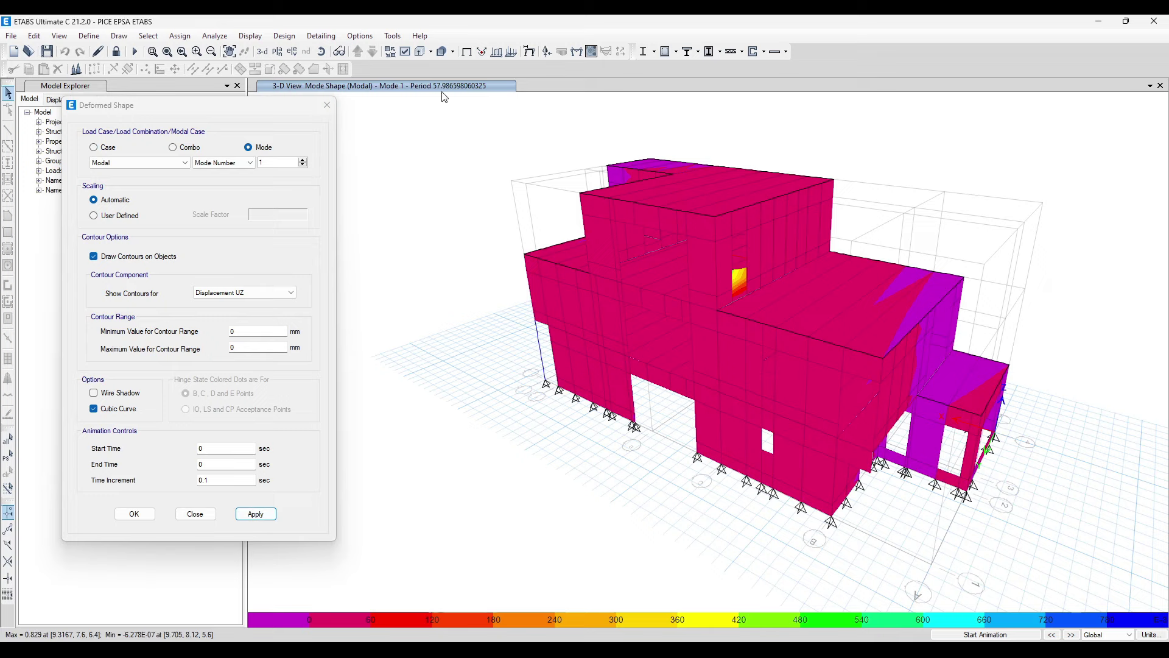
Step: Open the Modal Participating Mass Ratios table from the structure output results and maximize it
{"action": "left_click_drag", "start_coordinate": [256, 101], "coordinate": [474, 118]}
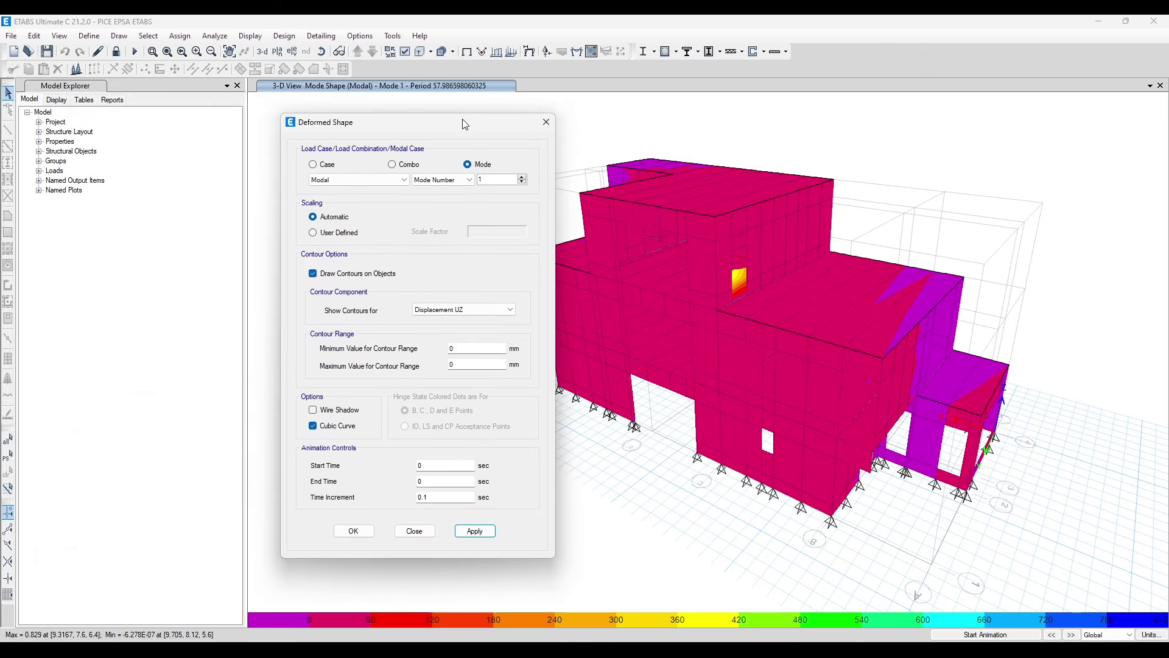
{"action": "left_click", "coordinate": [83, 99]}
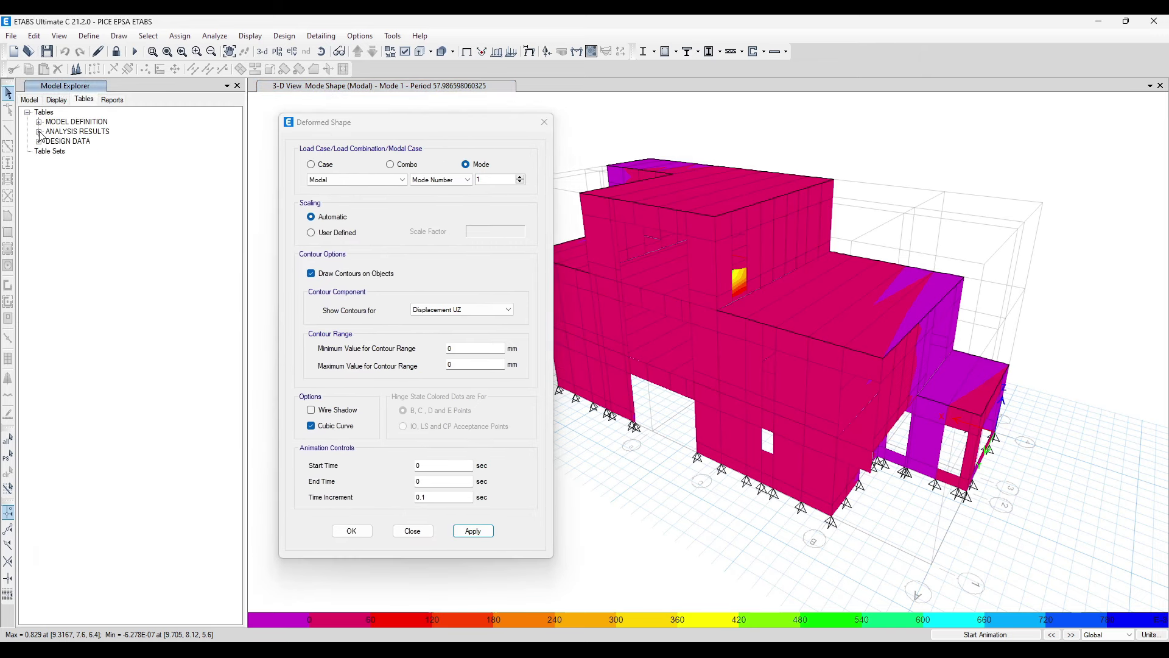
{"action": "left_click", "coordinate": [39, 132]}
{"action": "left_click", "coordinate": [50, 170]}
{"action": "left_click", "coordinate": [62, 190]}
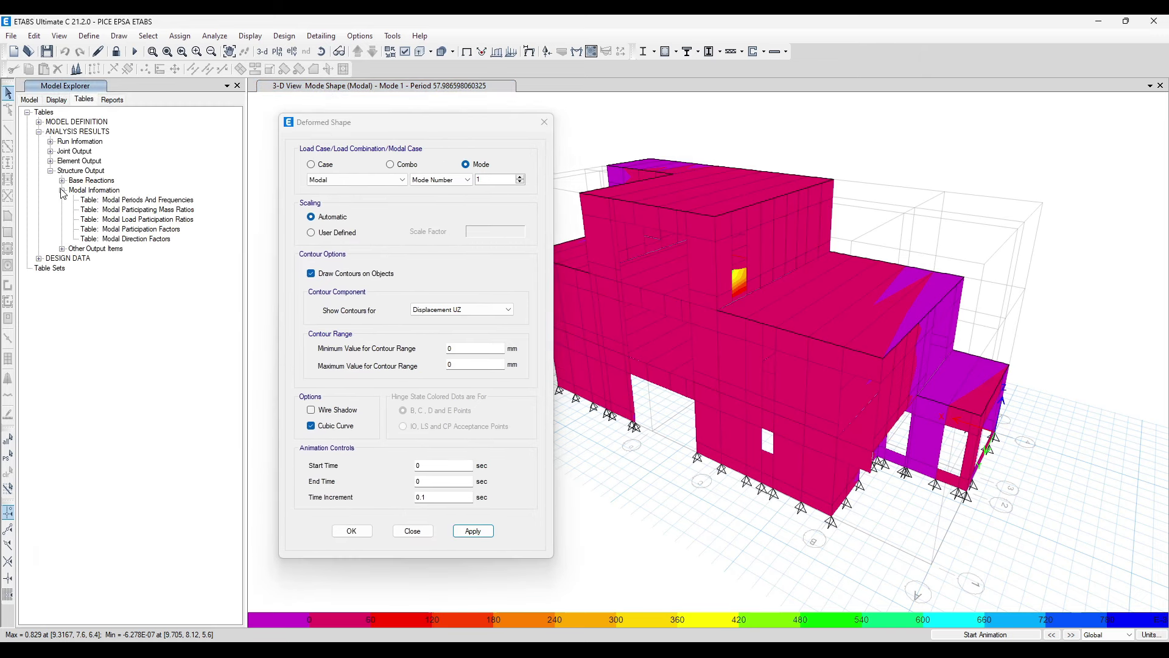
{"action": "double_click", "coordinate": [152, 210]}
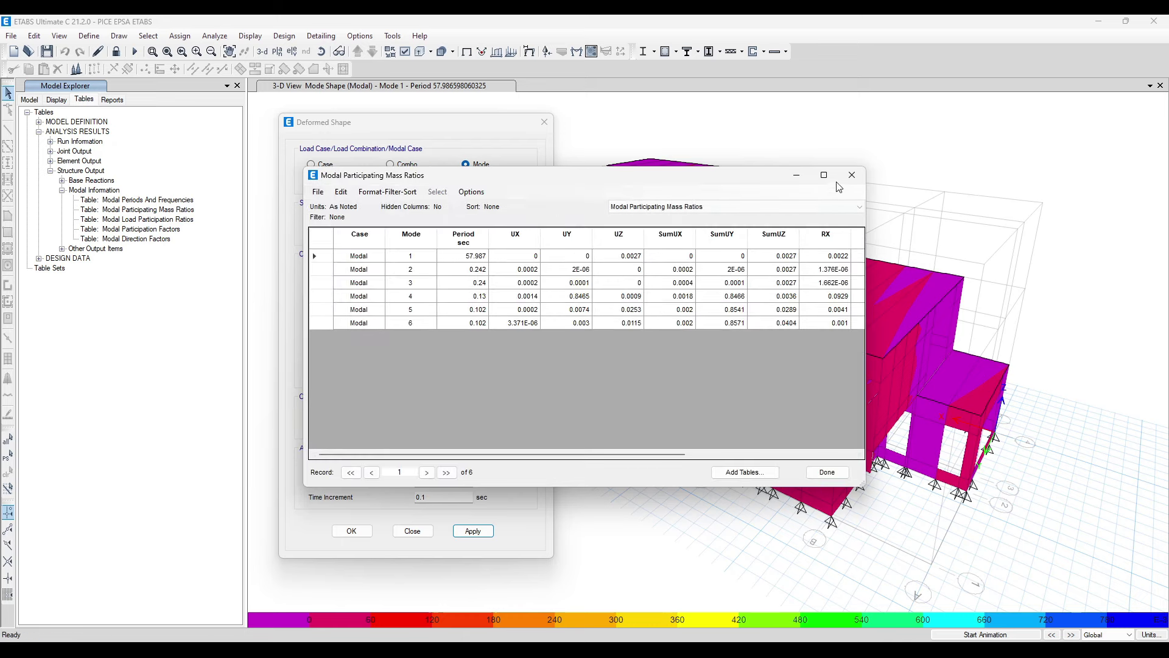
{"action": "left_click", "coordinate": [824, 175]}
Step: Compare the period of mode 1 with the periods of modes 2 to 6, closing the table when done
{"action": "left_click", "coordinate": [172, 105]}
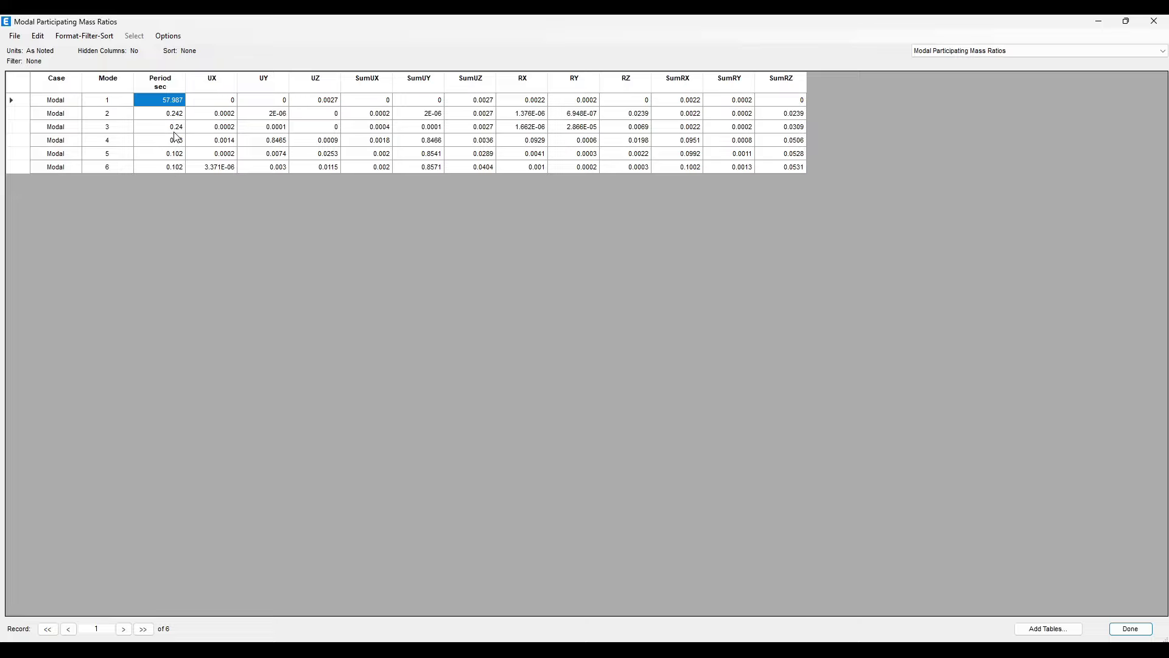
{"action": "left_click_drag", "start_coordinate": [178, 114], "coordinate": [176, 173]}
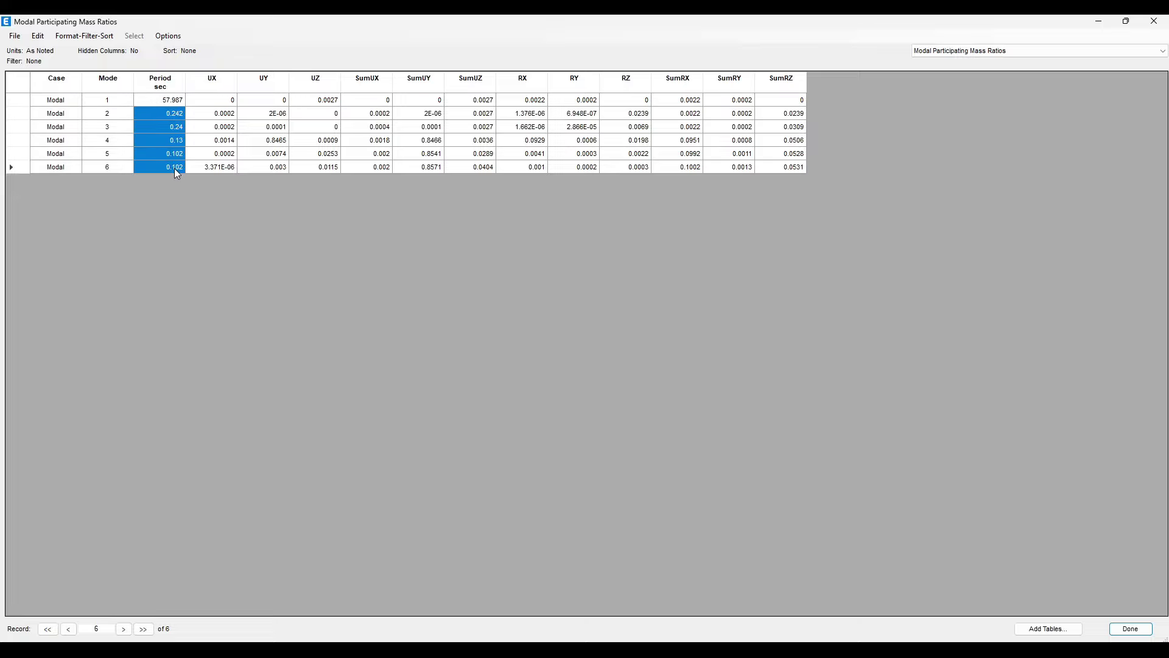
{"action": "left_click", "coordinate": [171, 113]}
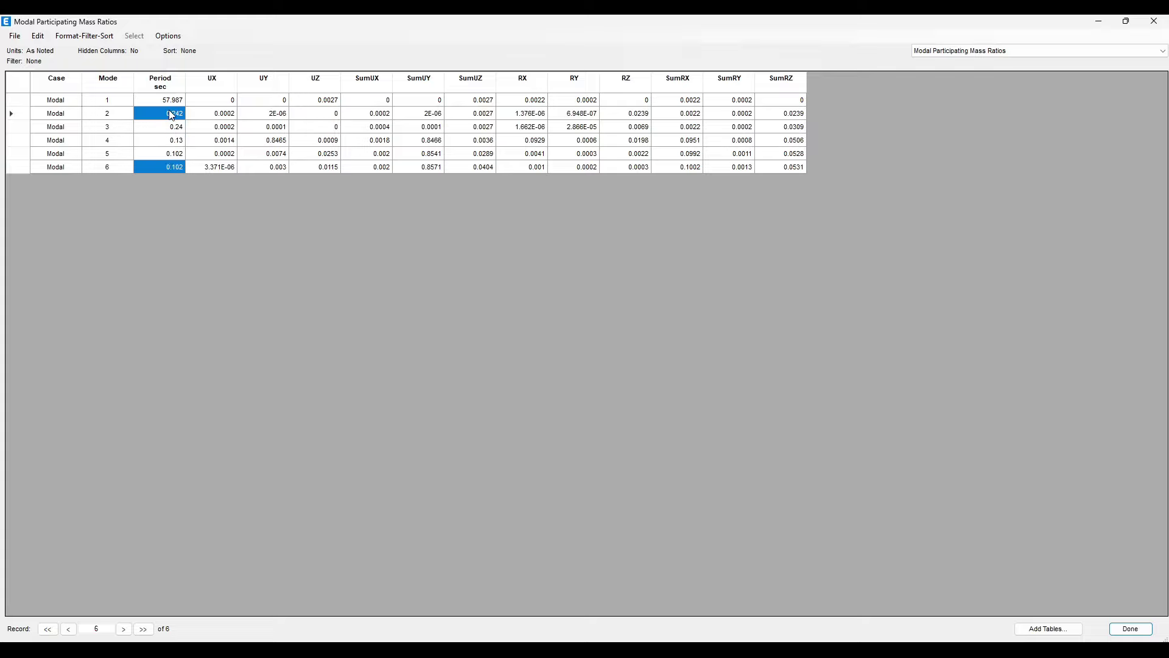
{"action": "left_click", "coordinate": [169, 102]}
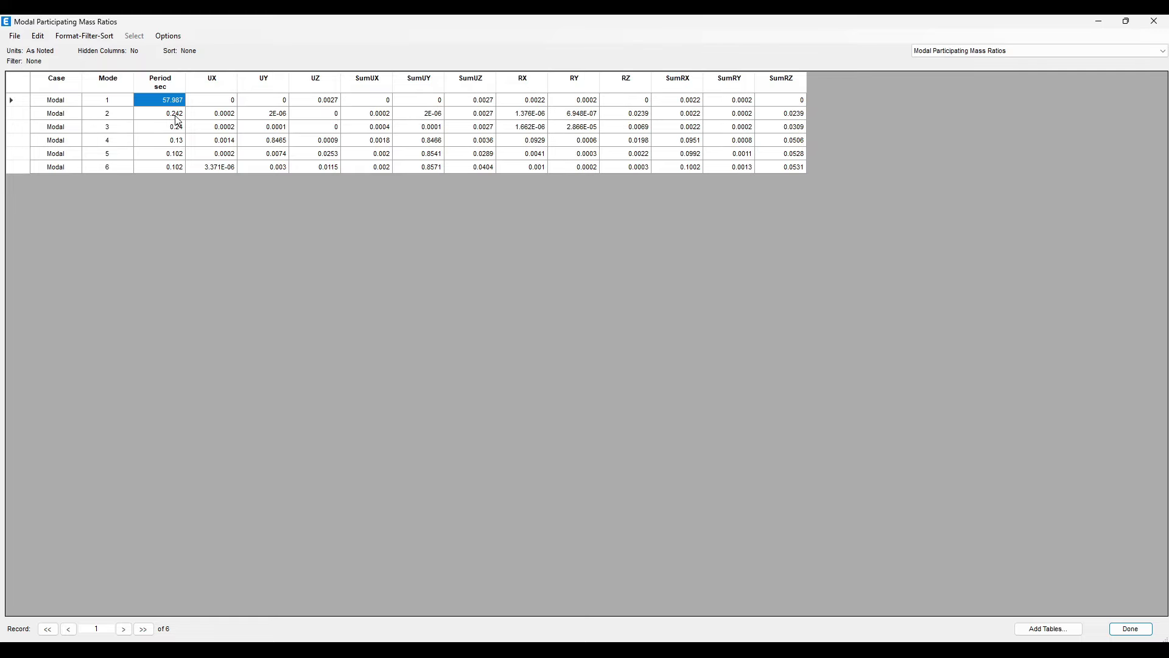
{"action": "left_click", "coordinate": [1152, 20]}
{"action": "left_click_drag", "start_coordinate": [505, 131], "coordinate": [388, 127]}
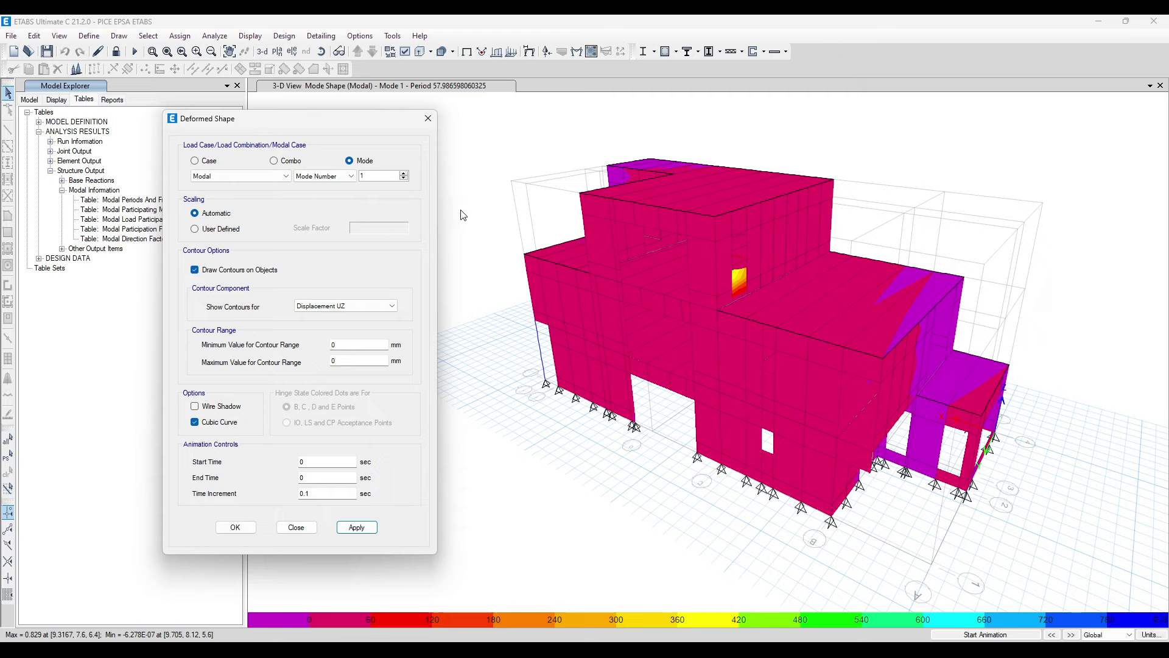
Step: Animate the mode 1 shape and examine which part of the structure moves, stopping the animation when done
{"action": "left_click", "coordinate": [985, 634]}
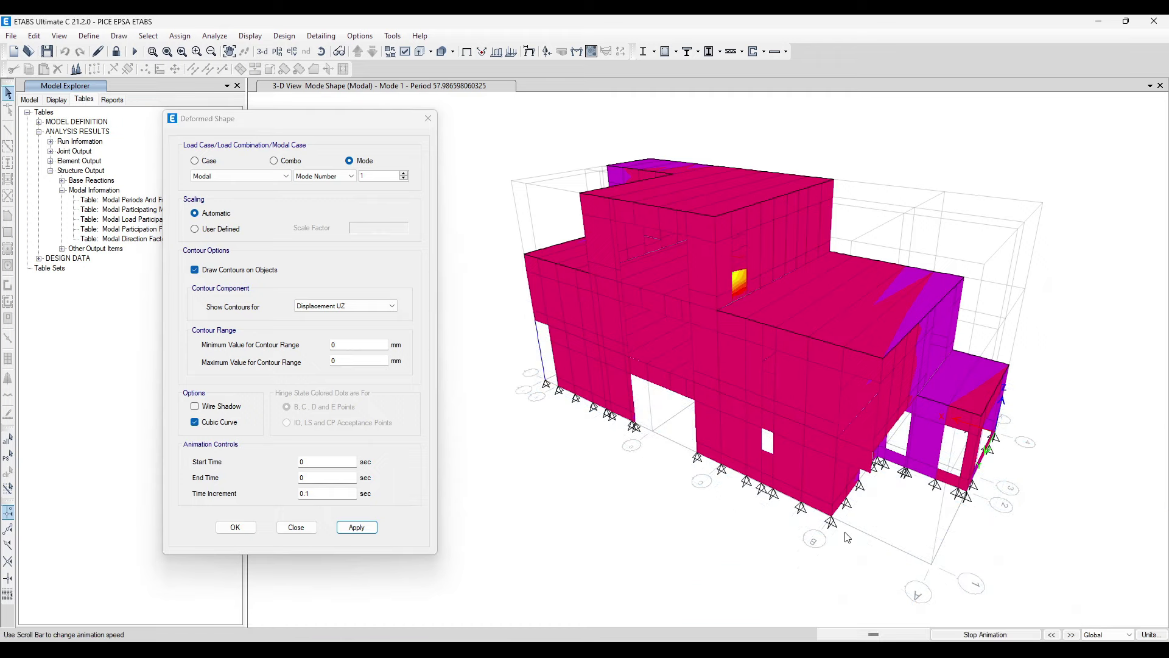
{"action": "left_click", "coordinate": [987, 633]}
{"action": "left_click", "coordinate": [987, 634]}
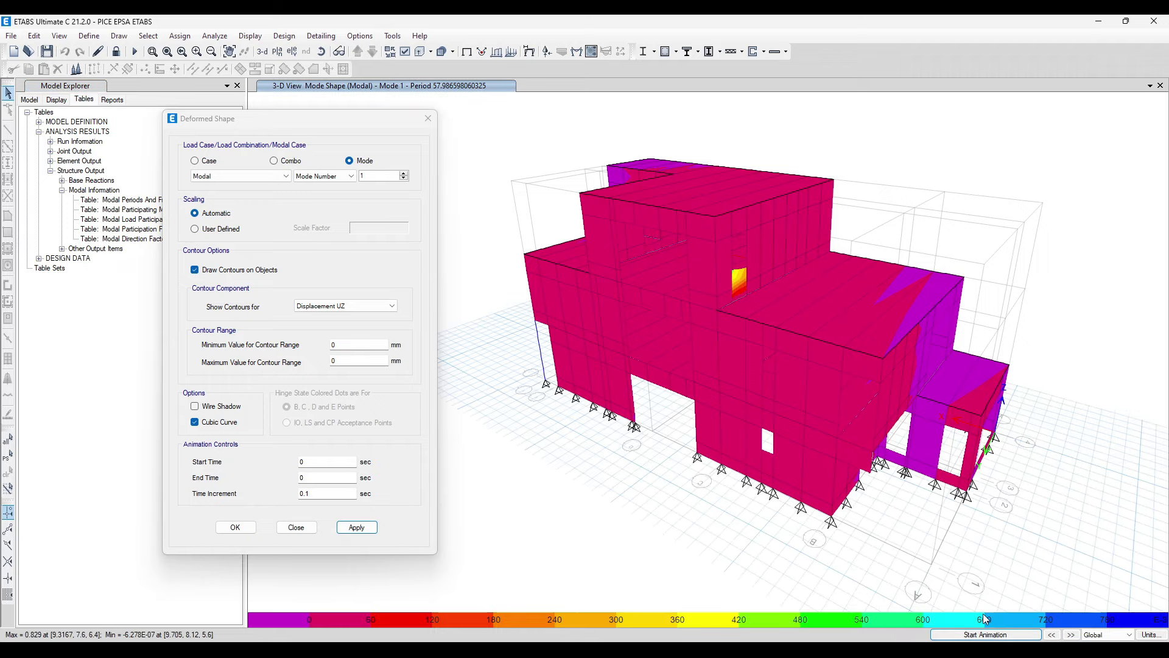
{"action": "middle_click_drag", "start_coordinate": [700, 482], "coordinate": [837, 496], "text": "shift"}
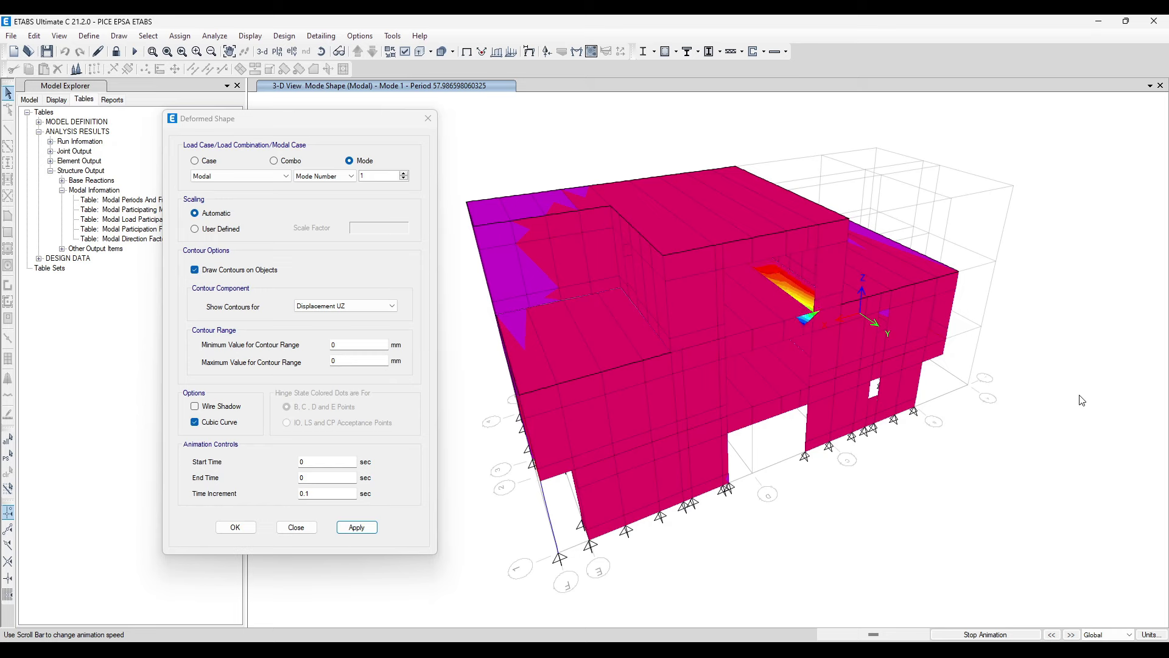
{"action": "key", "text": "Escape"}
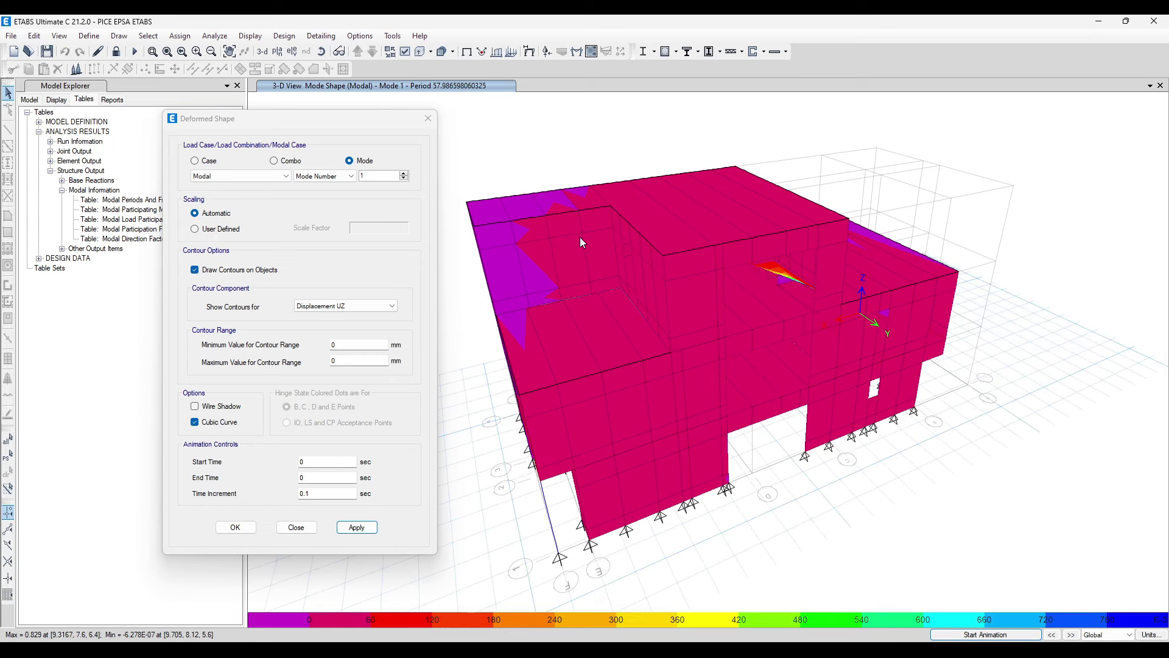
Step: Turn off the contours on the mode shape and show only the floors, selected by object type
{"action": "left_click", "coordinate": [256, 270]}
{"action": "left_click", "coordinate": [357, 527]}
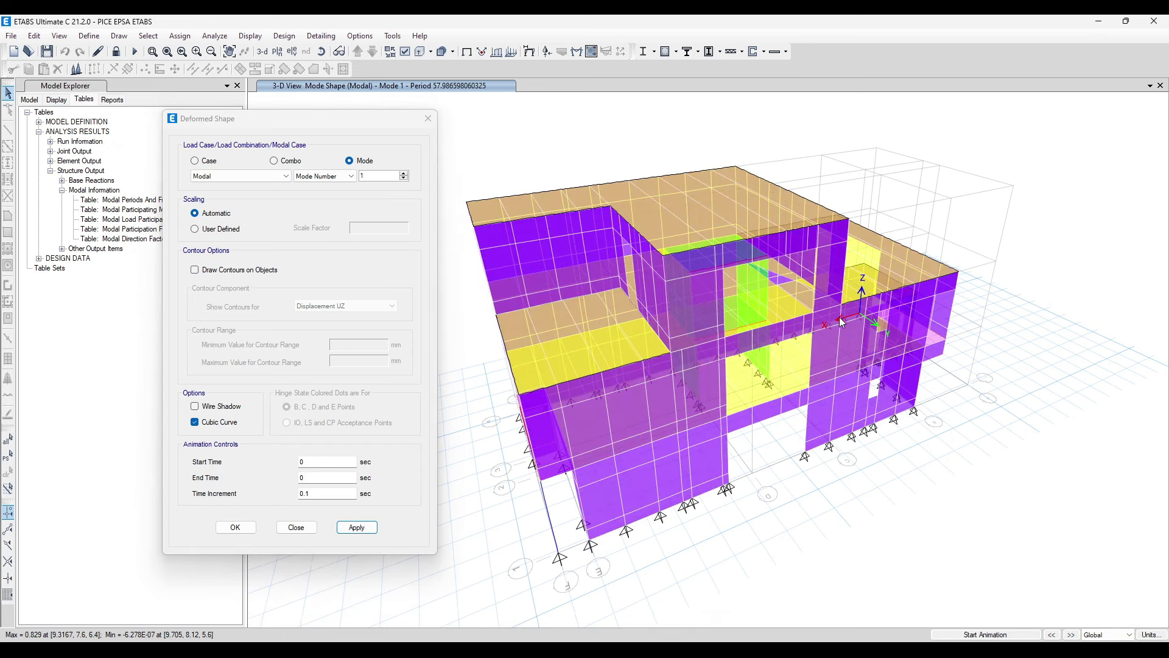
{"action": "left_click", "coordinate": [149, 36]}
{"action": "mouse_move", "coordinate": [163, 52]}
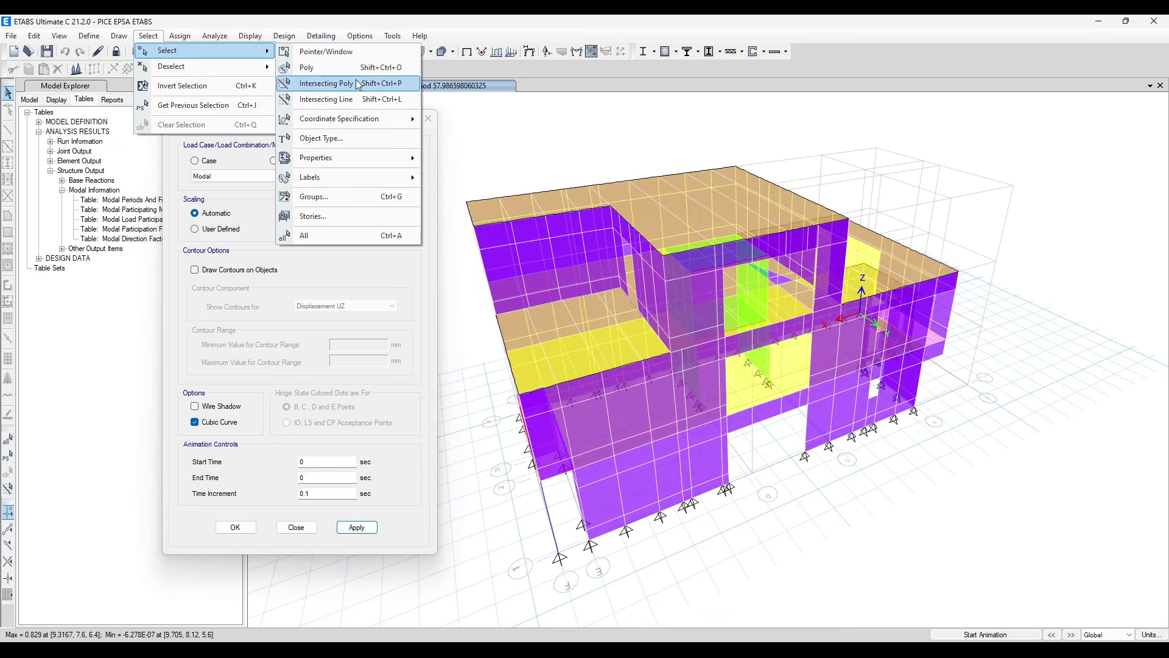
{"action": "left_click", "coordinate": [350, 144]}
{"action": "left_click", "coordinate": [528, 291]}
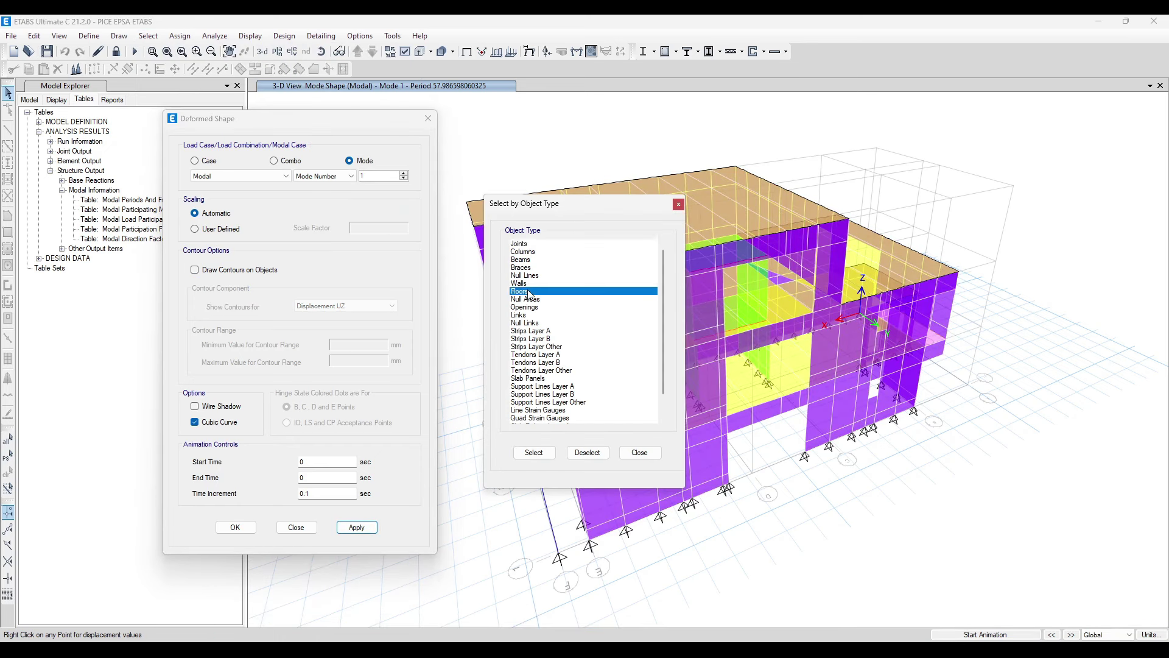
{"action": "left_click", "coordinate": [537, 454]}
{"action": "left_click", "coordinate": [639, 453]}
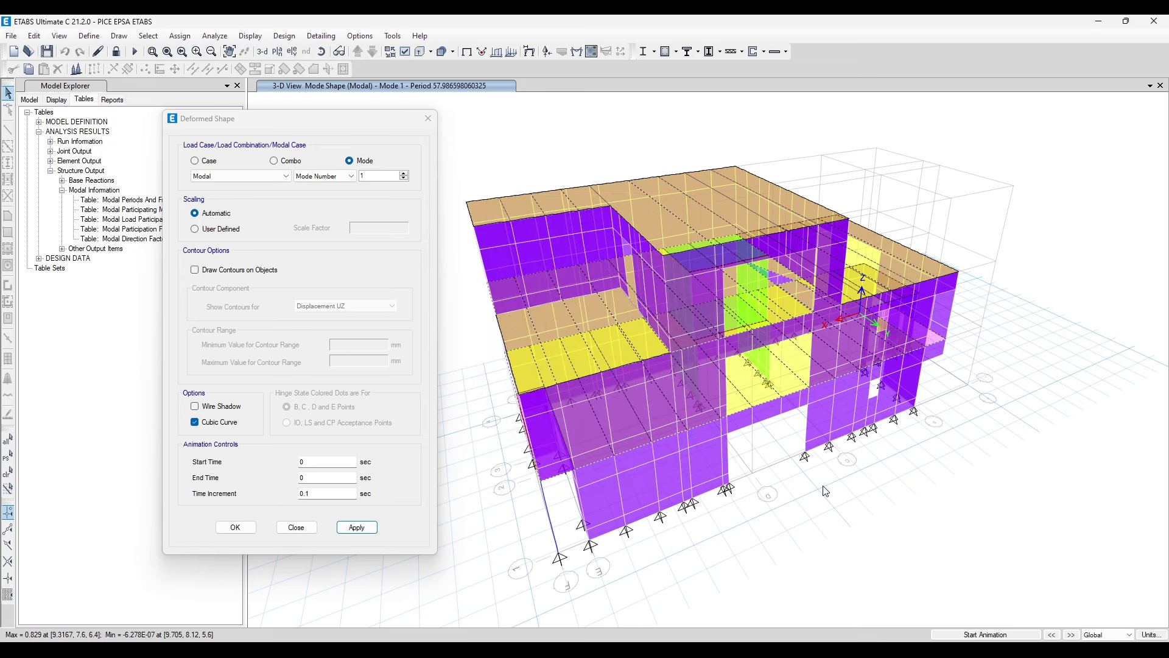
{"action": "key", "text": "ctrl+shift+g"}
Step: Select the displaced slab strip beside grid C on the 2F floor and show the undeformed shape
{"action": "scroll", "coordinate": [801, 280], "scroll_direction": "up", "scroll_amount": 3}
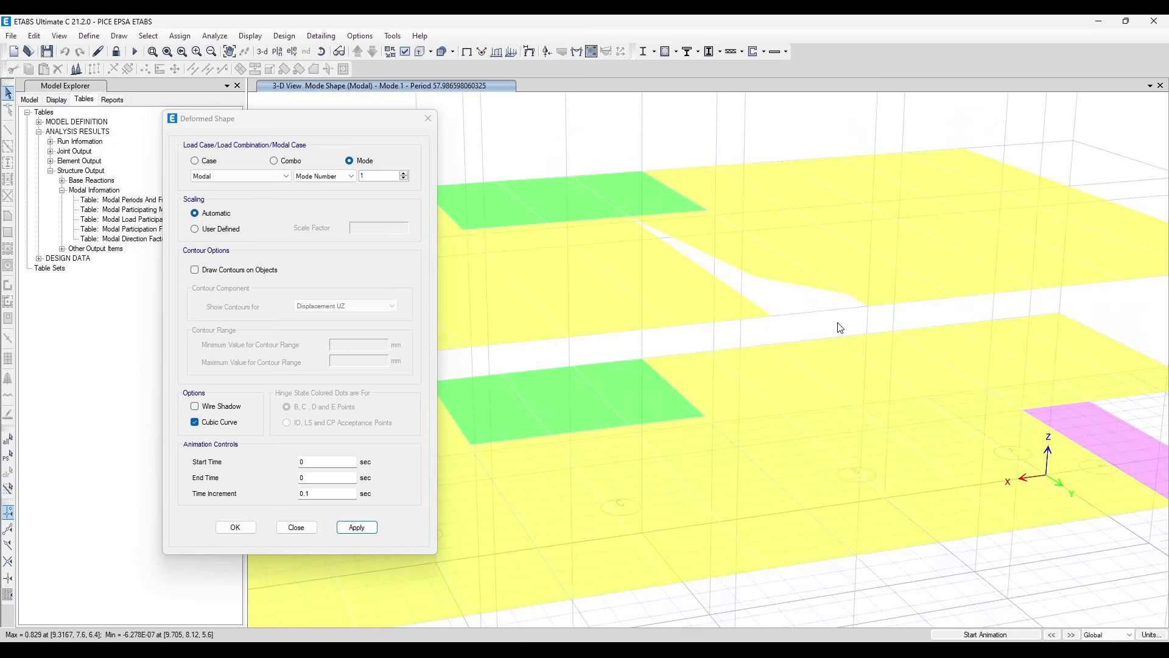
{"action": "middle_click_drag", "start_coordinate": [839, 328], "coordinate": [715, 289], "text": "shift"}
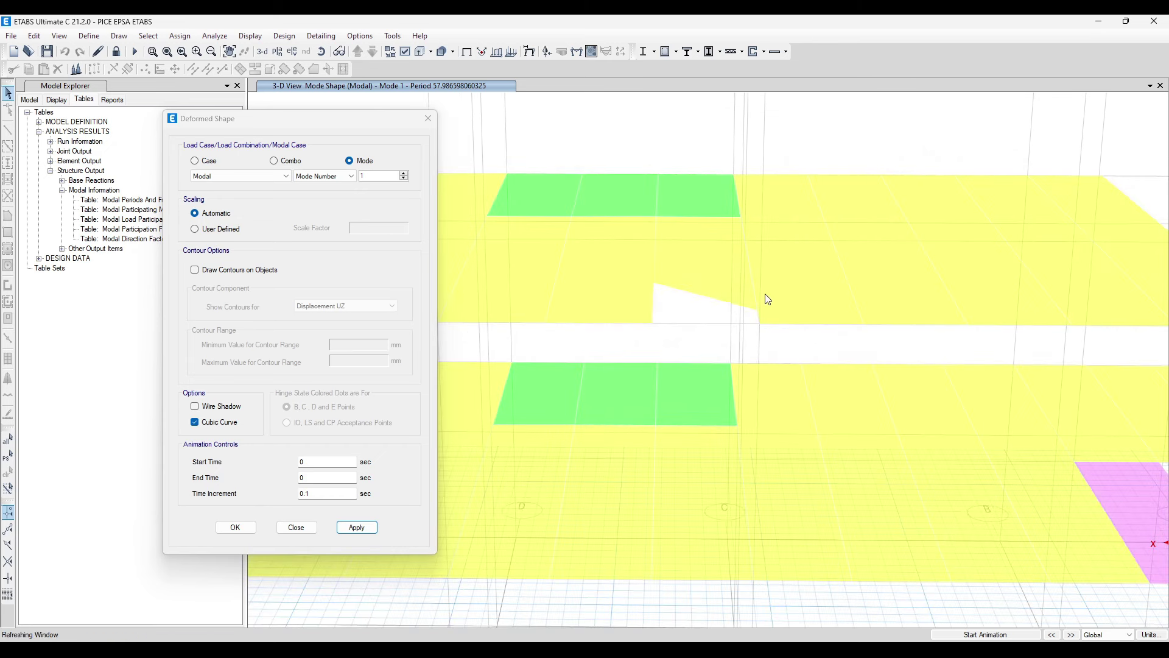
{"action": "left_click", "coordinate": [714, 287]}
{"action": "left_click", "coordinate": [467, 52]}
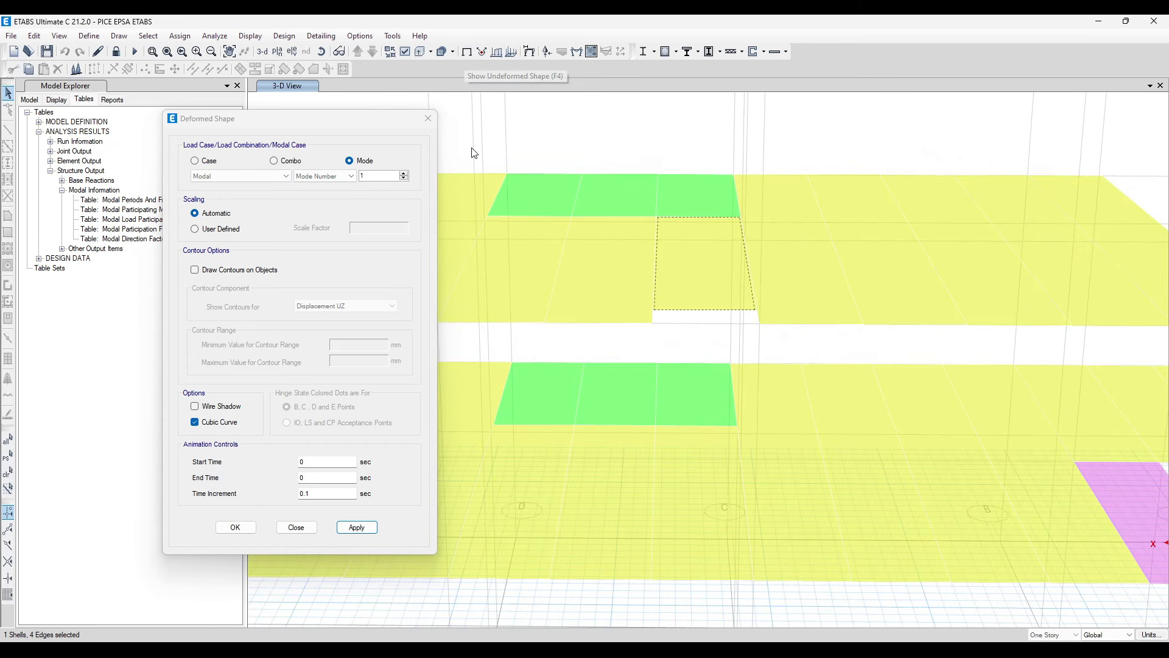
Step: Open the plan view of story 2F+6.40M at the slab gap and unlock the model, discarding the analysis results
{"action": "left_click", "coordinate": [278, 51]}
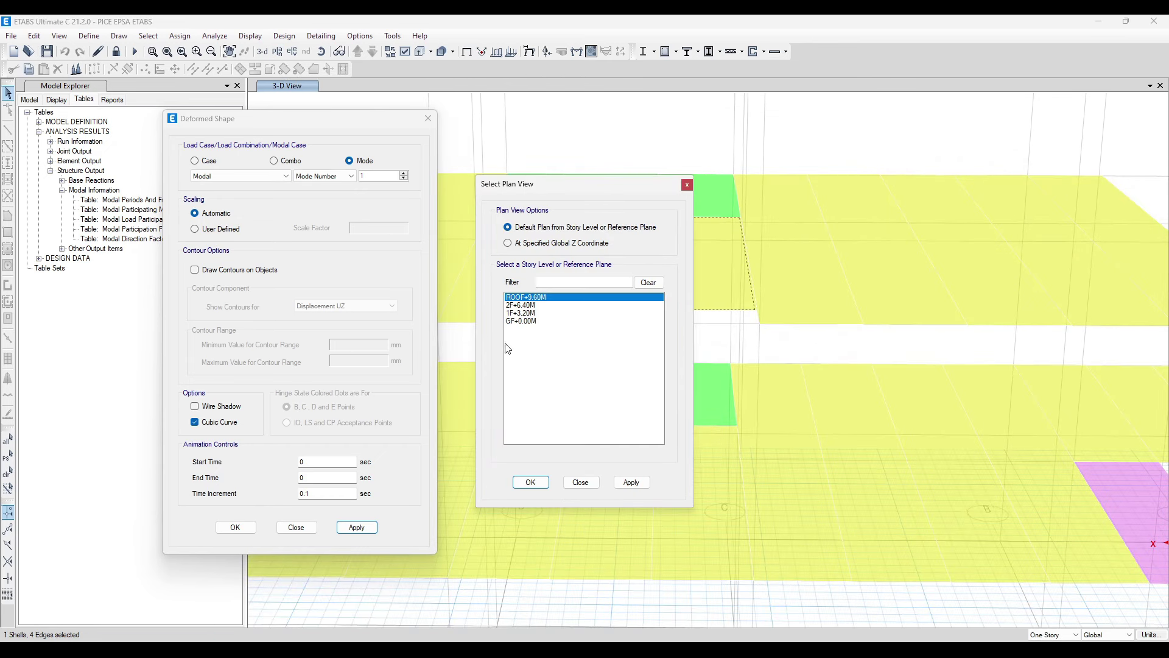
{"action": "left_click", "coordinate": [527, 305]}
{"action": "left_click", "coordinate": [530, 481]}
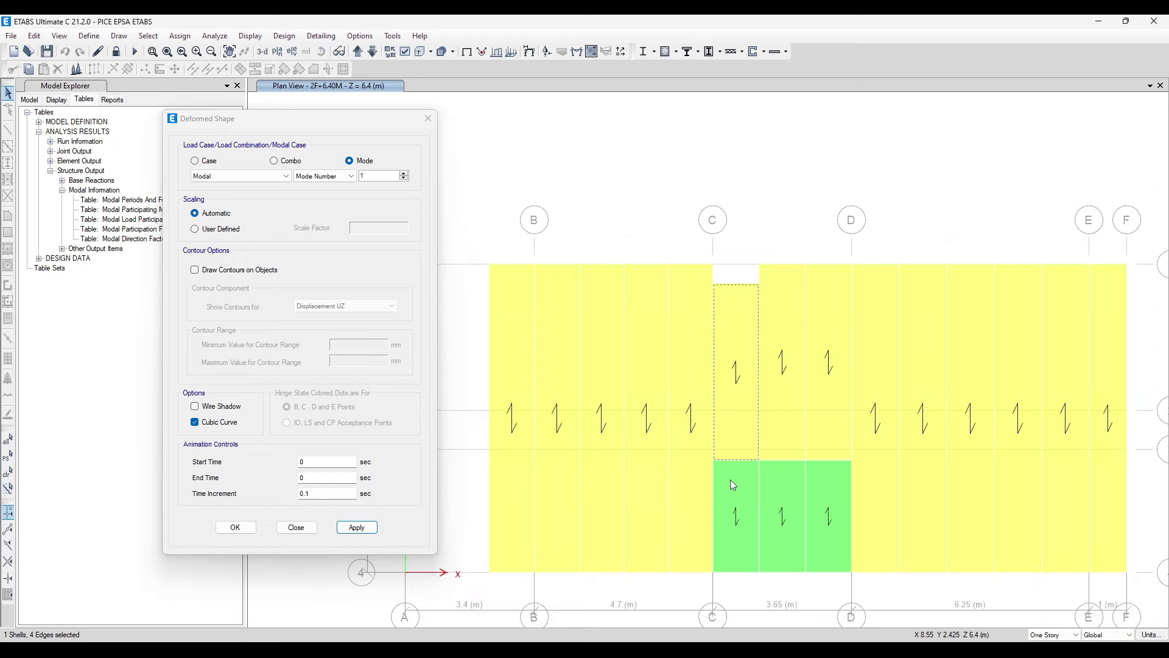
{"action": "scroll", "coordinate": [738, 277], "scroll_direction": "up", "scroll_amount": 5}
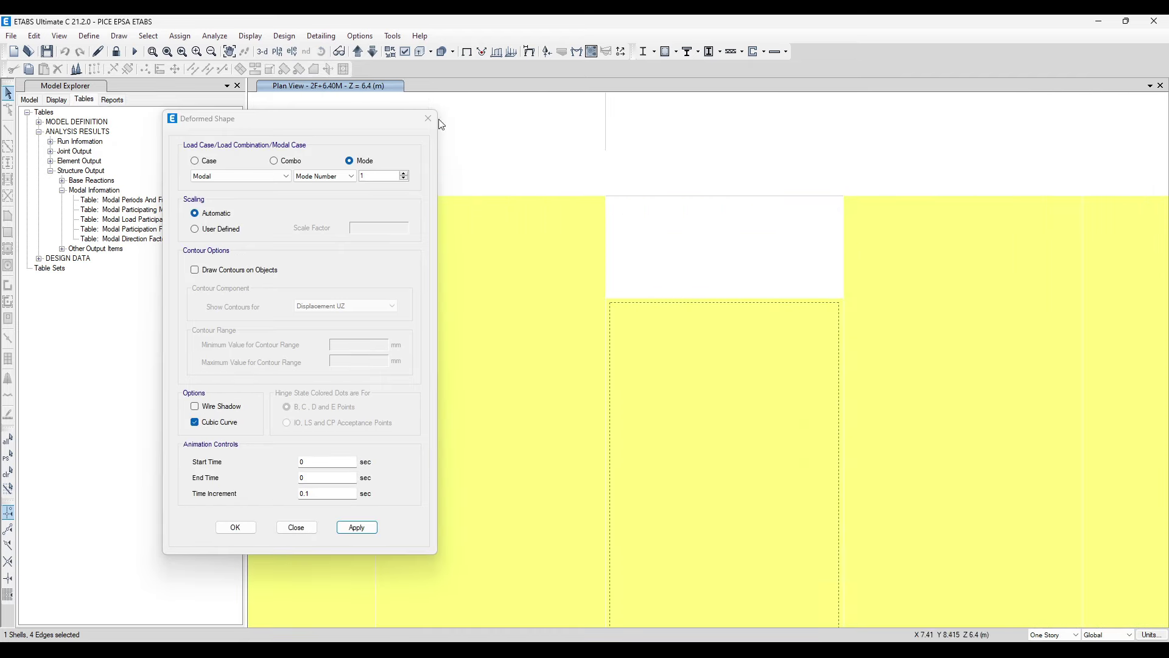
{"action": "left_click", "coordinate": [520, 287]}
{"action": "left_click", "coordinate": [604, 382]}
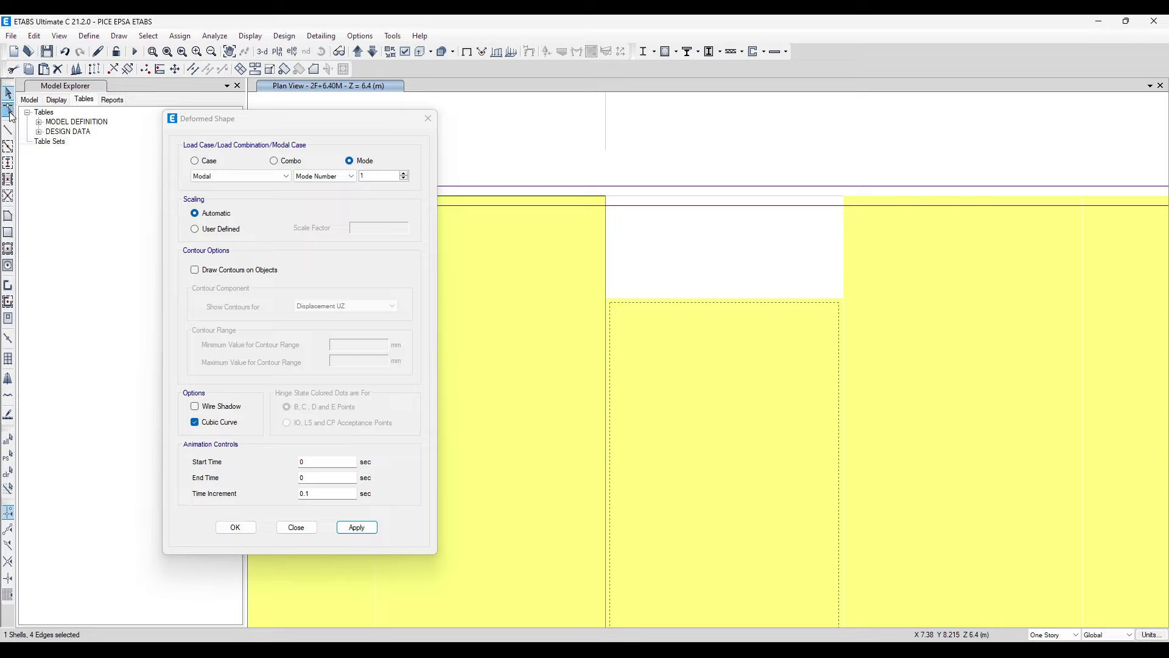
Step: Reshape the short 2F+6.40M slab by extending its free edge to the adjacent slabs' edge line, closing the gap
{"action": "left_click", "coordinate": [8, 110]}
{"action": "left_click", "coordinate": [746, 335]}
{"action": "left_click_drag", "start_coordinate": [725, 297], "coordinate": [606, 201]}
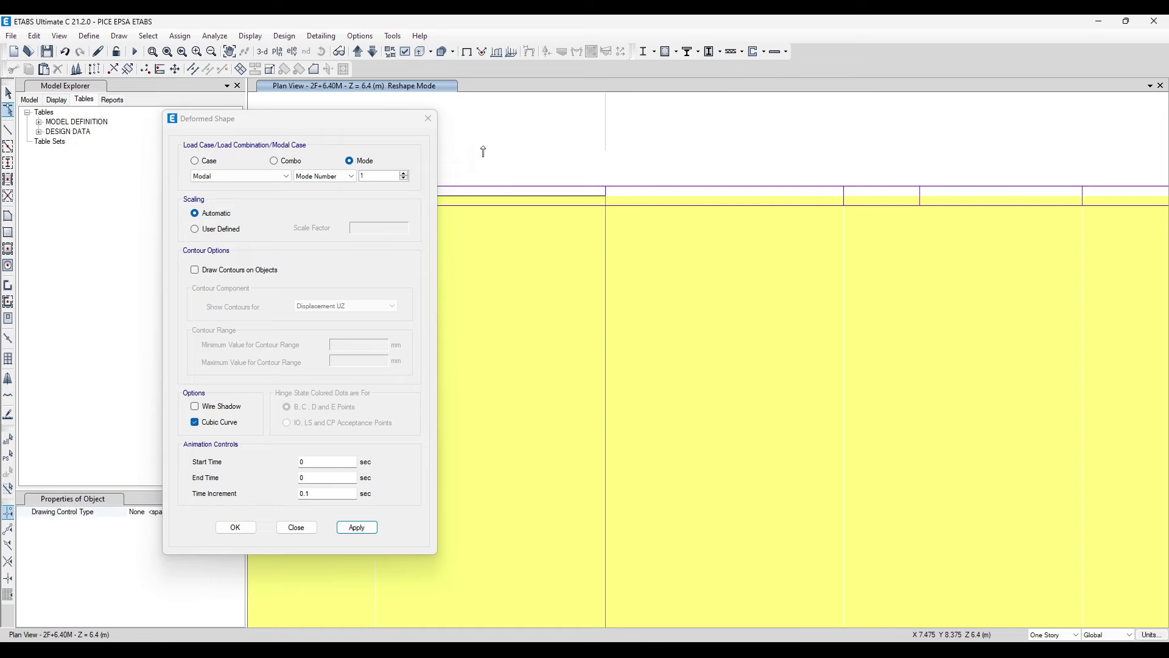
Step: Close the deformed shape settings, return to the default 3D view and run the analysis
{"action": "left_click", "coordinate": [428, 119]}
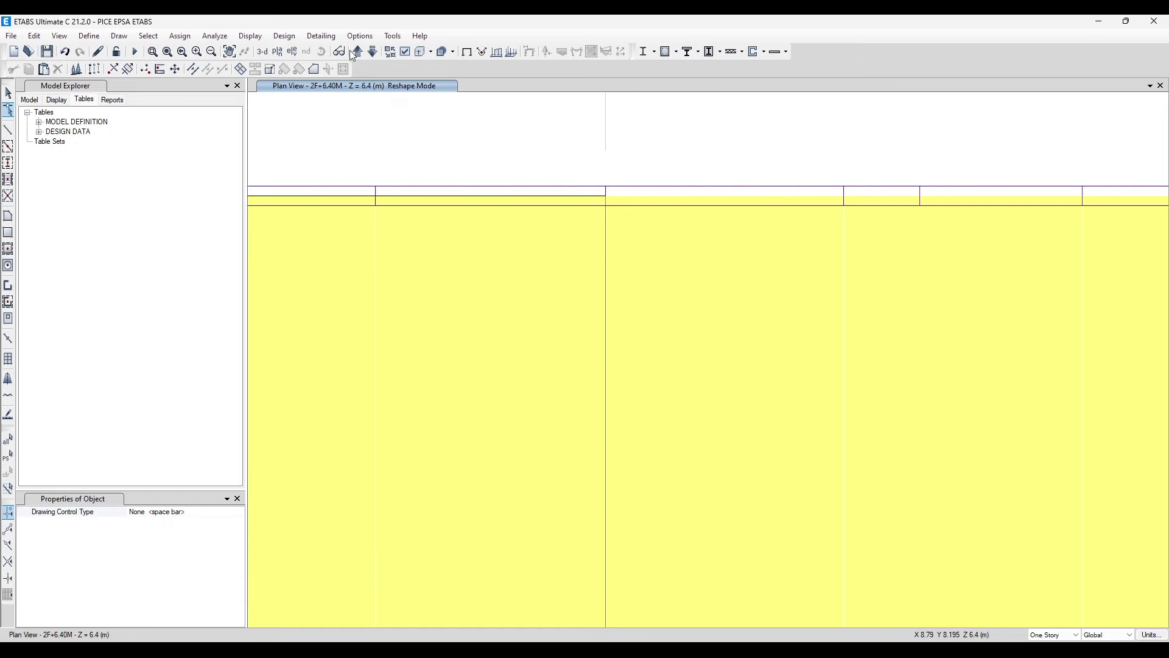
{"action": "left_click", "coordinate": [272, 60]}
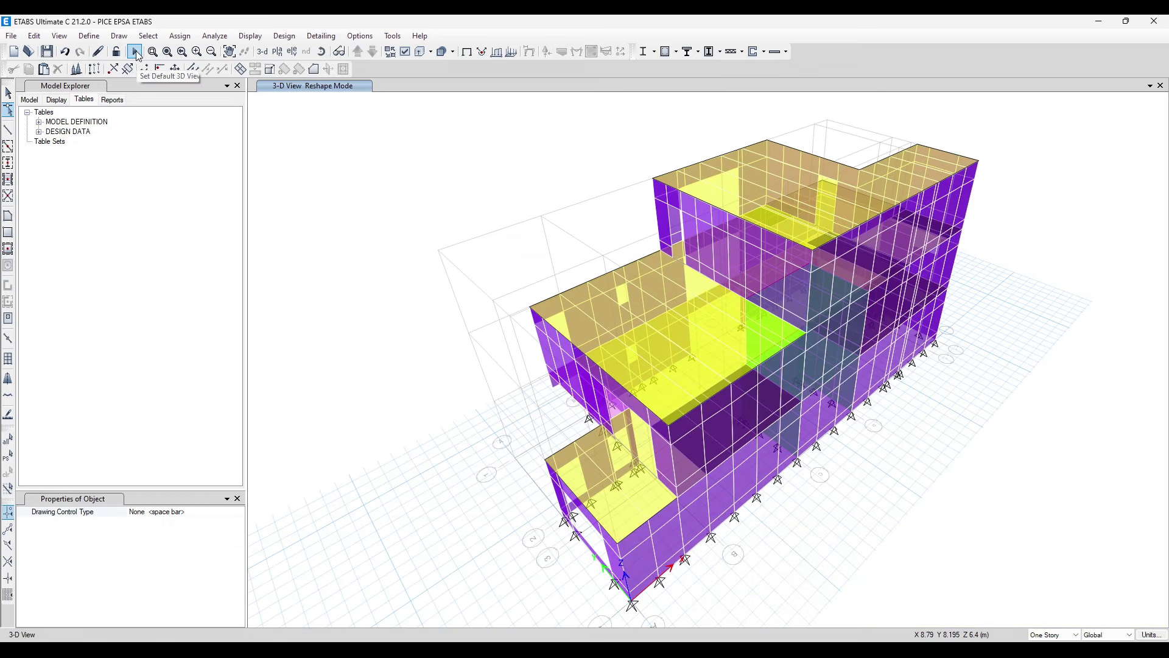
{"action": "left_click", "coordinate": [135, 51]}
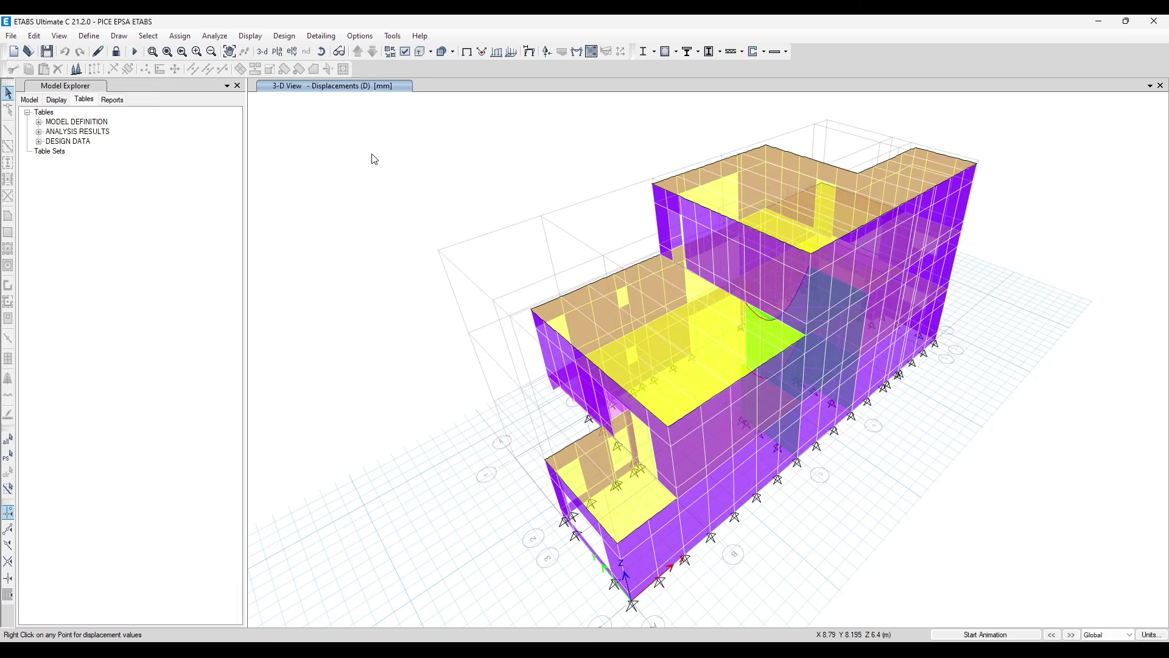
Step: Display the Modal case's mode 1 shape, check its period in the 3D view, and return to the undeformed shape
{"action": "left_click", "coordinate": [466, 52]}
{"action": "left_click", "coordinate": [530, 52]}
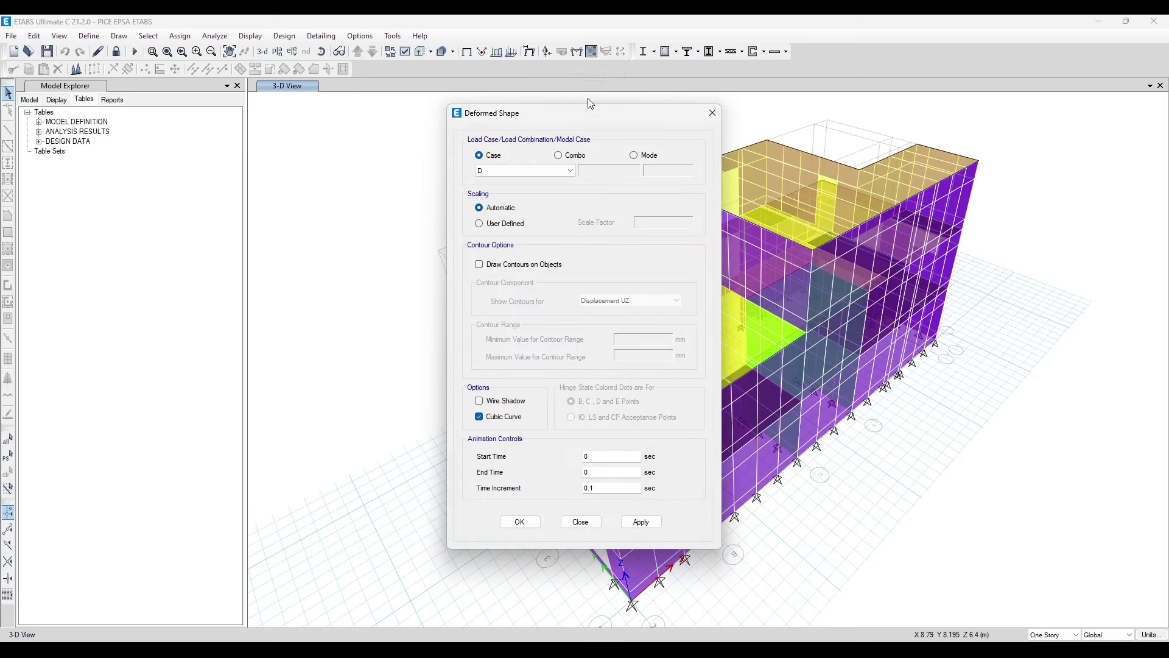
{"action": "left_click_drag", "start_coordinate": [587, 97], "coordinate": [204, 94]}
{"action": "left_click", "coordinate": [229, 134]}
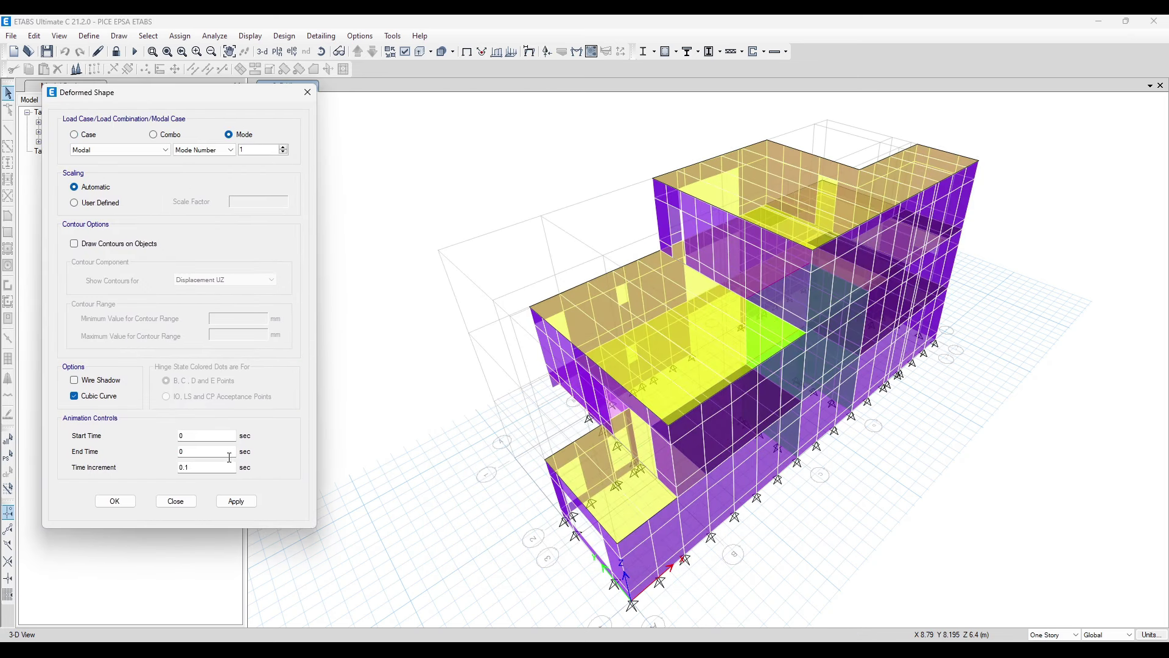
{"action": "left_click", "coordinate": [236, 501]}
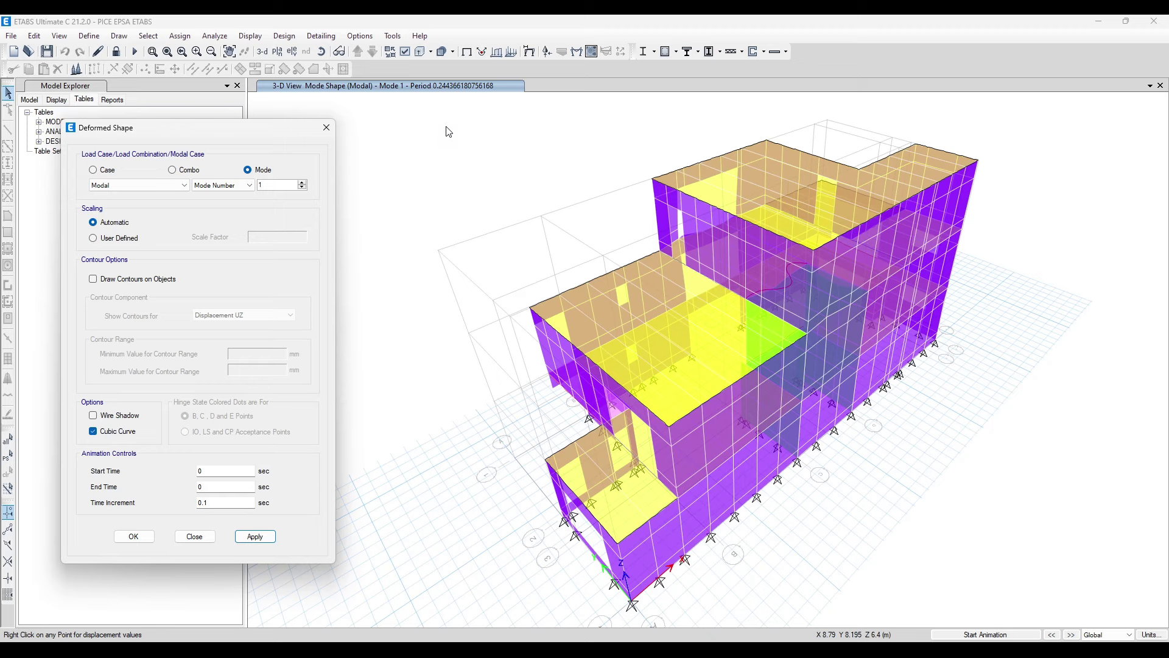
{"action": "left_click", "coordinate": [326, 127]}
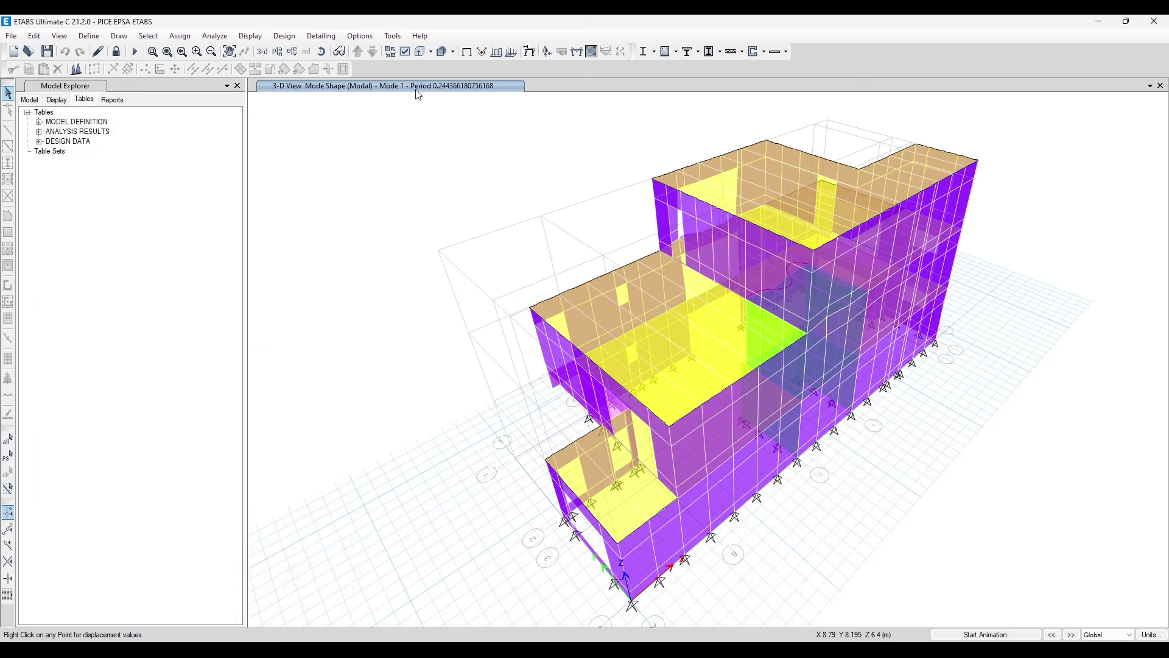
{"action": "left_click", "coordinate": [467, 51]}
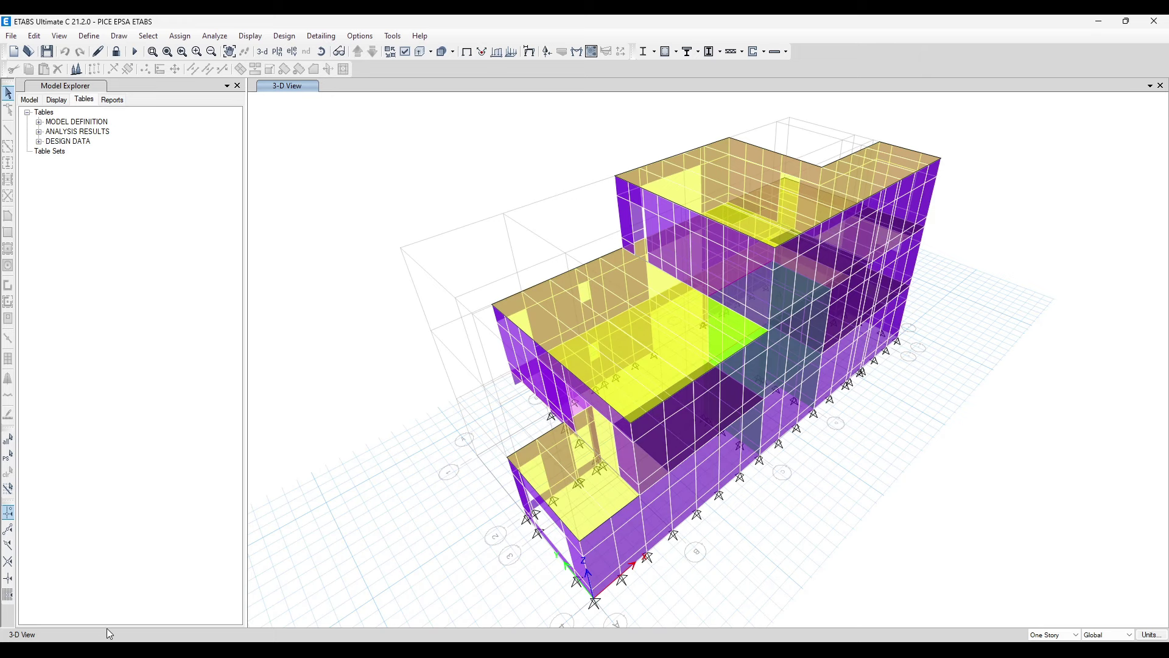
{"action": "mouse_move", "coordinate": [49, 640]}
{"action": "left_click", "coordinate": [49, 587]}
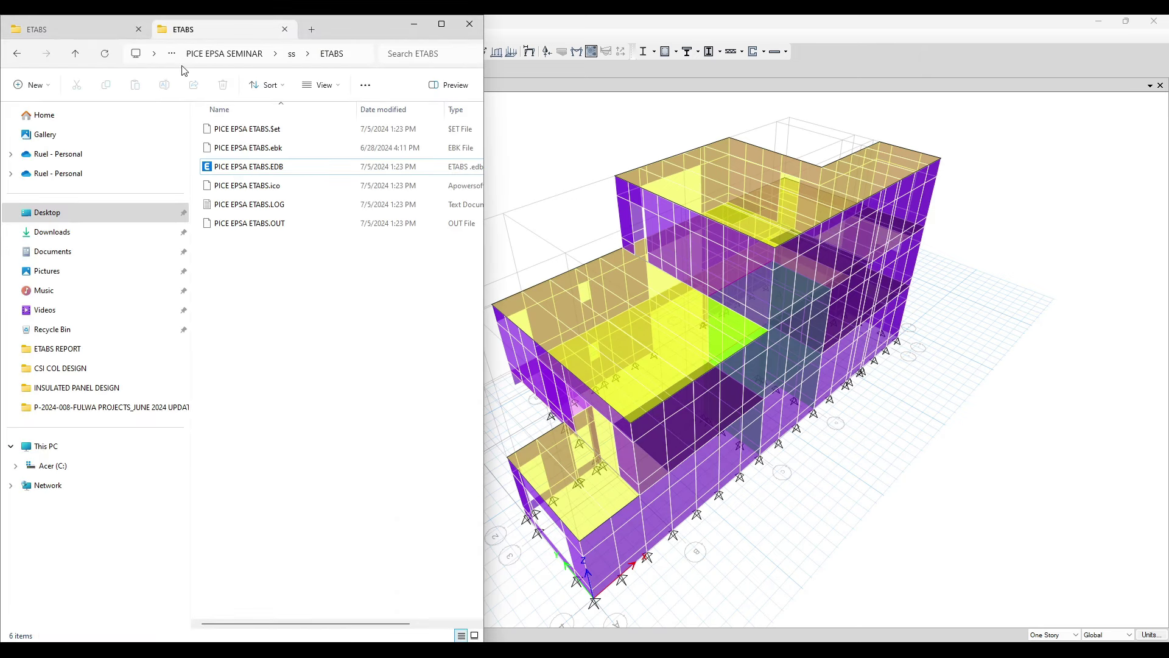
{"action": "left_click", "coordinate": [83, 58]}
{"action": "left_click", "coordinate": [643, 22]}
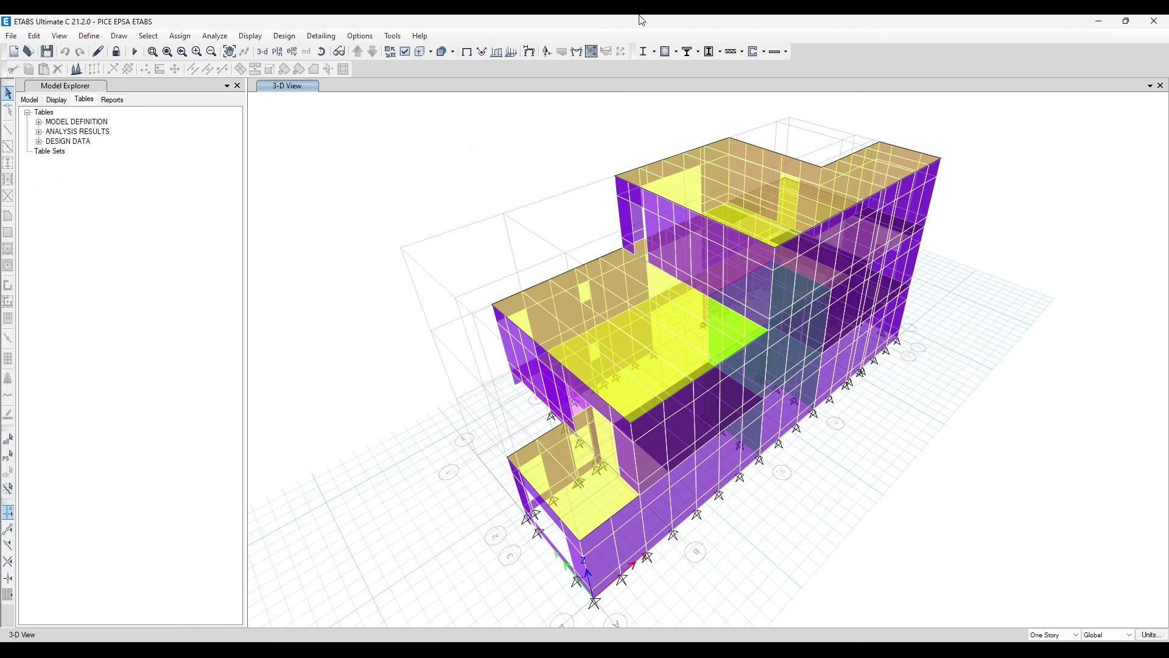
{"action": "left_click", "coordinate": [250, 36]}
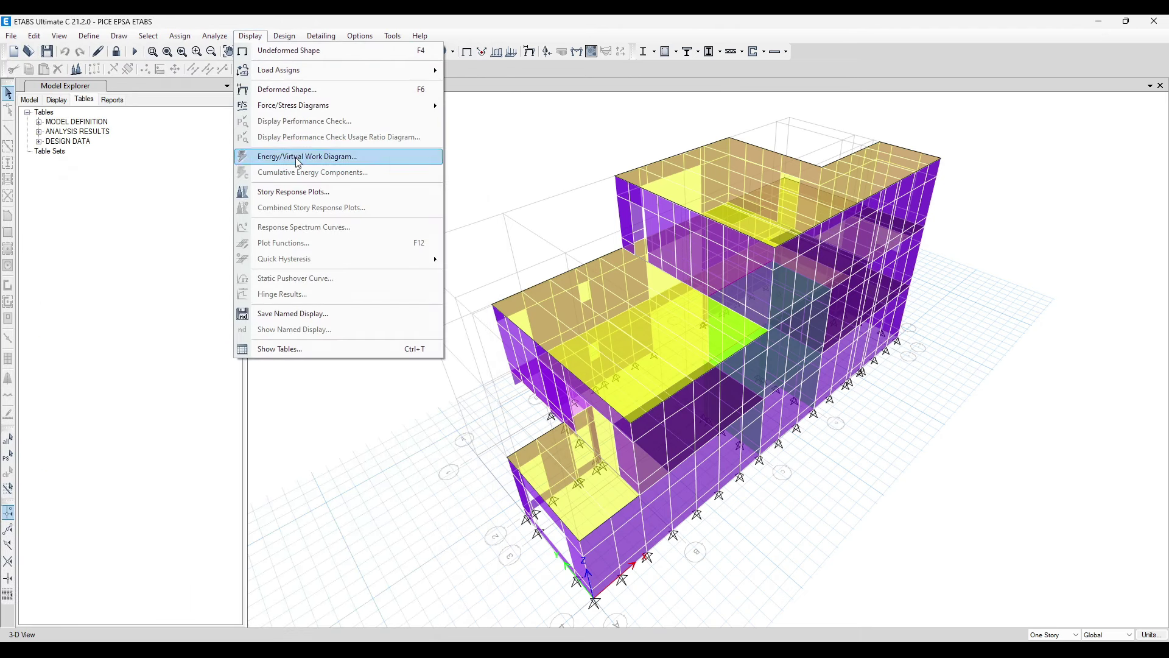
{"action": "left_click", "coordinate": [350, 188]}
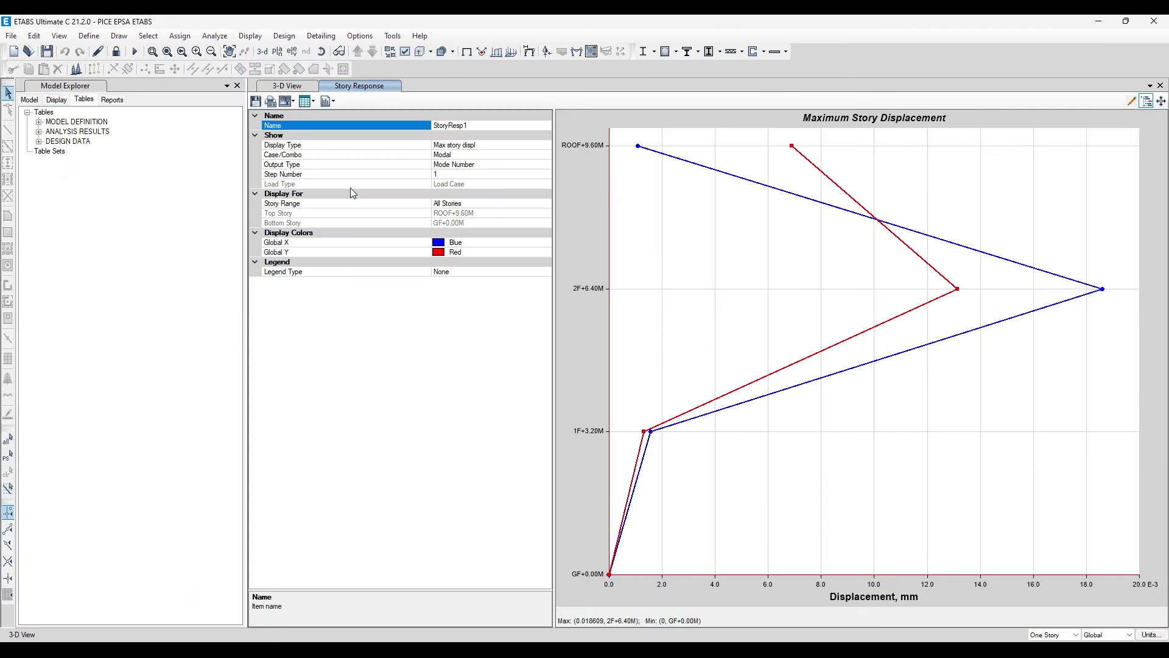
{"action": "left_click", "coordinate": [1160, 86]}
Step: Open a story response plot, show the maximum story drifts for load case EQX, and close the plot after examining it
{"action": "left_click", "coordinate": [251, 36]}
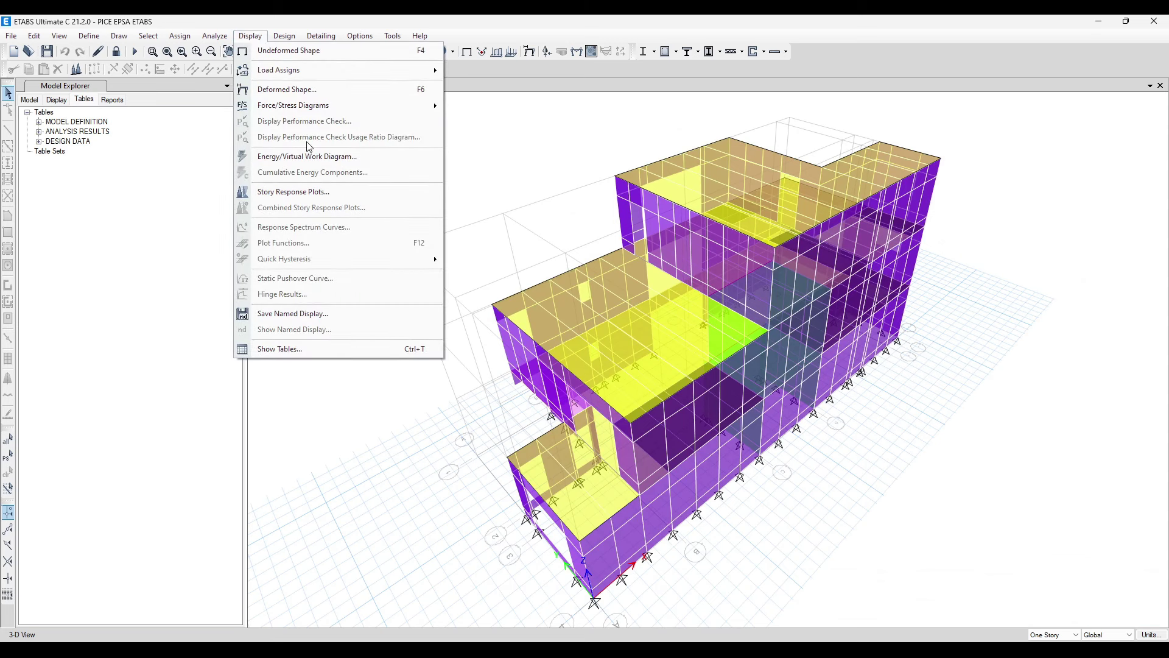
{"action": "left_click", "coordinate": [339, 194]}
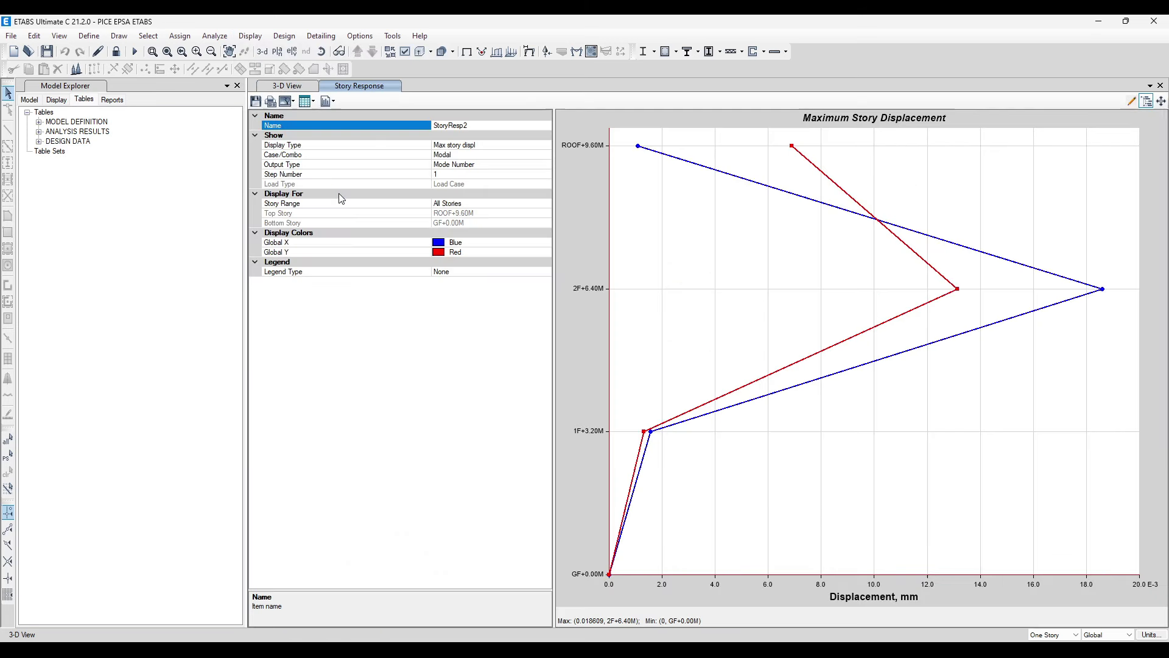
{"action": "left_click", "coordinate": [546, 145]}
{"action": "left_click", "coordinate": [546, 145]}
{"action": "left_click", "coordinate": [461, 209]}
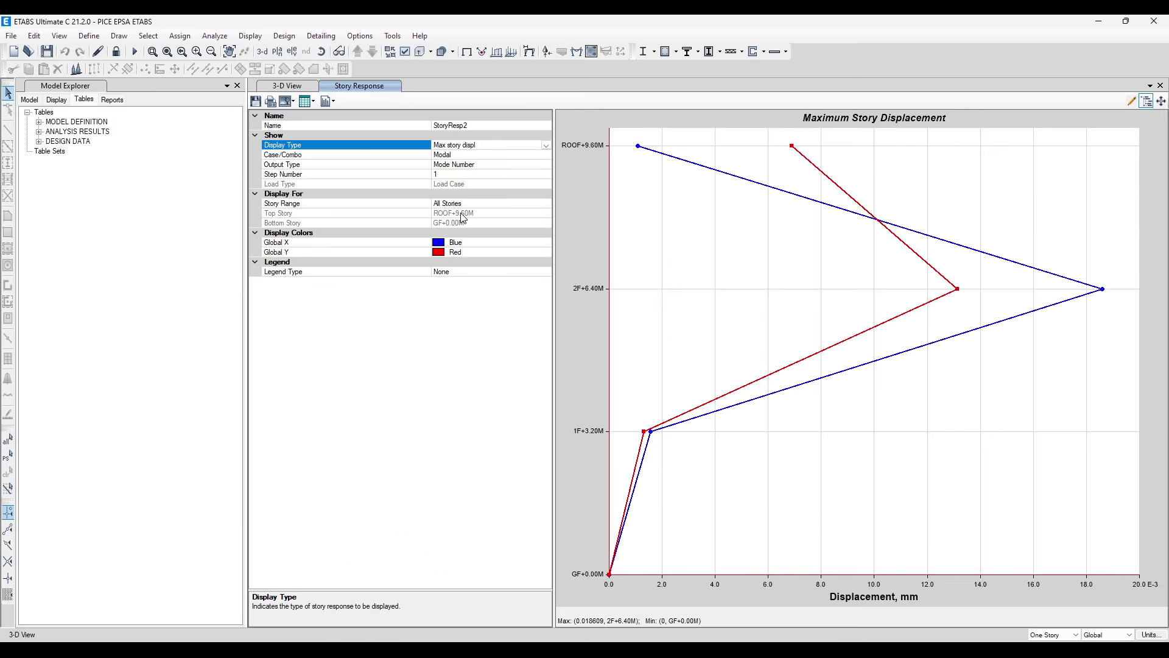
{"action": "left_click", "coordinate": [539, 158]}
{"action": "left_click", "coordinate": [546, 155]}
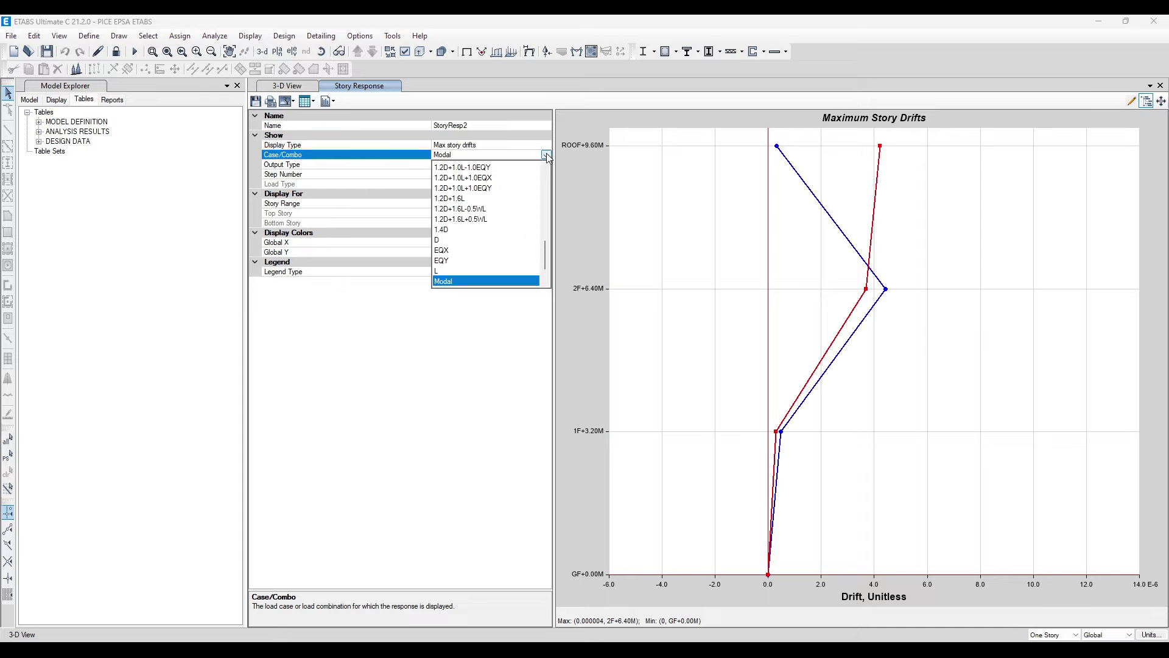
{"action": "left_click", "coordinate": [458, 250]}
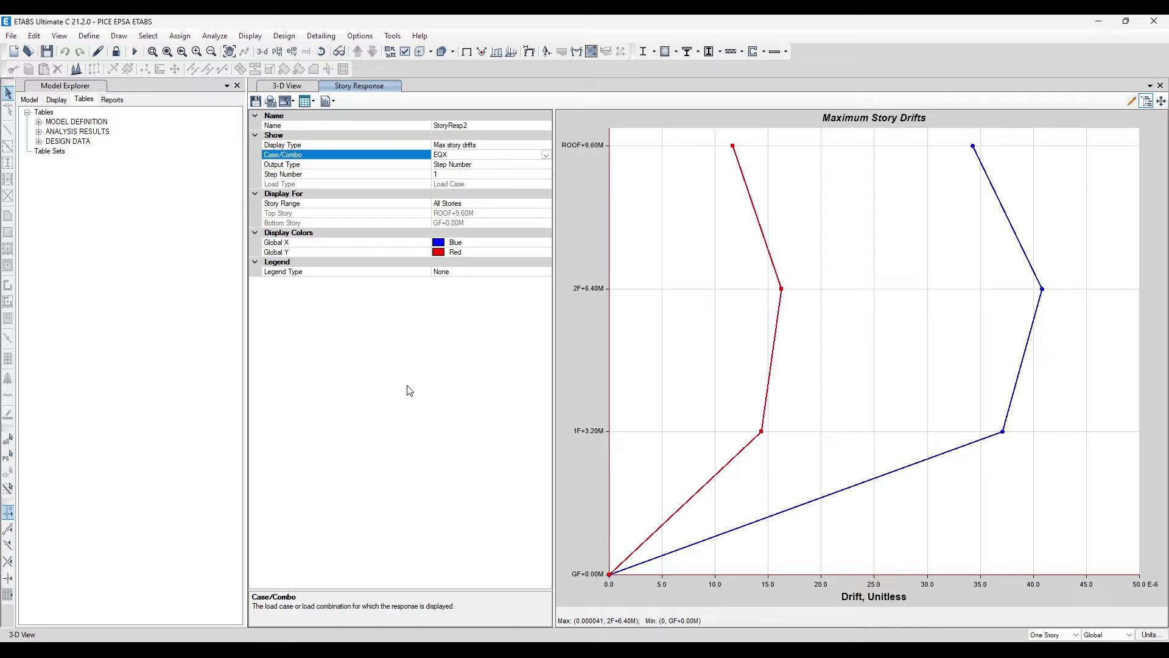
{"action": "left_click", "coordinate": [546, 156]}
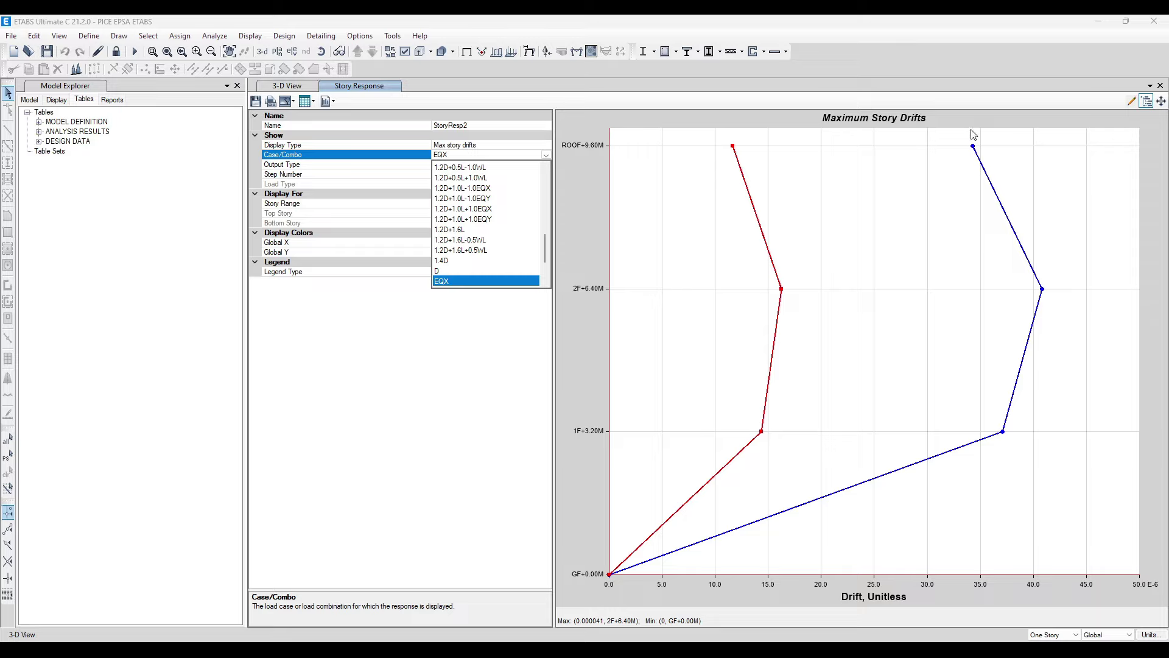
{"action": "left_click", "coordinate": [1160, 85]}
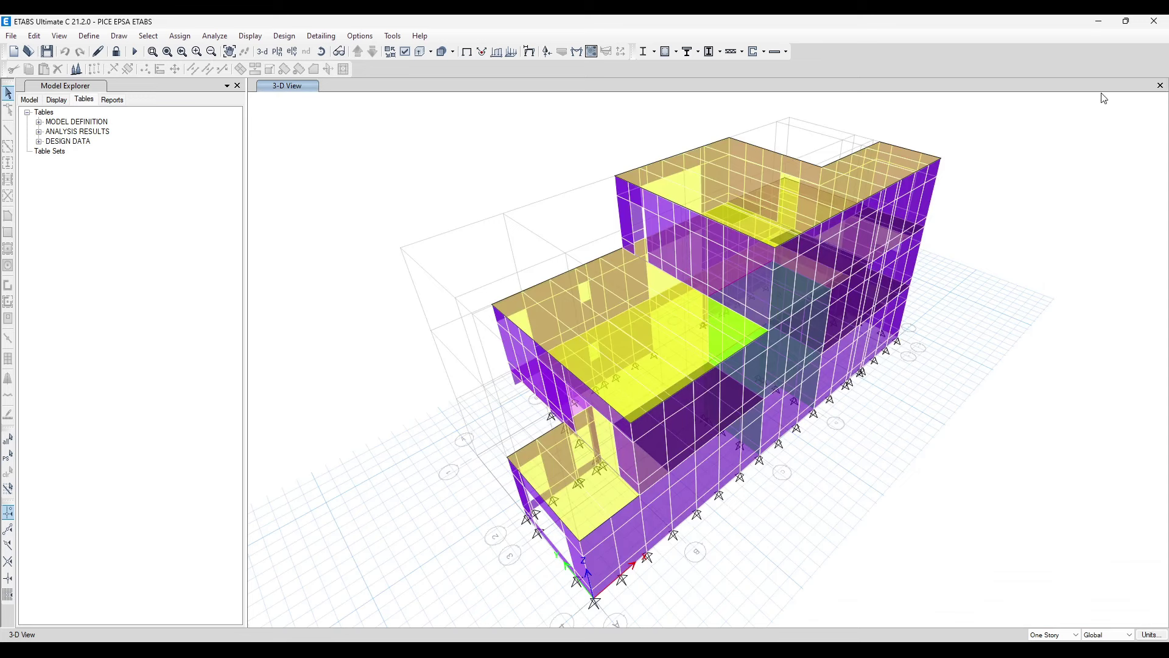
Step: Open the Story Drifts table from the joint displacement analysis results and maximize its window
{"action": "left_click", "coordinate": [38, 132]}
{"action": "left_click", "coordinate": [51, 151]}
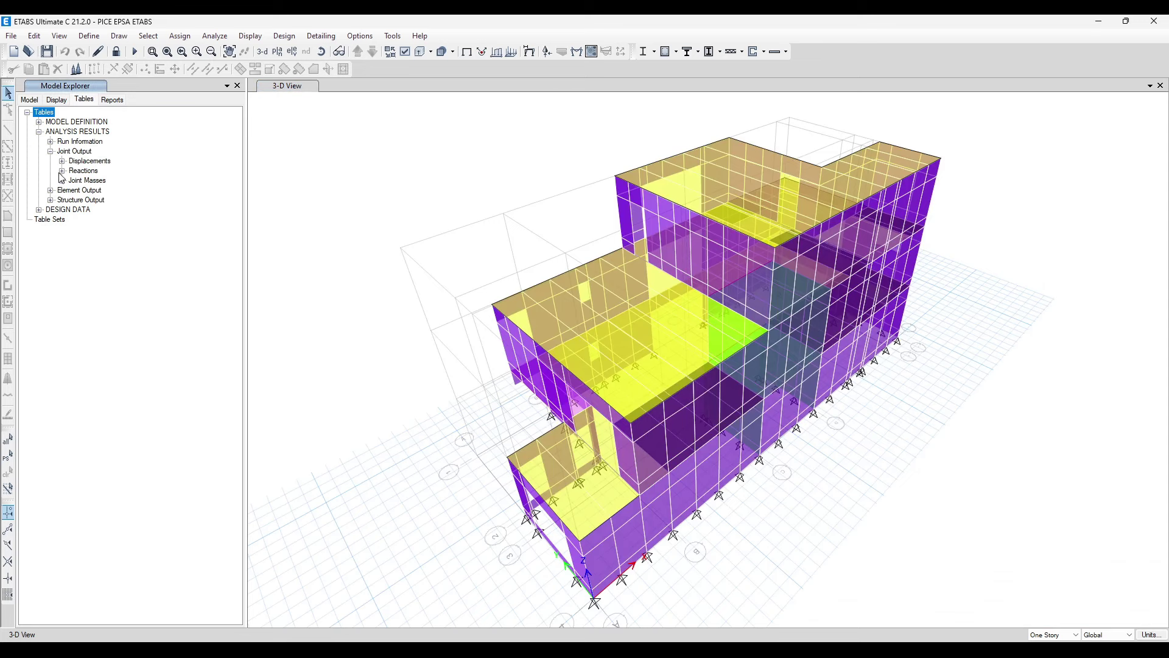
{"action": "left_click", "coordinate": [62, 160]}
{"action": "left_click", "coordinate": [125, 210]}
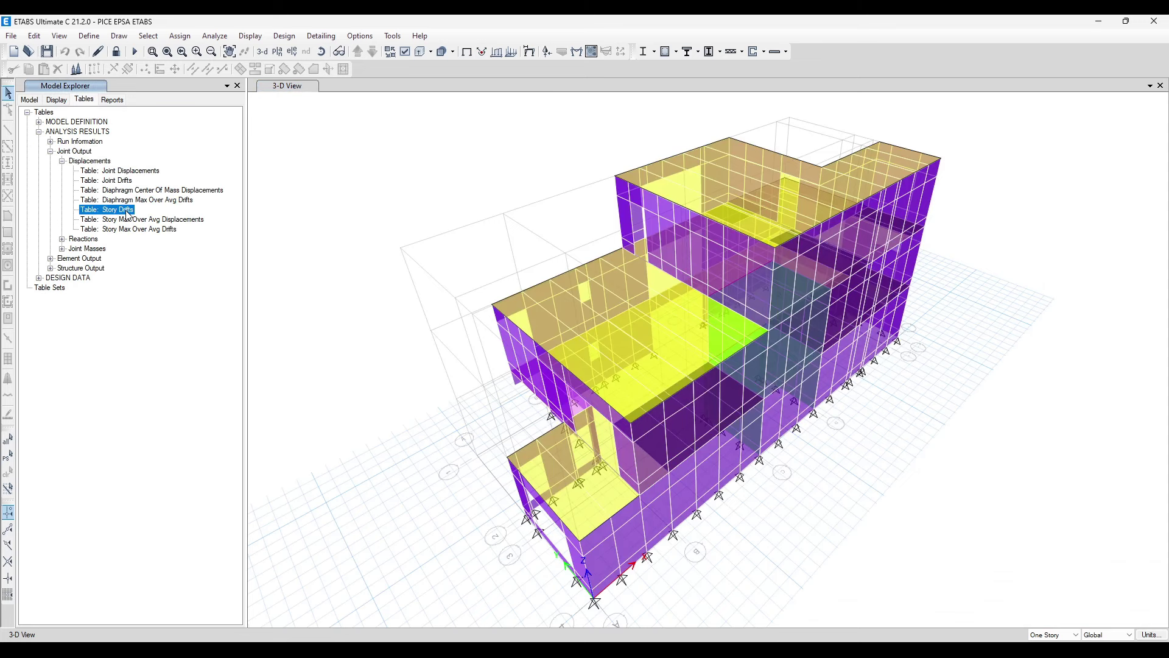
{"action": "right_click", "coordinate": [127, 212]}
{"action": "left_click", "coordinate": [157, 219]}
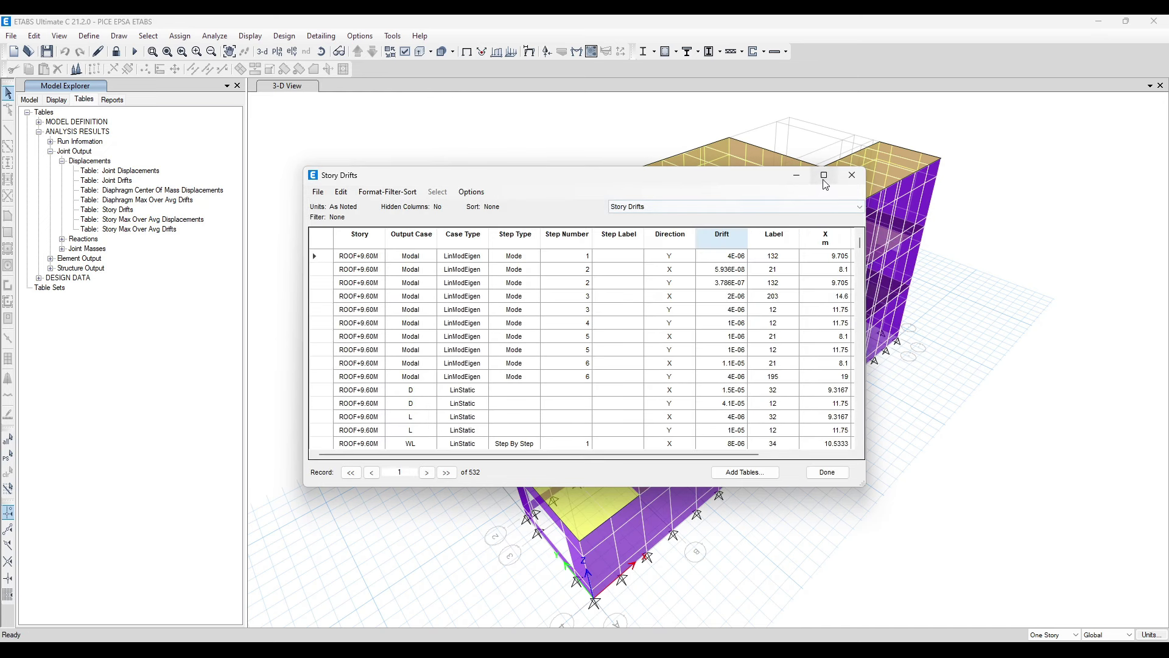
{"action": "left_click", "coordinate": [824, 176]}
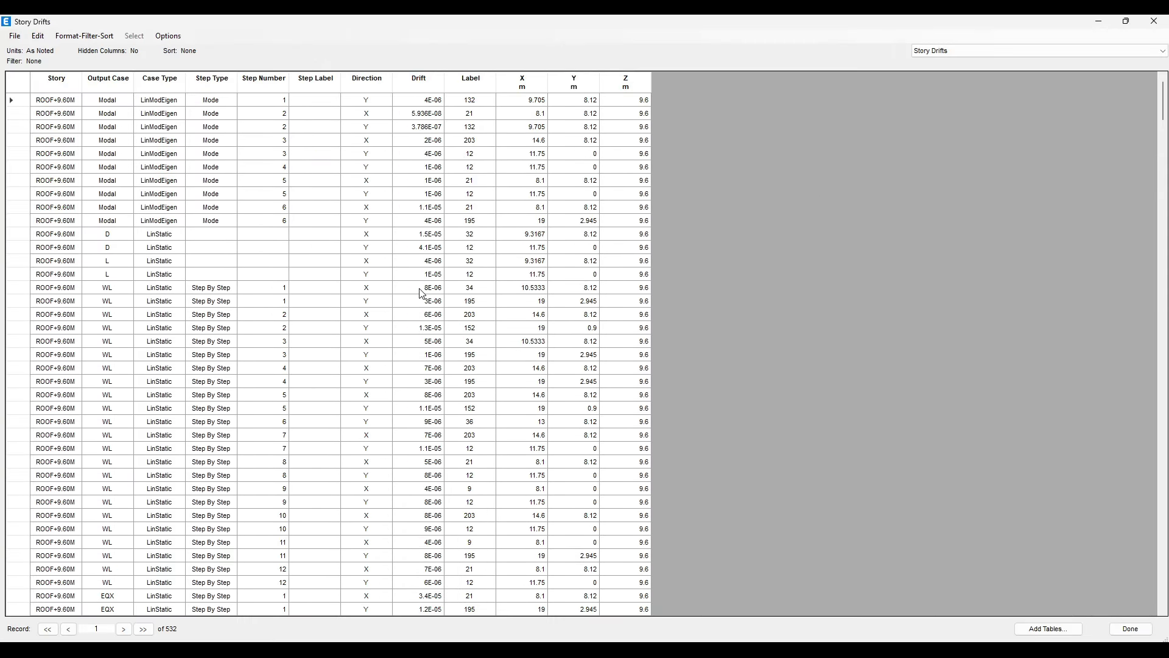
Step: Examine the drift and label entries for the modal rows in the Story Drifts table and close it
{"action": "left_click", "coordinate": [426, 130]}
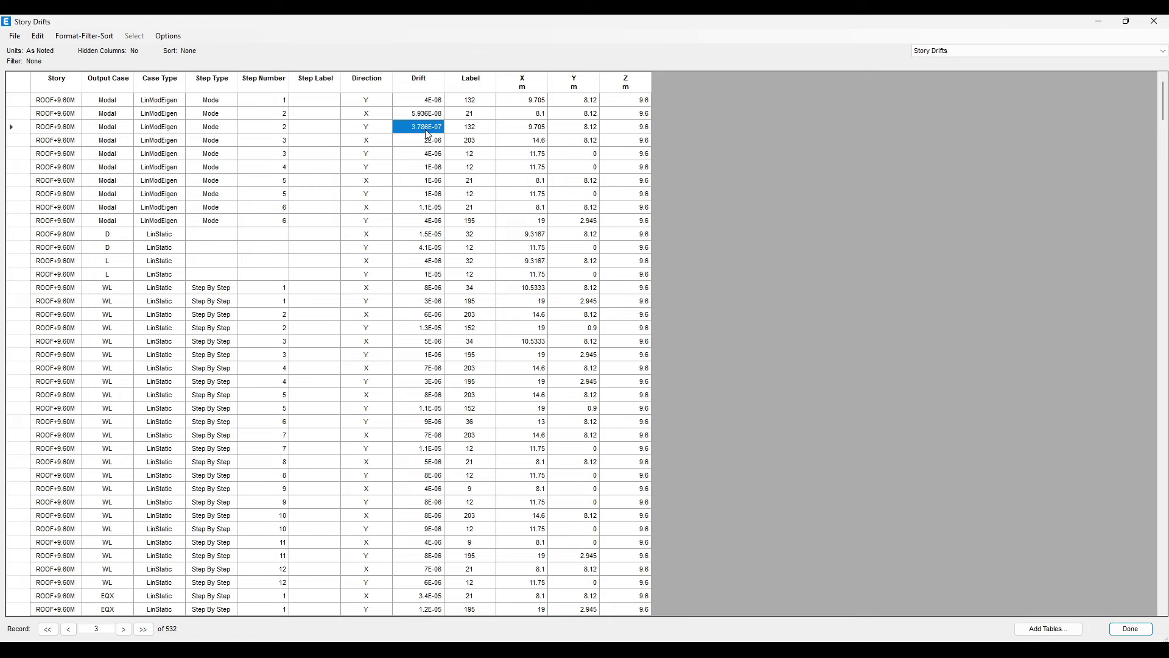
{"action": "left_click", "coordinate": [421, 196]}
{"action": "left_click", "coordinate": [484, 142]}
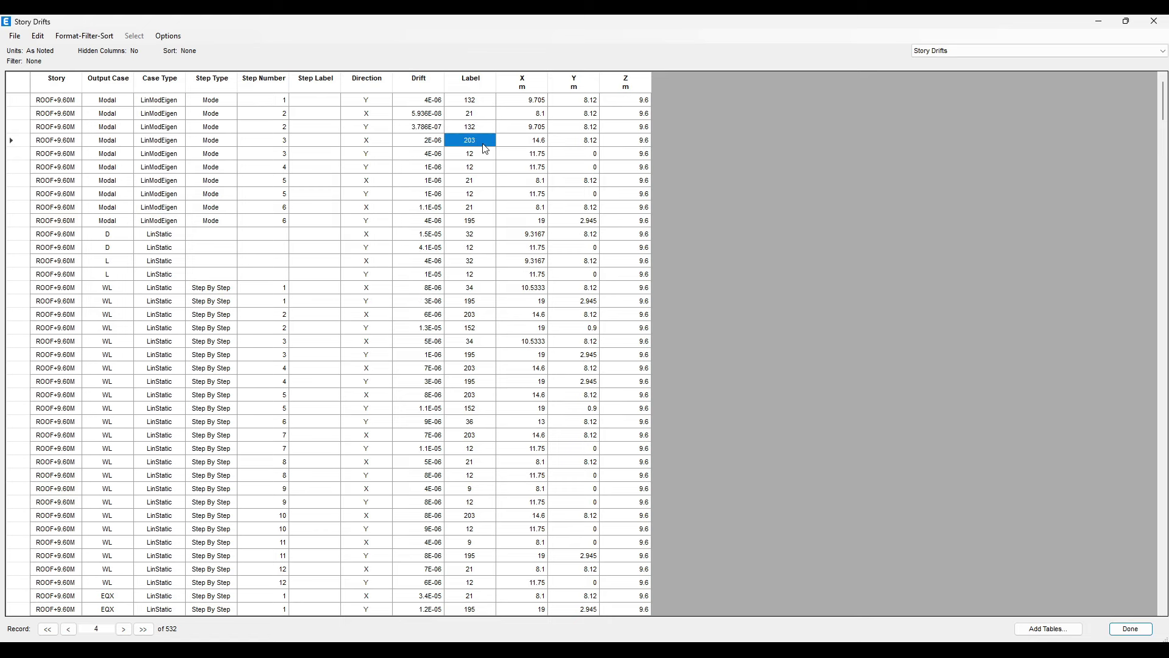
{"action": "left_click", "coordinate": [1153, 21]}
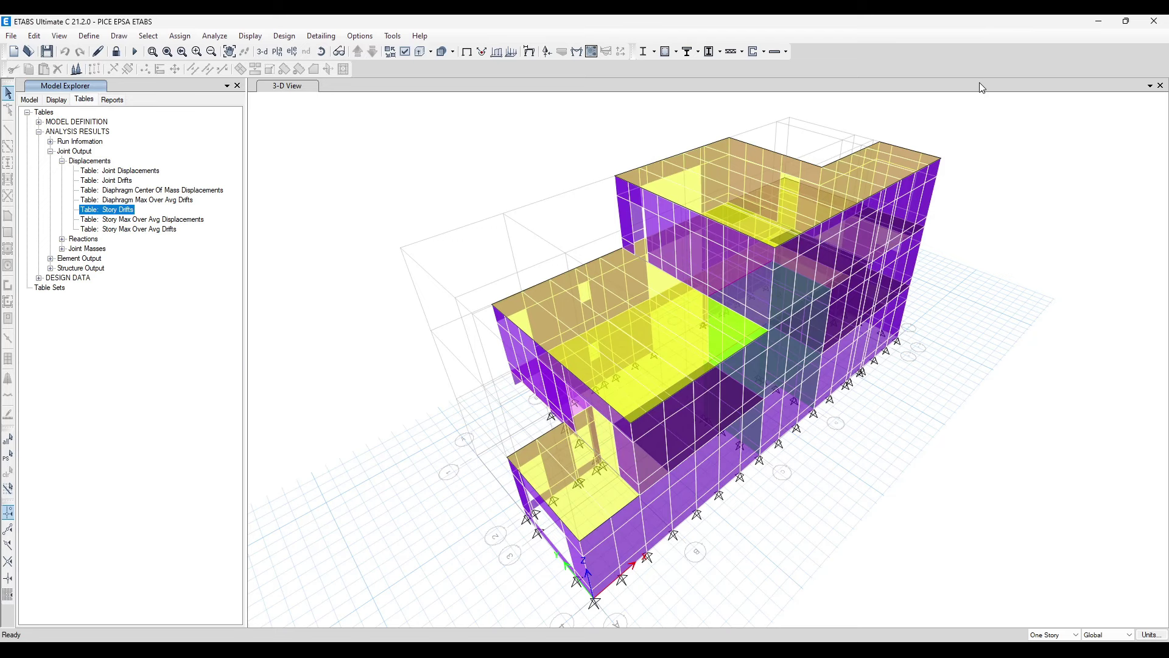
Step: Open a new story response plot and show the maximum story displacement for load case EQX
{"action": "left_click", "coordinate": [249, 35]}
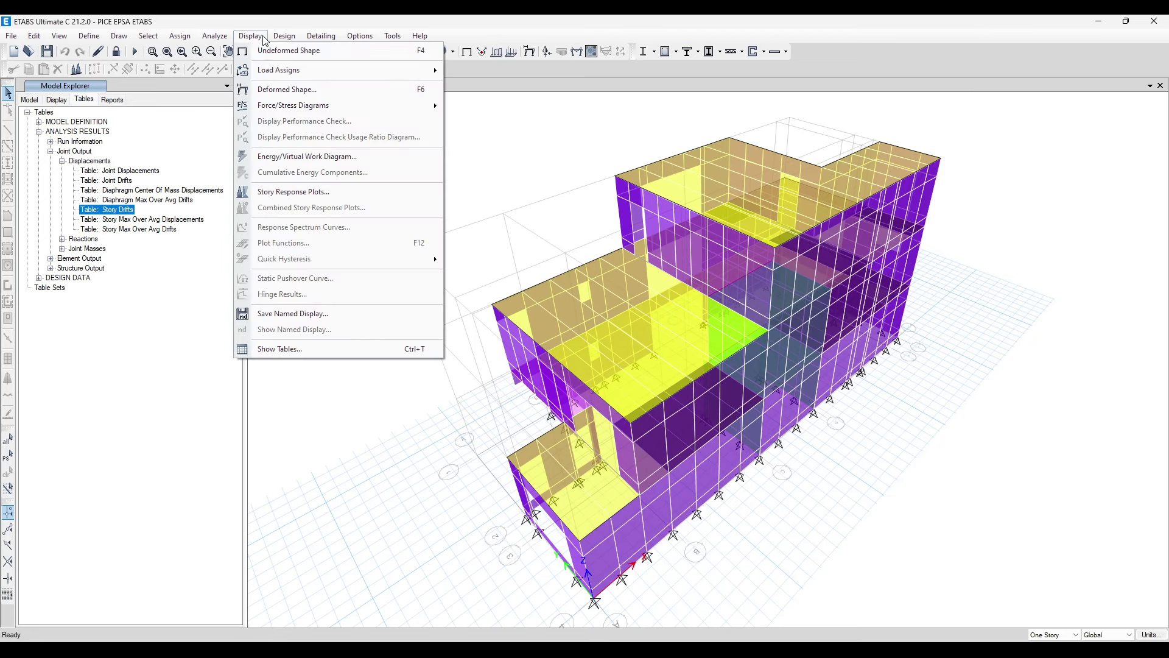
{"action": "left_click", "coordinate": [331, 191]}
{"action": "left_click", "coordinate": [533, 148]}
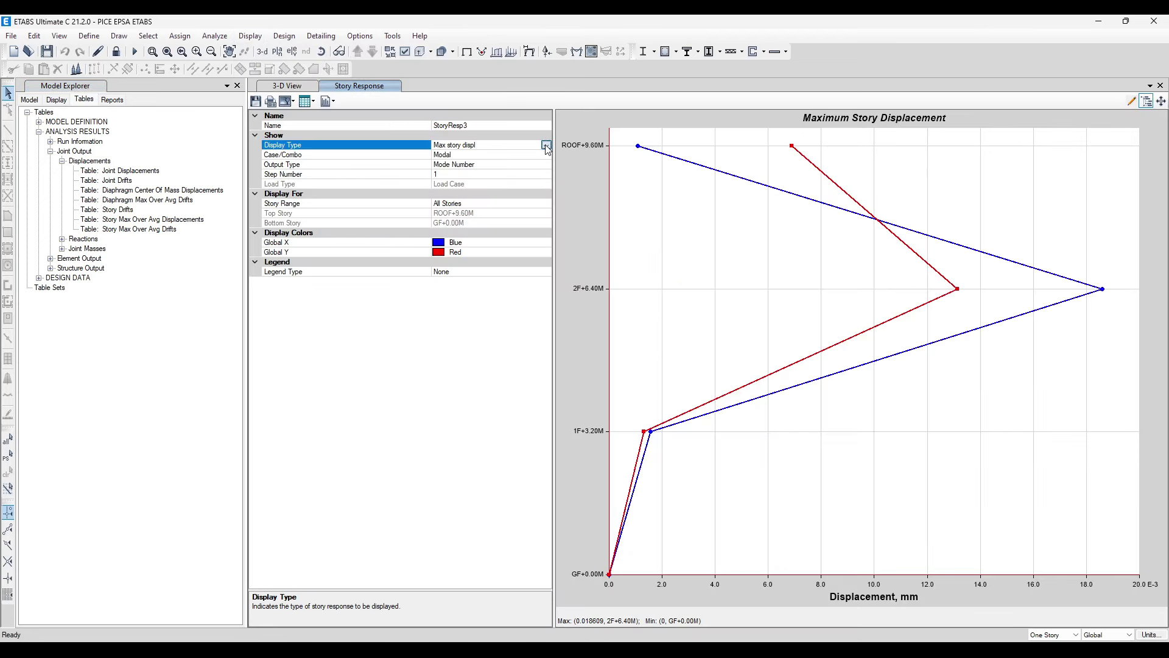
{"action": "left_click", "coordinate": [545, 145]}
{"action": "left_click", "coordinate": [494, 193]}
{"action": "left_click", "coordinate": [546, 145]}
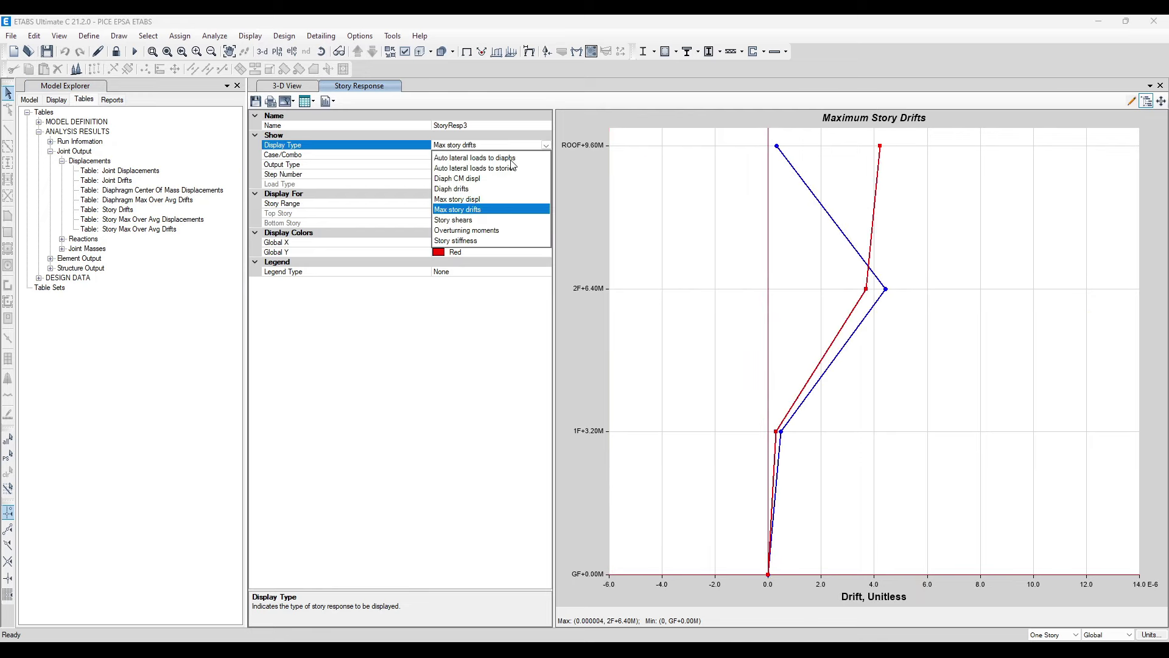
{"action": "left_click", "coordinate": [475, 199]}
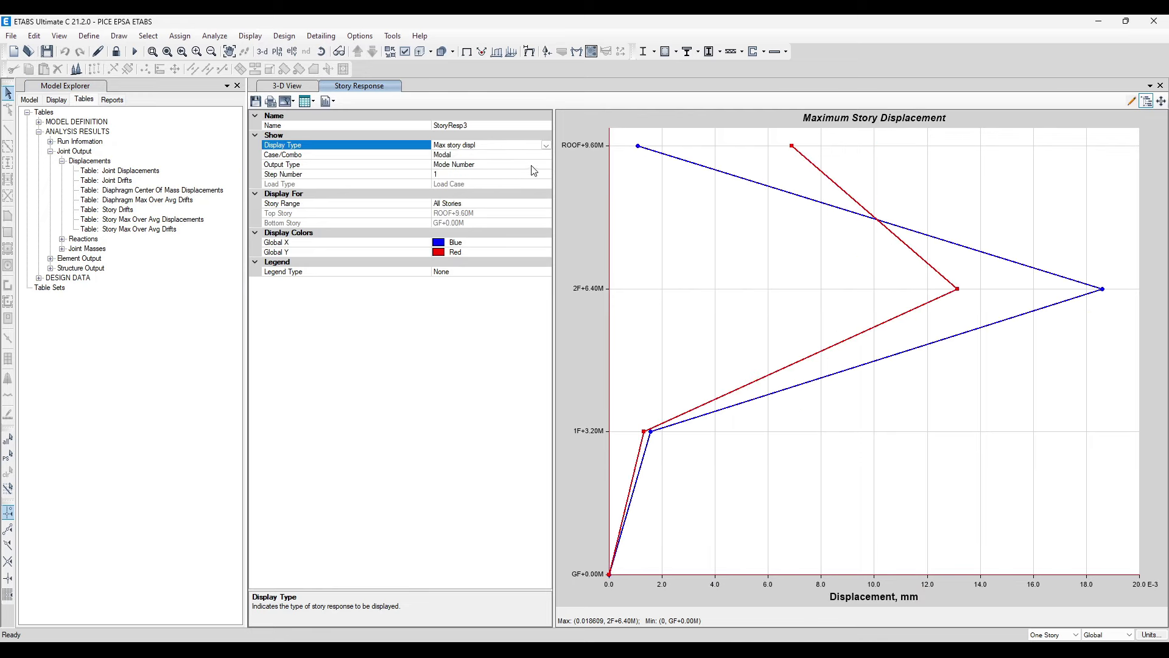
{"action": "left_click", "coordinate": [545, 155]}
{"action": "left_click", "coordinate": [545, 156]}
{"action": "left_click", "coordinate": [459, 249]}
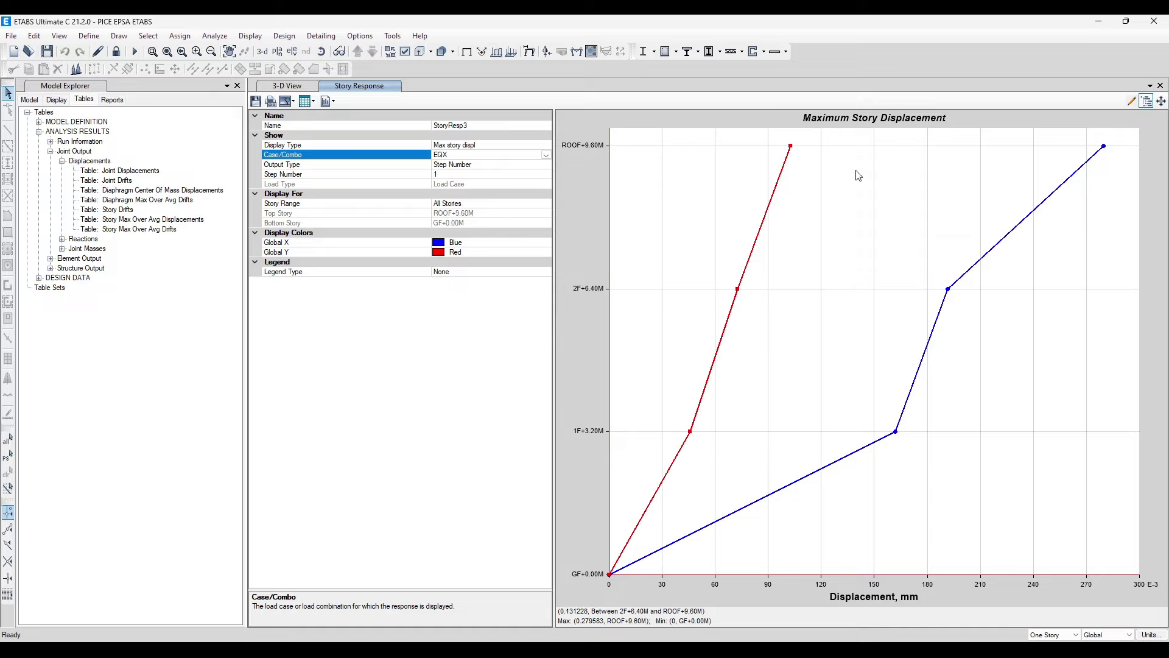
Step: Change the story response plot to maximum story drifts, keeping load case EQX
{"action": "left_click", "coordinate": [547, 156]}
{"action": "left_click", "coordinate": [545, 147]}
{"action": "left_click", "coordinate": [548, 146]}
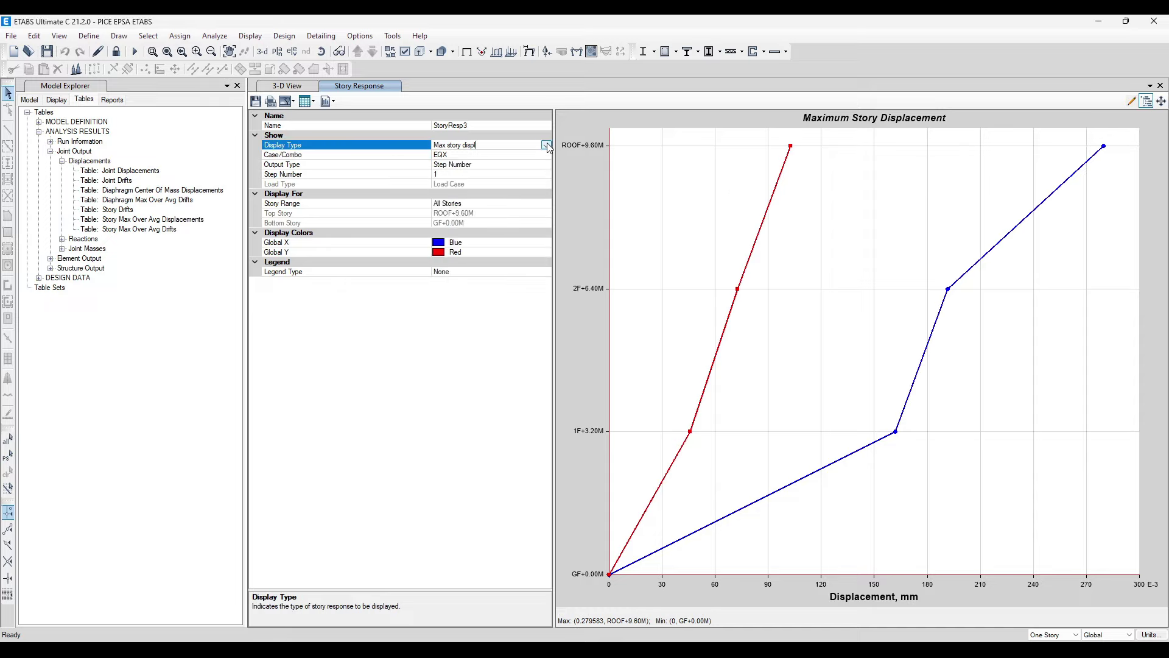
{"action": "left_click", "coordinate": [547, 147]}
{"action": "left_click", "coordinate": [474, 215]}
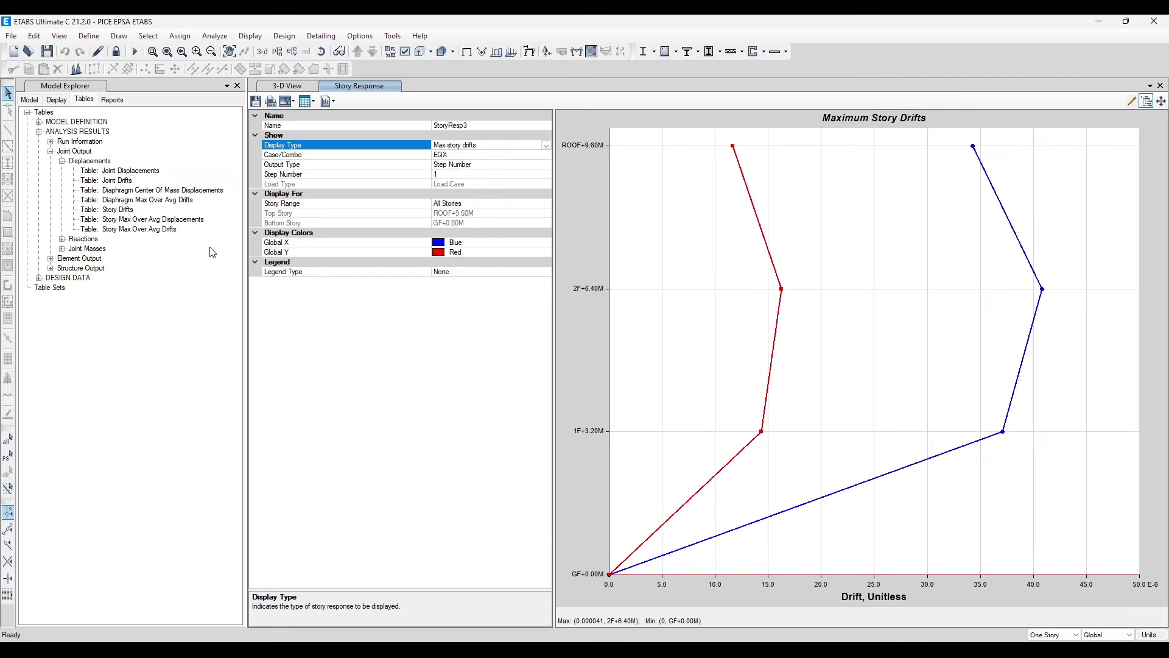
Step: Start a new user report without the cover page, table of contents, lists of figures and tables, all-modes option and used-in-model-only restriction
{"action": "left_click", "coordinate": [113, 100]}
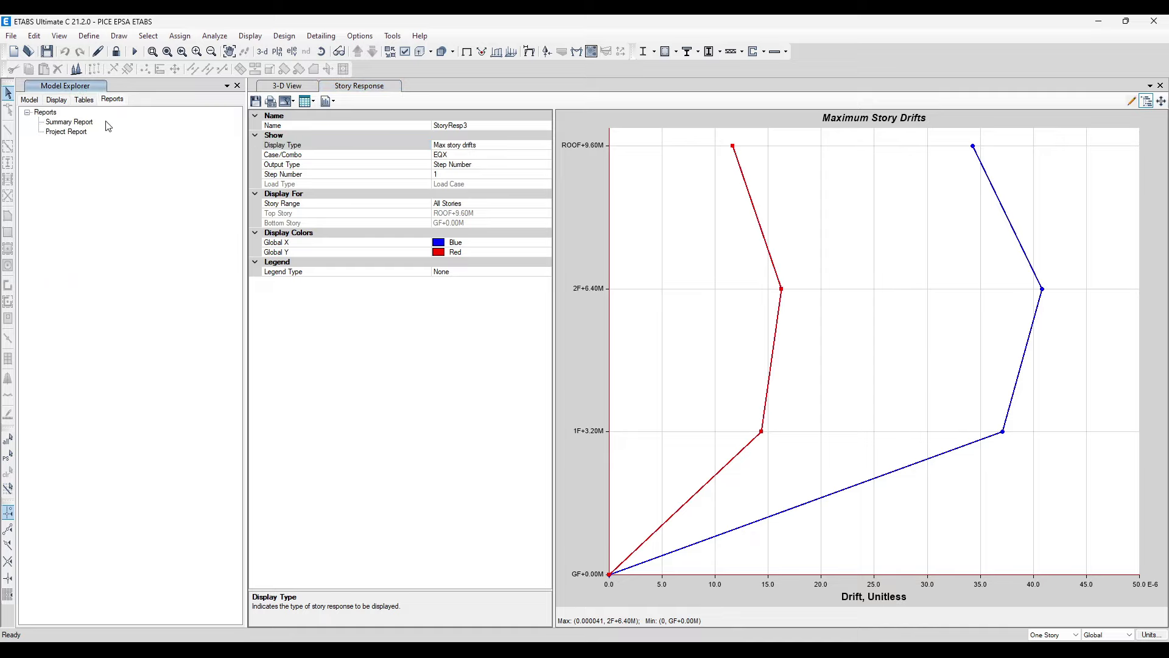
{"action": "right_click", "coordinate": [50, 117]}
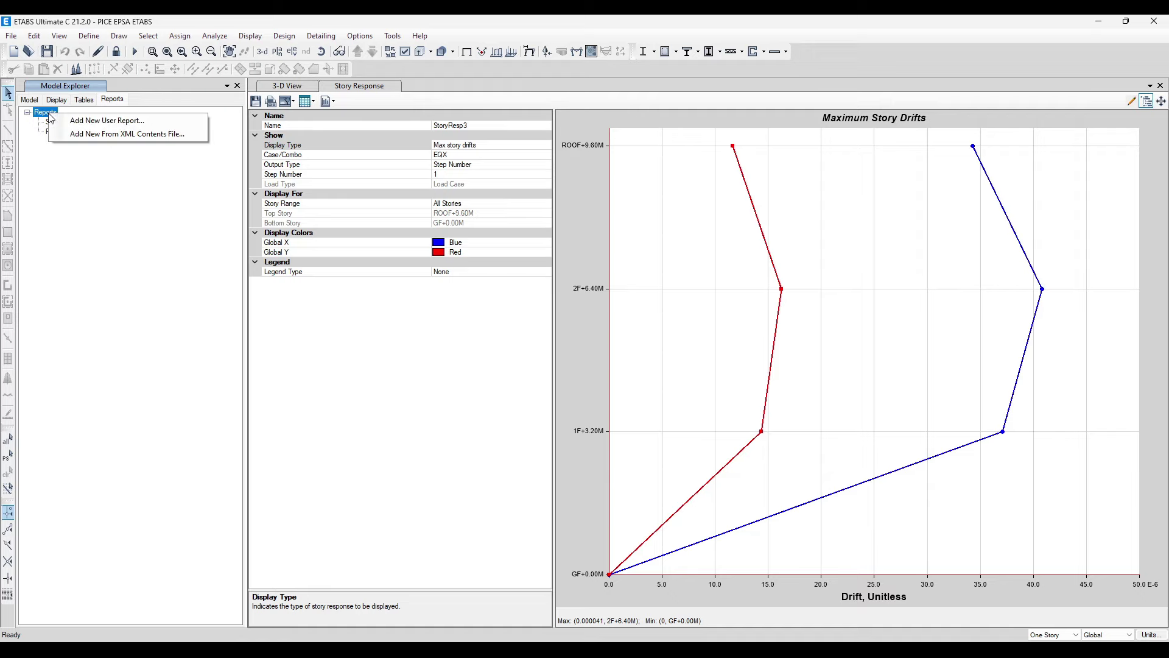
{"action": "left_click", "coordinate": [139, 123]}
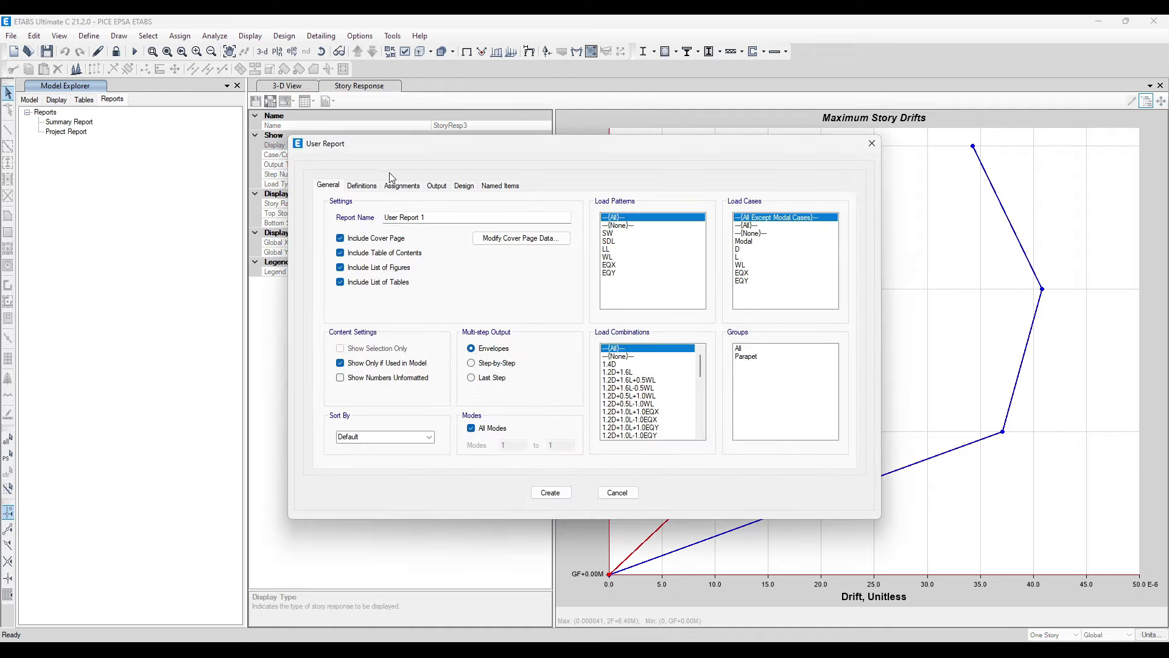
{"action": "left_click", "coordinate": [479, 428]}
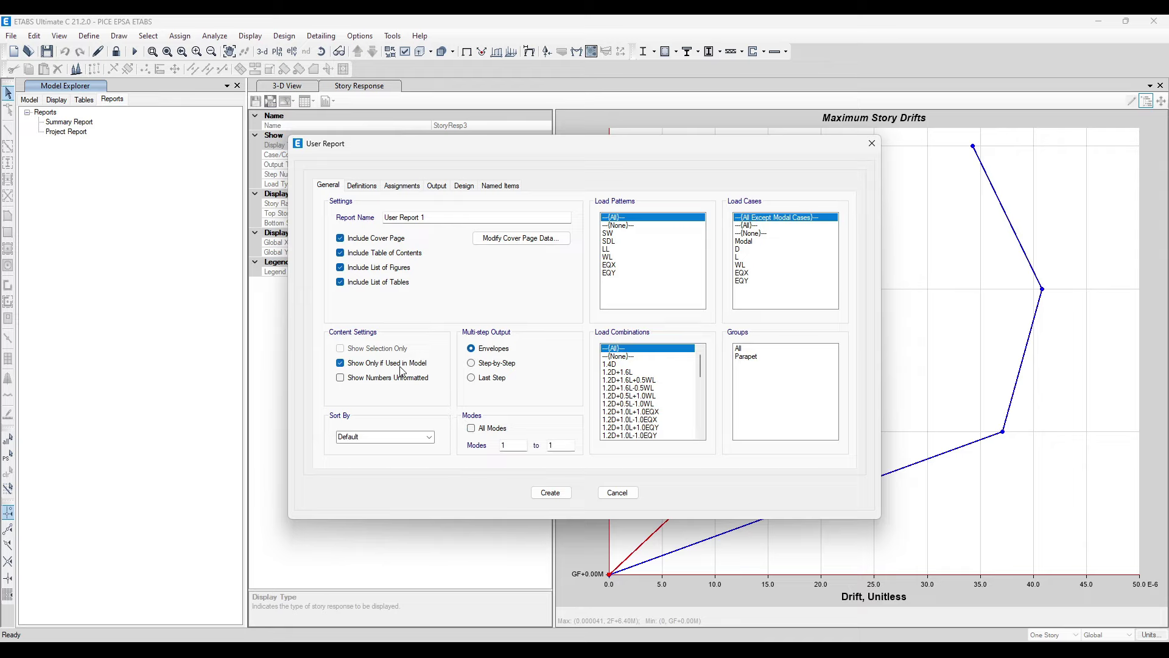
{"action": "left_click", "coordinate": [399, 363]}
{"action": "left_click", "coordinate": [391, 282]}
{"action": "left_click", "coordinate": [391, 267]}
{"action": "left_click", "coordinate": [393, 253]}
{"action": "left_click", "coordinate": [394, 239]}
Step: Deselect all report items under definitions, assignments and output, and check that the design and named items selections are empty
{"action": "left_click", "coordinate": [363, 186]}
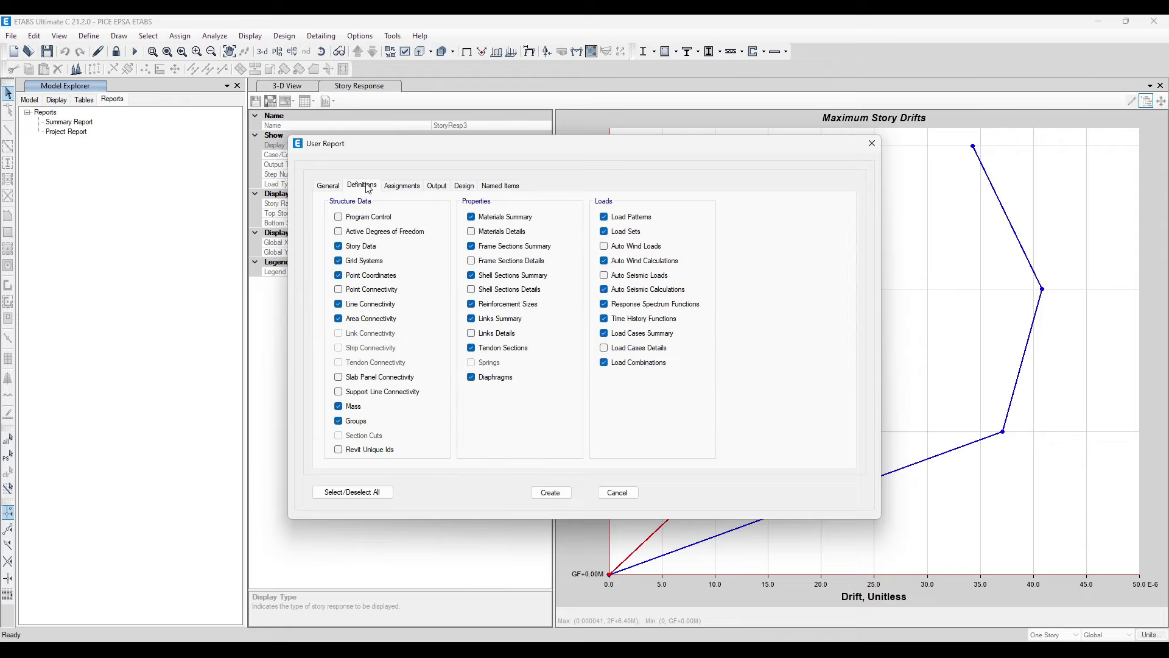
{"action": "left_click", "coordinate": [367, 492]}
{"action": "left_click", "coordinate": [414, 185]}
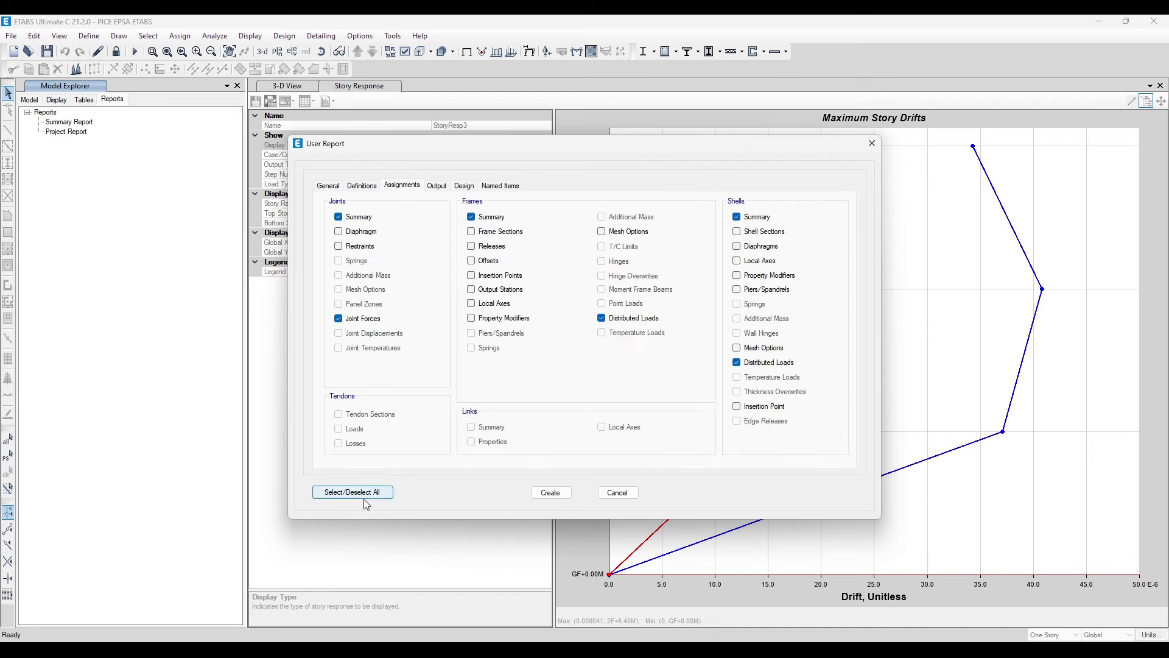
{"action": "left_click", "coordinate": [368, 492]}
{"action": "left_click", "coordinate": [437, 186]}
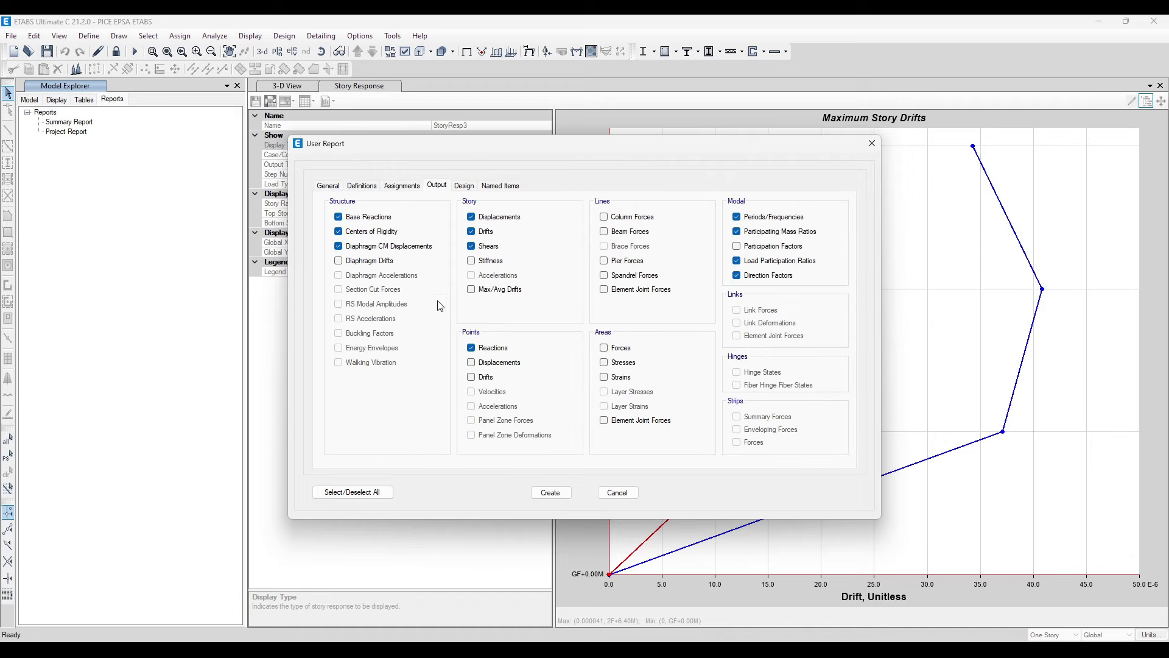
{"action": "left_click", "coordinate": [377, 490]}
{"action": "left_click", "coordinate": [464, 186]}
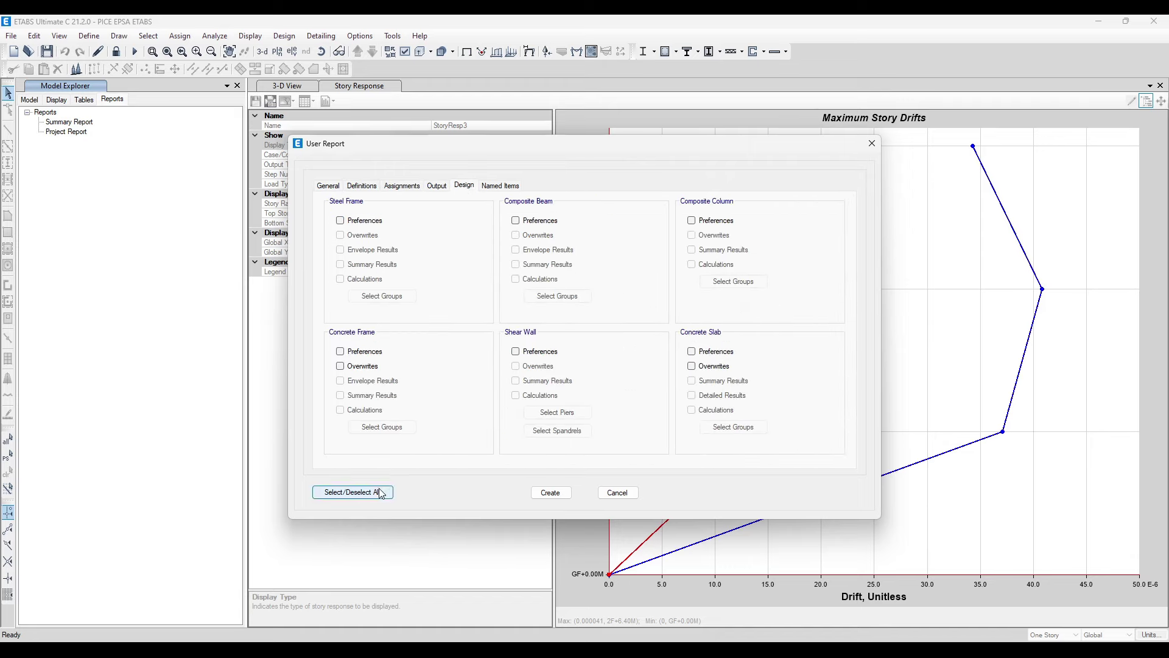
{"action": "left_click", "coordinate": [500, 186]}
{"action": "left_click", "coordinate": [437, 185]}
{"action": "left_click", "coordinate": [406, 185]}
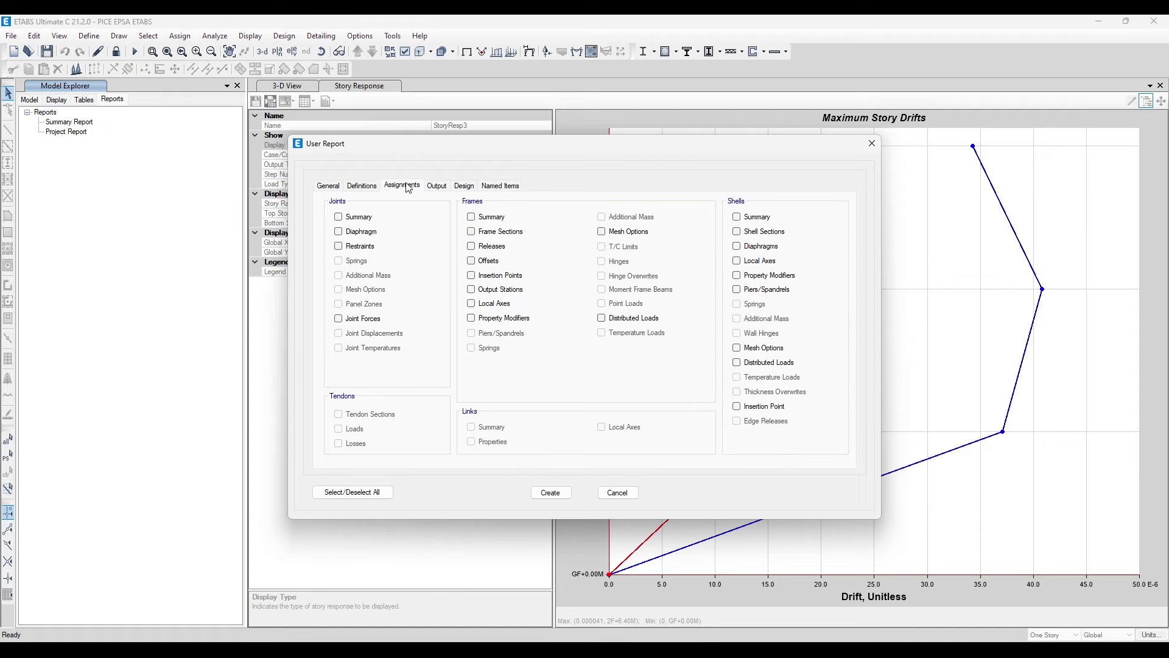
Step: Include only Auto Seismic Calculations and Auto Wind Calculations from the load definitions and create the report
{"action": "left_click", "coordinate": [362, 186]}
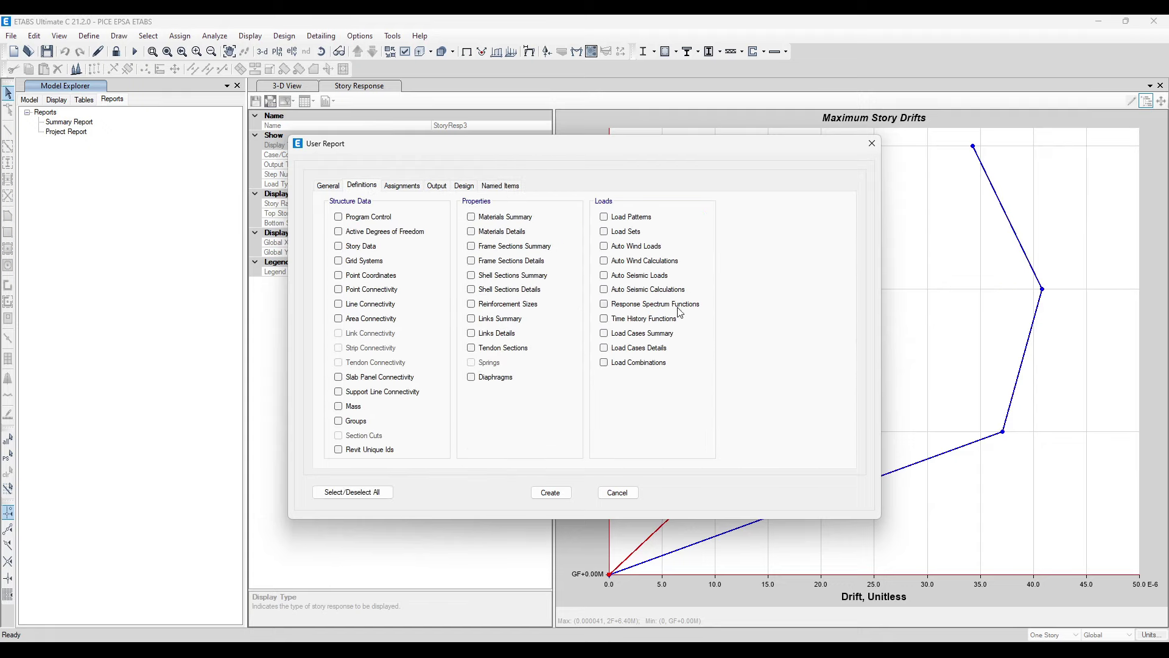
{"action": "left_click", "coordinate": [632, 291]}
{"action": "left_click", "coordinate": [645, 261]}
{"action": "left_click", "coordinate": [533, 498]}
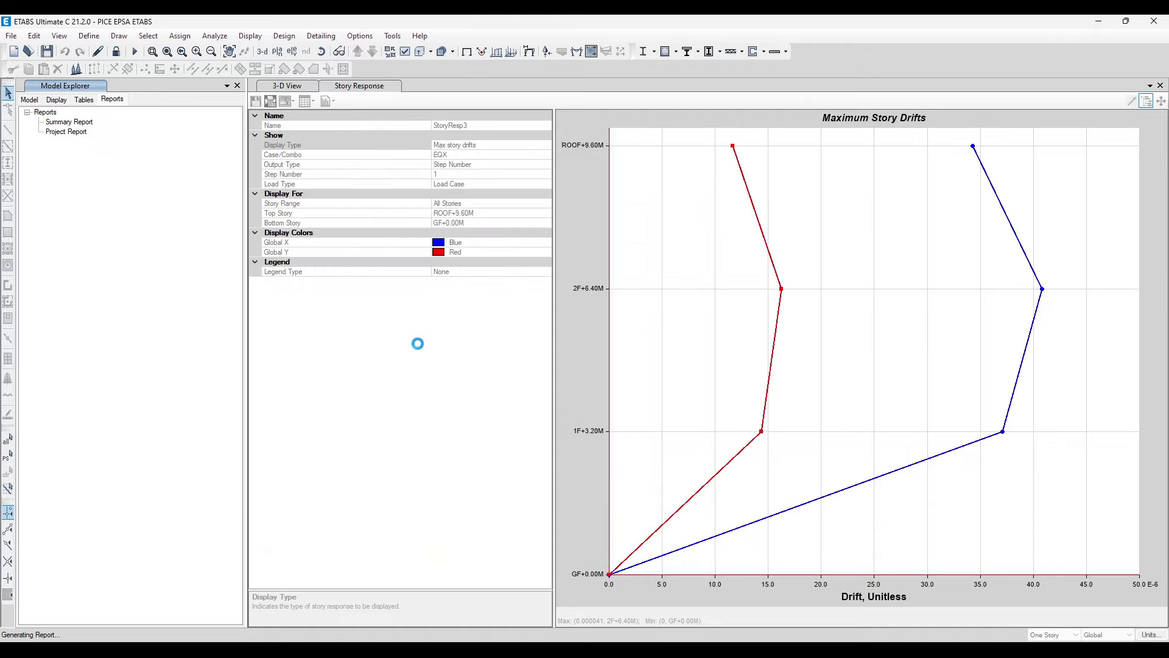
Step: Examine the ASCE 7-10 auto wind load calculation and its lateral load to stories charts and tables in the report
{"action": "scroll", "coordinate": [769, 232], "scroll_direction": "down", "scroll_amount": 1}
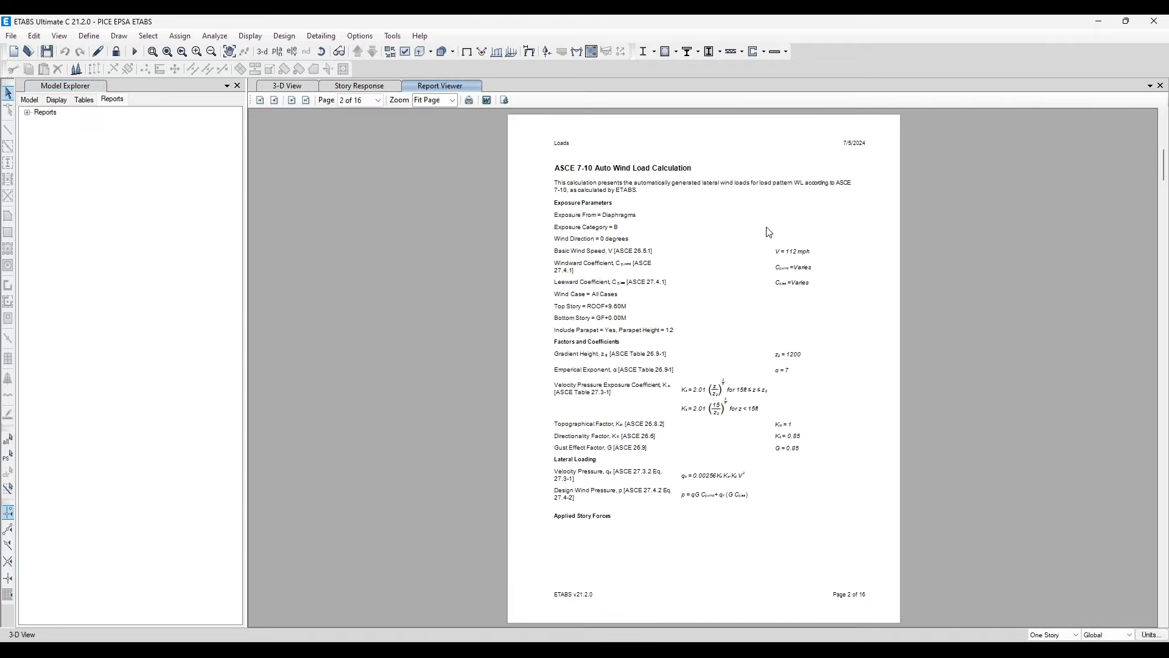
{"action": "scroll", "coordinate": [769, 232], "scroll_direction": "down", "scroll_amount": 1}
{"action": "scroll", "coordinate": [864, 219], "scroll_direction": "up", "scroll_amount": 2, "text": "ctrl"}
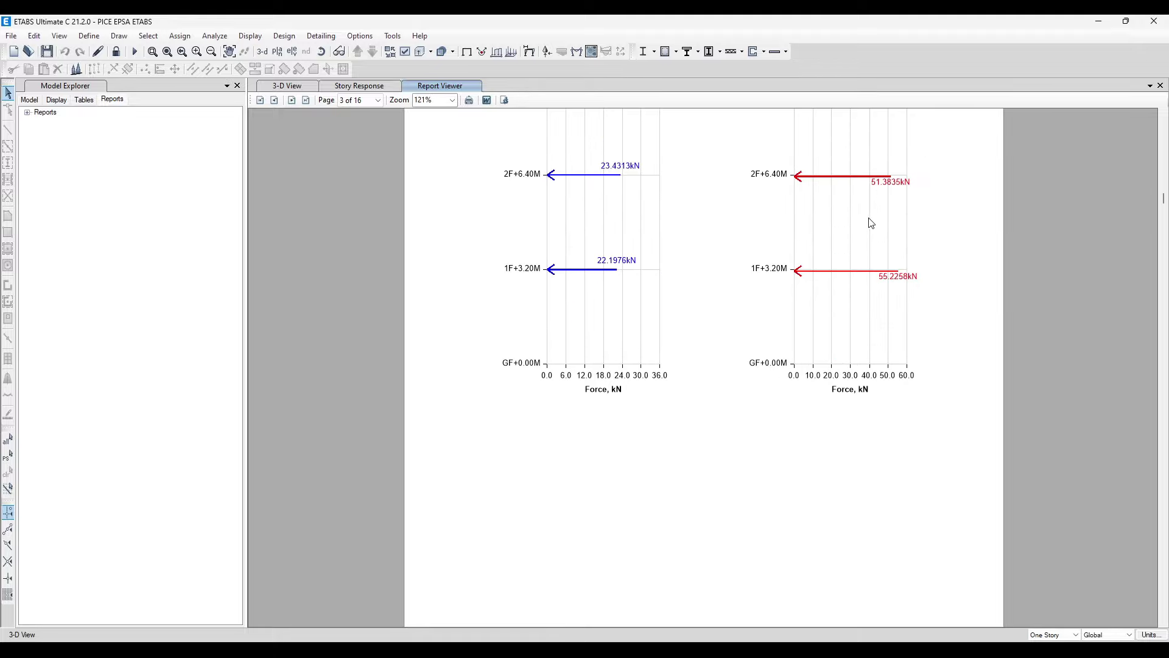
{"action": "scroll", "coordinate": [780, 259], "scroll_direction": "up", "scroll_amount": 1}
{"action": "scroll", "coordinate": [770, 260], "scroll_direction": "down", "scroll_amount": 1, "text": "ctrl"}
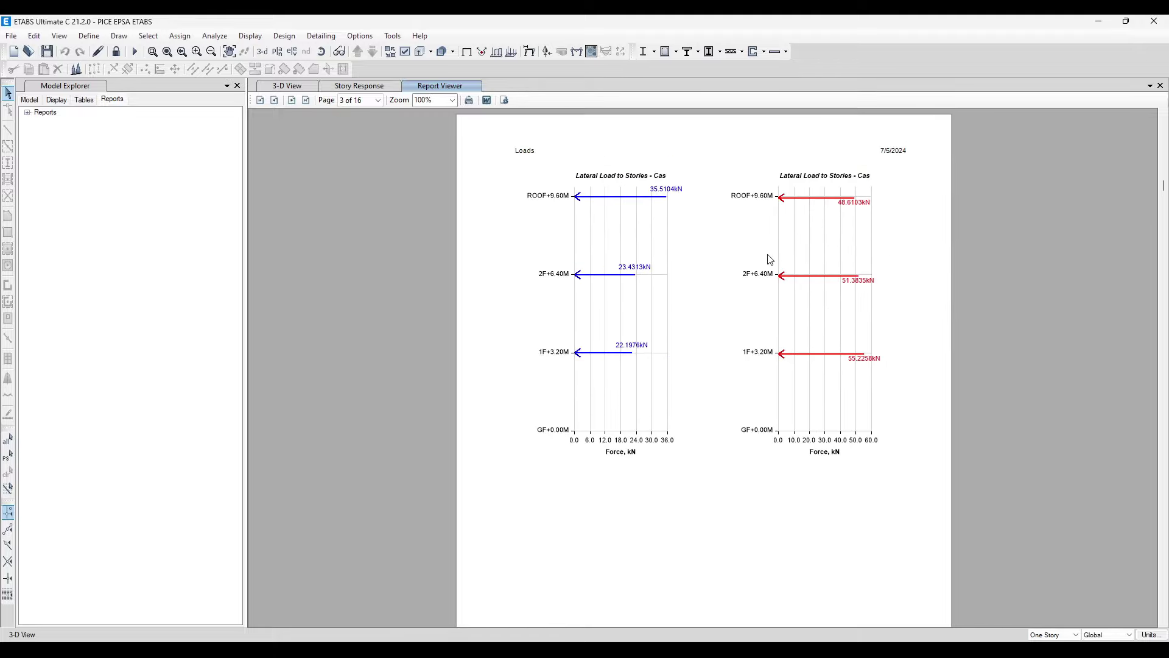
{"action": "scroll", "coordinate": [880, 269], "scroll_direction": "down", "scroll_amount": 1, "text": "ctrl"}
{"action": "scroll", "coordinate": [877, 271], "scroll_direction": "down", "scroll_amount": 4}
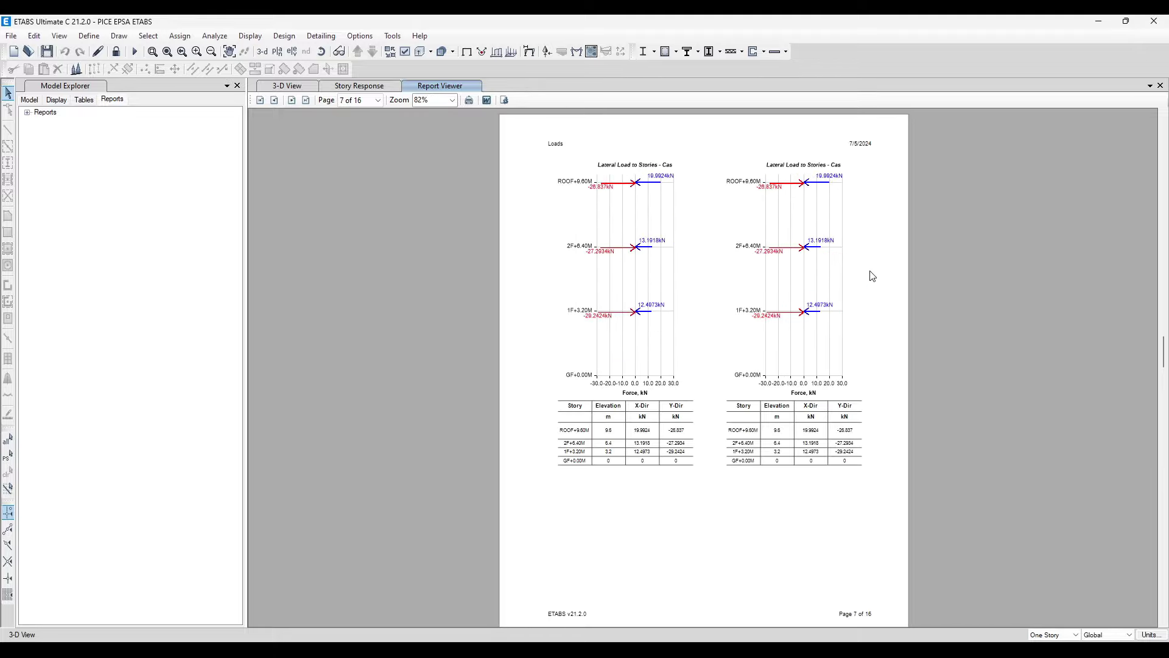
{"action": "scroll", "coordinate": [871, 275], "scroll_direction": "down", "scroll_amount": 3}
Step: Examine the ASCE 7-10 auto seismic calculation for EQX, including structural period, factors and coefficients, seismic response and calculated base shear
{"action": "scroll", "coordinate": [772, 291], "scroll_direction": "up", "scroll_amount": 2, "text": "ctrl"}
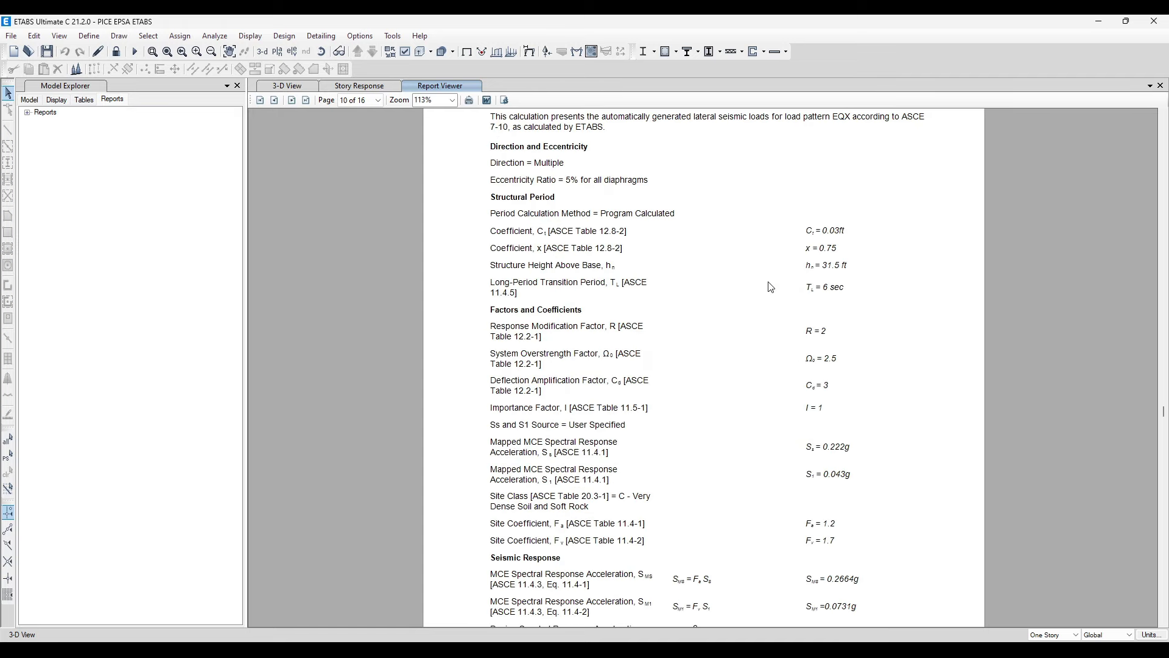
{"action": "scroll", "coordinate": [771, 287], "scroll_direction": "up", "scroll_amount": 1, "text": "ctrl"}
{"action": "scroll", "coordinate": [857, 275], "scroll_direction": "up", "scroll_amount": 1, "text": "ctrl"}
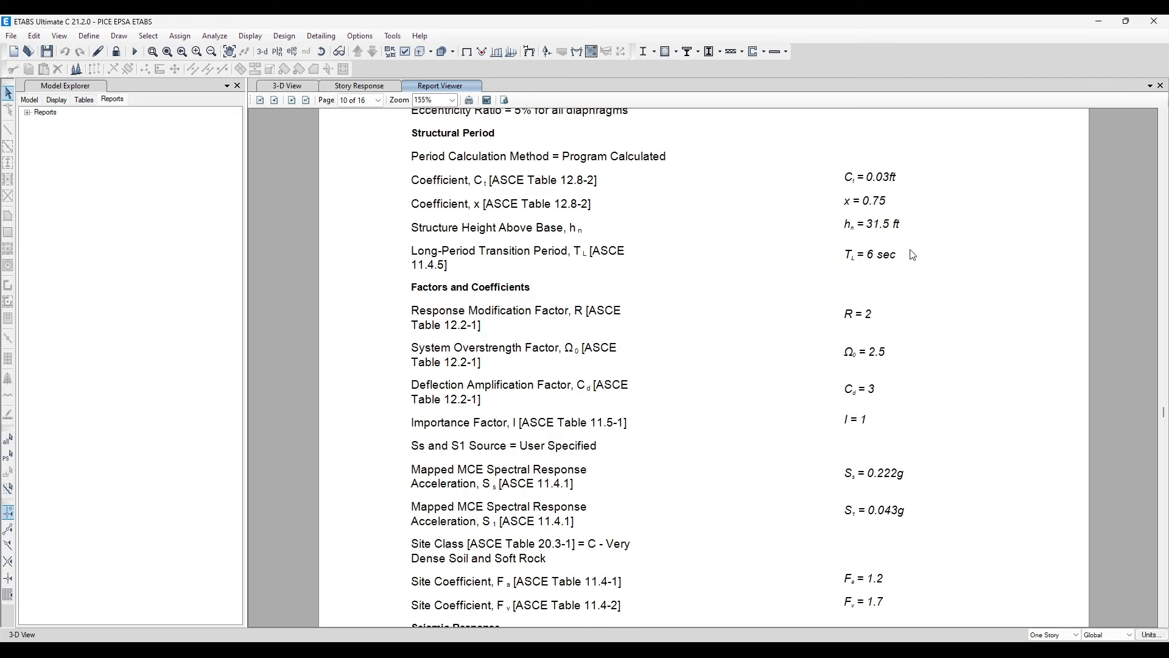
{"action": "scroll", "coordinate": [893, 298], "scroll_direction": "down", "scroll_amount": 1}
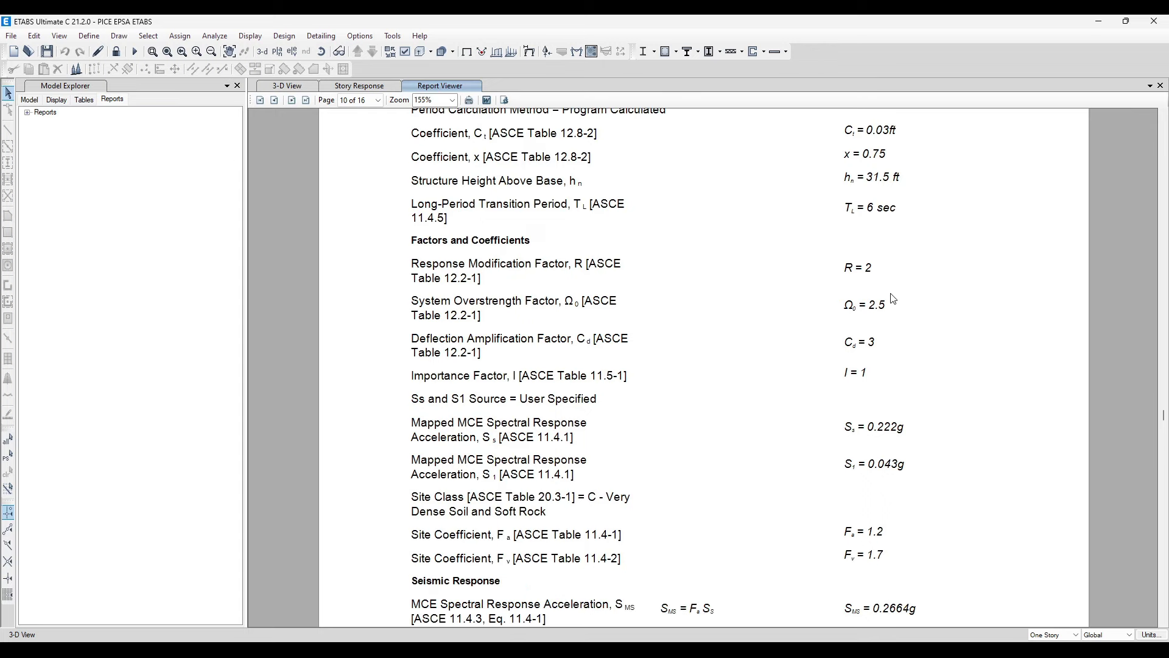
{"action": "scroll", "coordinate": [893, 299], "scroll_direction": "up", "scroll_amount": 1}
{"action": "scroll", "coordinate": [899, 275], "scroll_direction": "down", "scroll_amount": 7}
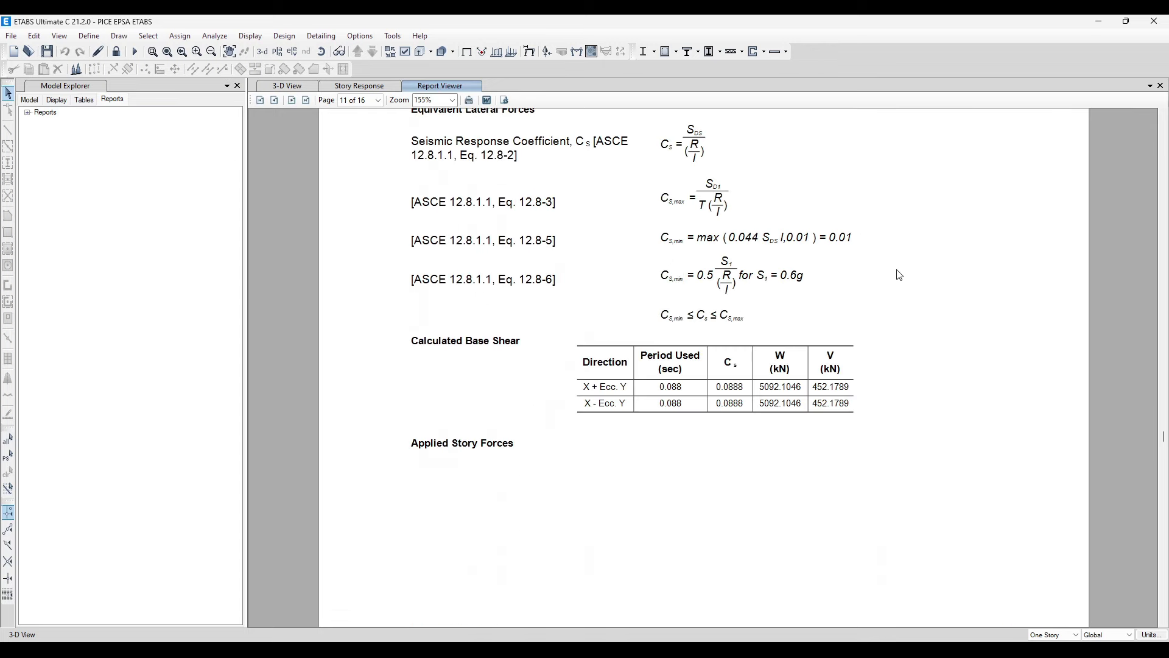
{"action": "scroll", "coordinate": [900, 275], "scroll_direction": "up", "scroll_amount": 2}
{"action": "scroll", "coordinate": [901, 283], "scroll_direction": "up", "scroll_amount": 6}
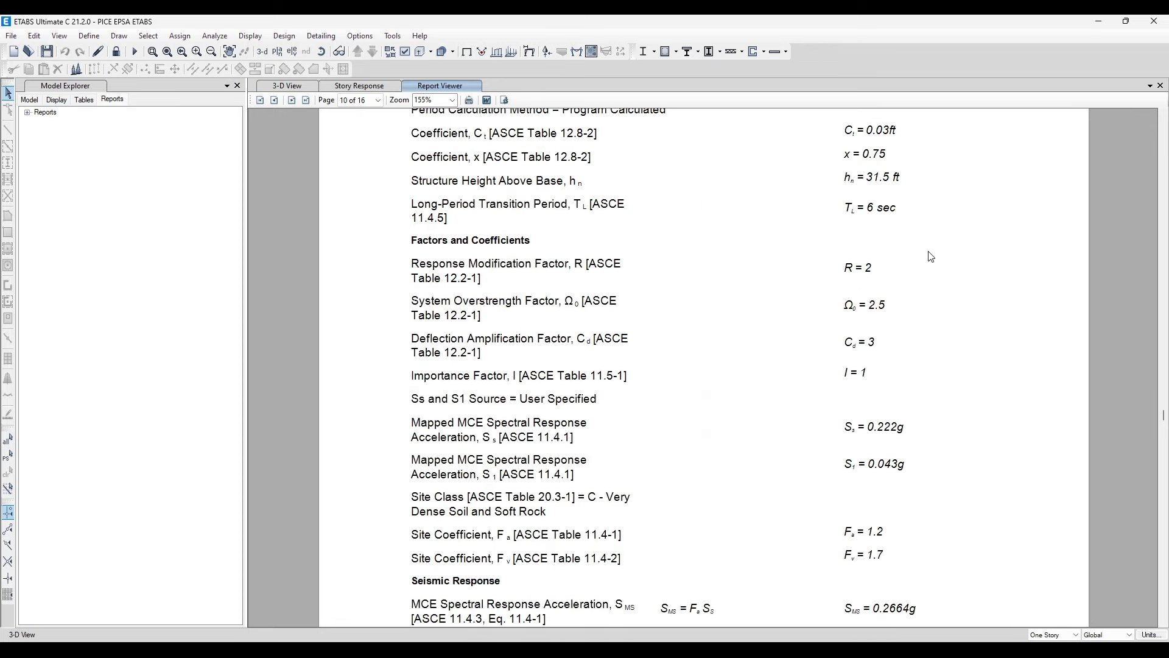
{"action": "scroll", "coordinate": [871, 252], "scroll_direction": "up", "scroll_amount": 1}
{"action": "scroll", "coordinate": [862, 272], "scroll_direction": "down", "scroll_amount": 1, "text": "ctrl"}
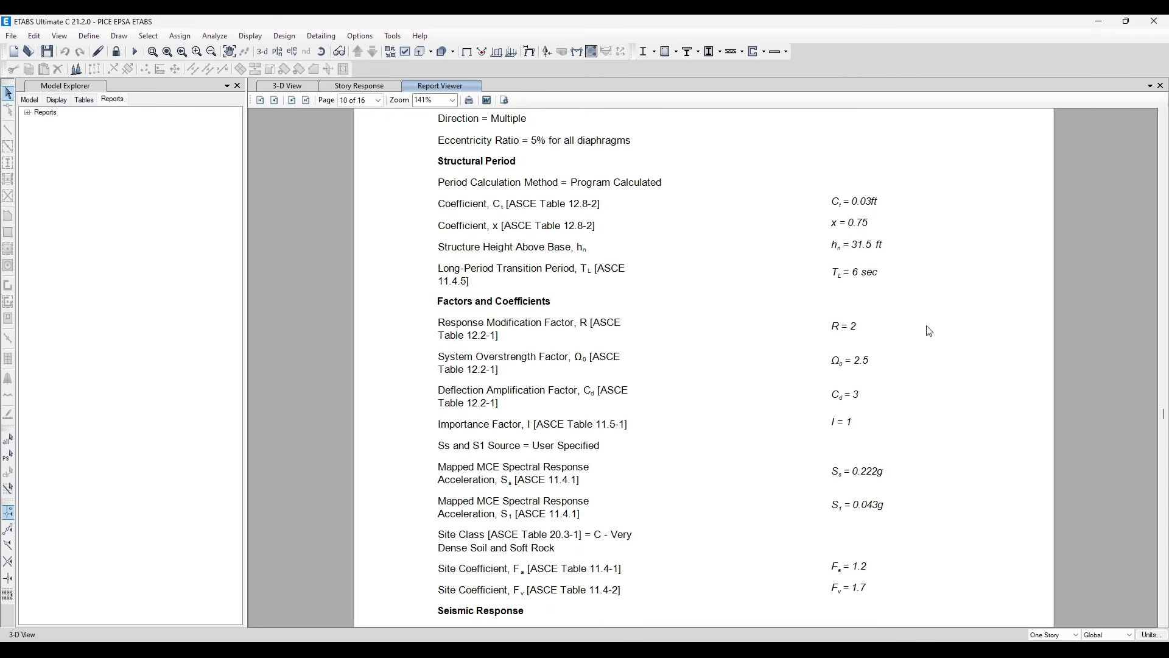
{"action": "scroll", "coordinate": [848, 262], "scroll_direction": "down", "scroll_amount": 3}
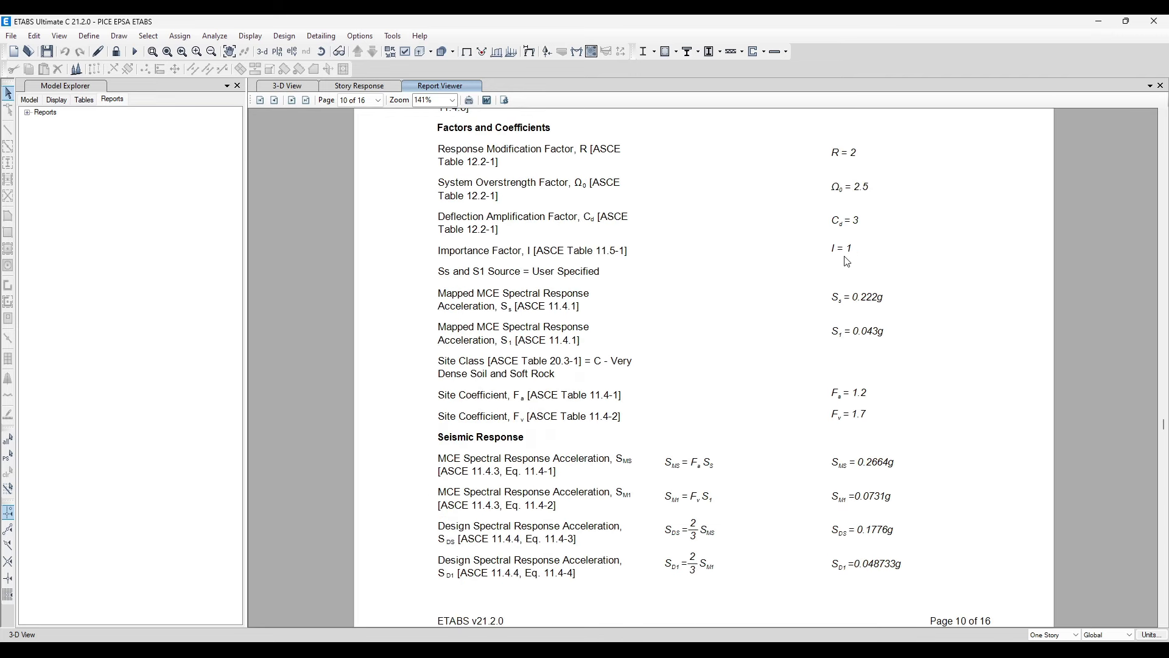
{"action": "scroll", "coordinate": [847, 262], "scroll_direction": "down", "scroll_amount": 5}
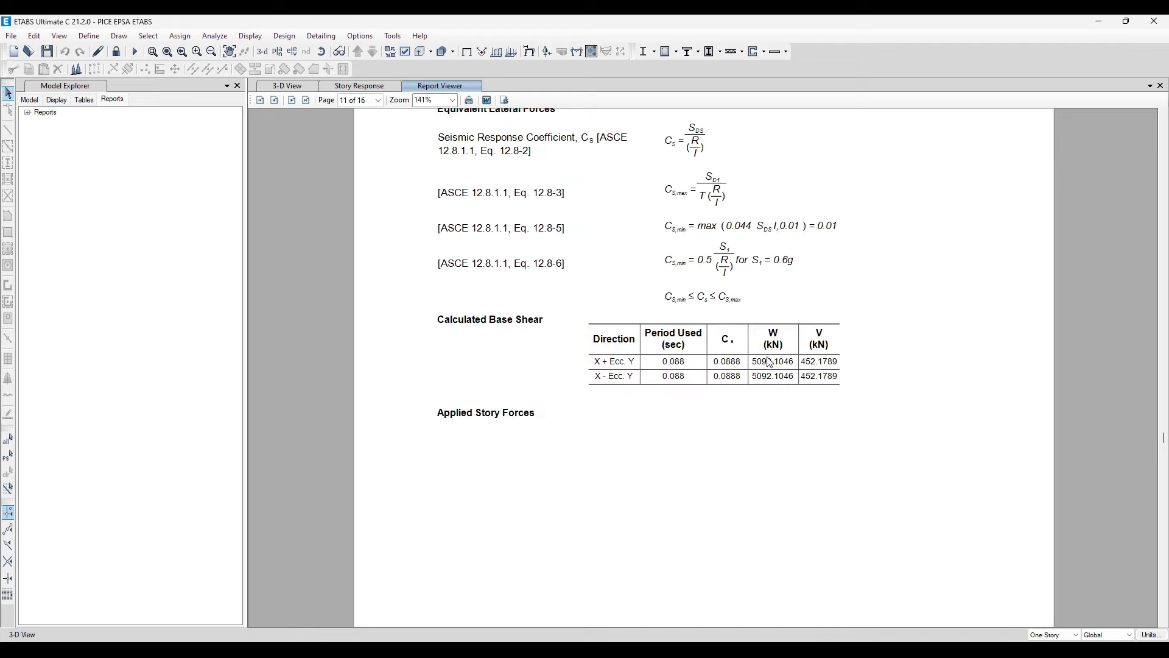
Step: Review the EQX lateral load to stories chart and table, glance through the following seismic calculation, and close the report
{"action": "scroll", "coordinate": [807, 300], "scroll_direction": "down", "scroll_amount": 10}
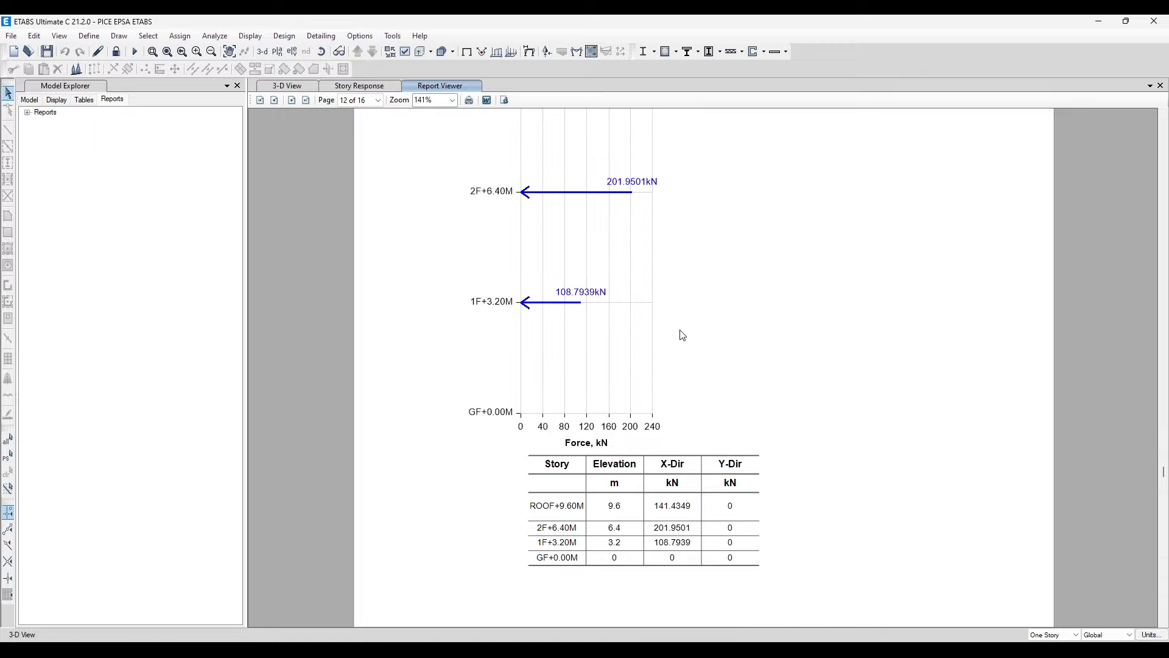
{"action": "scroll", "coordinate": [714, 293], "scroll_direction": "up", "scroll_amount": 2}
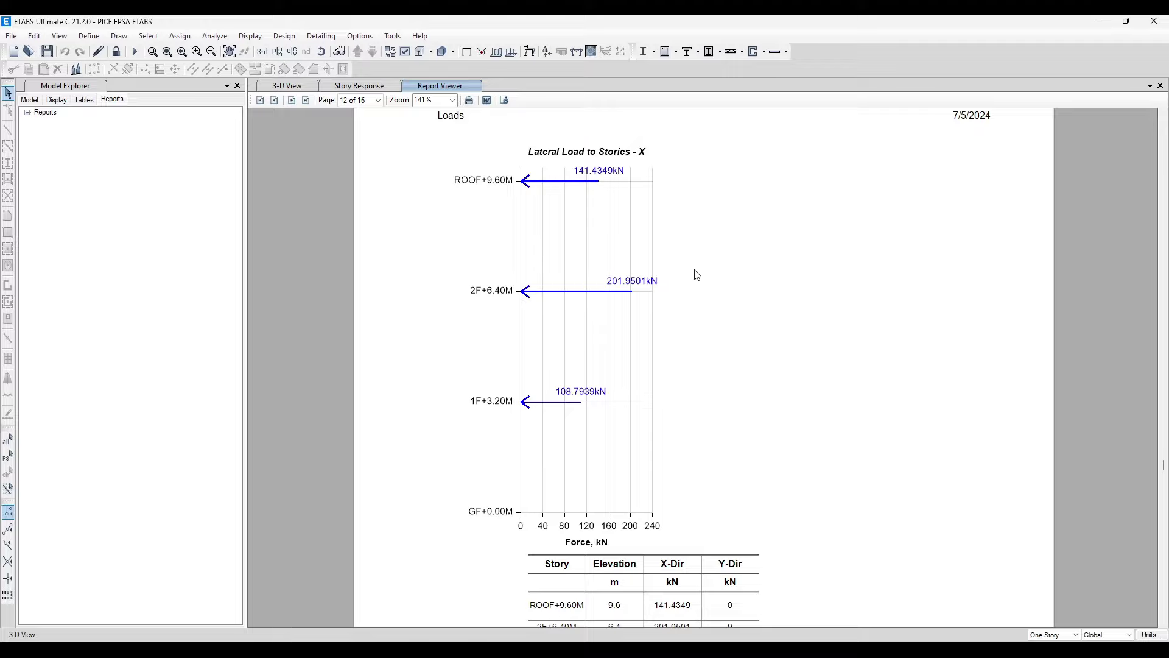
{"action": "scroll", "coordinate": [697, 276], "scroll_direction": "down", "scroll_amount": 10}
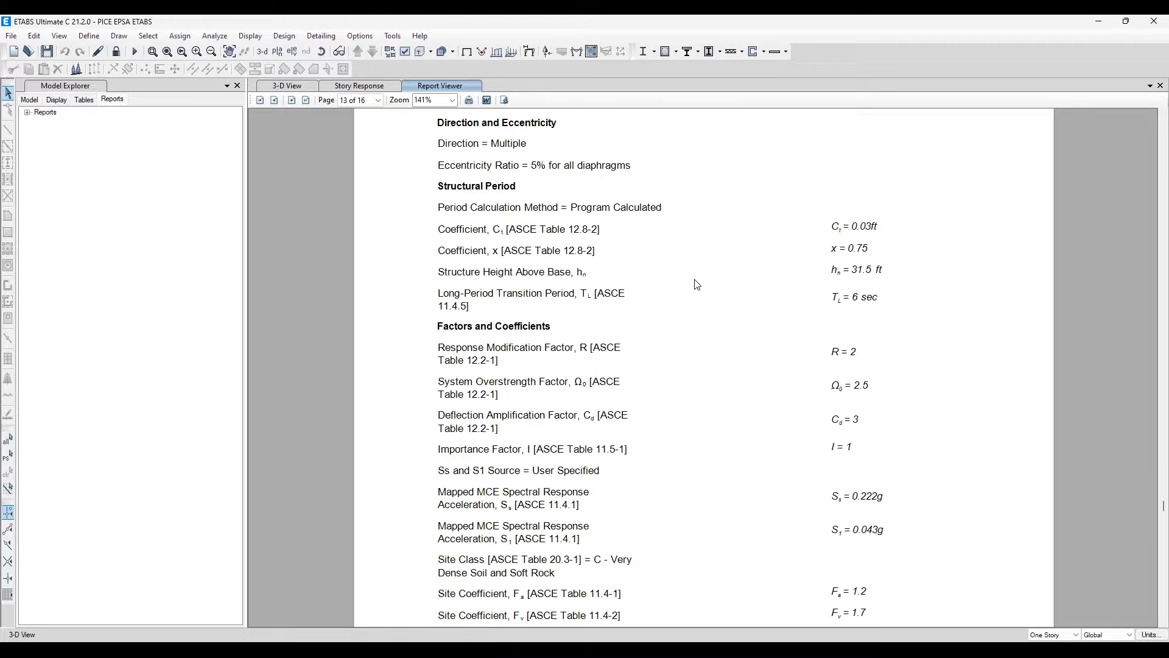
{"action": "scroll", "coordinate": [698, 285], "scroll_direction": "down", "scroll_amount": 8}
{"action": "scroll", "coordinate": [694, 287], "scroll_direction": "up", "scroll_amount": 12}
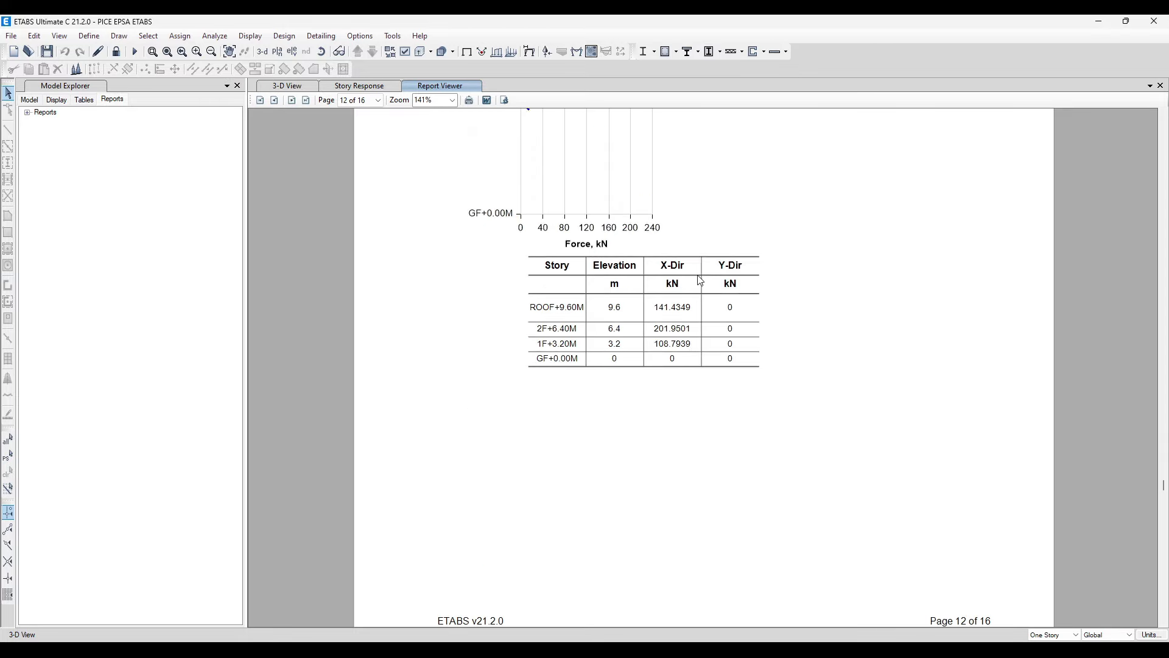
{"action": "scroll", "coordinate": [700, 280], "scroll_direction": "up", "scroll_amount": 6}
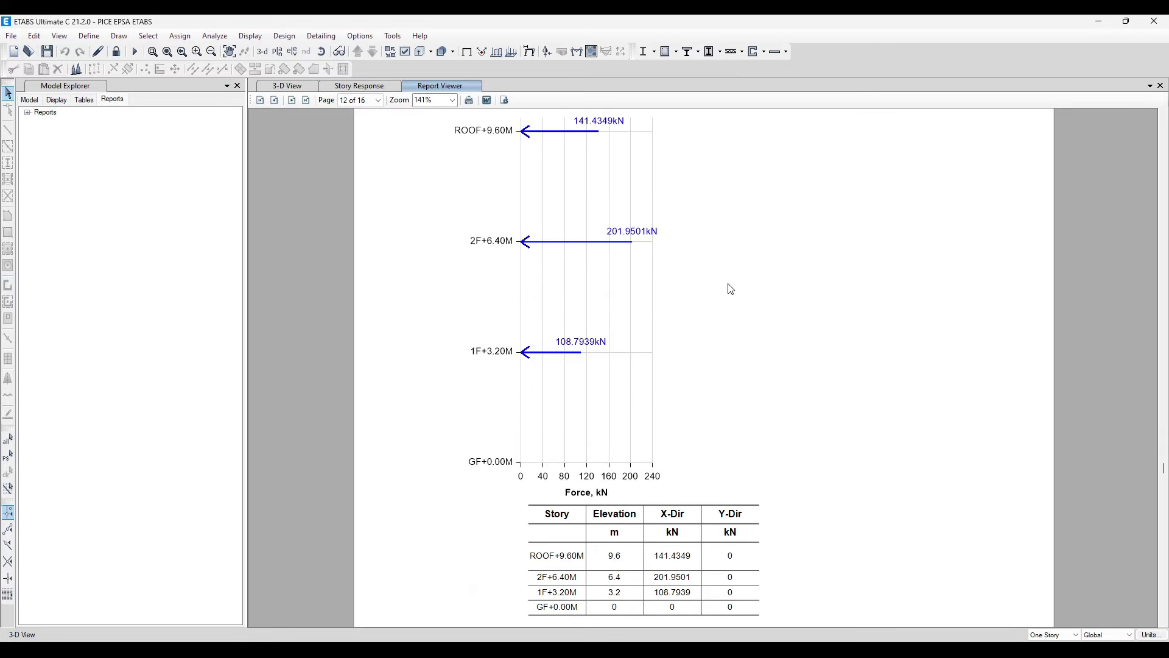
{"action": "left_click", "coordinate": [1161, 86]}
Step: Open a new story response plot and set its display type to maximum story drifts
{"action": "left_click", "coordinate": [250, 36]}
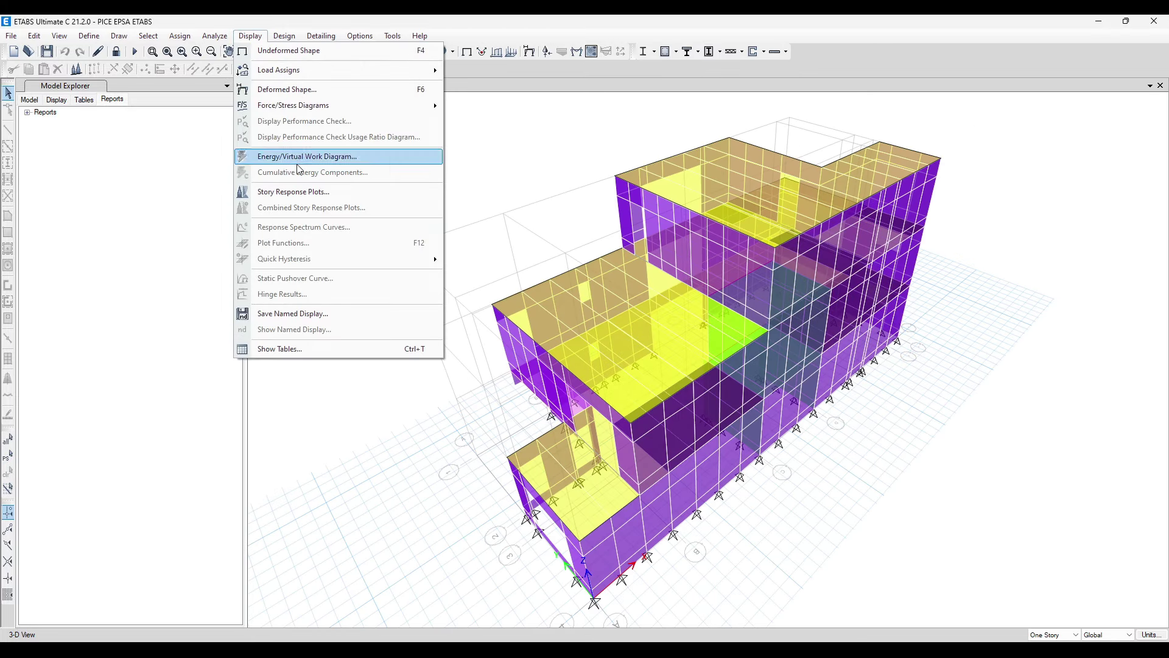
{"action": "left_click", "coordinate": [313, 191]}
{"action": "left_click", "coordinate": [536, 145]}
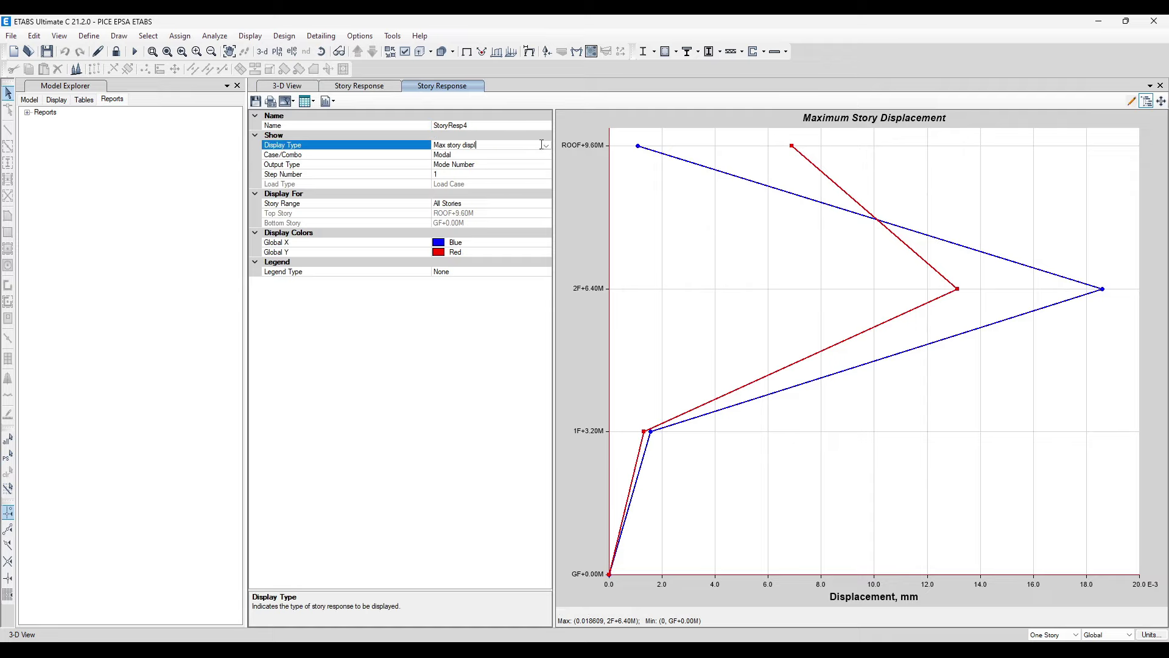
{"action": "left_click", "coordinate": [545, 145]}
{"action": "left_click", "coordinate": [470, 210]}
{"action": "left_click", "coordinate": [536, 165]}
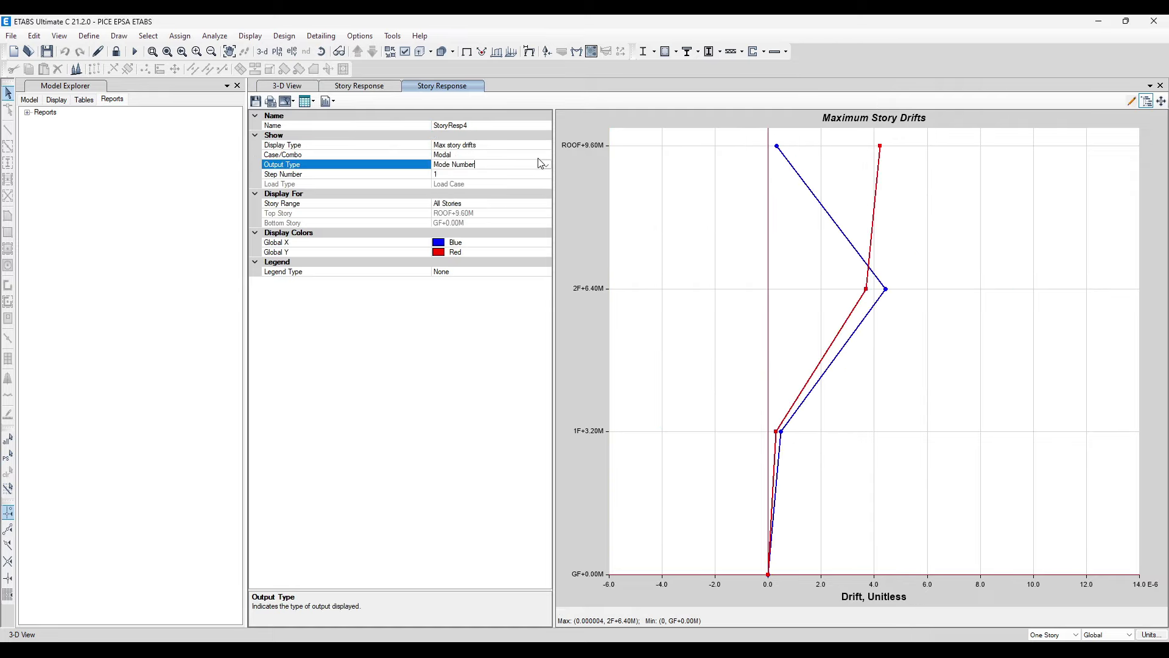
Step: Show the maximum story drifts for load case EQX, and switch the plot to load case EQY
{"action": "left_click", "coordinate": [545, 156]}
{"action": "left_click", "coordinate": [546, 156]}
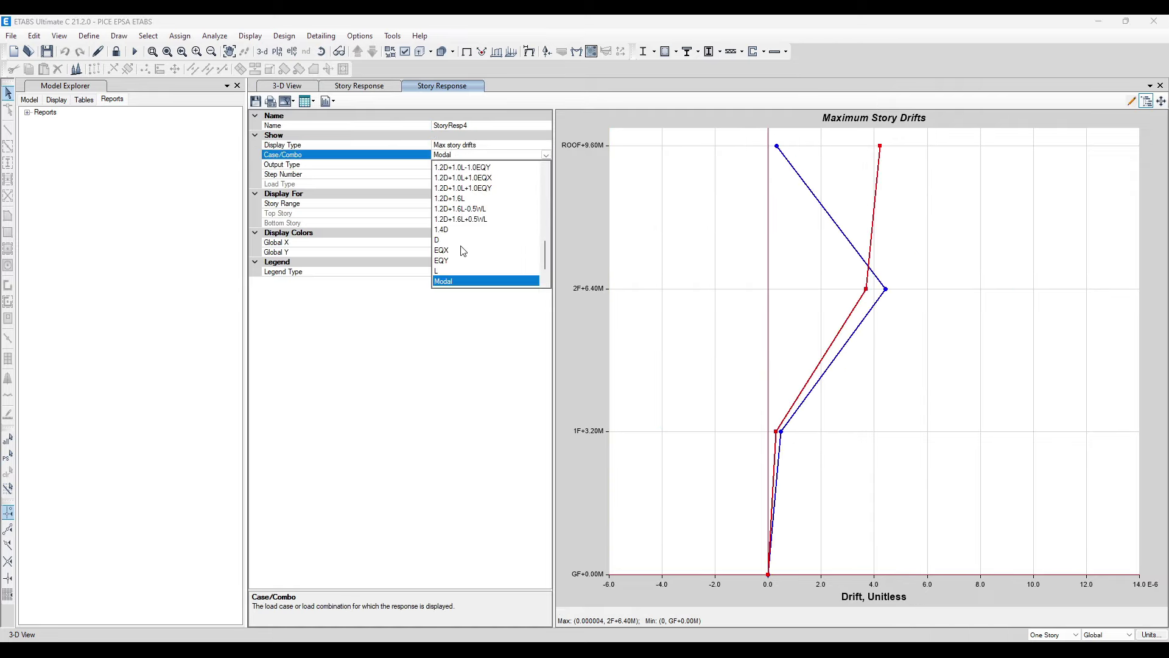
{"action": "left_click", "coordinate": [442, 250]}
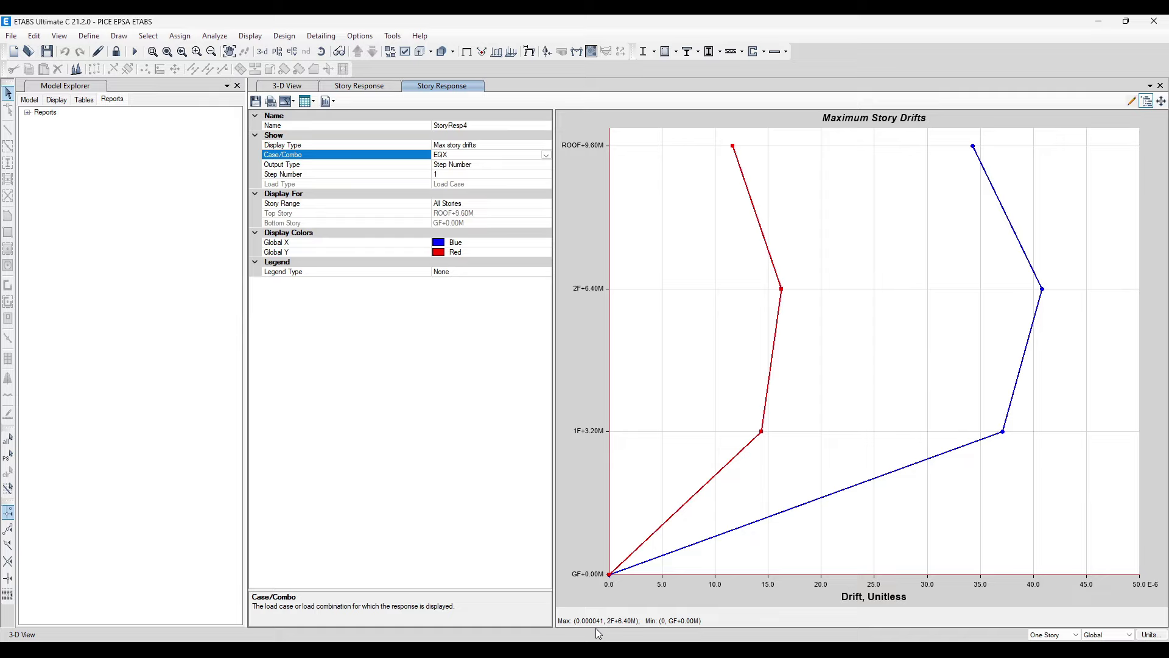
{"action": "left_click", "coordinate": [546, 155]}
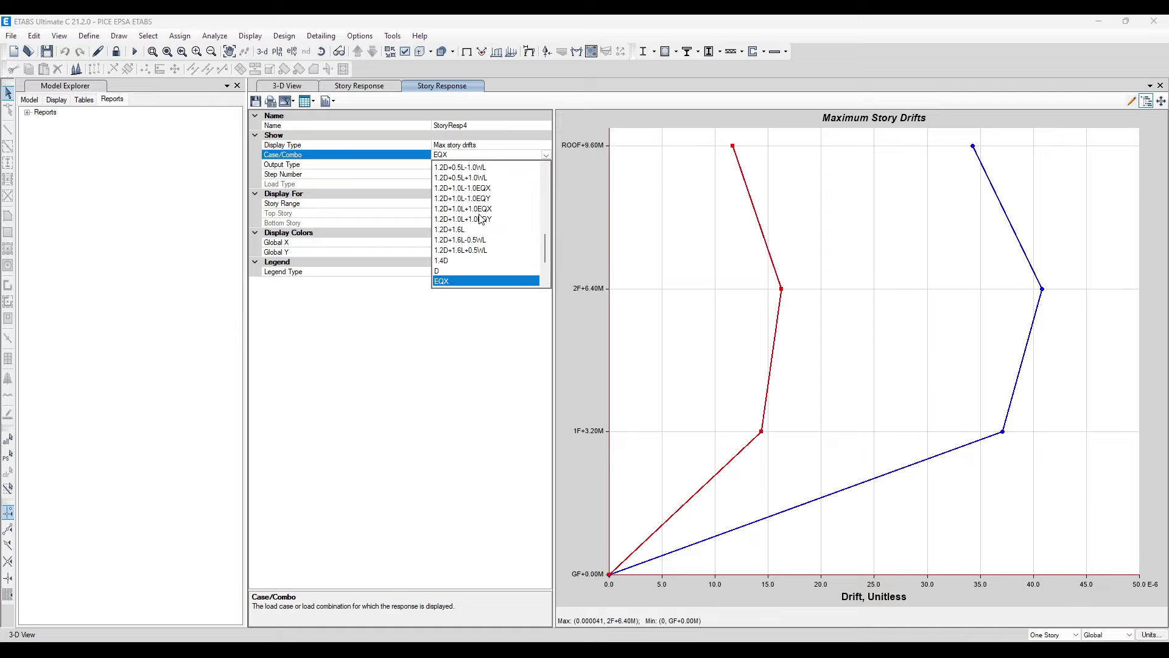
{"action": "left_click", "coordinate": [462, 261]}
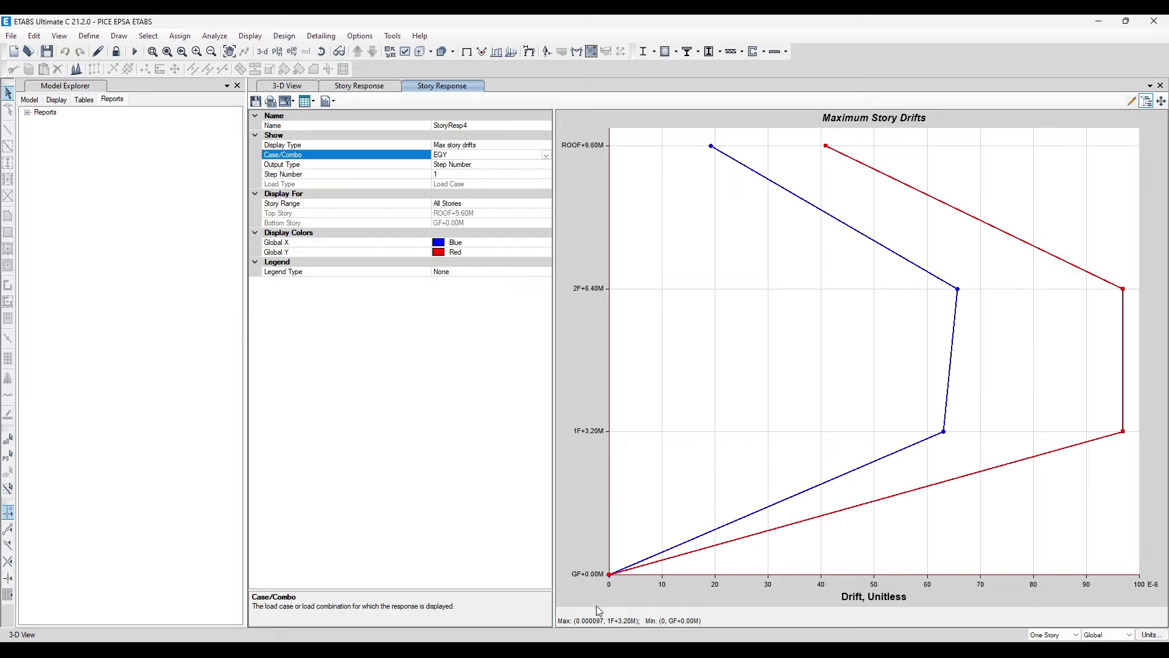
Step: Close the current story response plot and open the Story Drifts table from the joint displacement results in a maximized window
{"action": "left_click", "coordinate": [1160, 86]}
{"action": "left_click", "coordinate": [89, 102]}
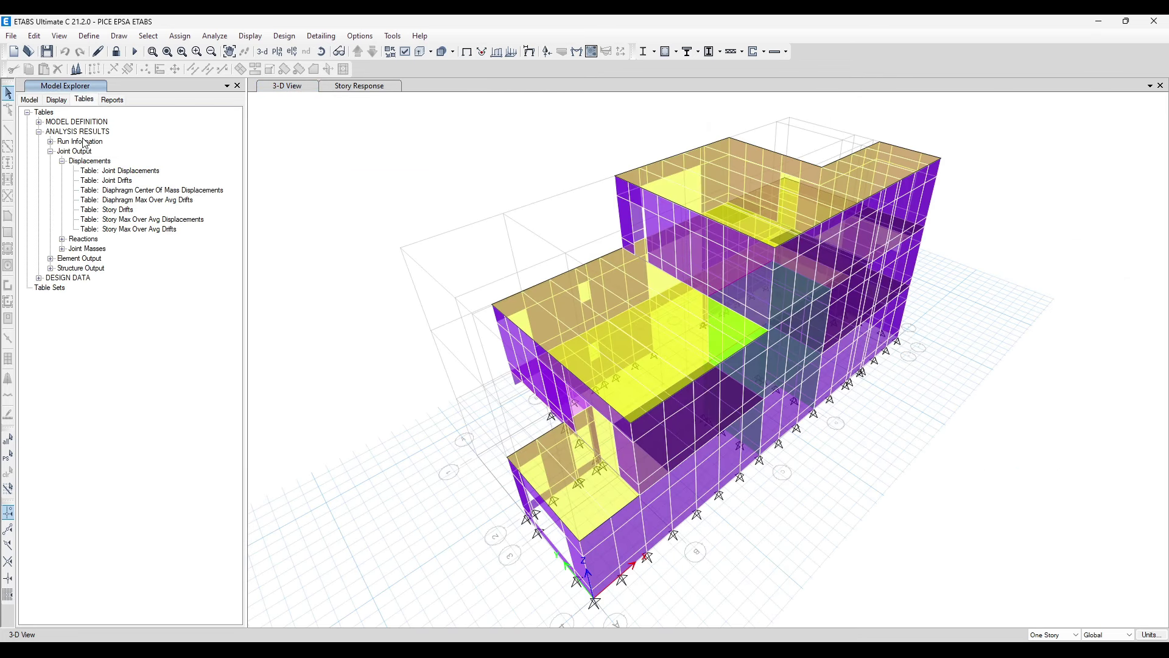
{"action": "right_click", "coordinate": [122, 211]}
{"action": "left_click", "coordinate": [175, 217]}
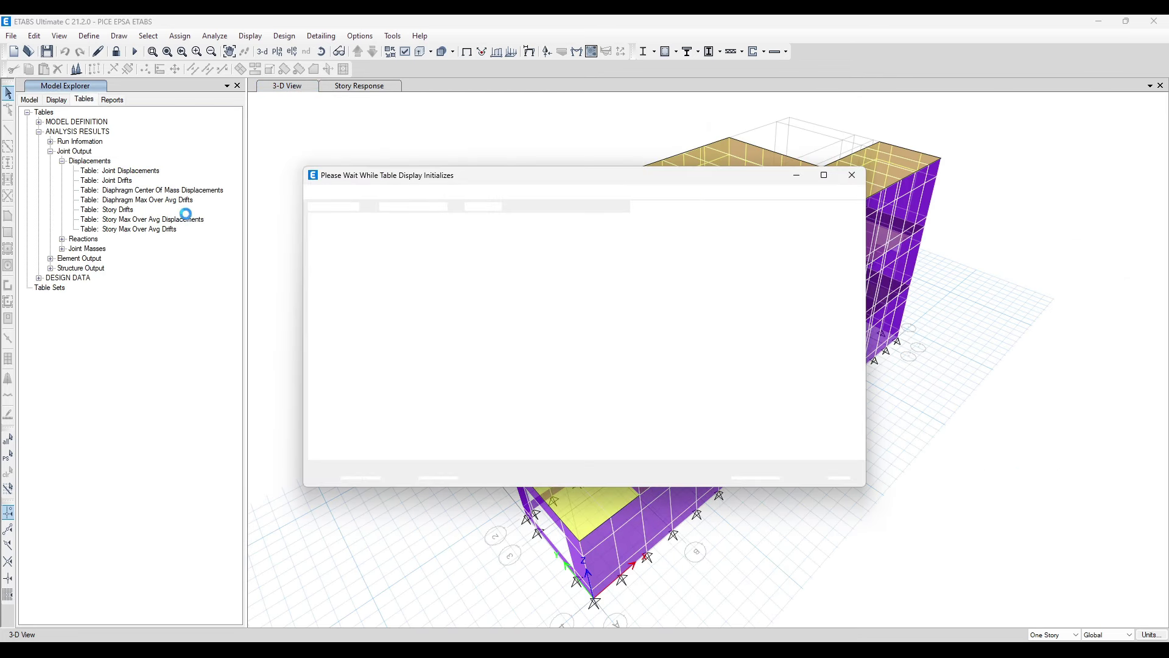
{"action": "left_click", "coordinate": [823, 176]}
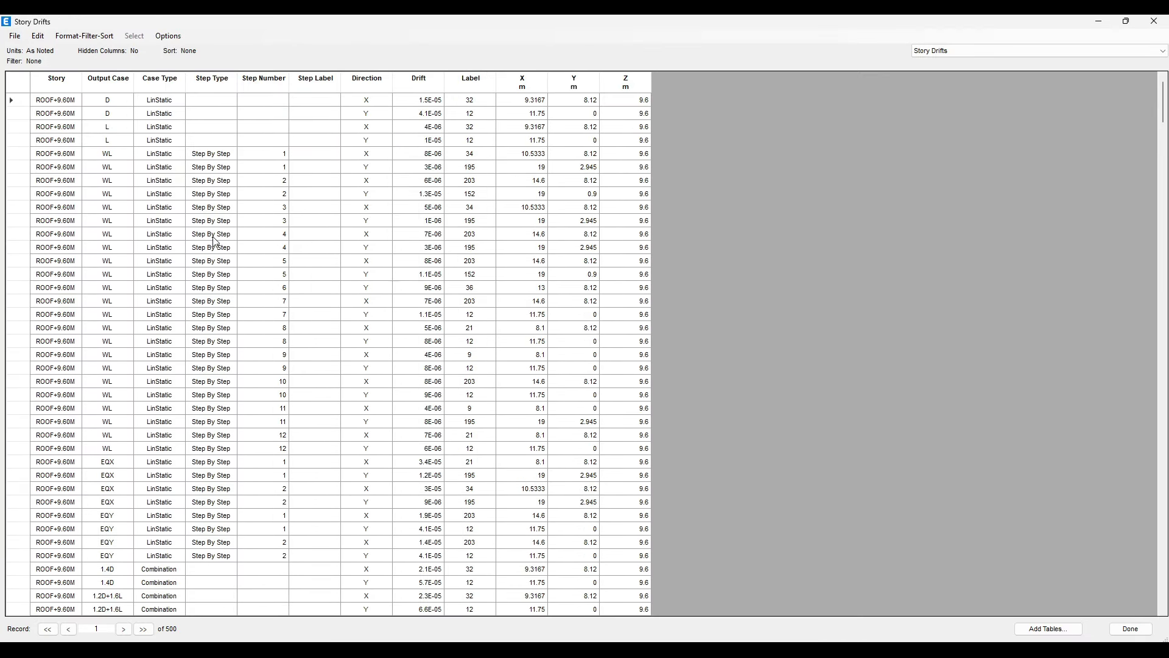
Step: Examine the roof story drifts for the wind, seismic and combination cases, and close the table
{"action": "left_click", "coordinate": [125, 183]}
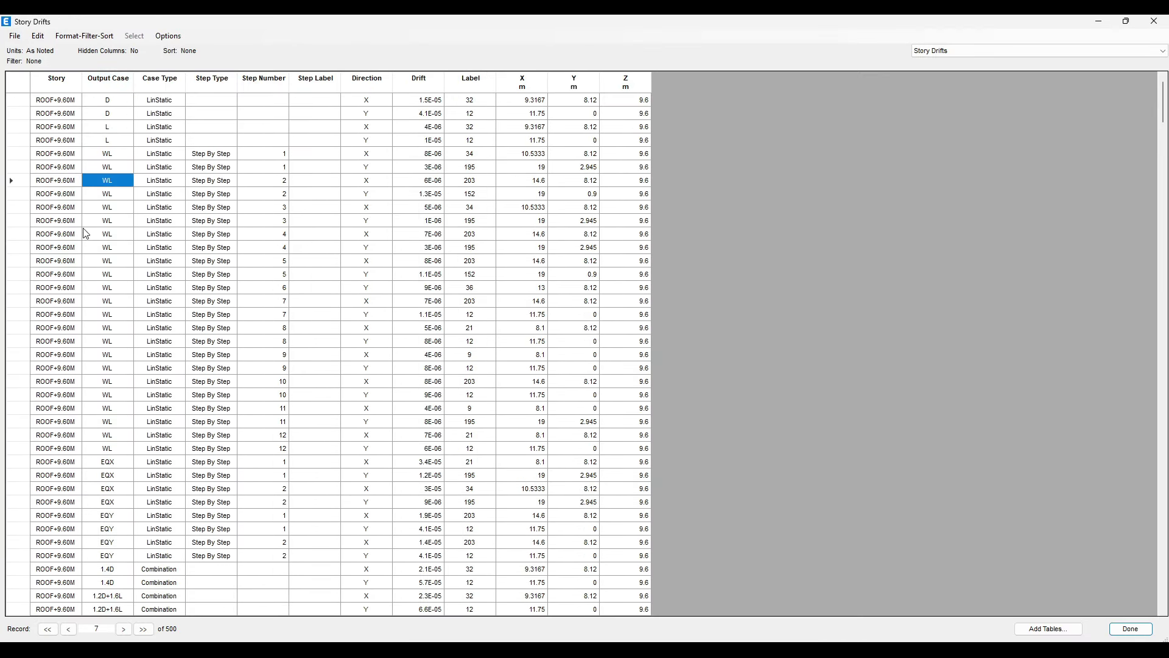
{"action": "left_click", "coordinate": [427, 181]}
{"action": "left_click", "coordinate": [428, 251]}
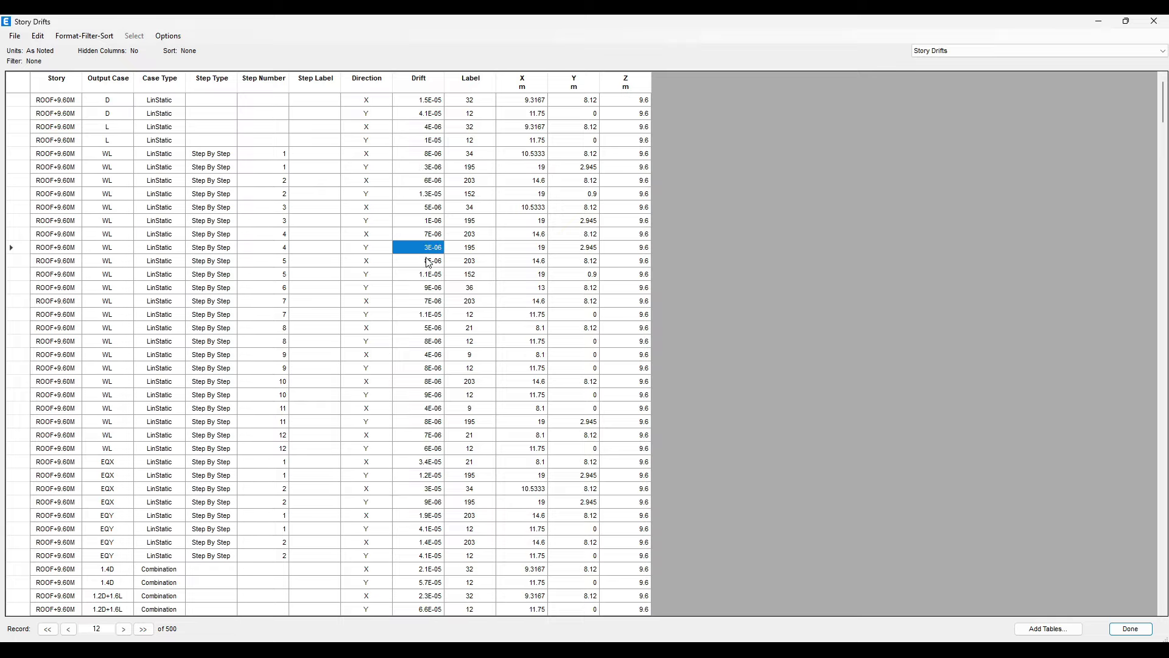
{"action": "left_click", "coordinate": [423, 302]}
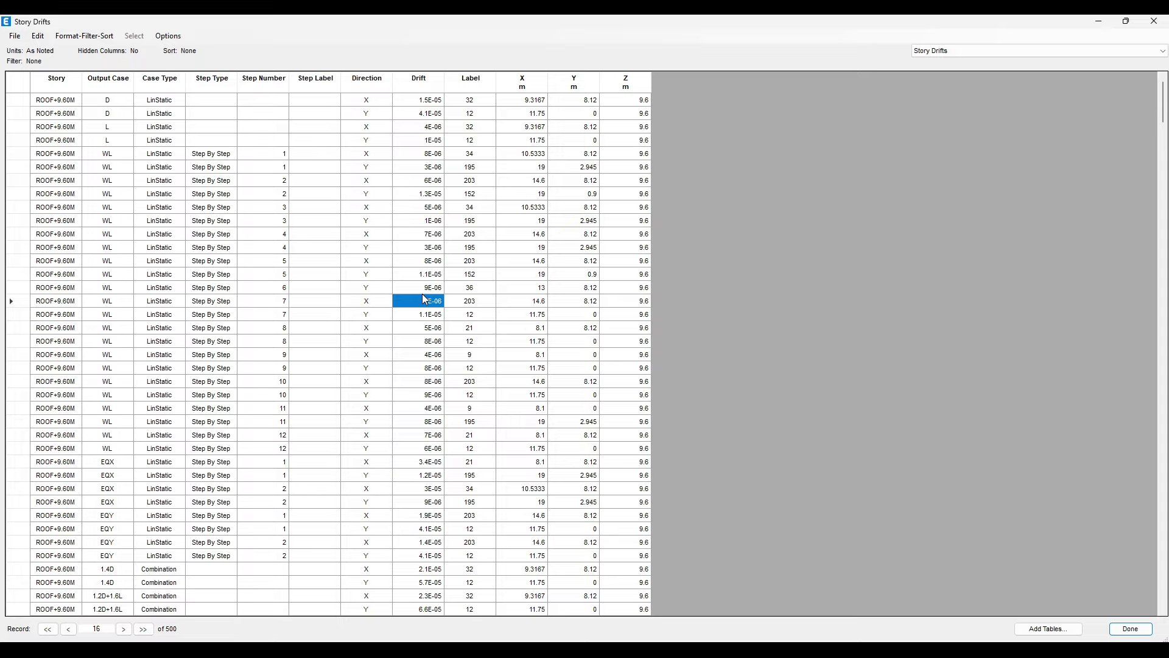
{"action": "left_click", "coordinate": [423, 209]}
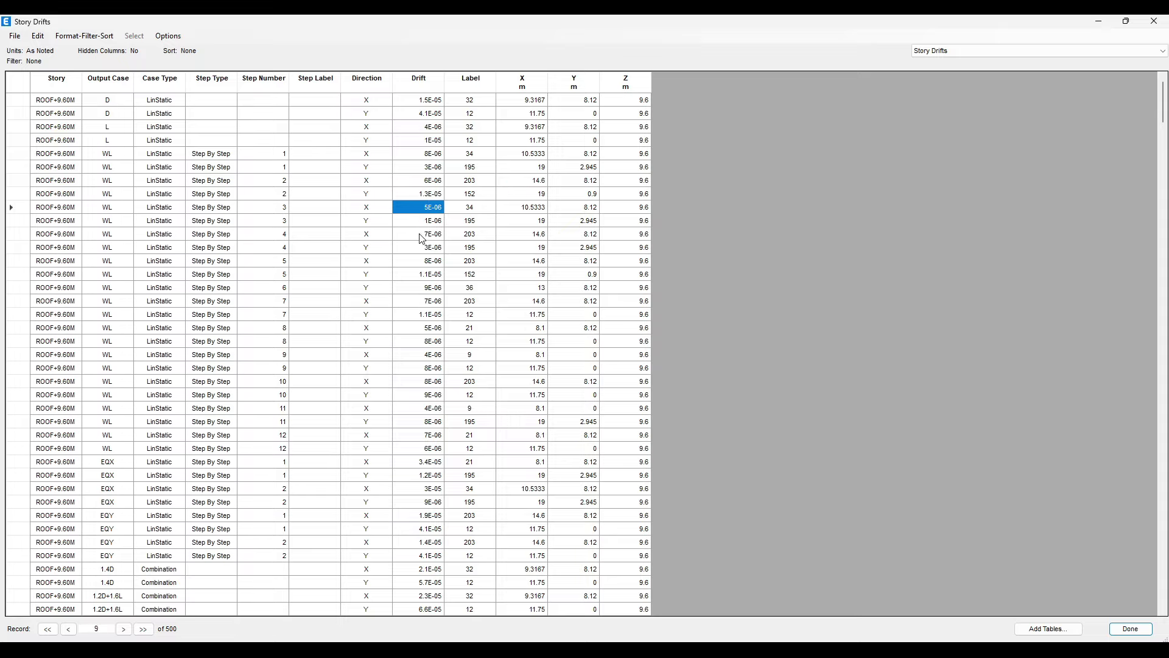
{"action": "scroll", "coordinate": [410, 274], "scroll_direction": "down", "scroll_amount": 12}
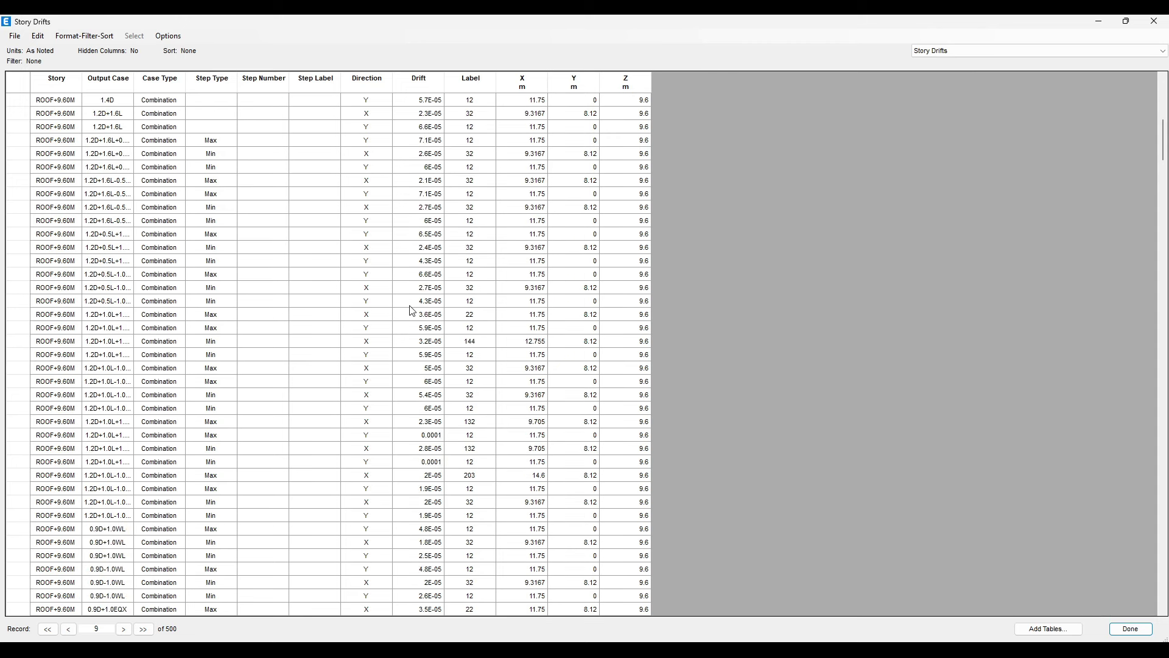
{"action": "scroll", "coordinate": [407, 307], "scroll_direction": "down", "scroll_amount": 4}
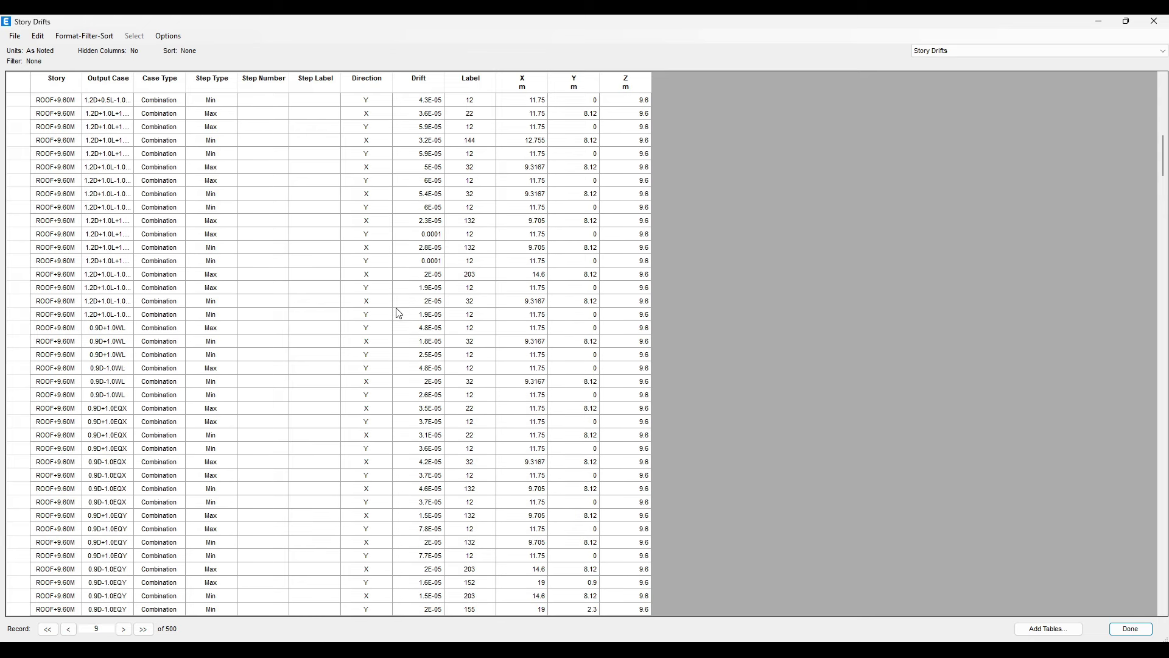
{"action": "scroll", "coordinate": [428, 219], "scroll_direction": "down", "scroll_amount": 4}
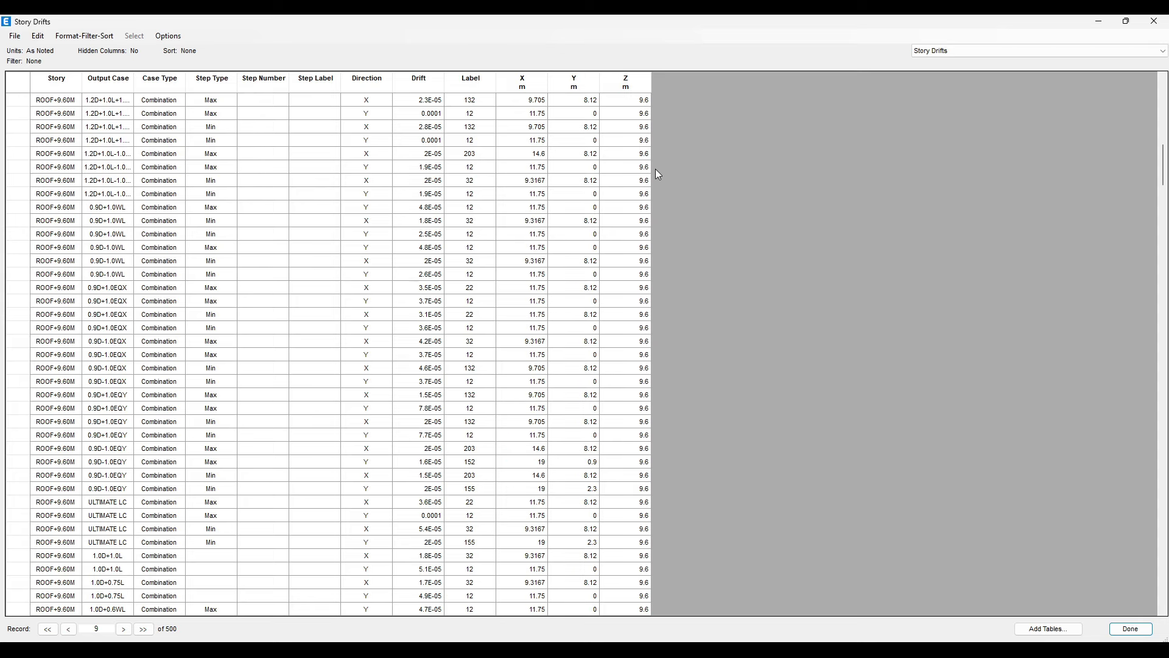
{"action": "left_click", "coordinate": [1154, 20]}
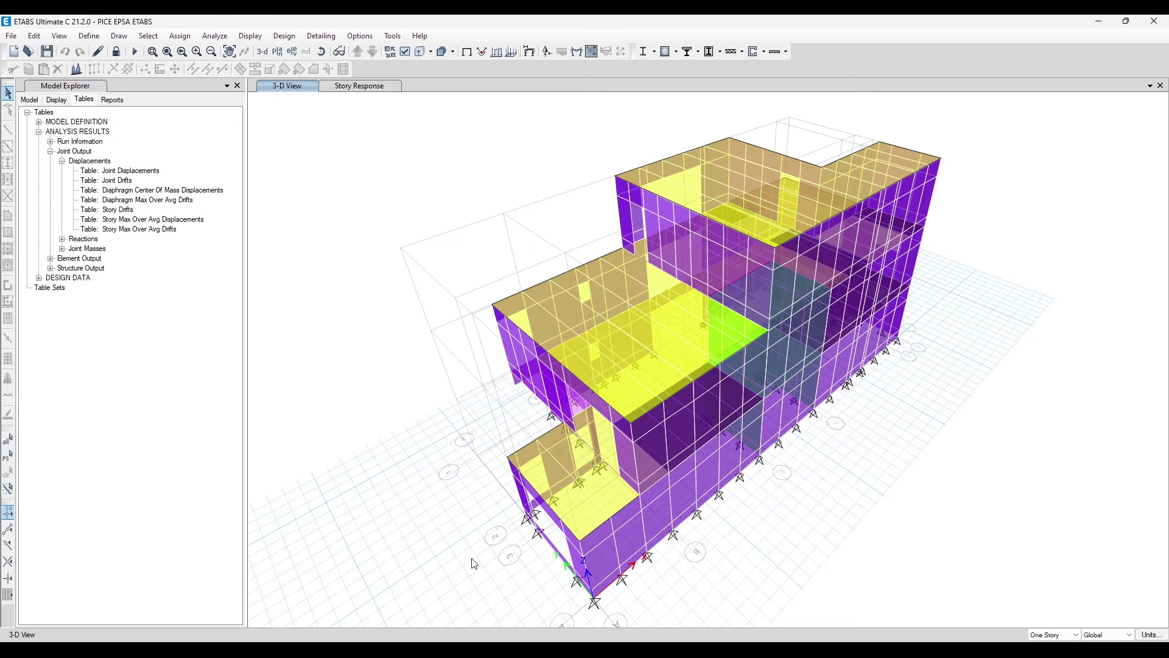
Step: Switch to File Explorer, browse the PICE EPSA SEMINAR folders, and open the Serviceability Check.xlsx workbook in Excel
{"action": "left_click", "coordinate": [156, 639]}
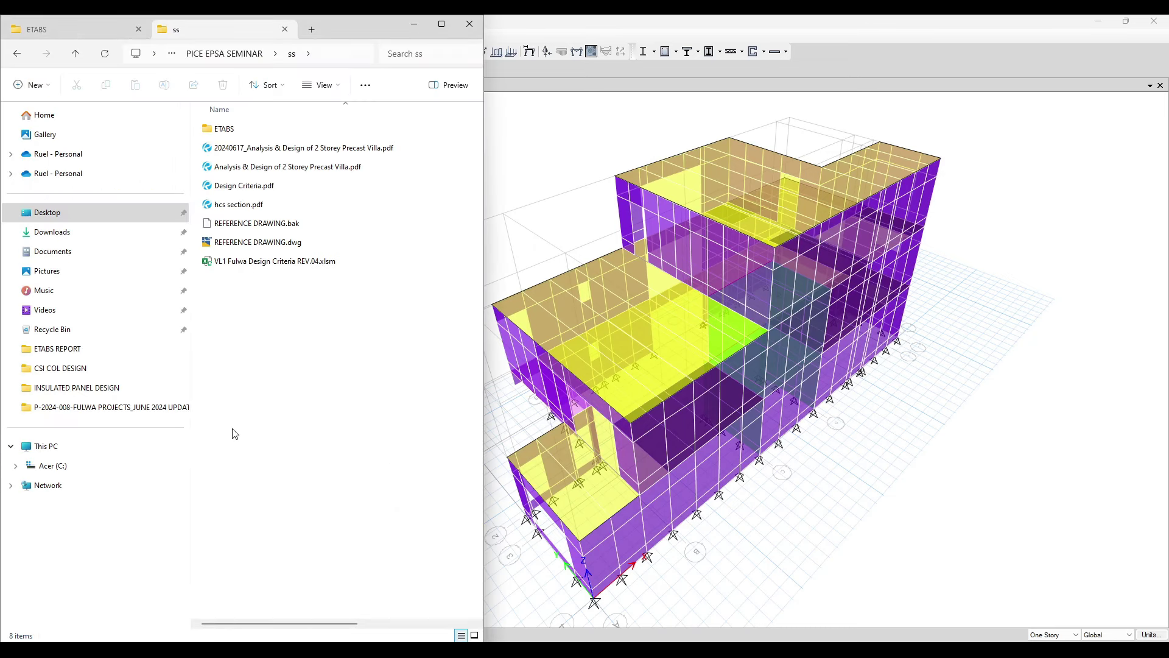
{"action": "left_click", "coordinate": [280, 263]}
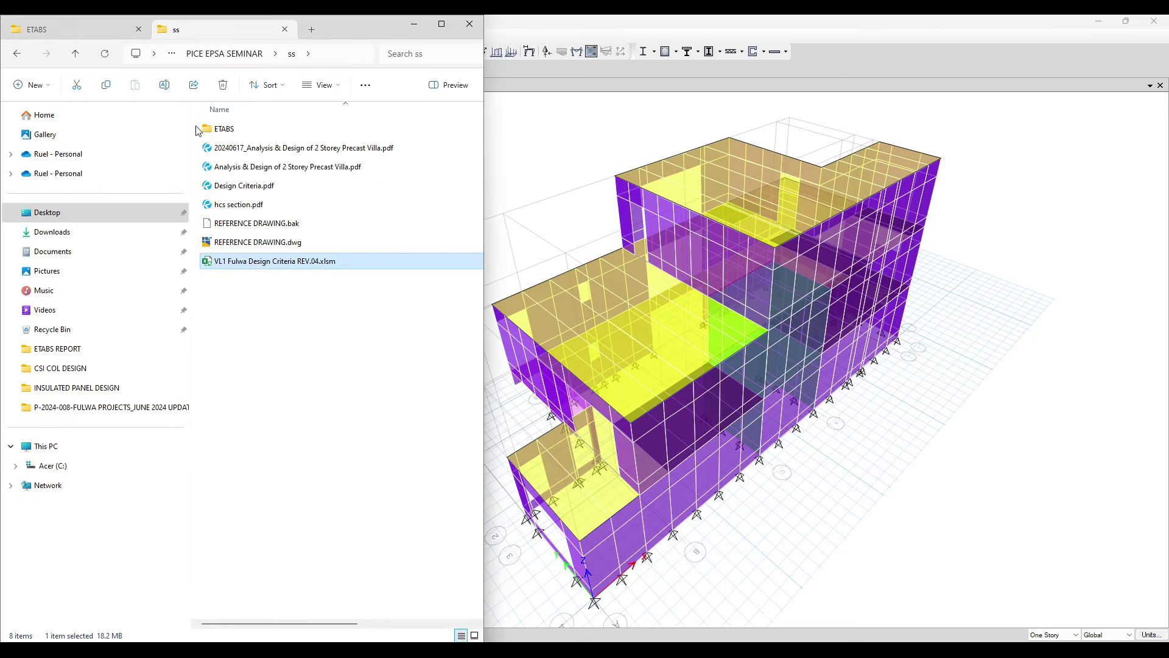
{"action": "left_click", "coordinate": [233, 132]}
{"action": "double_click", "coordinate": [233, 132]}
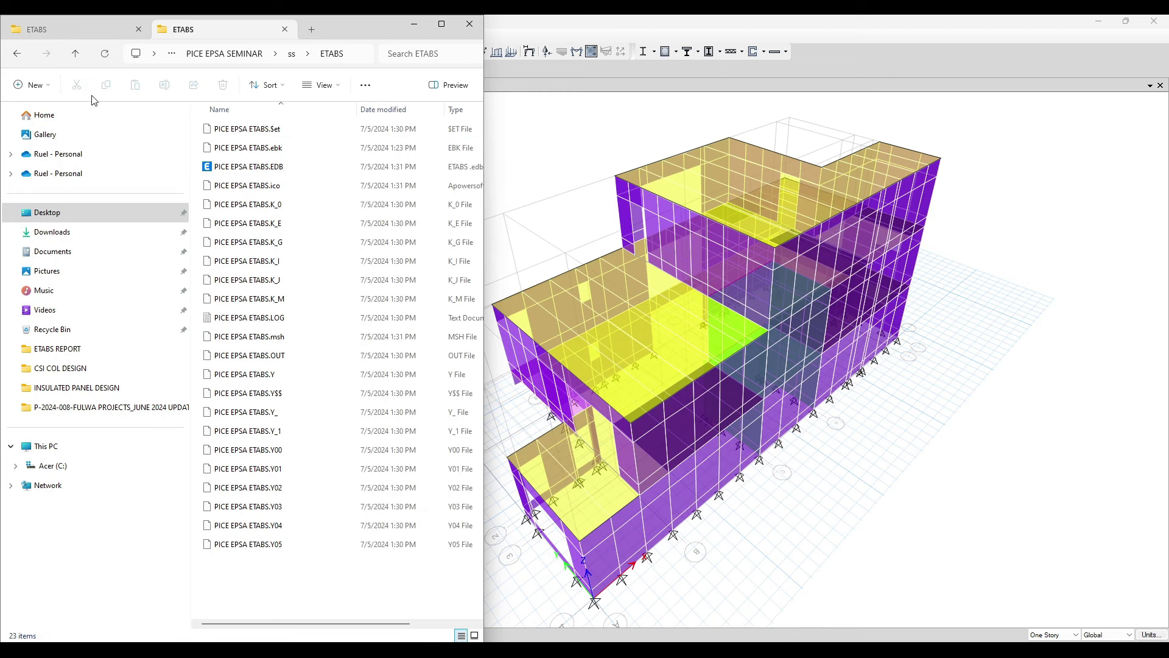
{"action": "left_click", "coordinate": [19, 55]}
{"action": "key", "text": "Return"}
{"action": "left_click", "coordinate": [79, 31]}
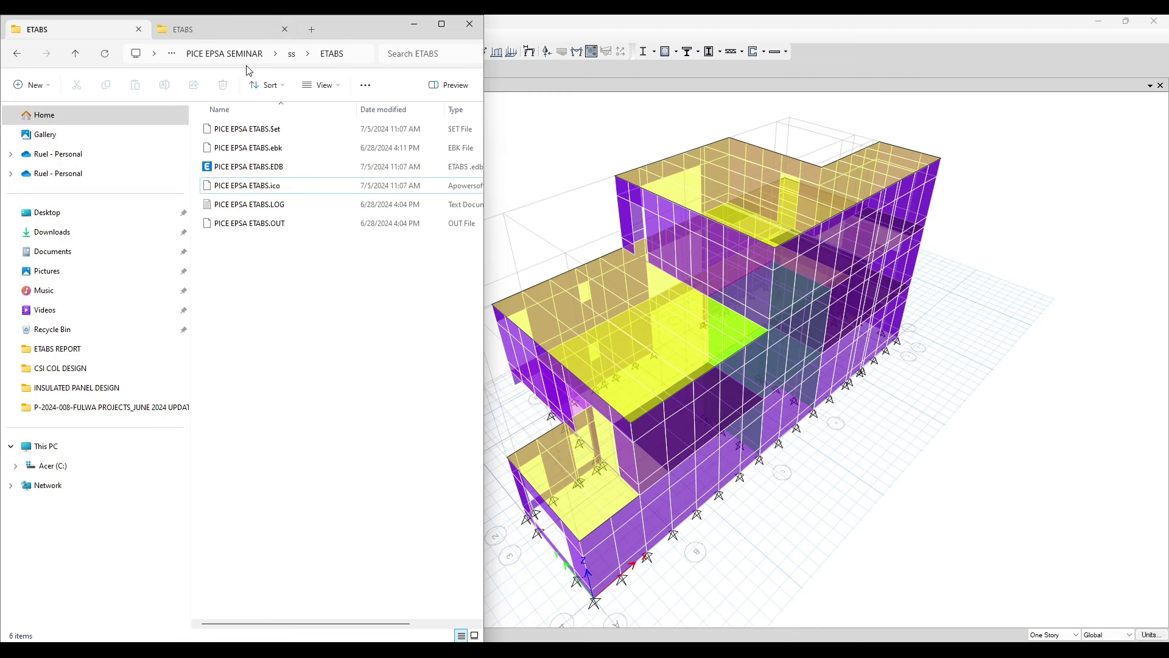
{"action": "left_click", "coordinate": [216, 53]}
{"action": "double_click", "coordinate": [261, 185]}
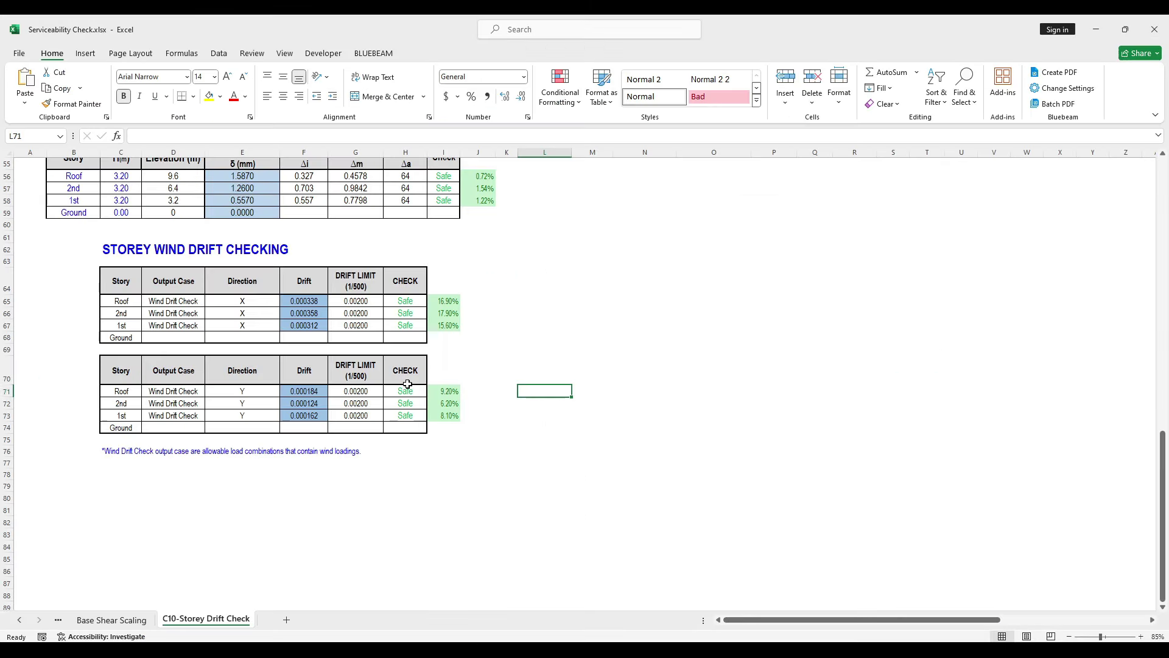
Step: Go to the C10-Torsional Irregularity Stat sheet and delete the company logo above the static check heading
{"action": "left_click", "coordinate": [634, 418]}
{"action": "scroll", "coordinate": [390, 462], "scroll_direction": "up", "scroll_amount": 2}
{"action": "left_click", "coordinate": [18, 619]}
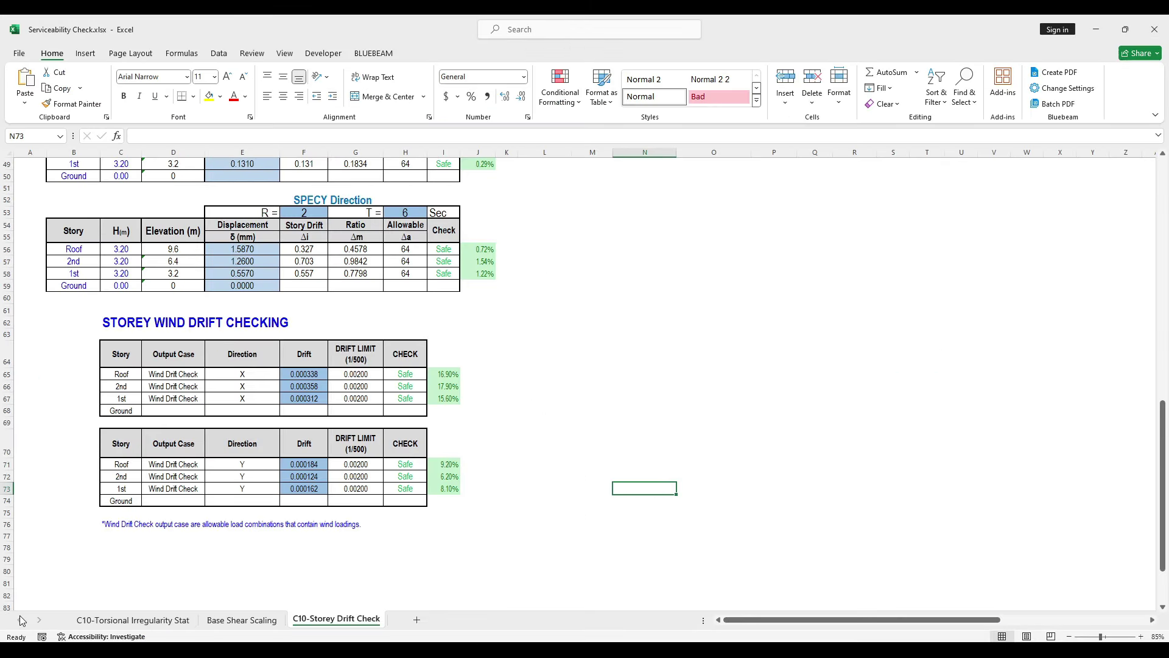
{"action": "left_click", "coordinate": [131, 619]}
{"action": "scroll", "coordinate": [544, 463], "scroll_direction": "up", "scroll_amount": 13}
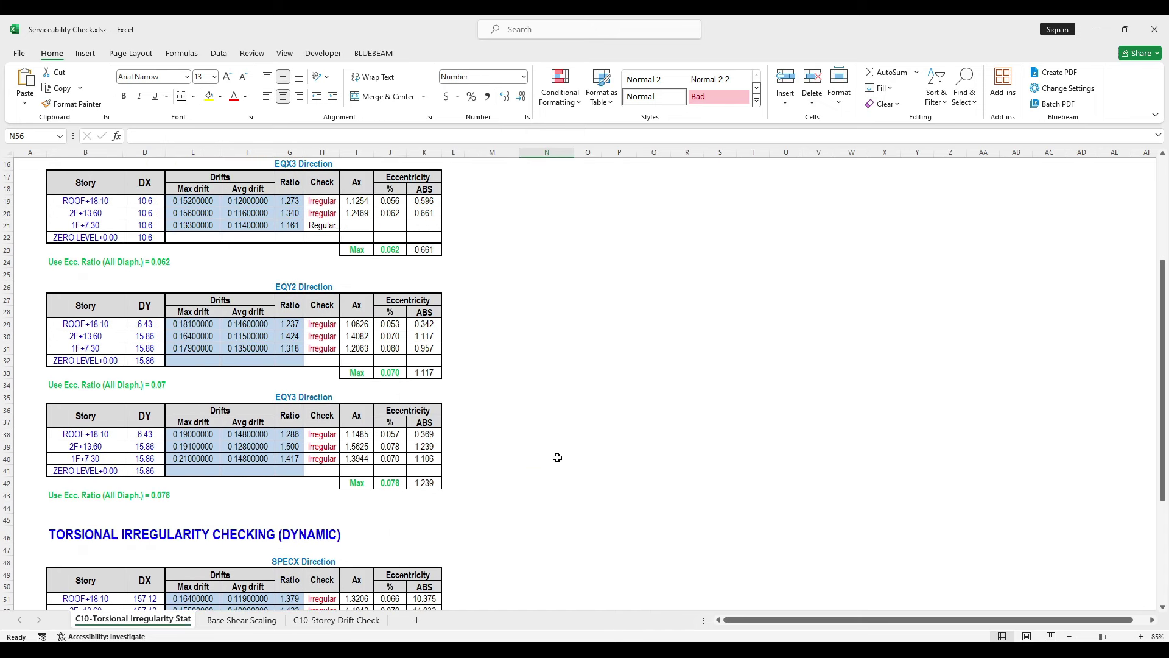
{"action": "scroll", "coordinate": [558, 483], "scroll_direction": "down", "scroll_amount": 4}
{"action": "scroll", "coordinate": [556, 479], "scroll_direction": "up", "scroll_amount": 4}
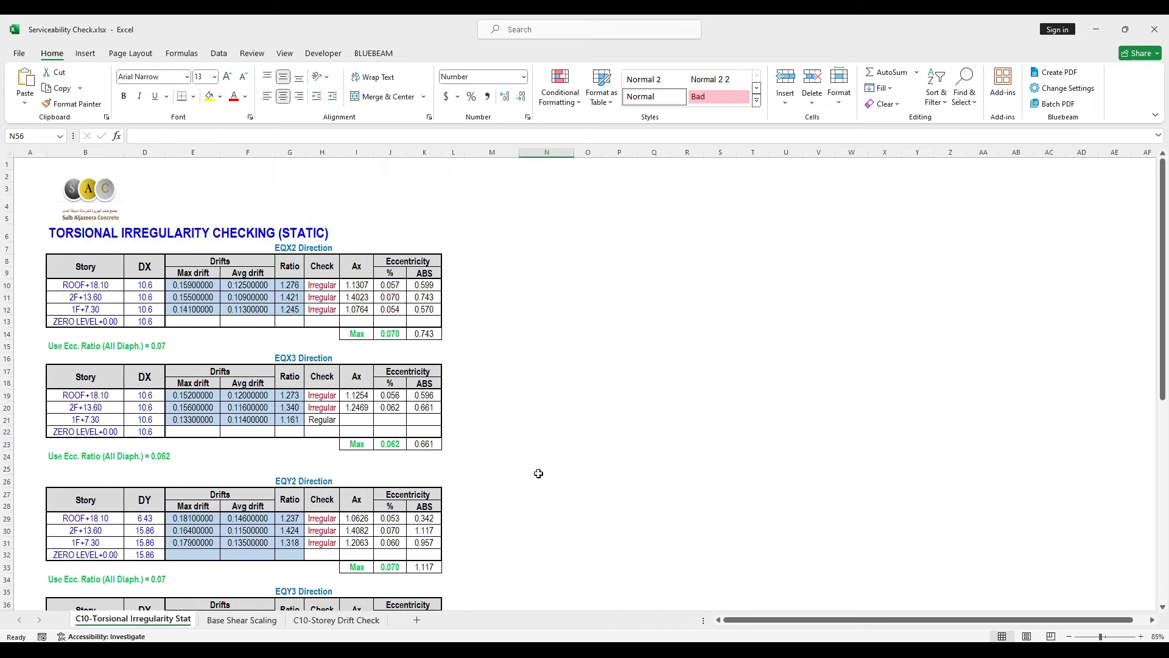
{"action": "left_click", "coordinate": [86, 189]}
{"action": "key", "text": "Delete"}
Step: Look through the static and dynamic torsional irregularity tables, and return to the start of the sheet
{"action": "scroll", "coordinate": [605, 385], "scroll_direction": "down", "scroll_amount": 7}
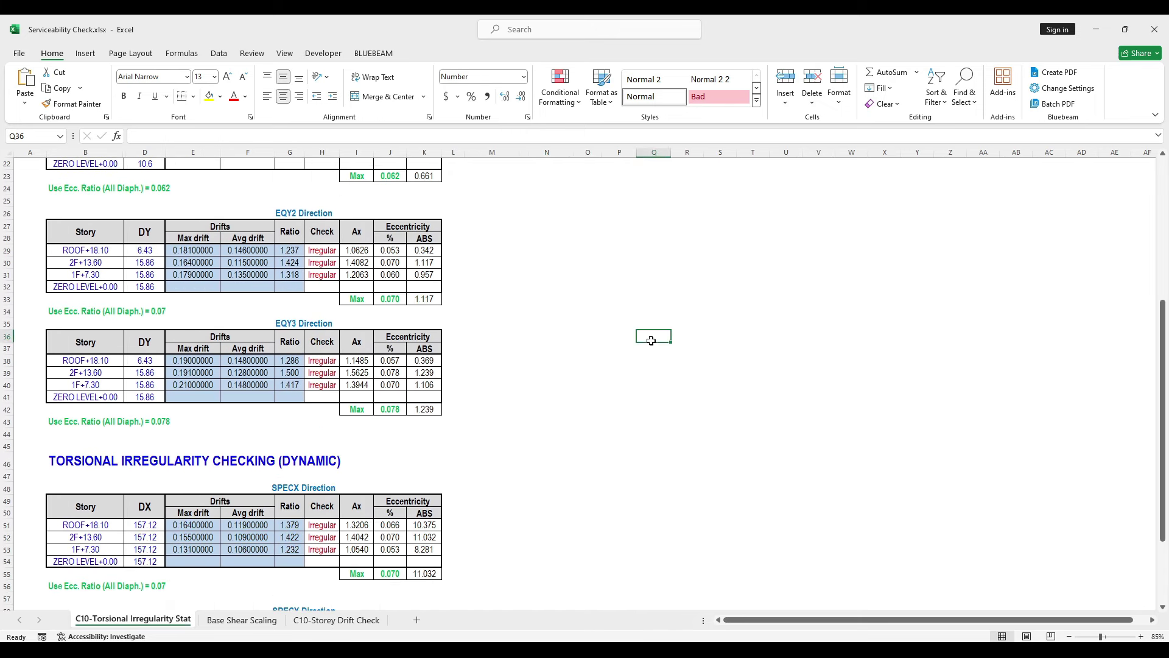
{"action": "left_click", "coordinate": [649, 337]}
{"action": "scroll", "coordinate": [547, 372], "scroll_direction": "down", "scroll_amount": 3}
{"action": "scroll", "coordinate": [602, 359], "scroll_direction": "up", "scroll_amount": 3}
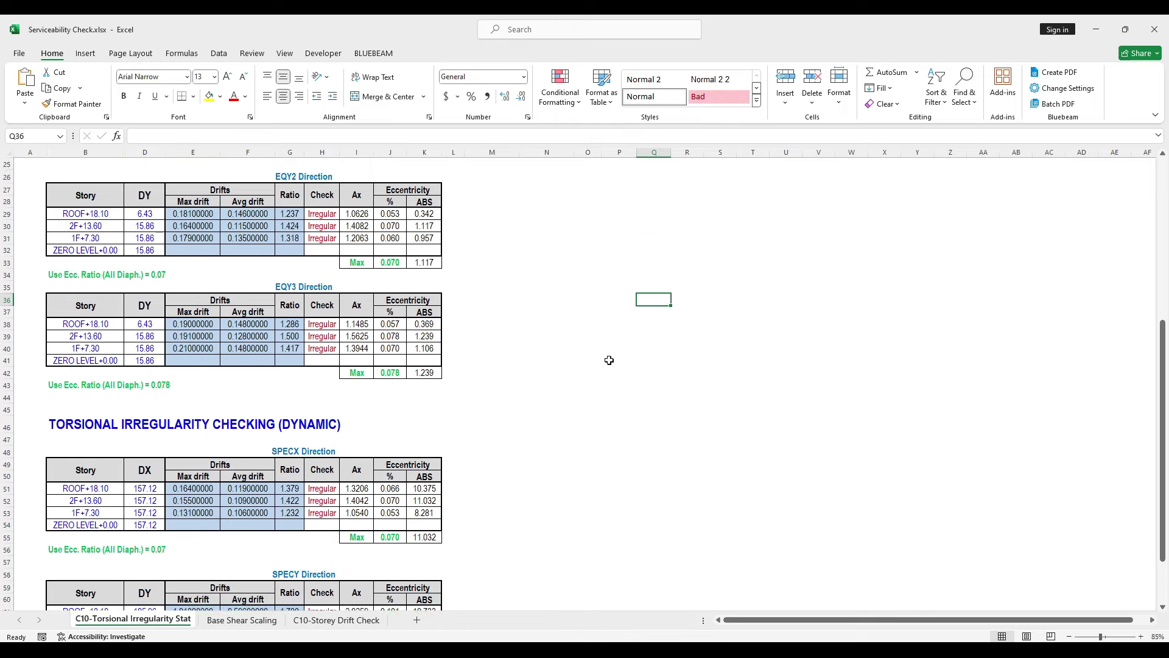
{"action": "left_click", "coordinate": [560, 360]}
{"action": "scroll", "coordinate": [472, 349], "scroll_direction": "up", "scroll_amount": 3}
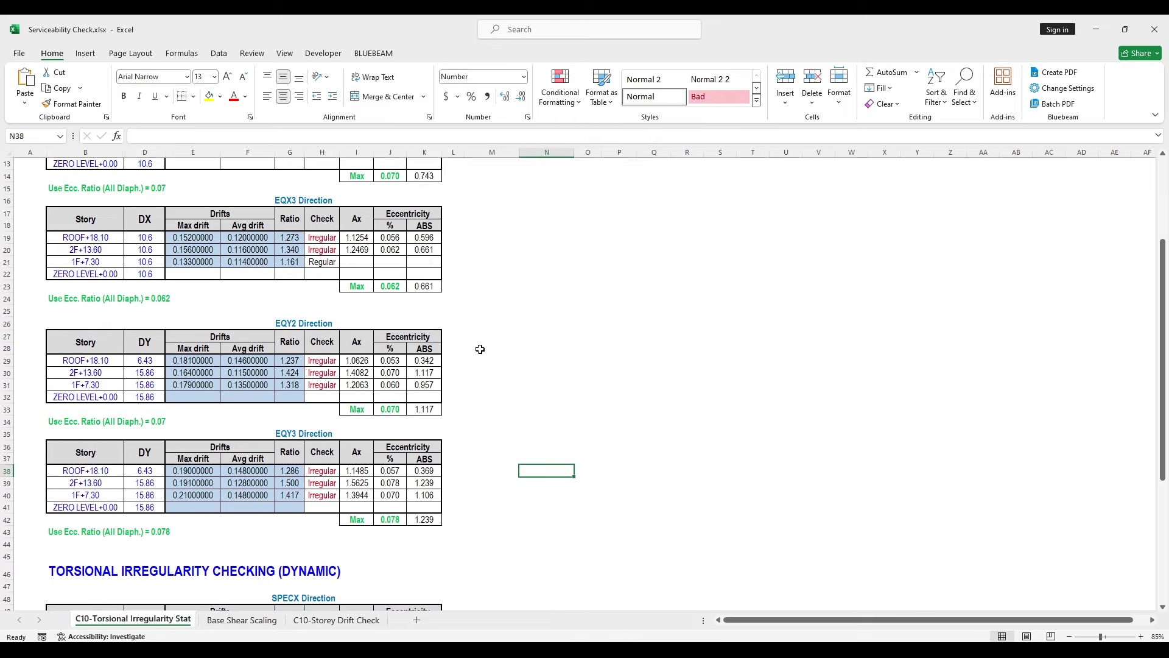
{"action": "scroll", "coordinate": [485, 348], "scroll_direction": "up", "scroll_amount": 4}
{"action": "left_click", "coordinate": [597, 367]}
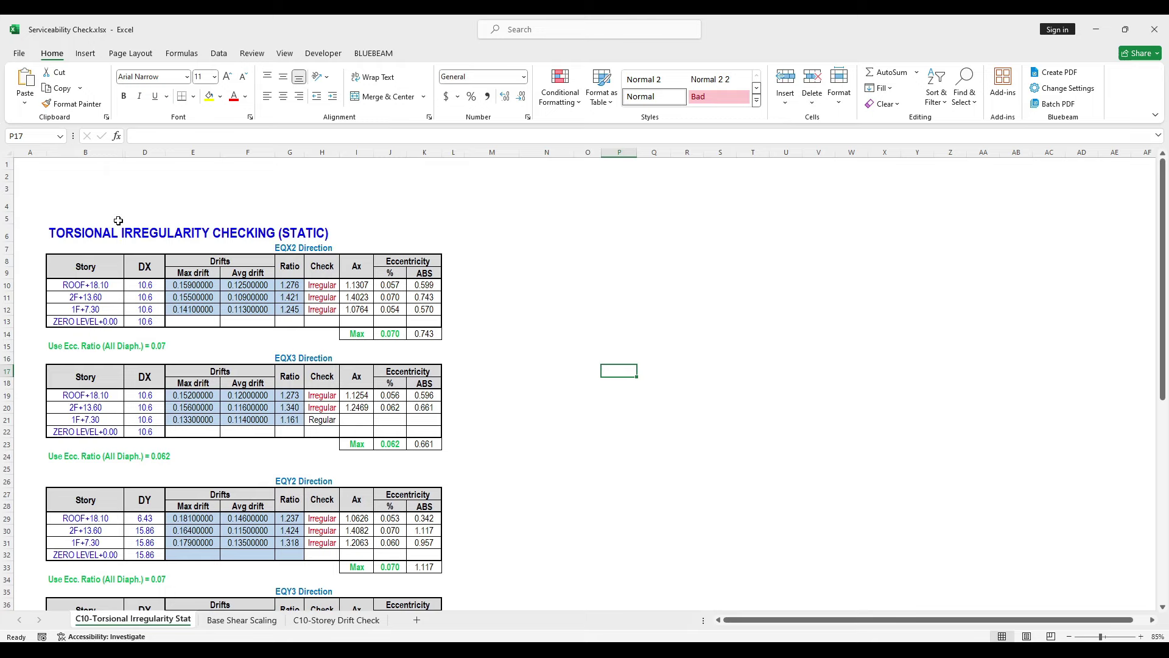
Step: Inspect the maximum eccentricity percentage in the EQX2 direction table, and view the EQX3 and EQY tables below it
{"action": "left_click", "coordinate": [396, 335]}
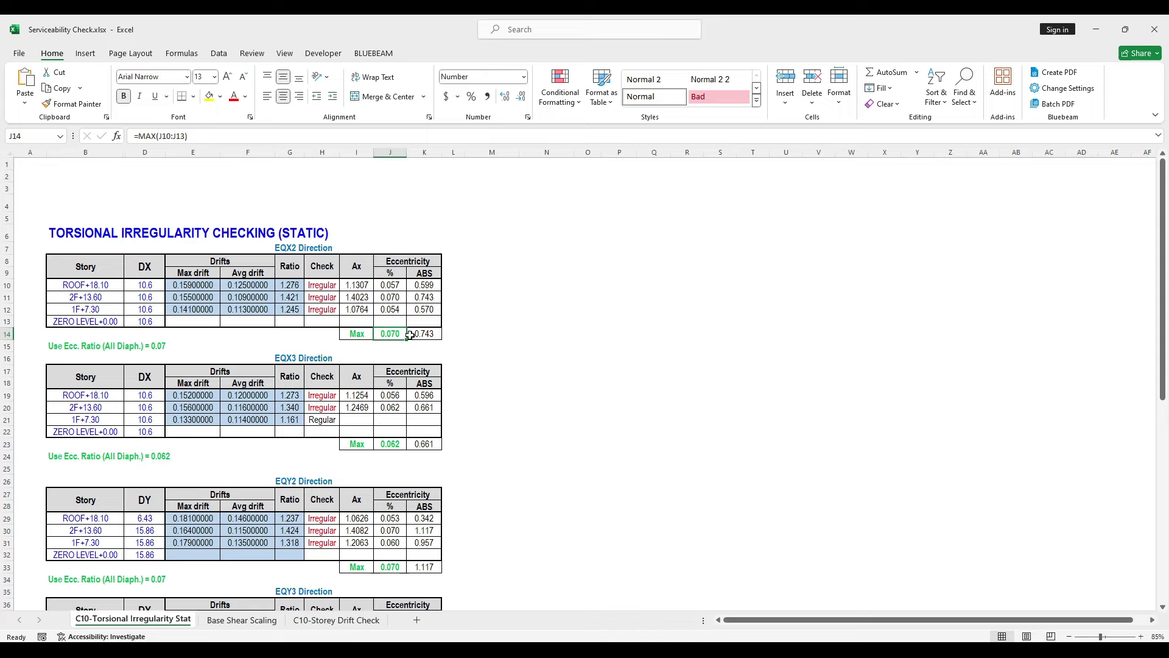
{"action": "left_click", "coordinate": [505, 333]}
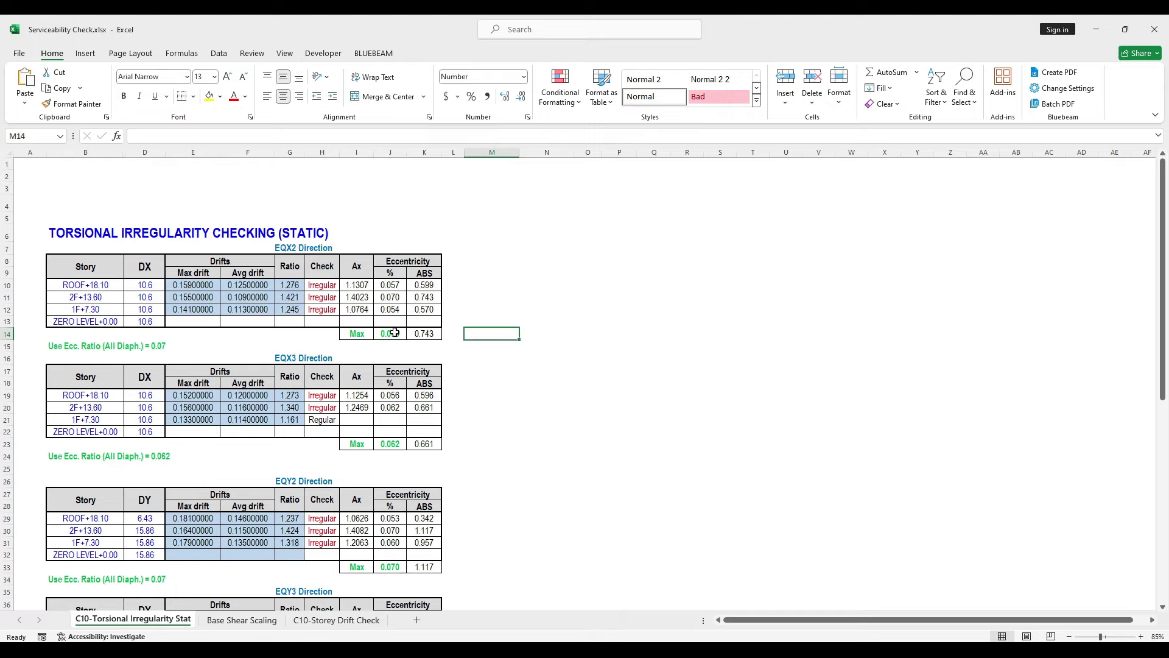
{"action": "left_click", "coordinate": [390, 334]}
{"action": "left_click", "coordinate": [544, 339]}
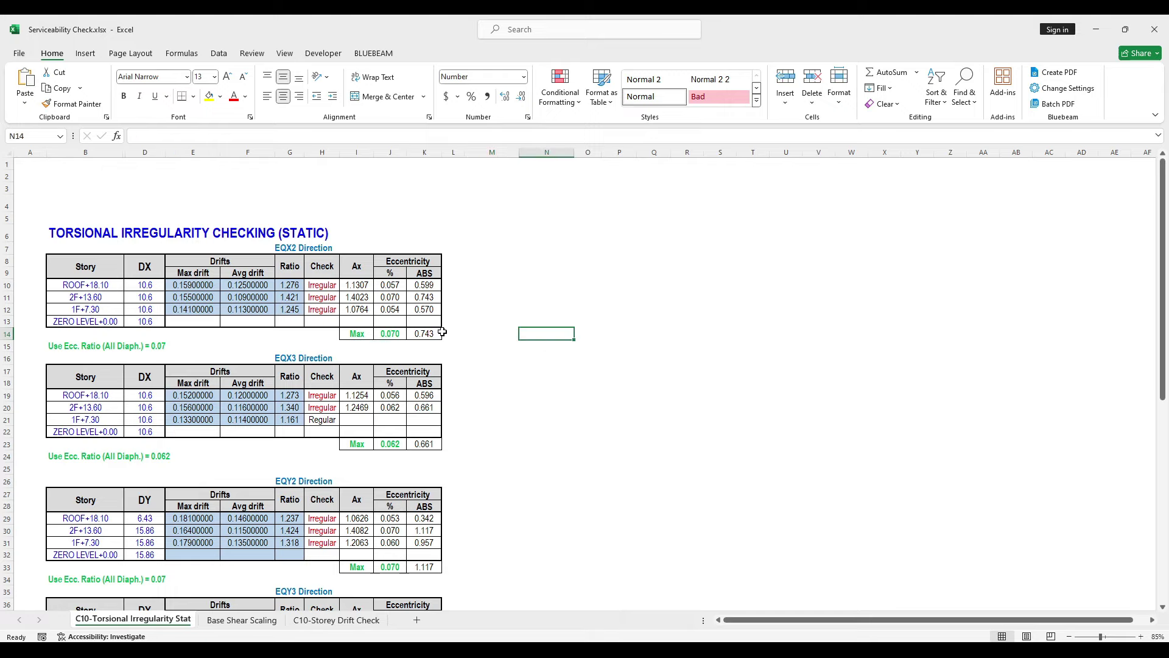
{"action": "left_click", "coordinate": [393, 332]}
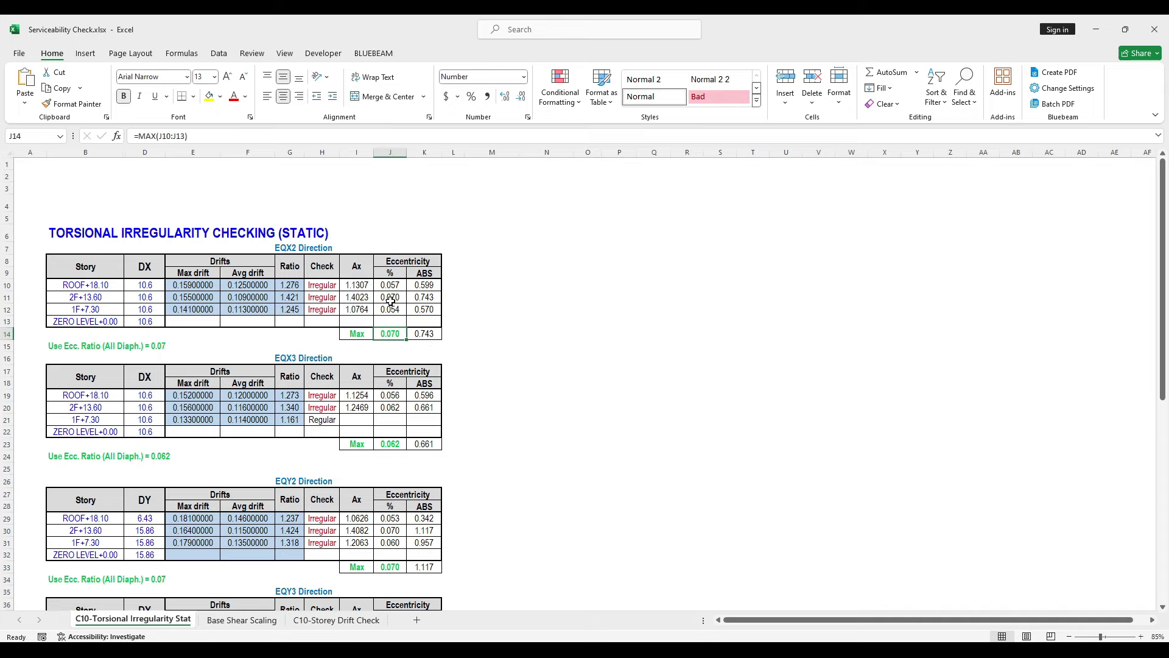
{"action": "scroll", "coordinate": [395, 304], "scroll_direction": "down", "scroll_amount": 5}
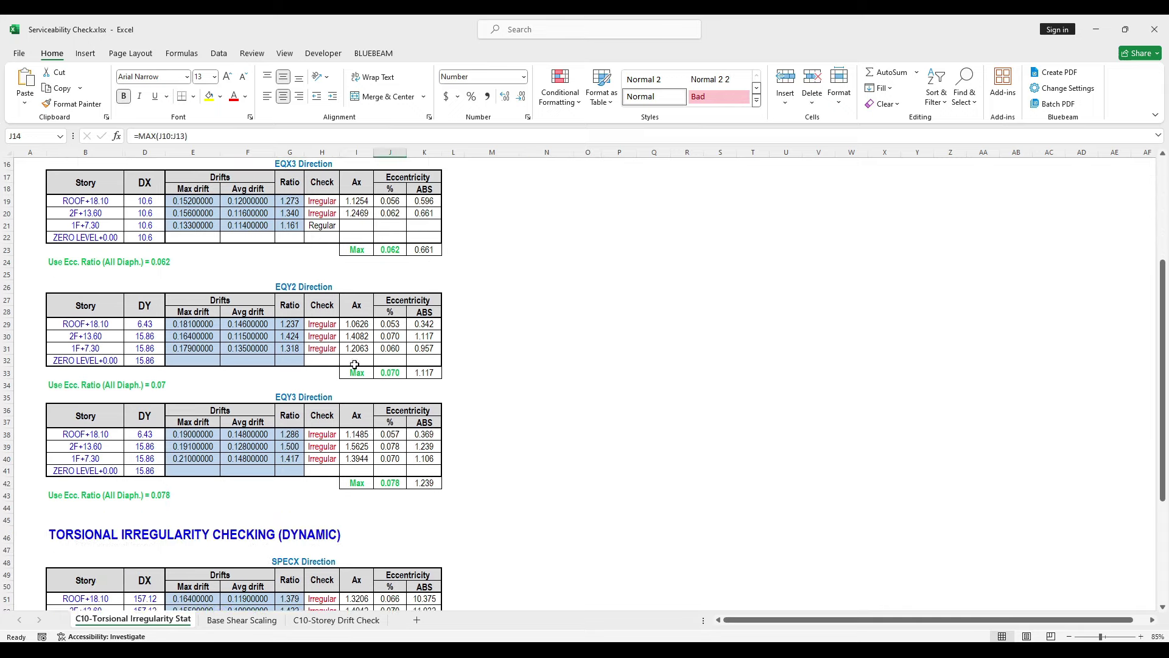
Step: Show the Base Shear Scaling sheet and review its EQX and EQY load case rows
{"action": "left_click", "coordinate": [256, 619]}
{"action": "left_click", "coordinate": [280, 511]}
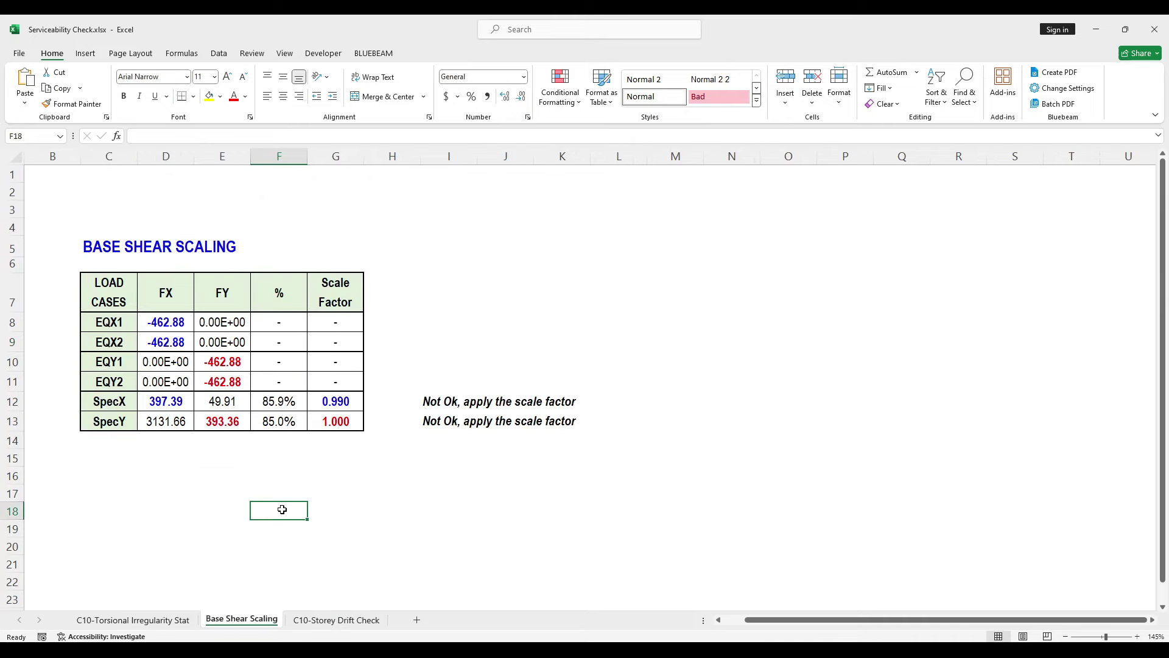
{"action": "left_click_drag", "start_coordinate": [130, 323], "coordinate": [357, 379]}
{"action": "left_click", "coordinate": [232, 467]}
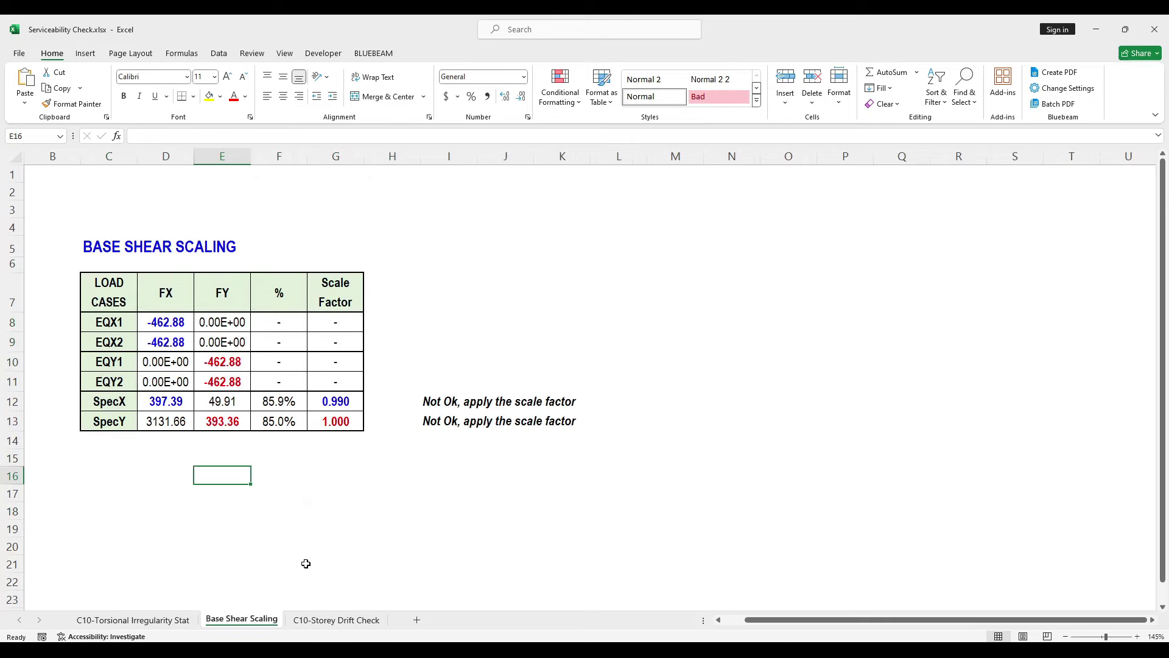
Step: Show the static seismic drift tables on the C10-Storey Drift Check sheet, enlarged to 130%
{"action": "left_click", "coordinate": [336, 619]}
{"action": "scroll", "coordinate": [477, 550], "scroll_direction": "up", "scroll_amount": 20}
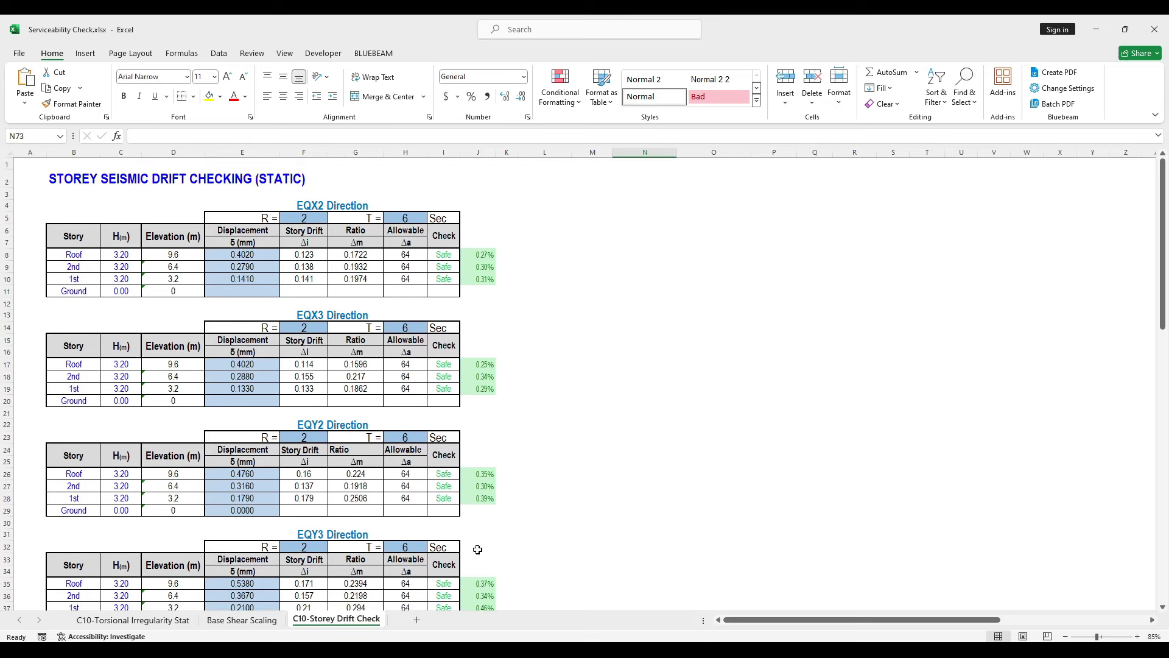
{"action": "scroll", "coordinate": [134, 253], "scroll_direction": "up", "scroll_amount": 3, "text": "ctrl"}
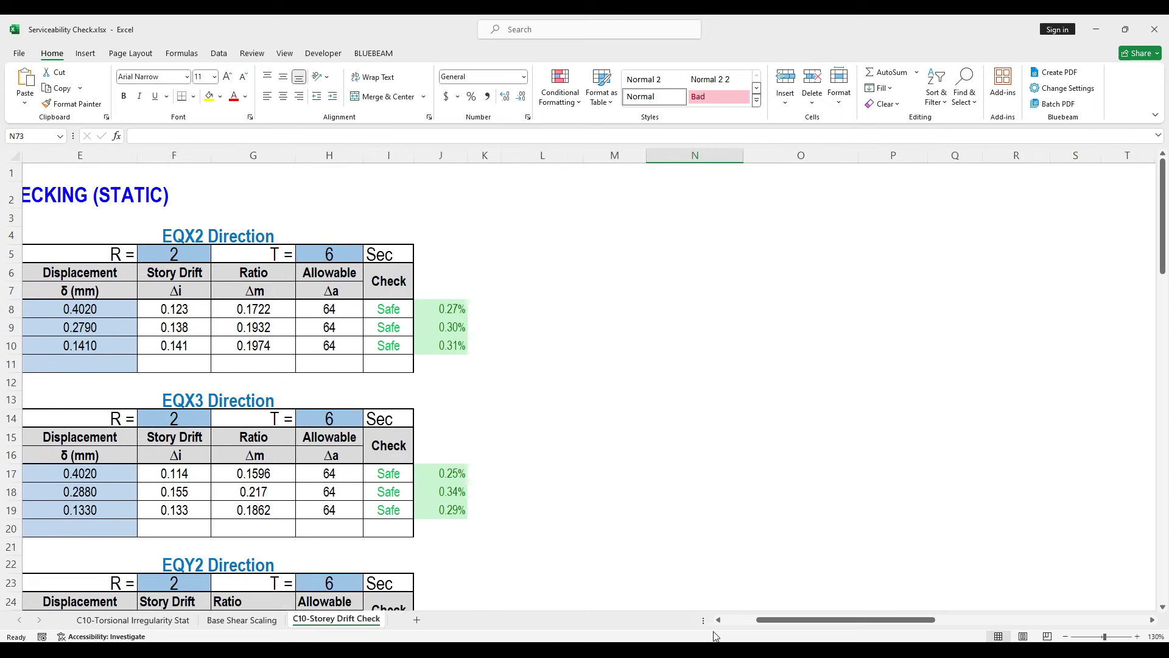
{"action": "left_click_drag", "start_coordinate": [790, 619], "coordinate": [759, 619]}
{"action": "left_click", "coordinate": [819, 377]}
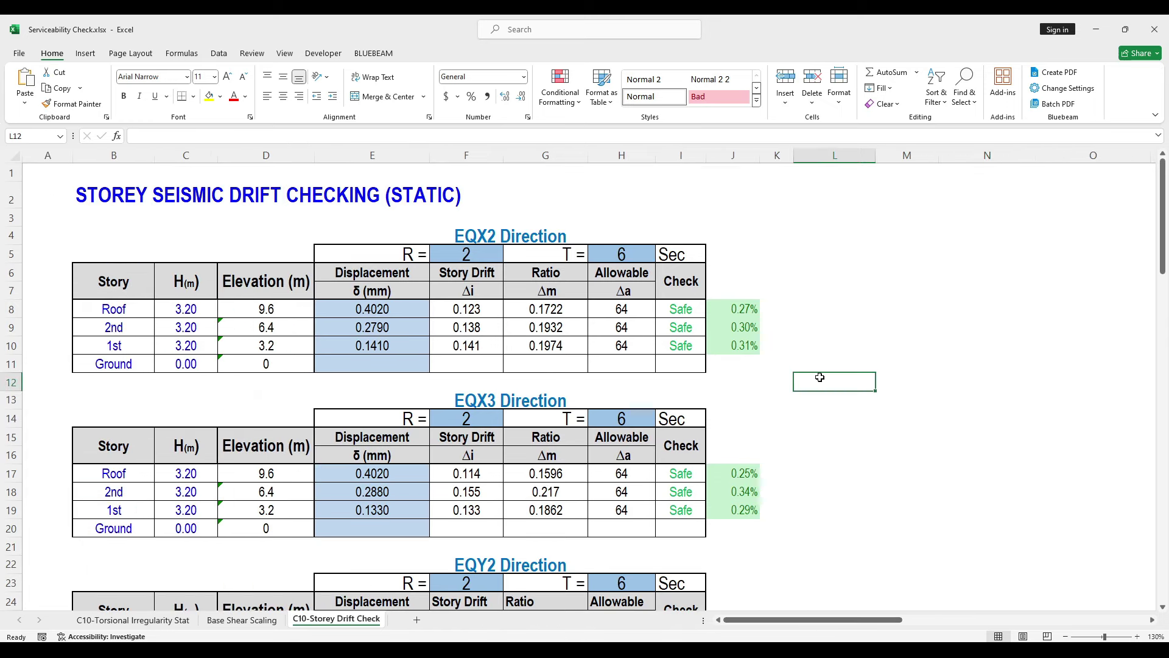
Step: Inspect the EQX2 displacement cells and the Roof row formulas for story drift, ratio and allowable drift
{"action": "left_click_drag", "start_coordinate": [397, 308], "coordinate": [396, 355]}
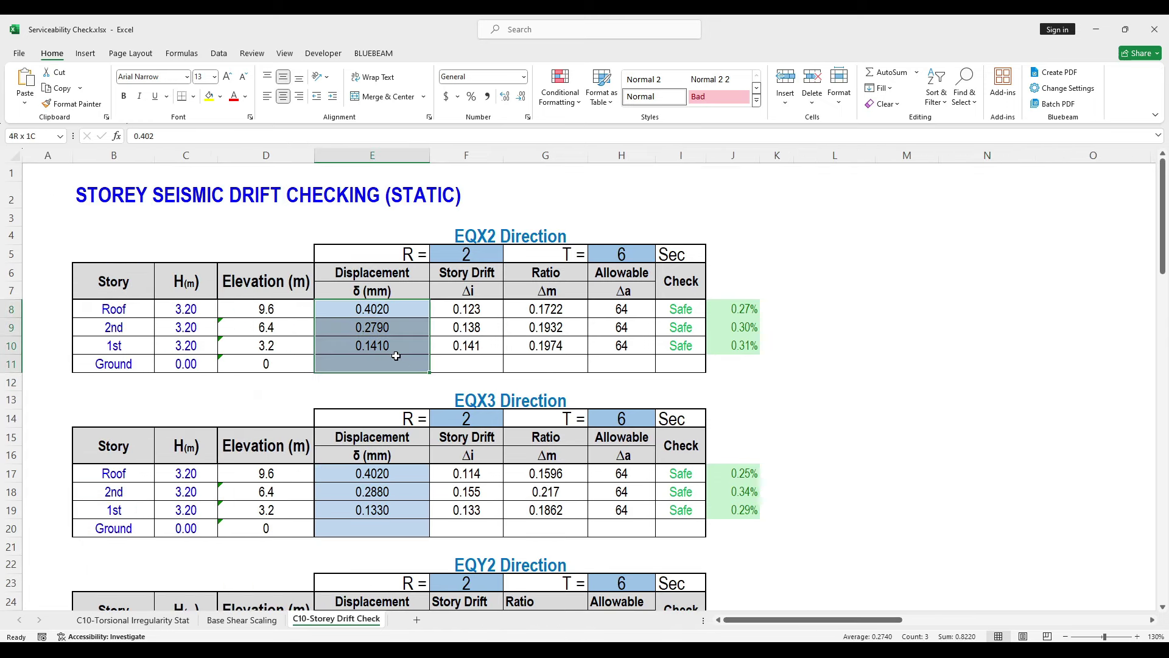
{"action": "key", "text": "ctrl+v"}
{"action": "left_click_drag", "start_coordinate": [391, 311], "coordinate": [389, 366]}
{"action": "left_click", "coordinate": [482, 308]}
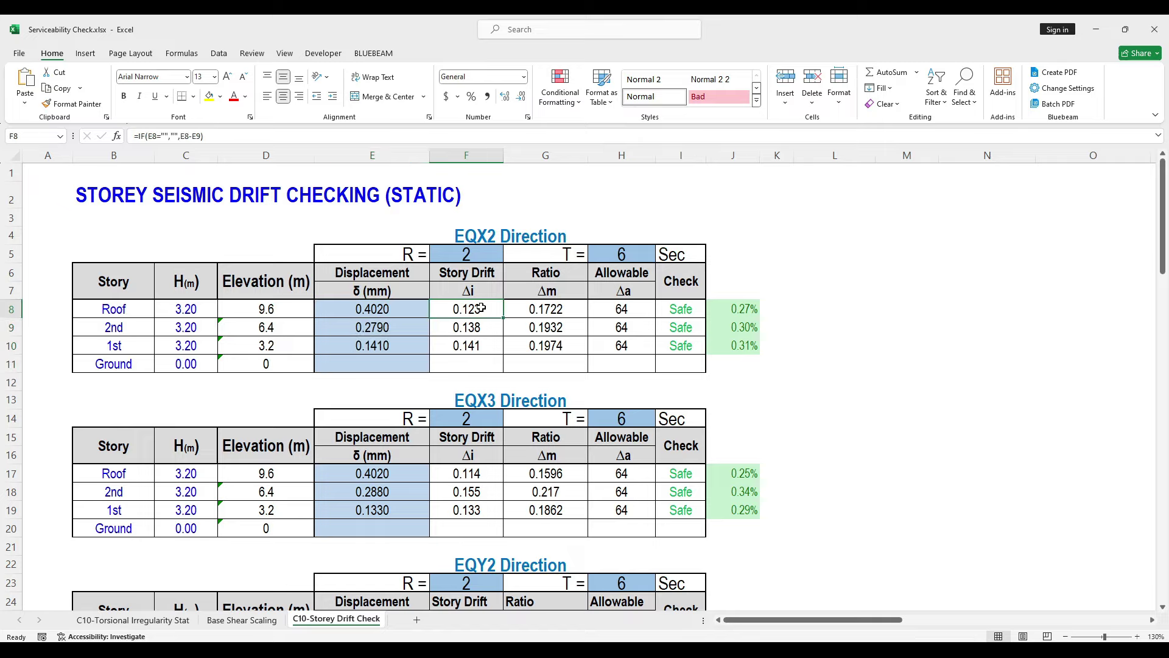
{"action": "left_click", "coordinate": [234, 136]}
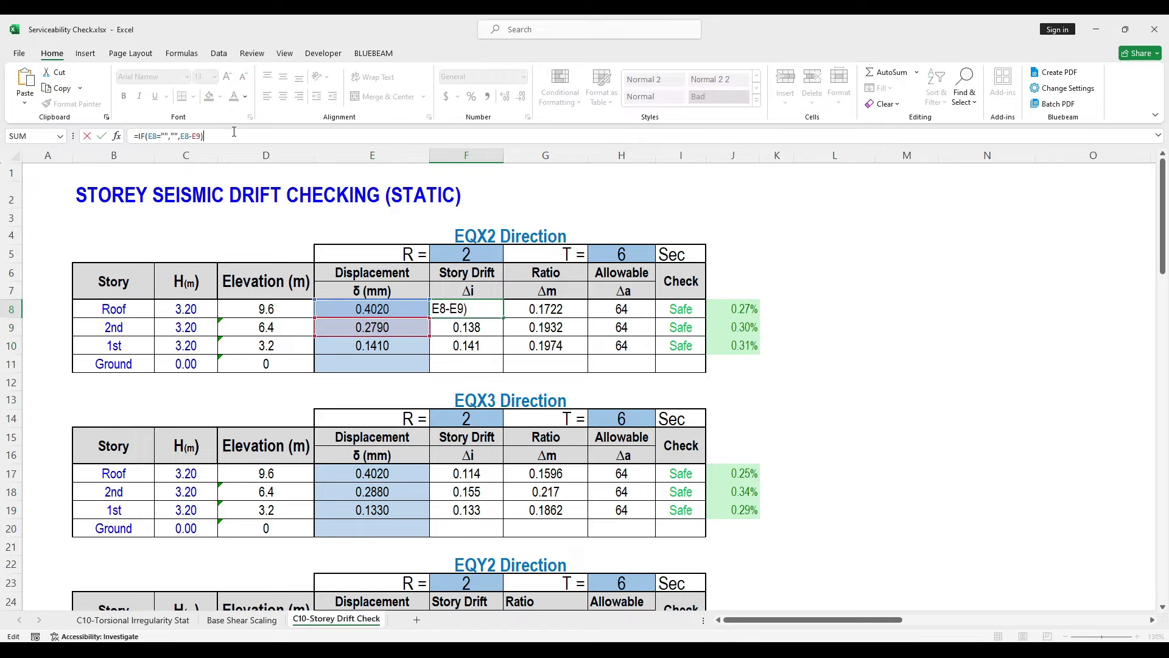
{"action": "key", "text": "Tab"}
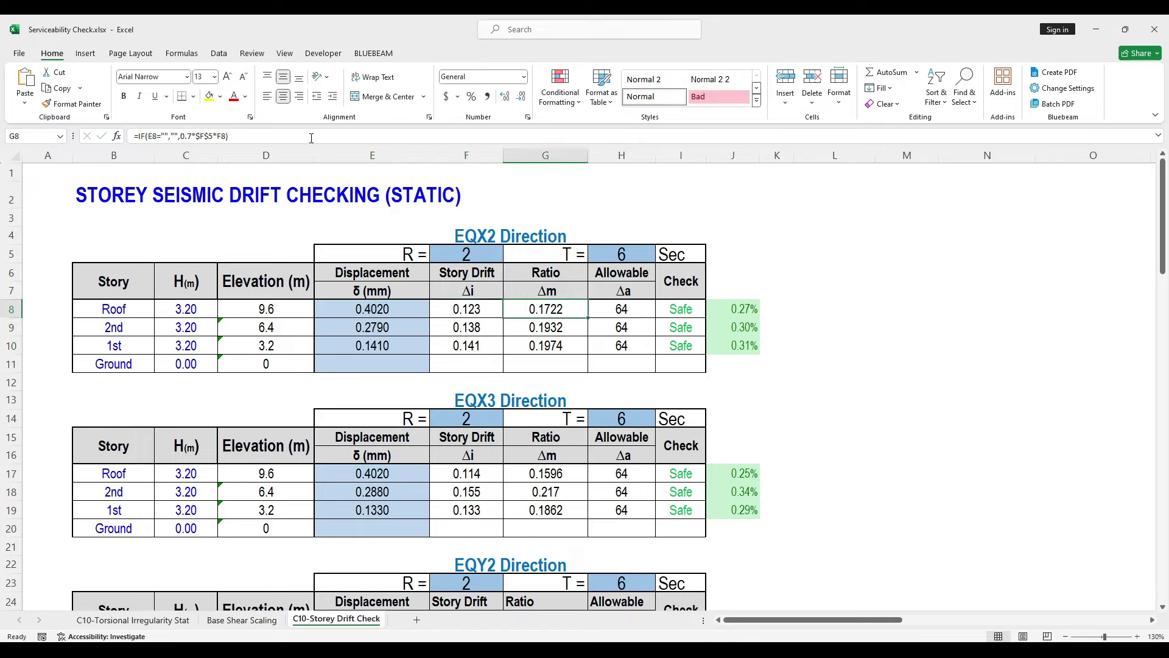
{"action": "left_click", "coordinate": [311, 138]}
{"action": "key", "text": "Tab"}
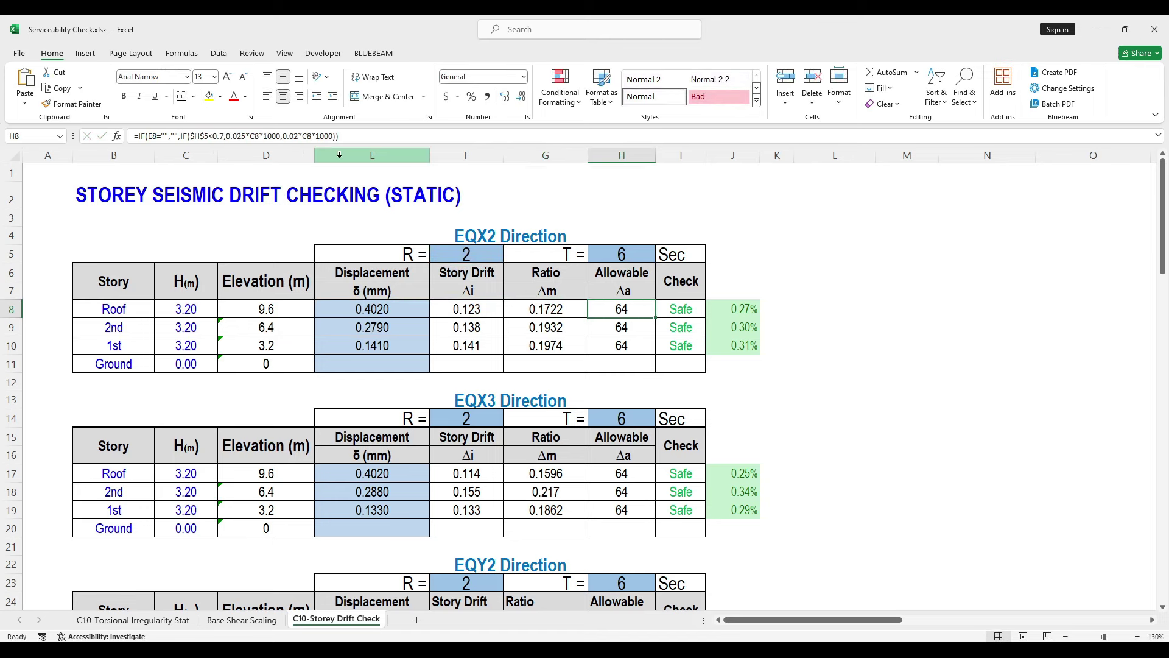
{"action": "key", "text": "F2"}
{"action": "key", "text": "Escape"}
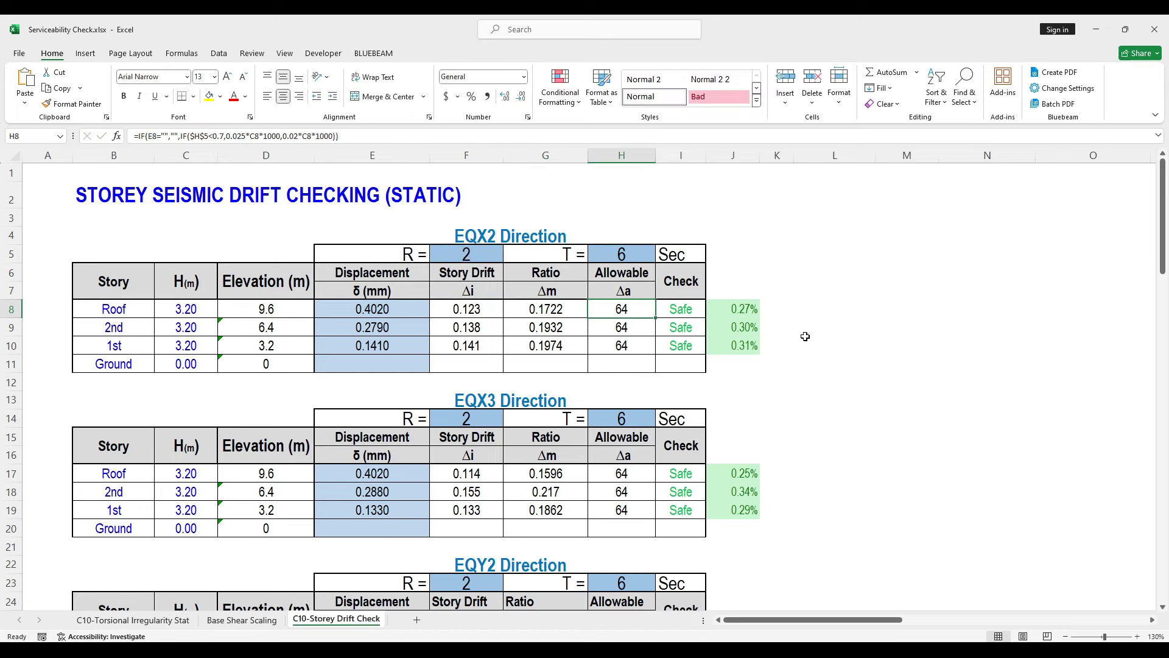
{"action": "left_click", "coordinate": [805, 336]}
Step: Arrange the workbook side by side with the ETABS window and zoom the drift sheet to 100%
{"action": "left_click_drag", "start_coordinate": [338, 21], "coordinate": [3, 236]}
{"action": "left_click", "coordinate": [923, 186]}
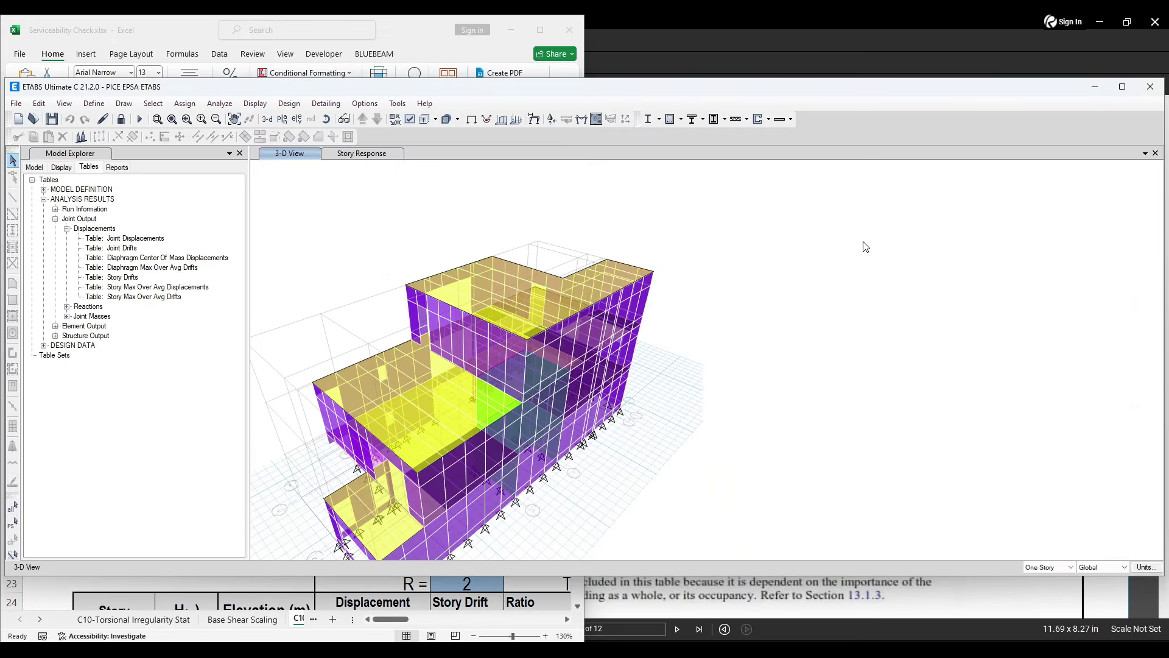
{"action": "left_click_drag", "start_coordinate": [560, 90], "coordinate": [1166, 92]}
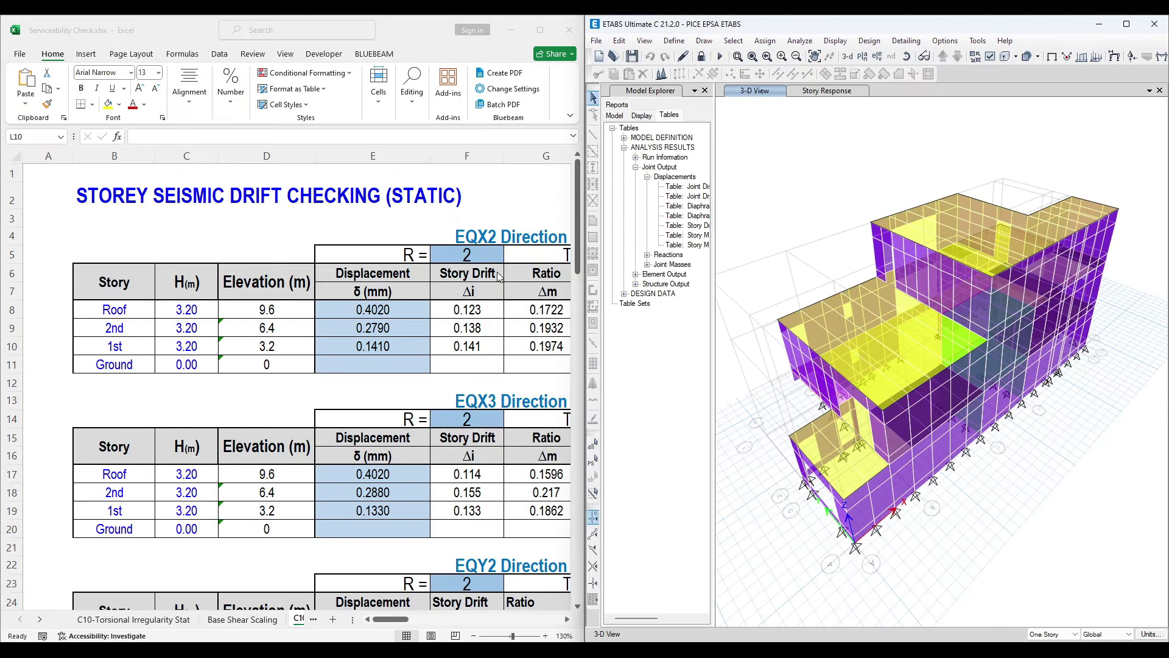
{"action": "scroll", "coordinate": [135, 347], "scroll_direction": "down", "scroll_amount": 4, "text": "ctrl"}
{"action": "scroll", "coordinate": [209, 293], "scroll_direction": "up", "scroll_amount": 2, "text": "ctrl"}
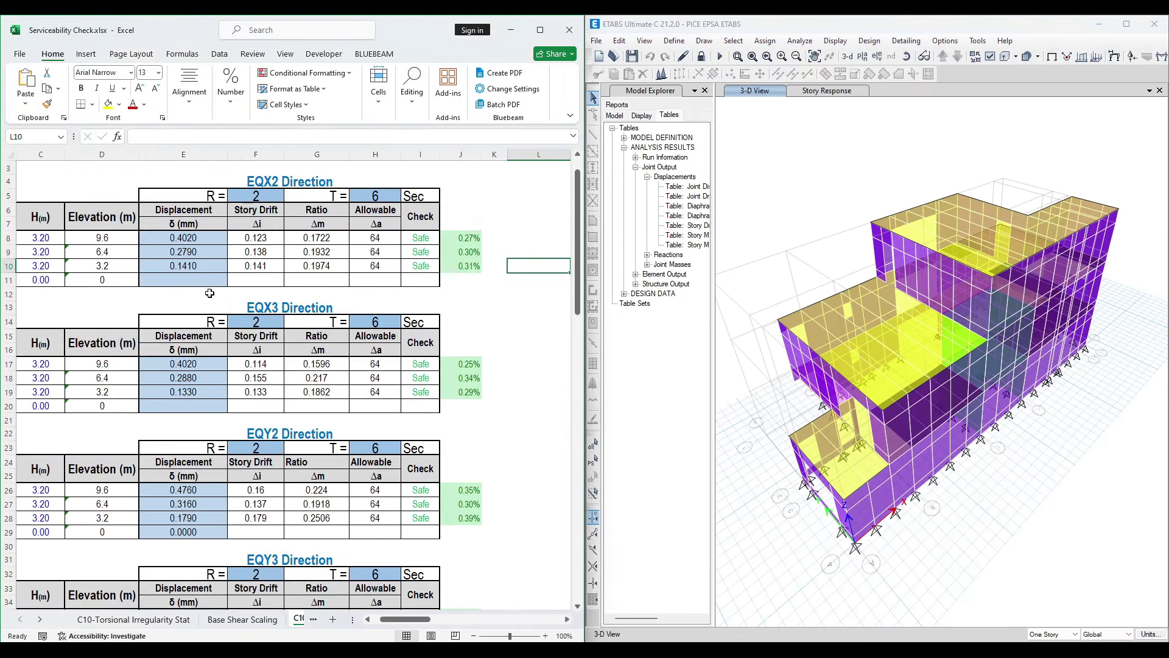
Step: Widen the ETABS Model Explorer and show the Story Max Over Avg Displacements table beside the drift sheet
{"action": "left_click_drag", "start_coordinate": [714, 297], "coordinate": [828, 286]}
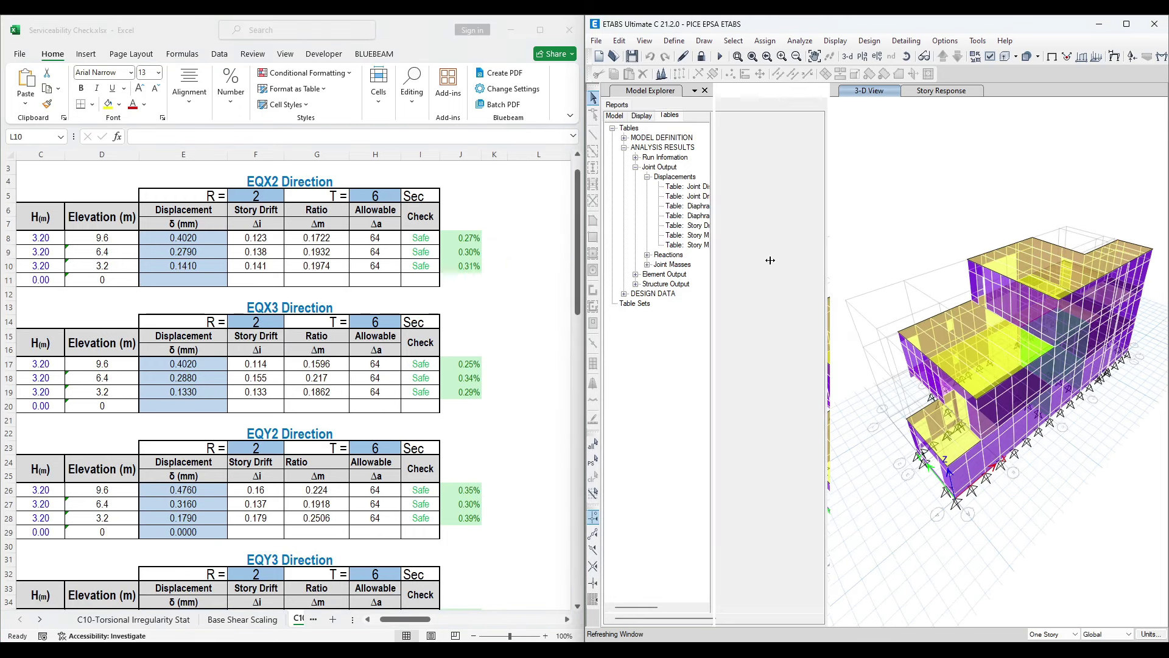
{"action": "left_click", "coordinate": [670, 107]}
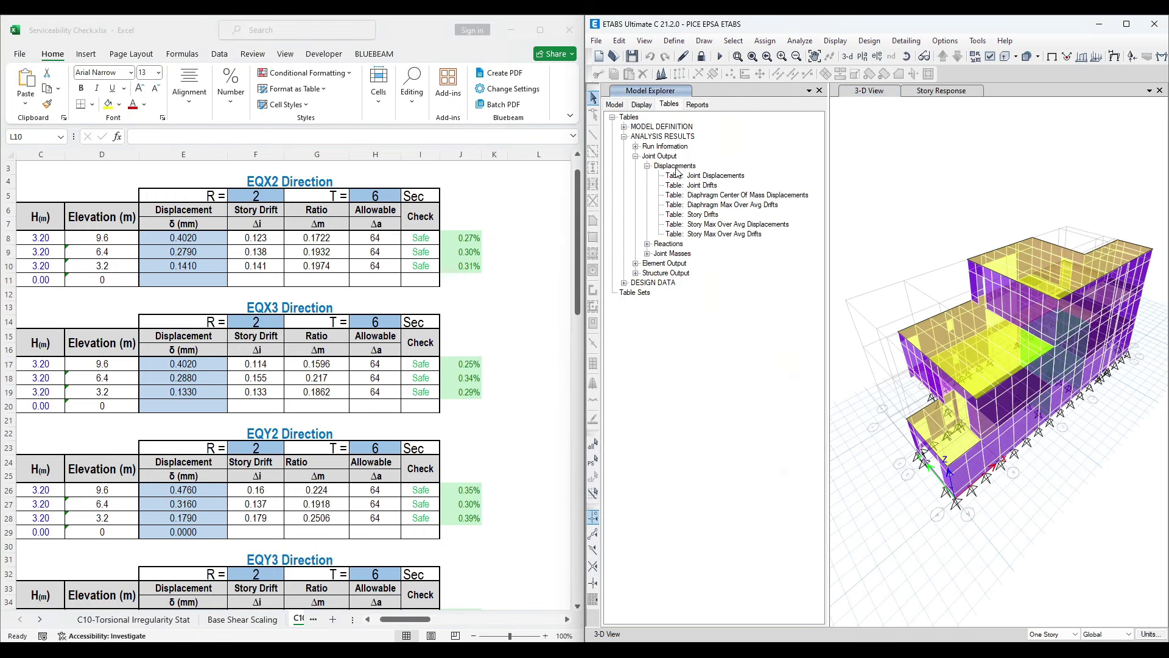
{"action": "left_click", "coordinate": [749, 224]}
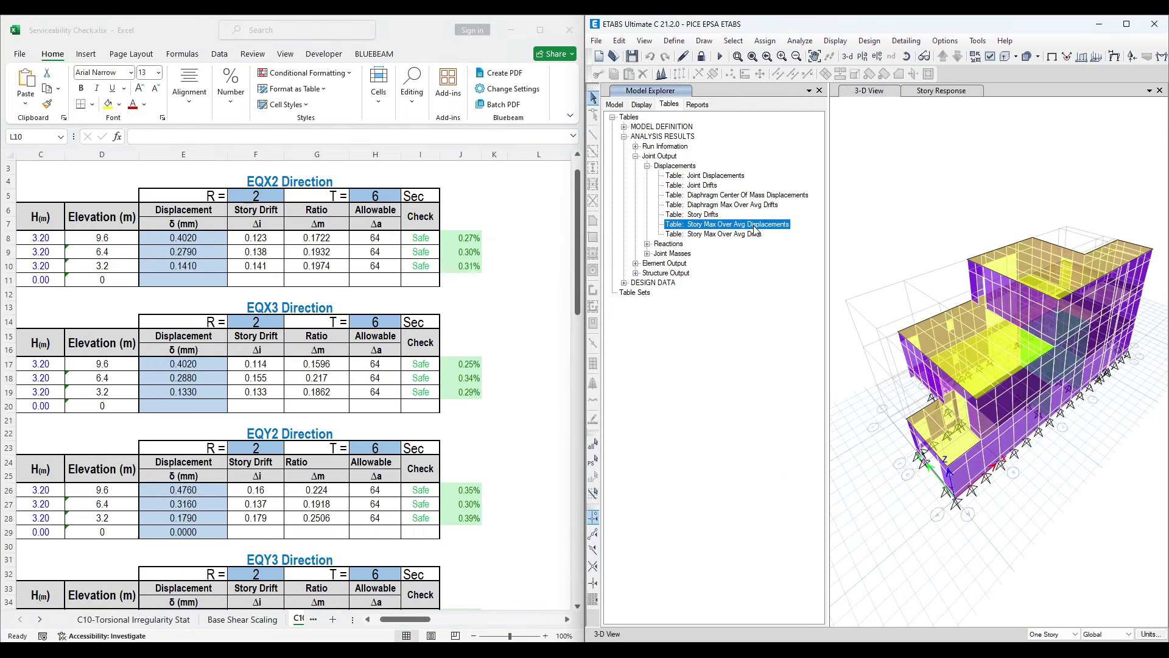
{"action": "left_click", "coordinate": [776, 196]}
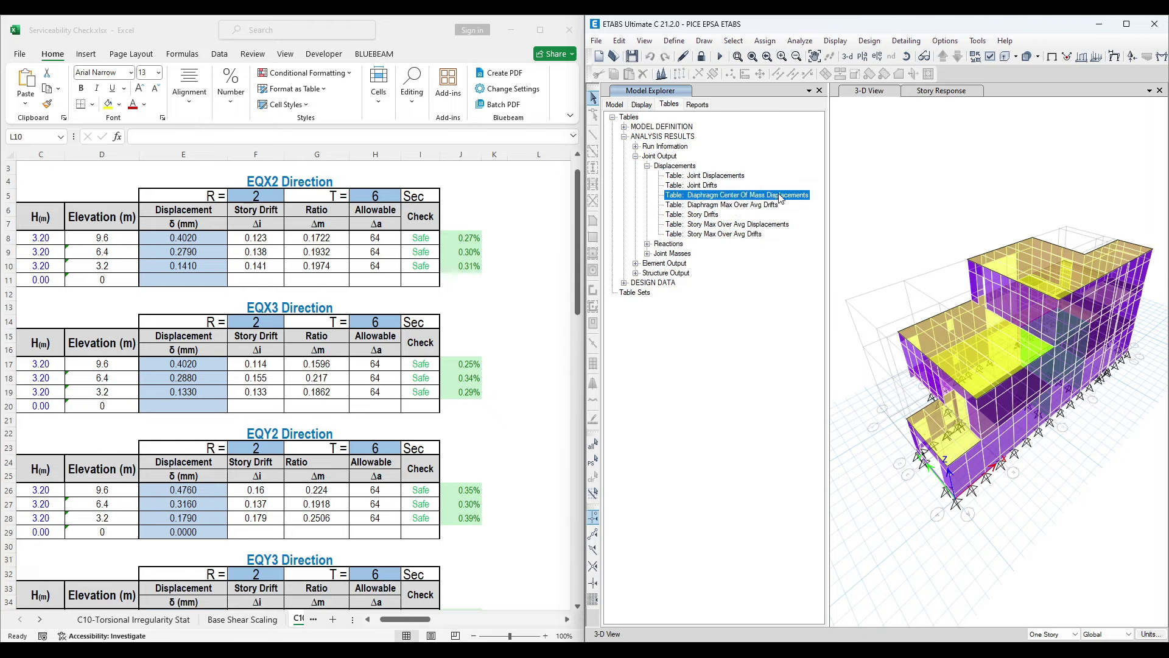
{"action": "left_click", "coordinate": [751, 225]}
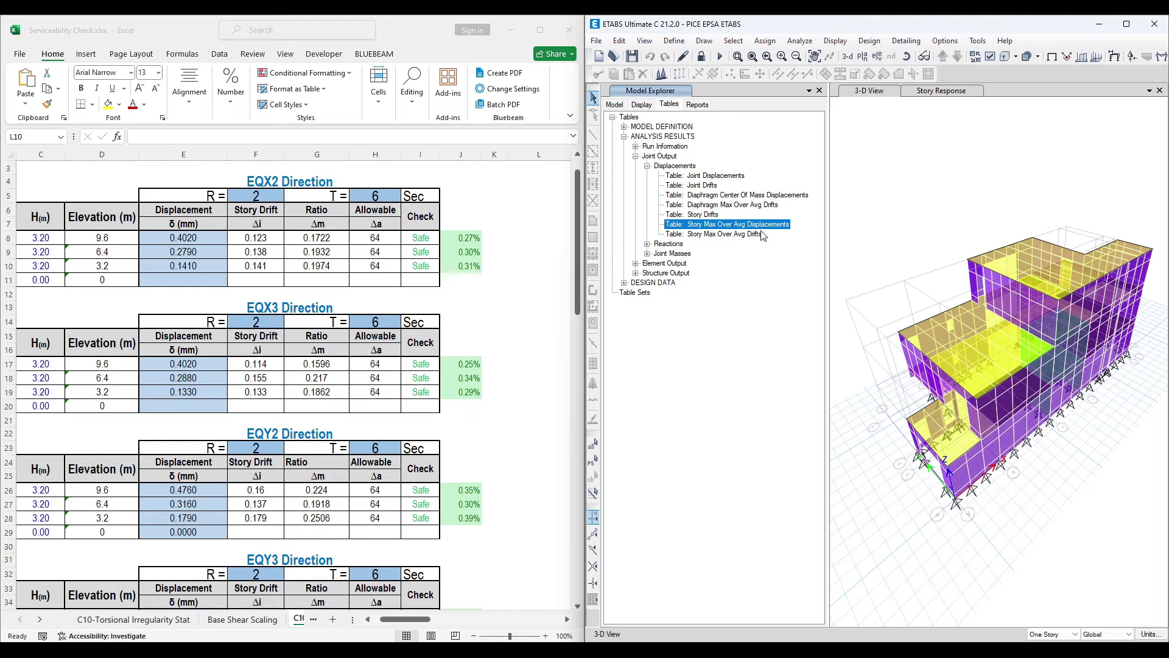
{"action": "right_click", "coordinate": [769, 230]}
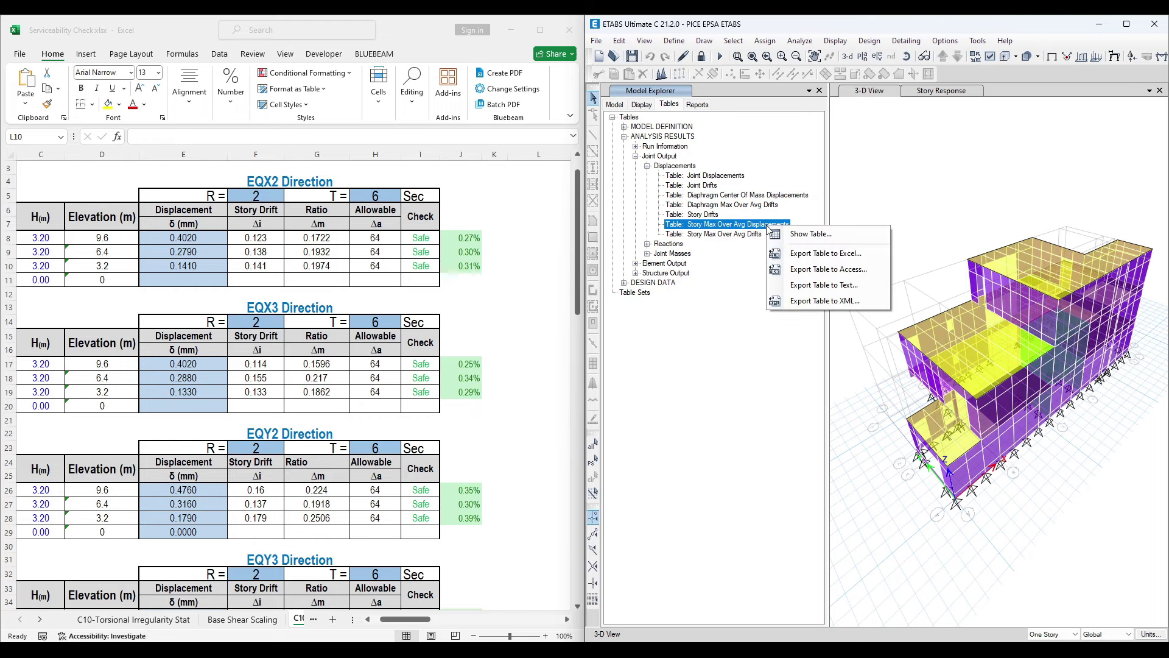
{"action": "left_click", "coordinate": [798, 234]}
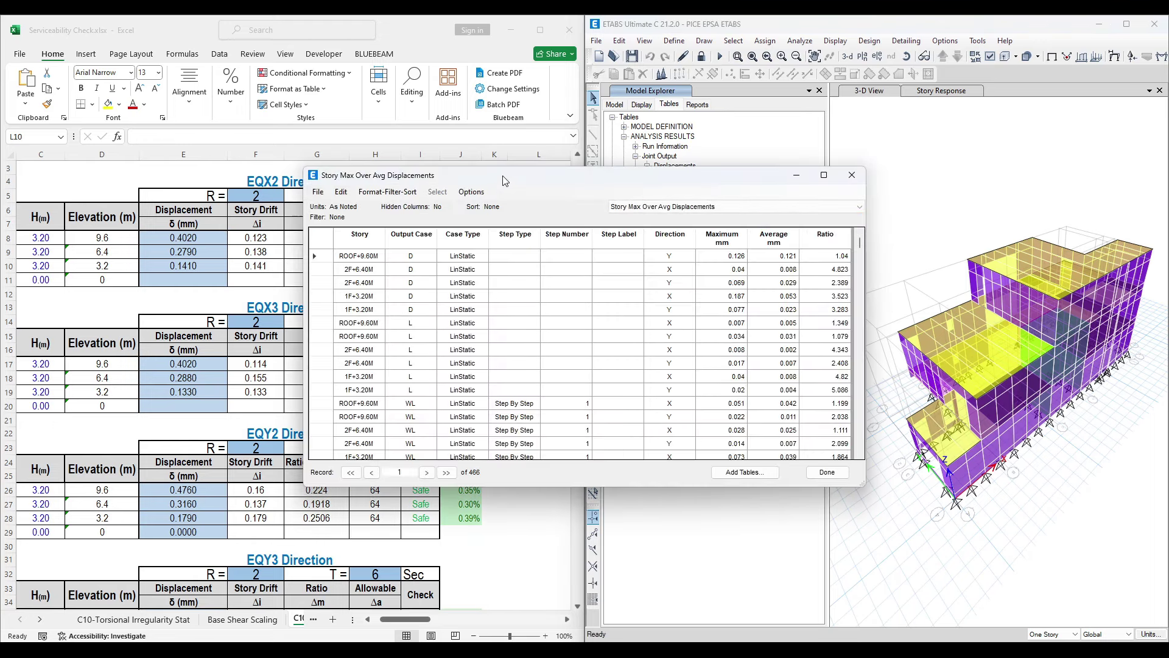
{"action": "left_click_drag", "start_coordinate": [503, 180], "coordinate": [741, 140]}
Step: Filter the displacement table to output case EQX and direction X
{"action": "left_click", "coordinate": [667, 193]}
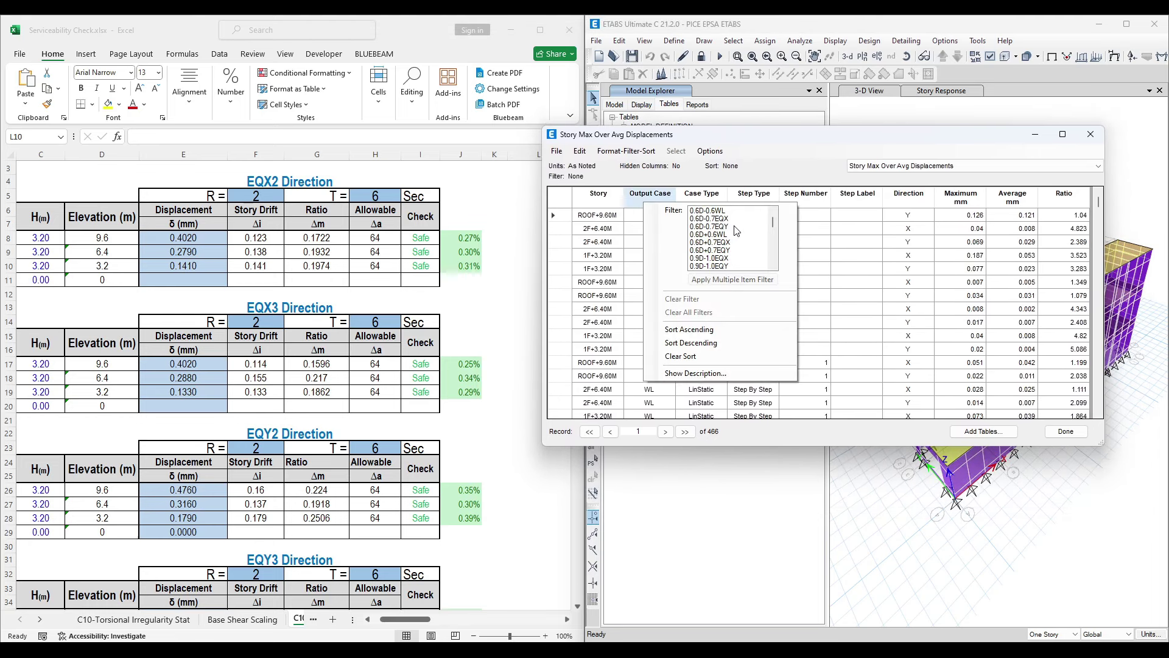
{"action": "left_click_drag", "start_coordinate": [772, 220], "coordinate": [768, 258]}
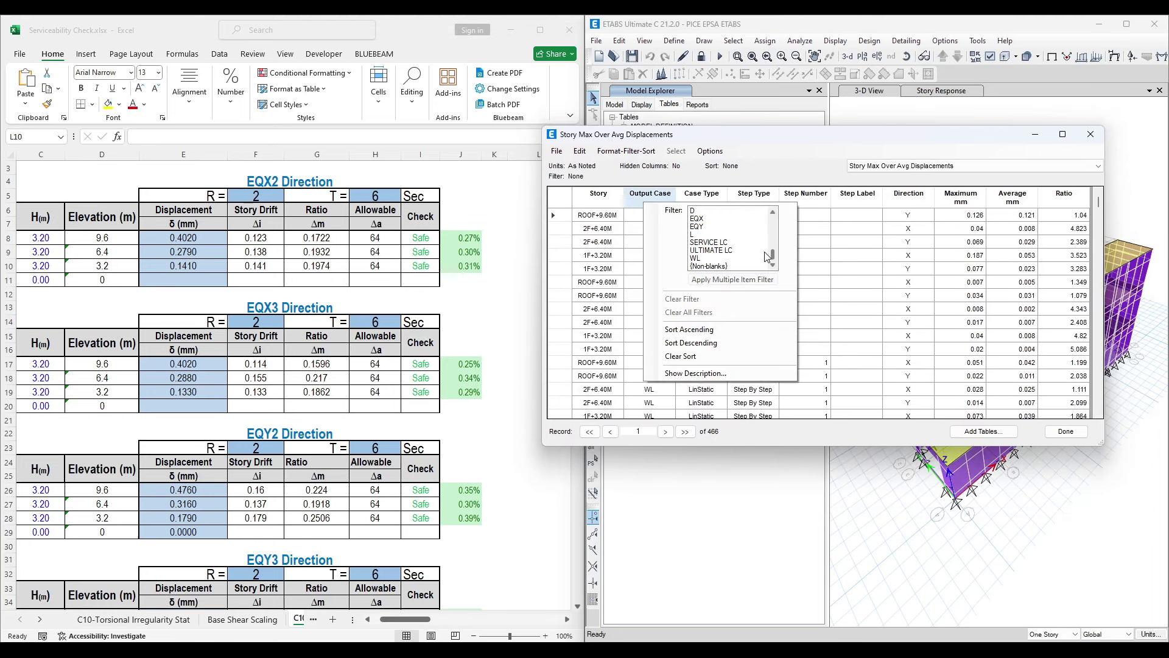
{"action": "left_click", "coordinate": [697, 218]}
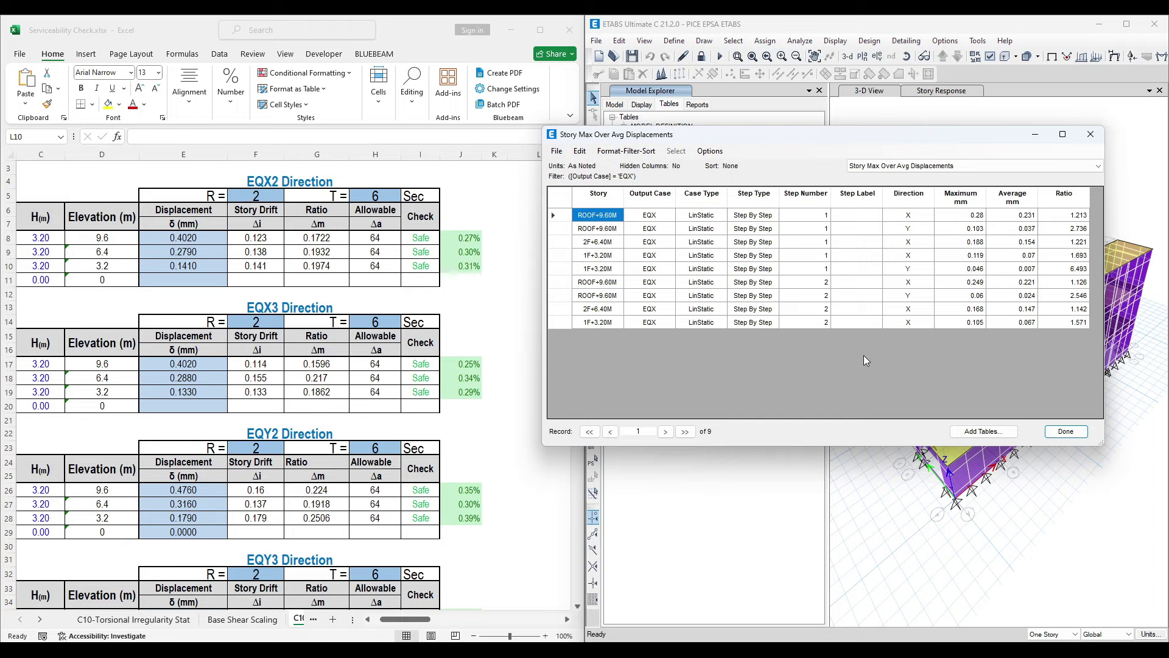
{"action": "left_click", "coordinate": [917, 204]}
{"action": "left_click", "coordinate": [978, 210]}
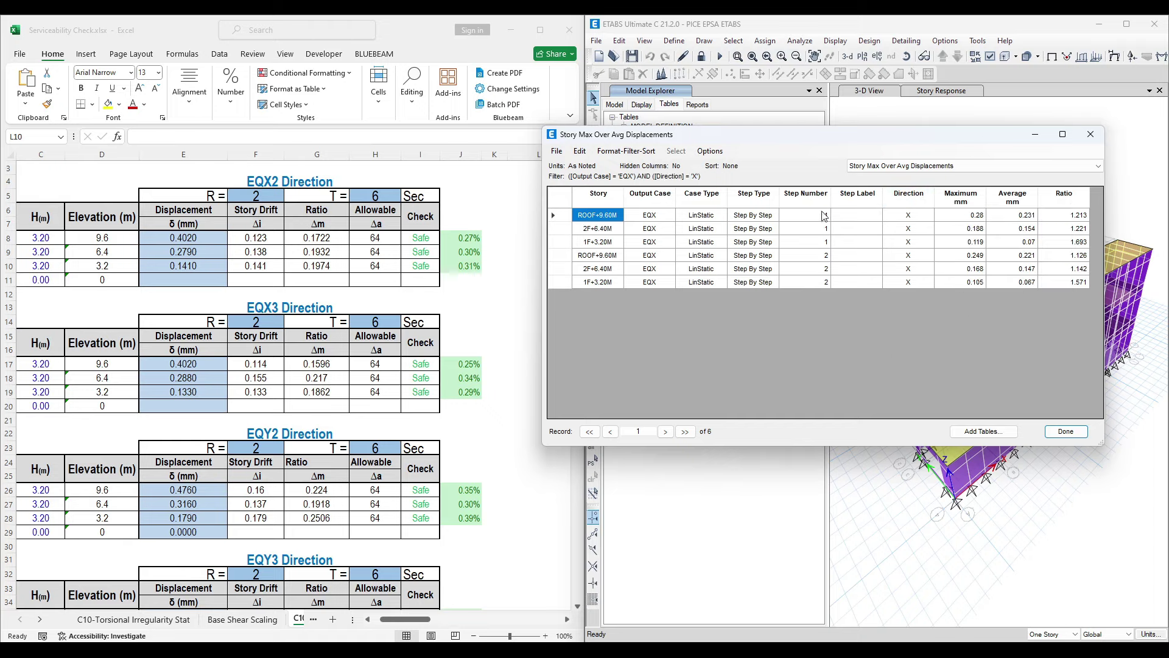
Step: Copy the step 1 EQX maximum displacements (0.28, 0.188, 0.119) into the EQX2 Direction displacement cells in Excel
{"action": "left_click_drag", "start_coordinate": [823, 216], "coordinate": [826, 288]}
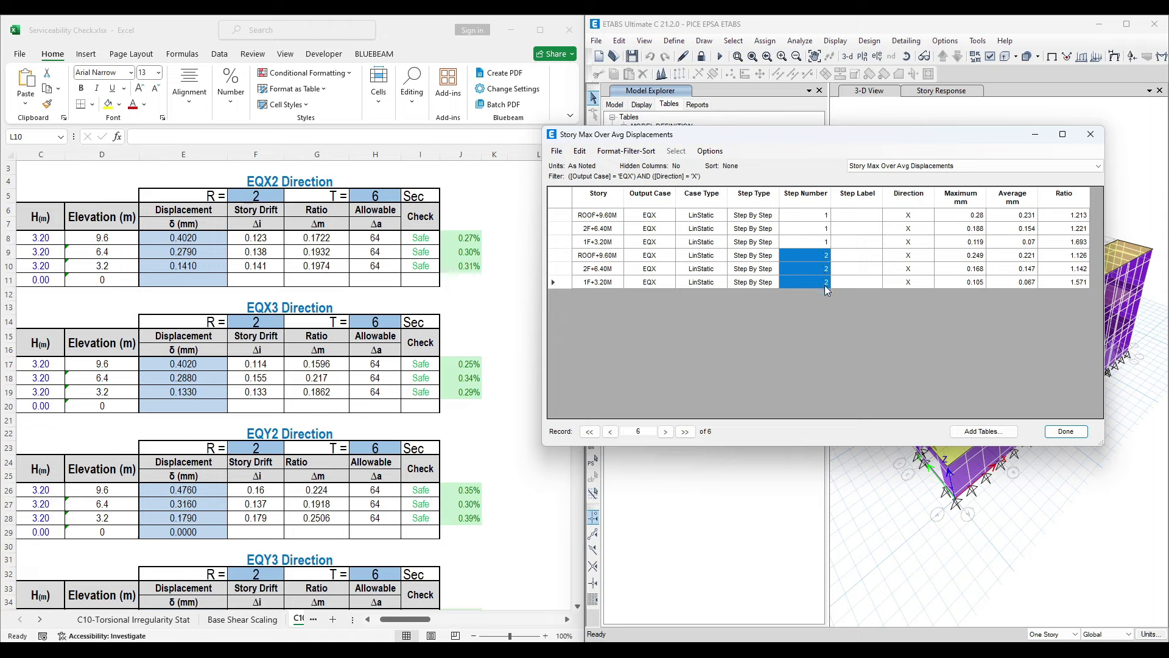
{"action": "left_click_drag", "start_coordinate": [977, 219], "coordinate": [982, 244]}
{"action": "key", "text": "ctrl+c"}
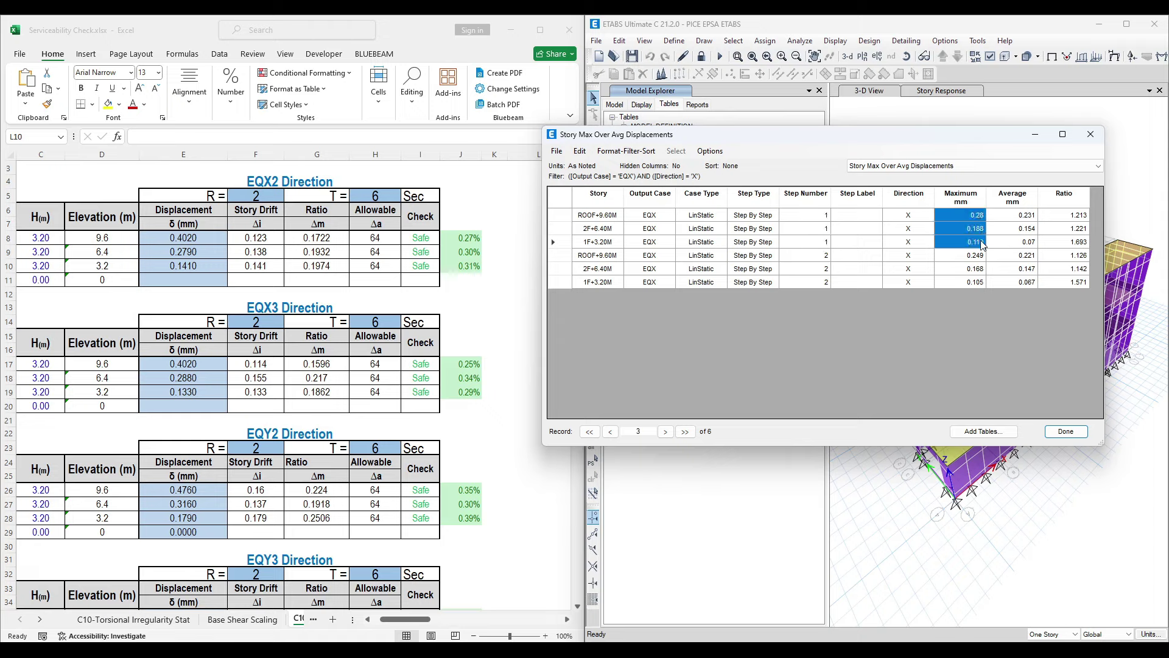
{"action": "left_click", "coordinate": [209, 288]}
{"action": "right_click", "coordinate": [190, 236]}
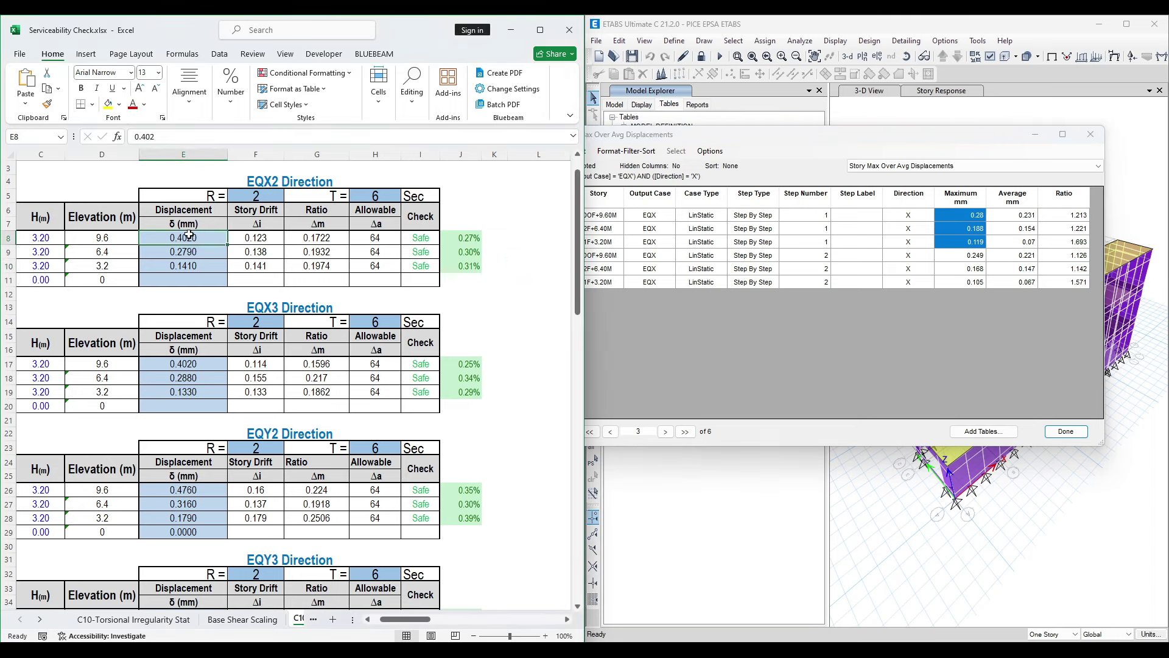
{"action": "left_click", "coordinate": [238, 335]}
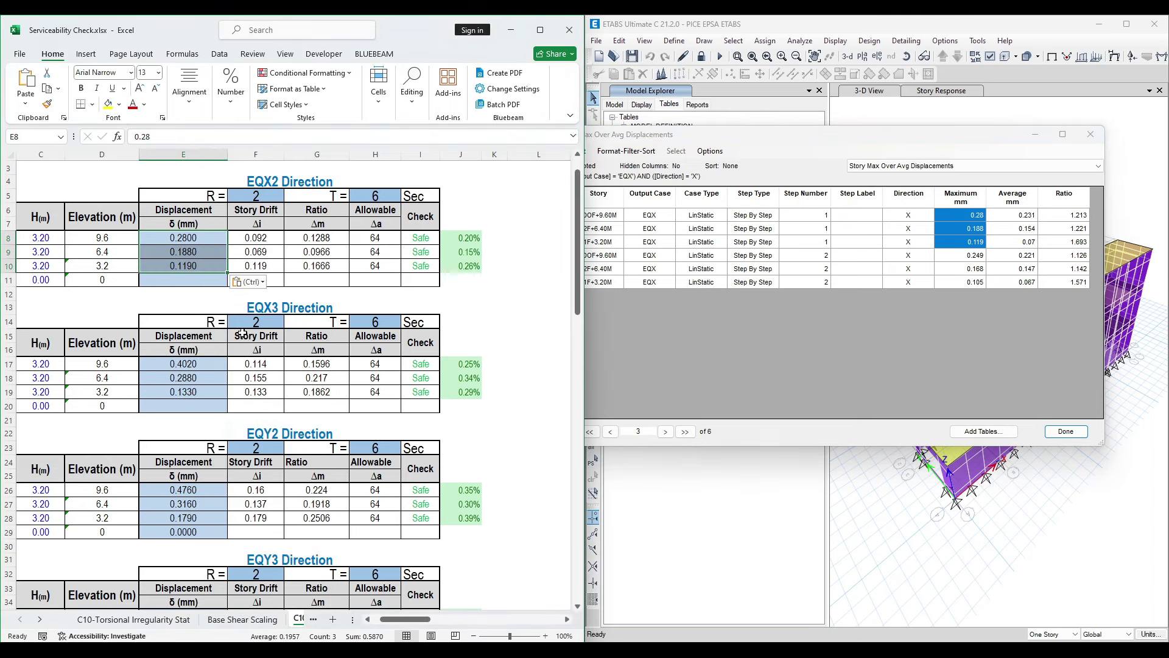
Step: Copy the step 2 EQX maximum displacements (0.249, 0.168, 0.105) into the EQX3 Direction displacement cells in Excel
{"action": "left_click_drag", "start_coordinate": [967, 258], "coordinate": [970, 283]}
{"action": "key", "text": "ctrl+c"}
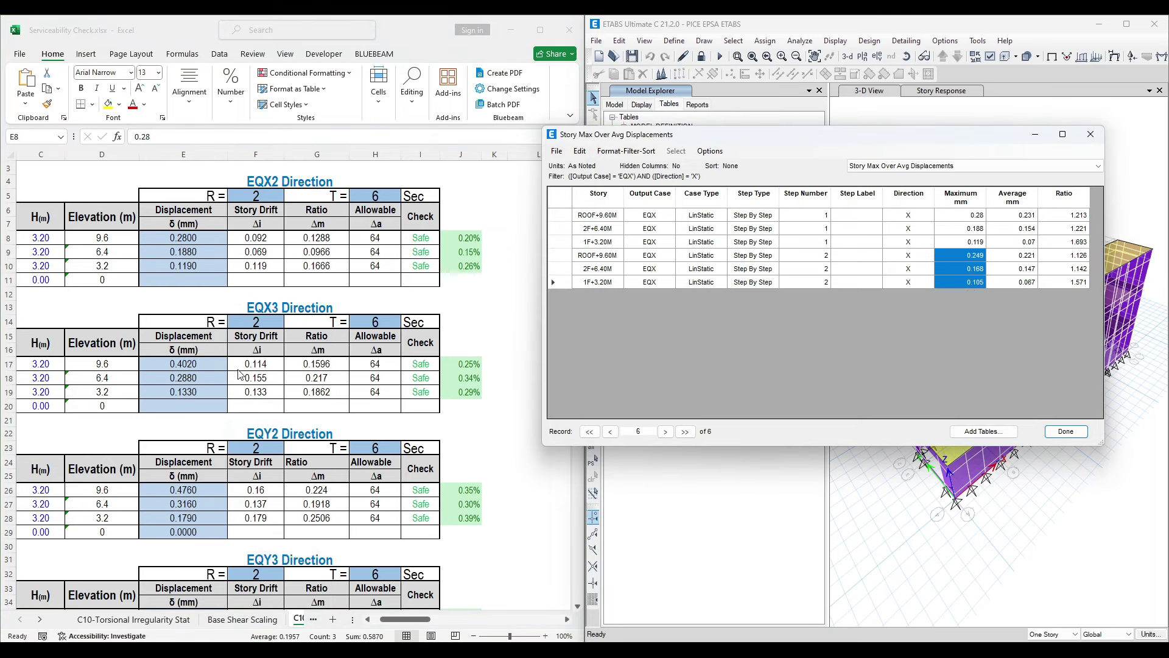
{"action": "left_click", "coordinate": [201, 366]}
{"action": "right_click", "coordinate": [201, 365]}
{"action": "left_click", "coordinate": [249, 359]}
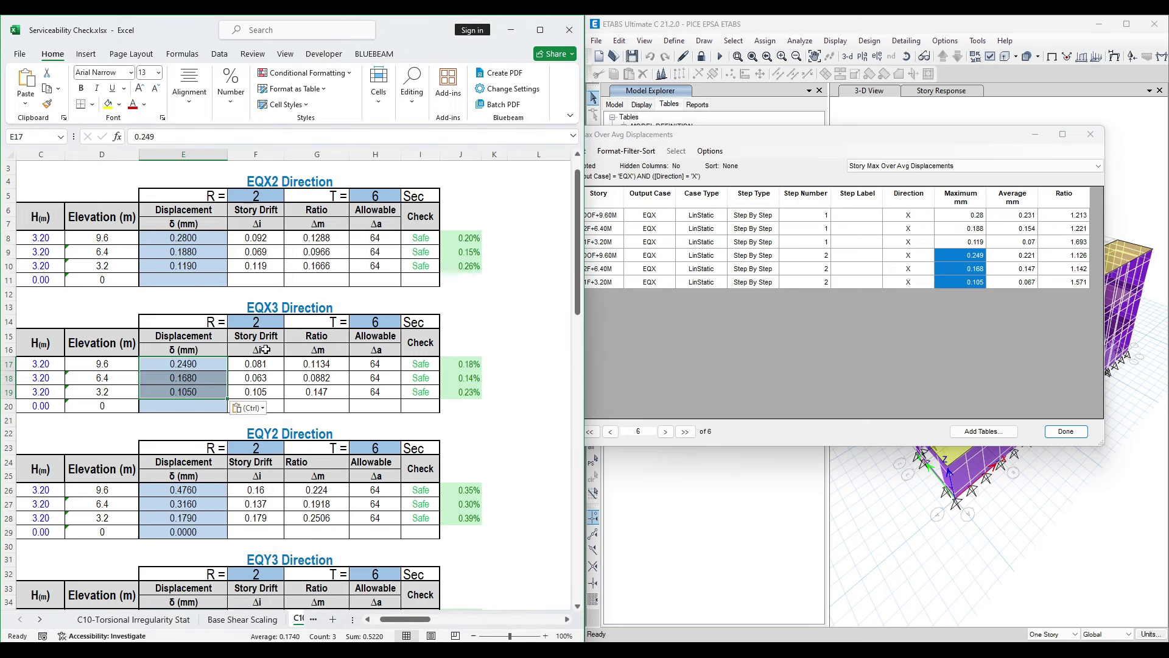
Step: Change the ETABS displacement table filter to output case EQY and direction Y
{"action": "scroll", "coordinate": [339, 309], "scroll_direction": "down", "scroll_amount": 4}
{"action": "left_click", "coordinate": [650, 193]}
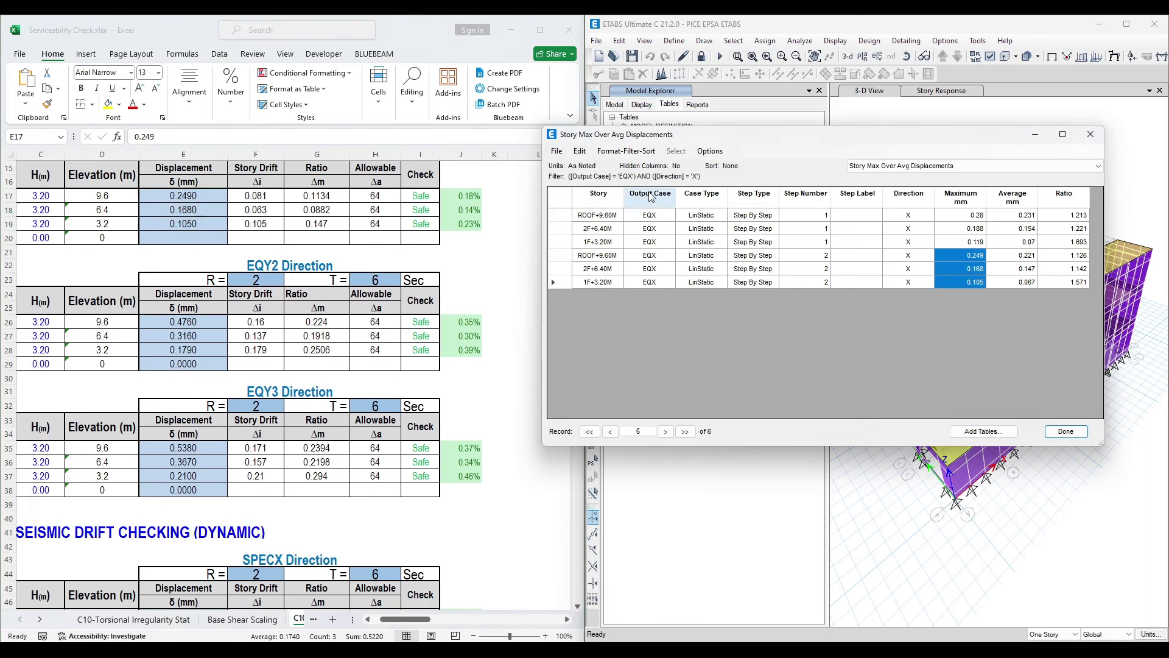
{"action": "left_click", "coordinate": [717, 217]}
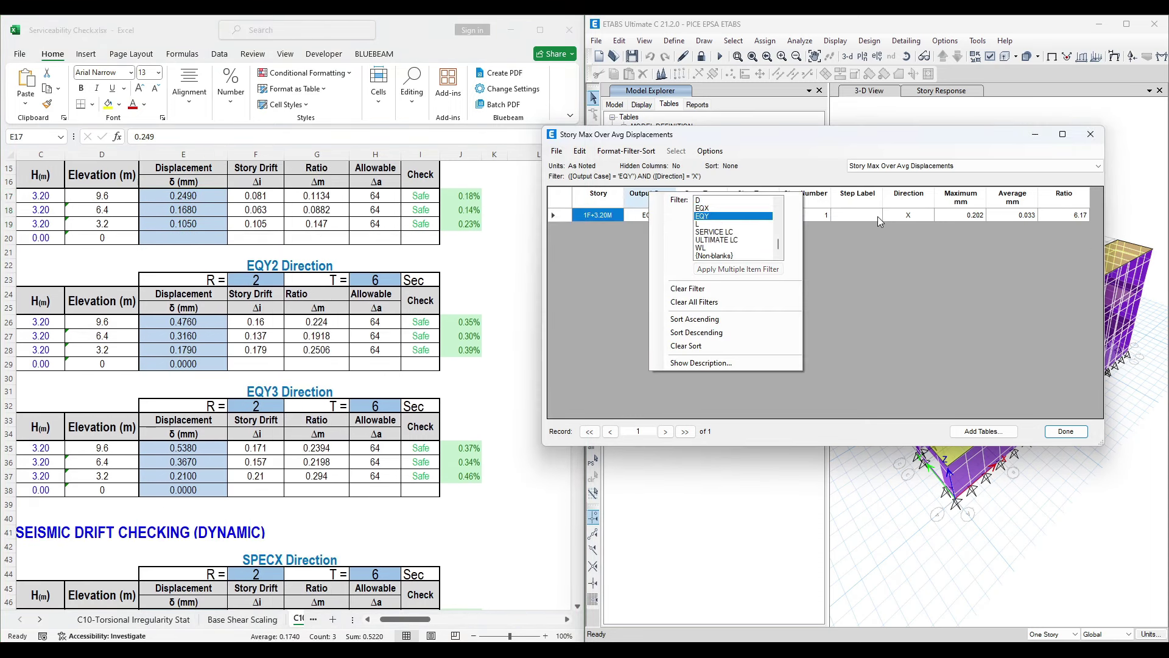
{"action": "left_click", "coordinate": [901, 199]}
{"action": "left_click", "coordinate": [963, 217]}
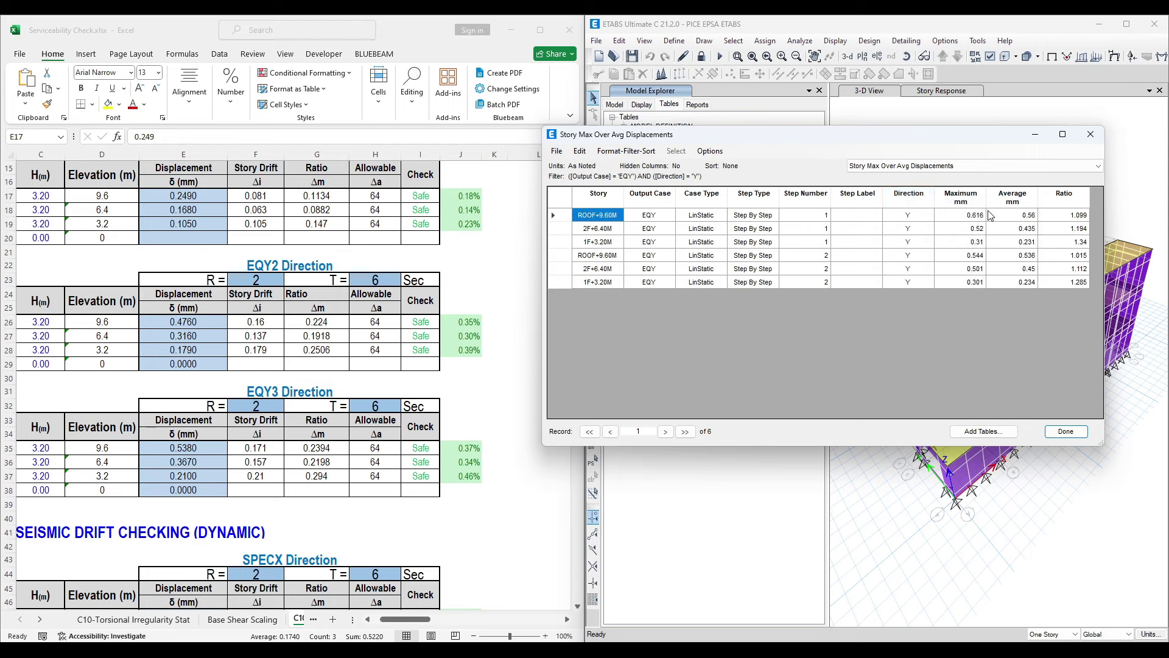
Step: Copy the step 1 EQY maximum displacements (0.616, 0.52, 0.31) into the EQY2 Direction displacement cells in Excel
{"action": "left_click_drag", "start_coordinate": [968, 215], "coordinate": [979, 248]}
{"action": "key", "text": "ctrl+c"}
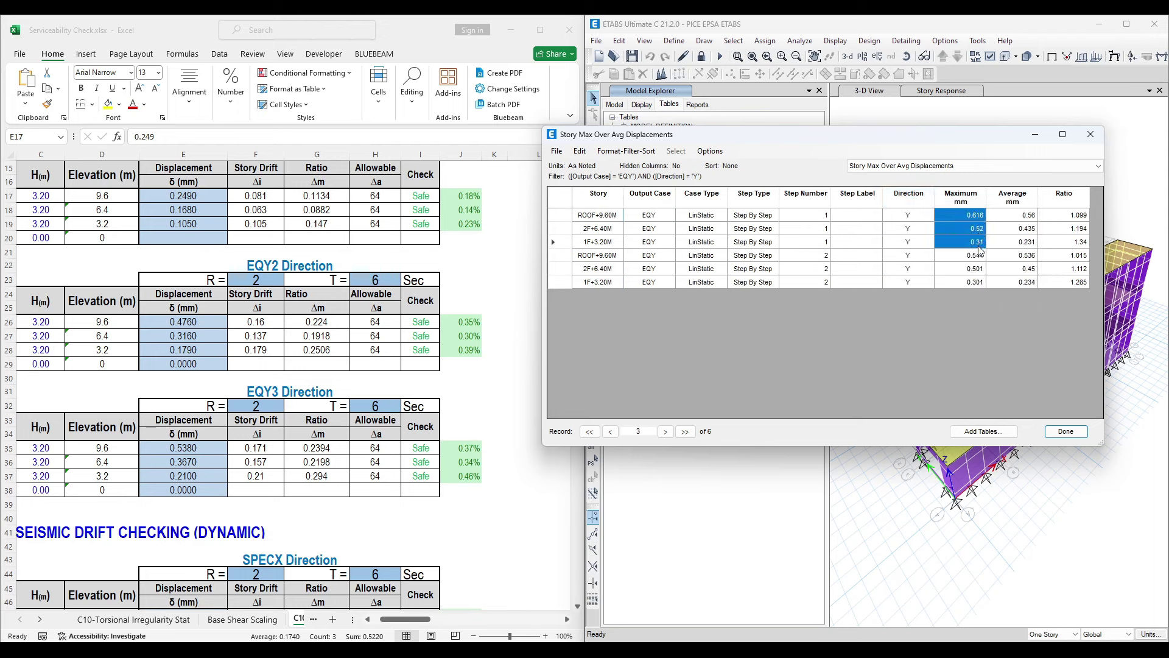
{"action": "left_click", "coordinate": [288, 353]}
{"action": "right_click", "coordinate": [196, 322]}
{"action": "key", "text": "Escape"}
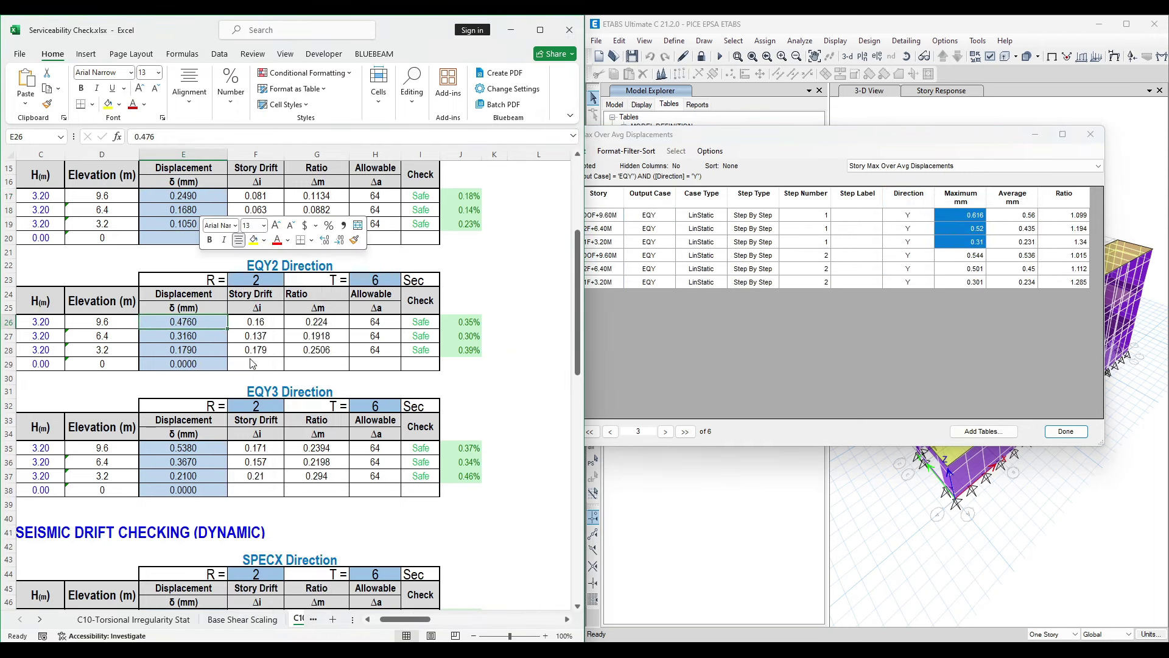
{"action": "key", "text": "ctrl+v"}
Step: Copy the step 2 EQY maximum displacements (0.544, 0.501, 0.301) into the EQY3 Direction displacement cells in Excel
{"action": "left_click_drag", "start_coordinate": [974, 255], "coordinate": [974, 282]}
{"action": "key", "text": "ctrl+c"}
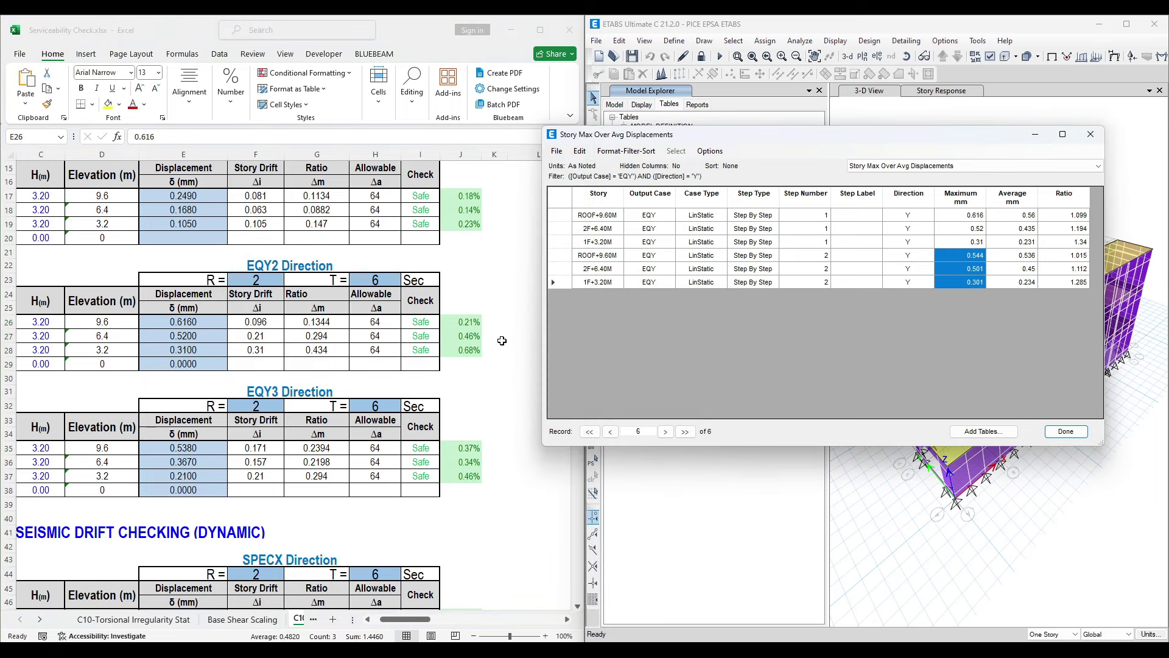
{"action": "key", "text": "alt+Tab"}
{"action": "scroll", "coordinate": [203, 362], "scroll_direction": "down", "scroll_amount": 2}
{"action": "right_click", "coordinate": [203, 363]}
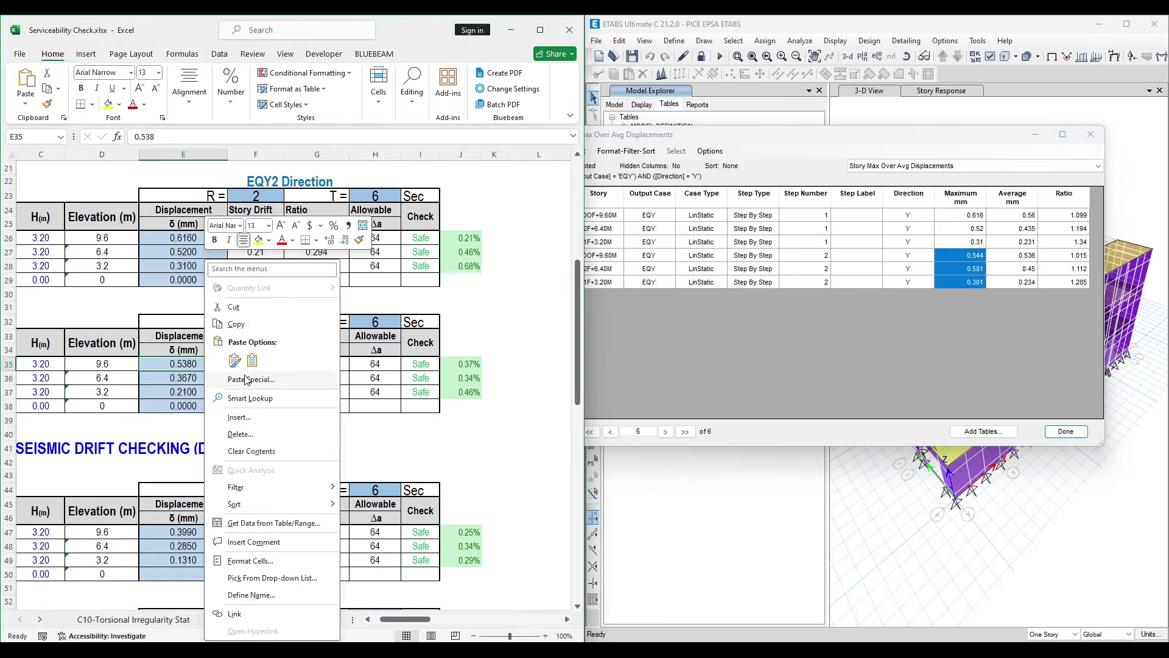
{"action": "left_click", "coordinate": [254, 359]}
Step: Review the updated static drift check tables from the start of the sheet
{"action": "scroll", "coordinate": [543, 360], "scroll_direction": "up", "scroll_amount": 7}
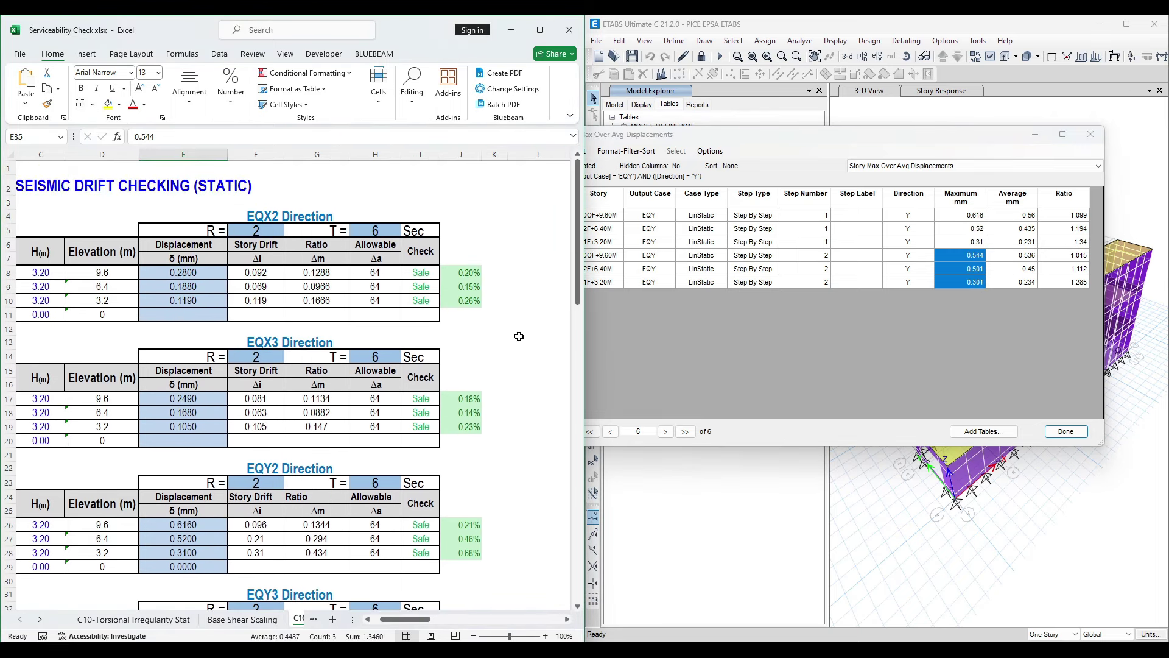
{"action": "left_click", "coordinate": [533, 313]}
{"action": "scroll", "coordinate": [522, 347], "scroll_direction": "down", "scroll_amount": 2}
{"action": "left_click", "coordinate": [521, 347]}
{"action": "scroll", "coordinate": [522, 347], "scroll_direction": "up", "scroll_amount": 2}
{"action": "left_click", "coordinate": [510, 316]}
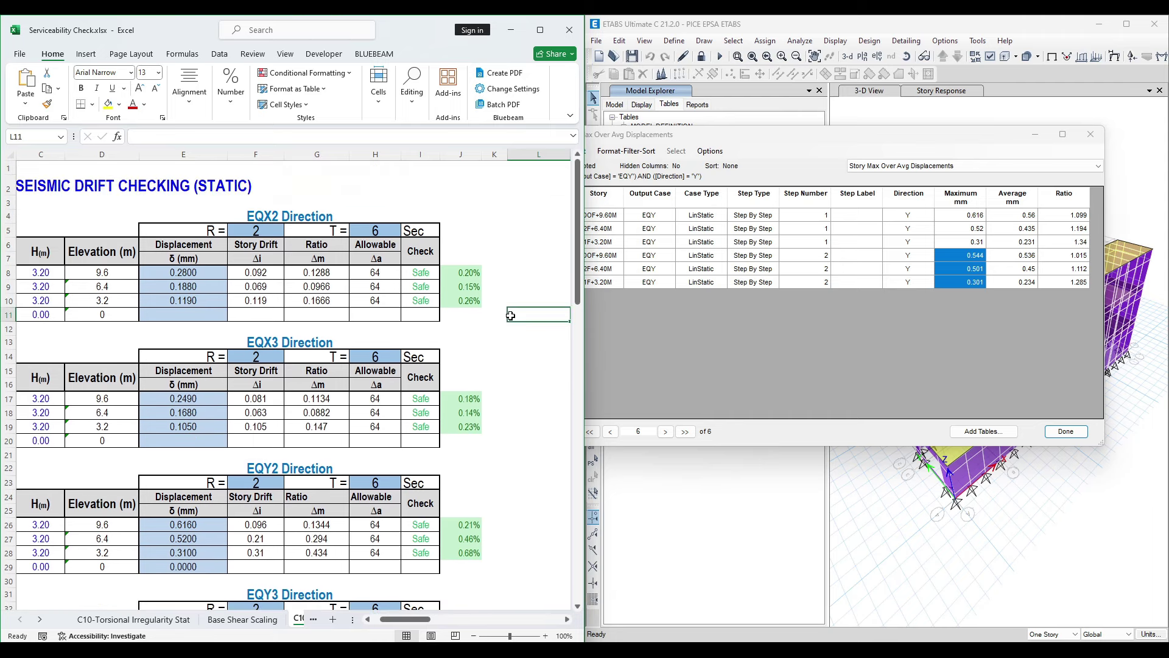
Step: Examine the allowable drift formulas in the EQX2 Direction table of the static seismic drift check
{"action": "left_click", "coordinate": [381, 274]}
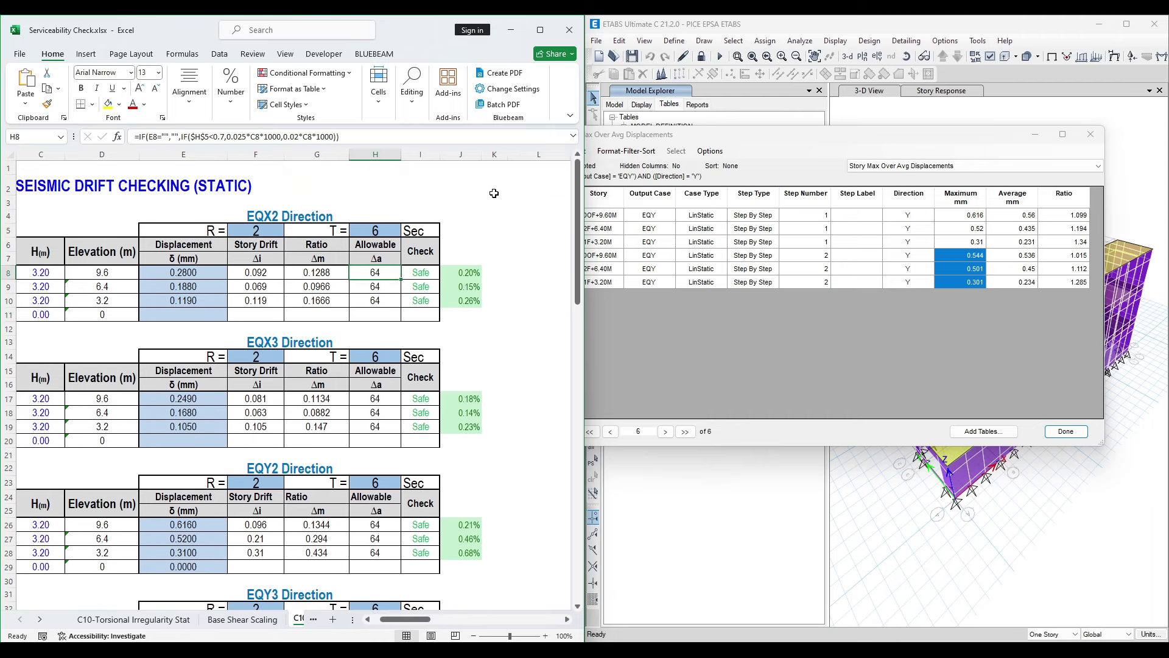
{"action": "left_click", "coordinate": [377, 135]}
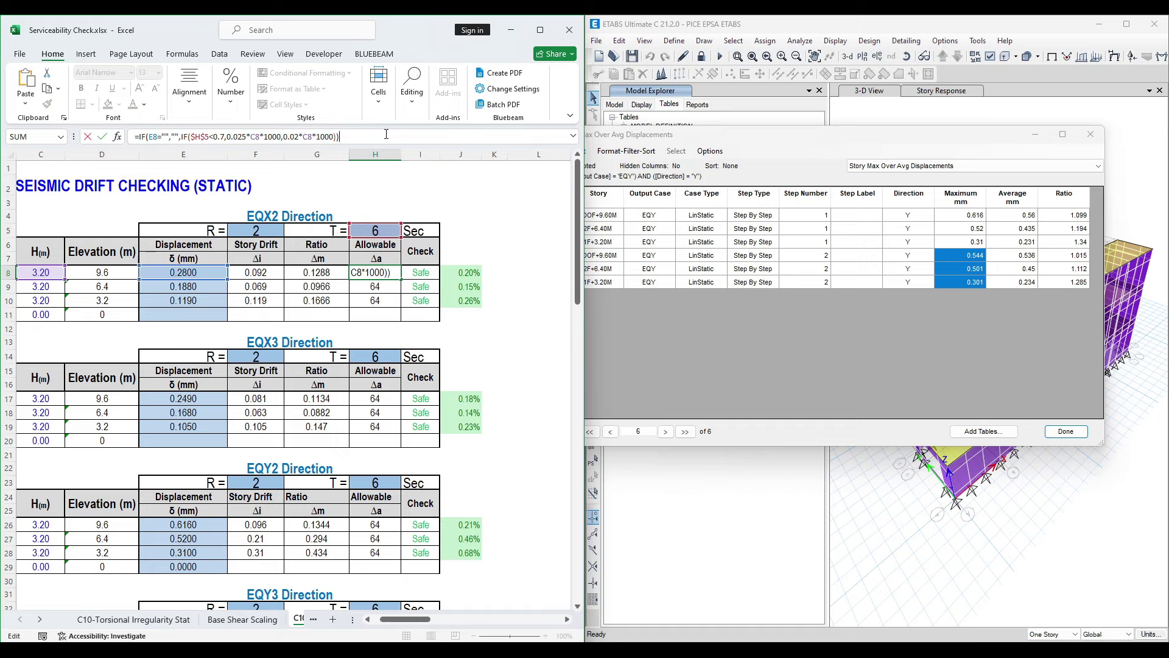
{"action": "key", "text": "Return"}
{"action": "key", "text": "Return"}
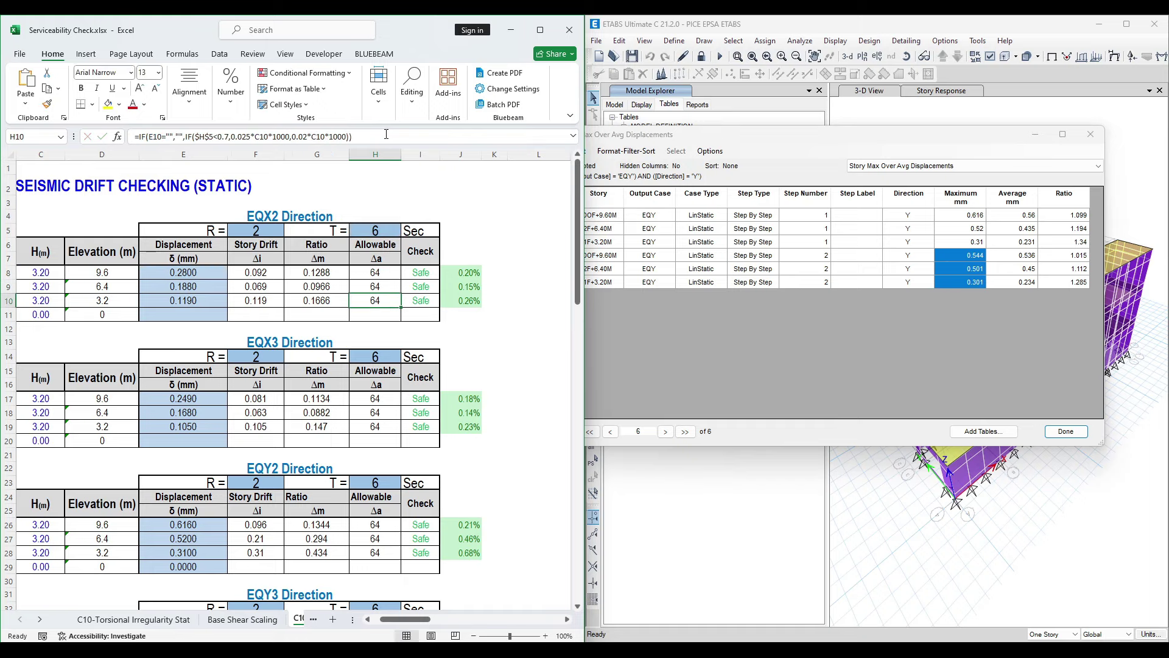
{"action": "left_click", "coordinate": [451, 189]}
{"action": "left_click", "coordinate": [463, 218]}
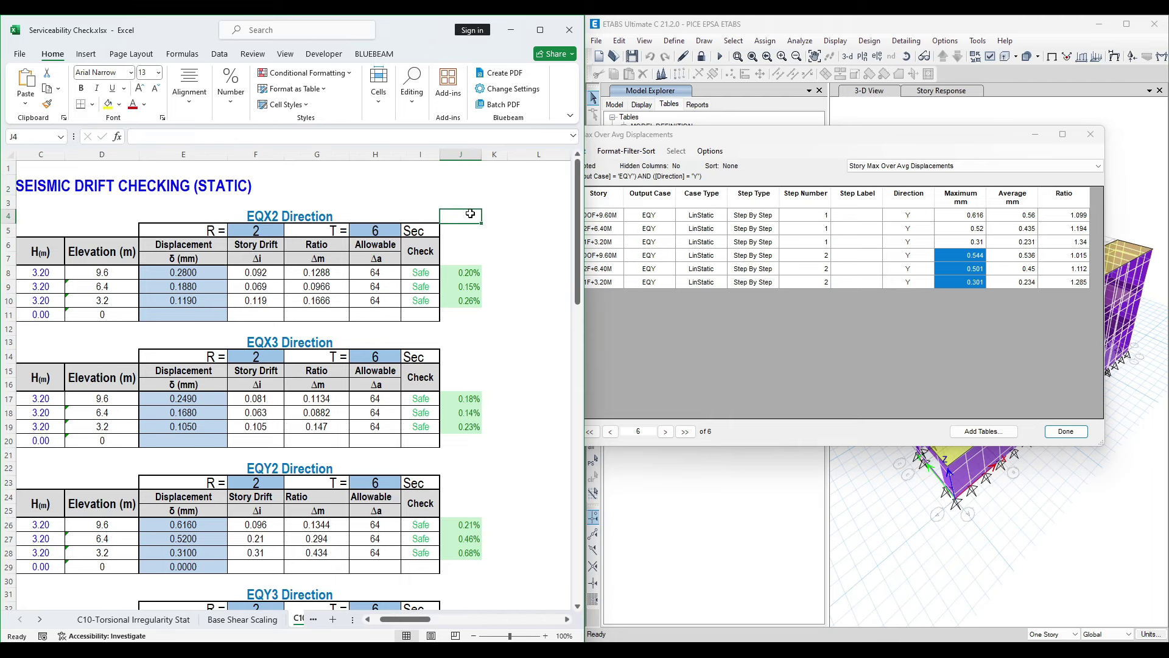
Step: Switch to ETABS, close the story displacement table and the Story Response view, and enlarge the 3-D view in the maximized window
{"action": "left_click", "coordinate": [912, 144]}
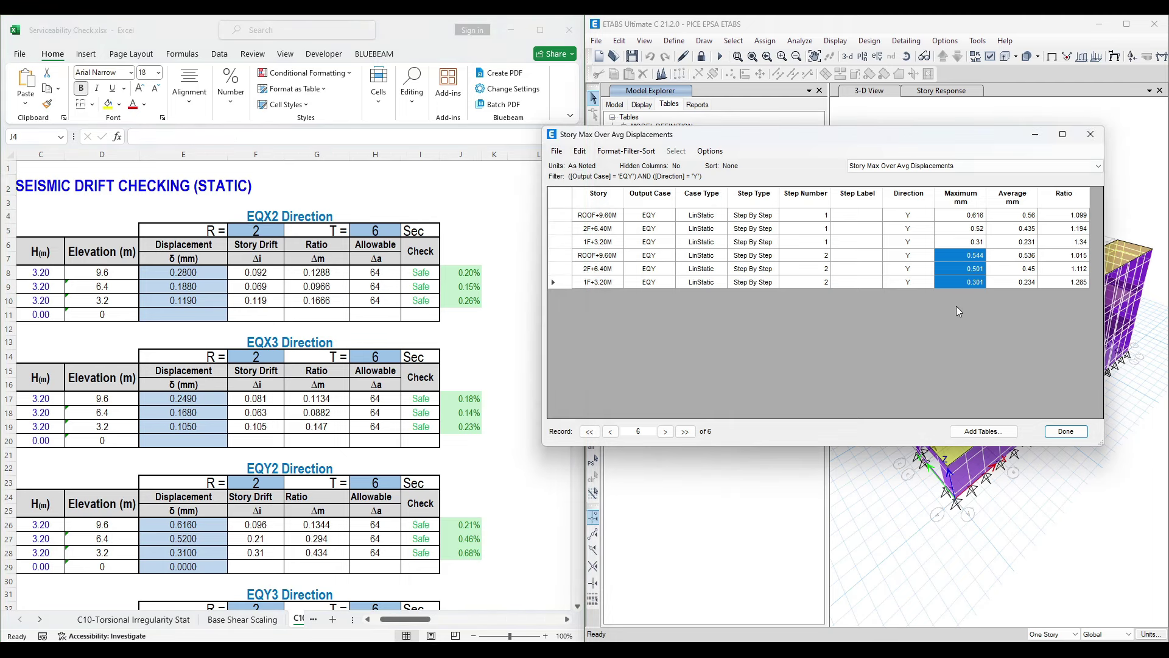
{"action": "left_click", "coordinate": [1065, 431]}
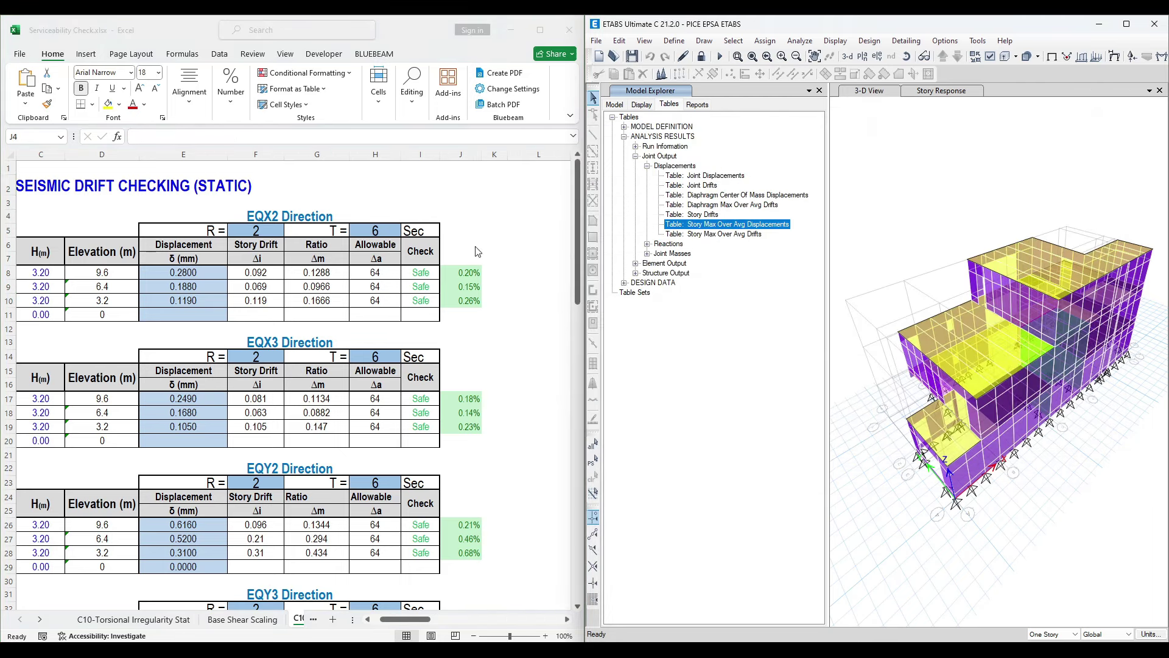
{"action": "left_click", "coordinate": [1126, 25]}
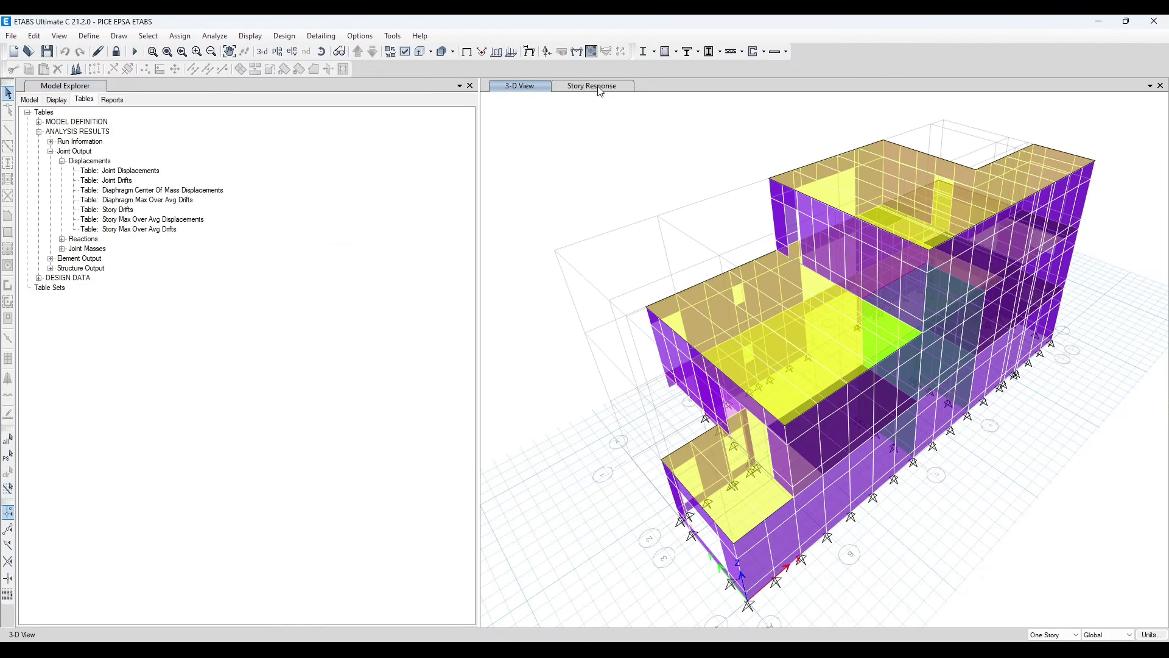
{"action": "left_click", "coordinate": [599, 87]}
{"action": "left_click", "coordinate": [1160, 85]}
{"action": "left_click_drag", "start_coordinate": [479, 246], "coordinate": [256, 246]}
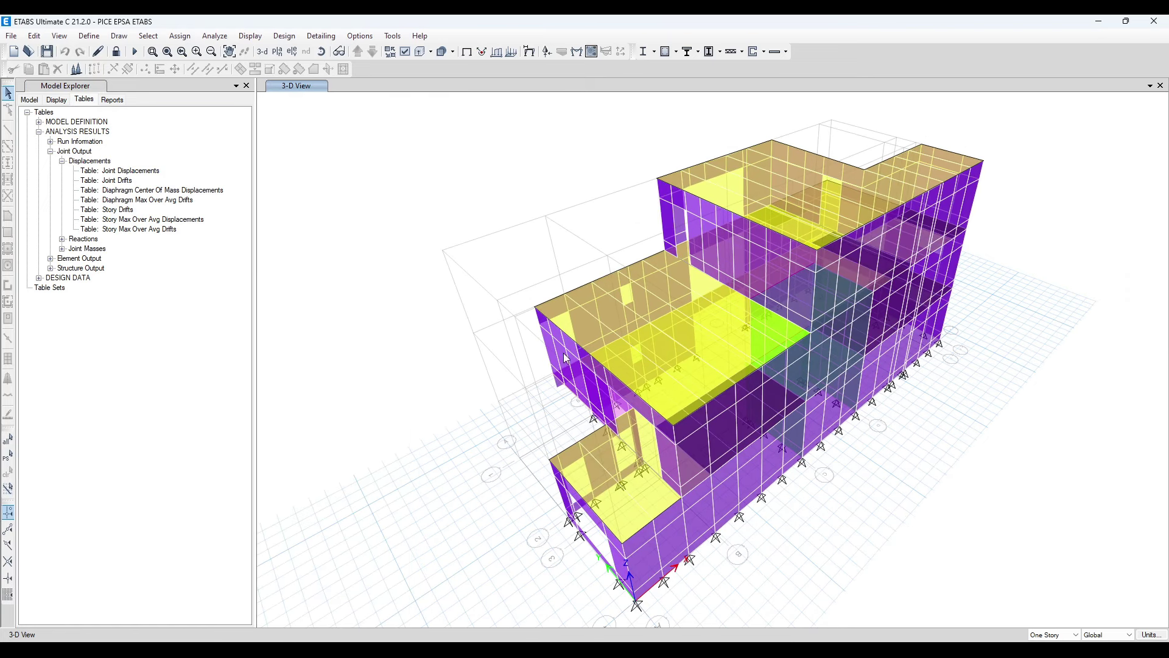
{"action": "middle_click_drag", "start_coordinate": [566, 359], "coordinate": [742, 340], "text": "shift"}
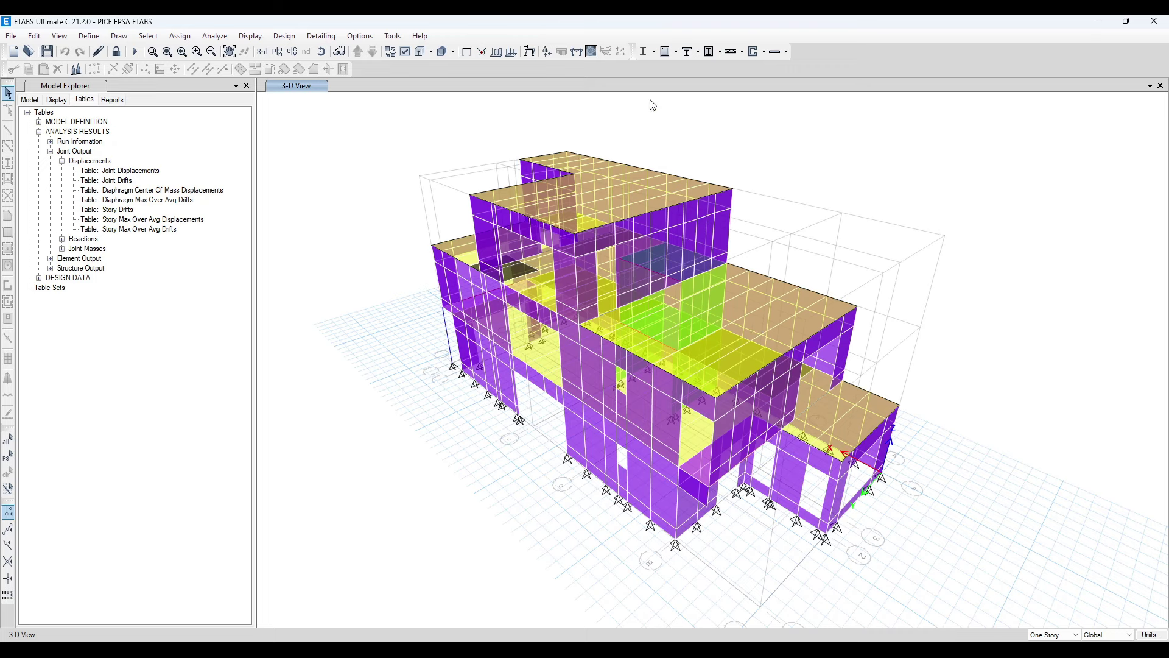
{"action": "left_click", "coordinate": [676, 52]}
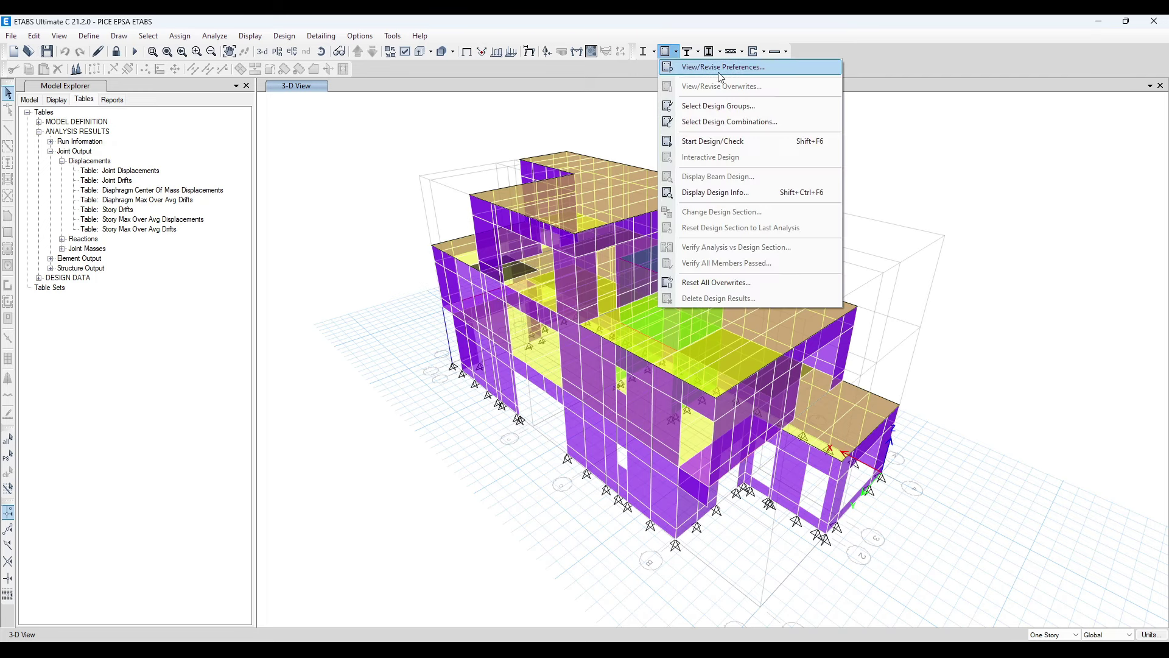
{"action": "left_click", "coordinate": [762, 70]}
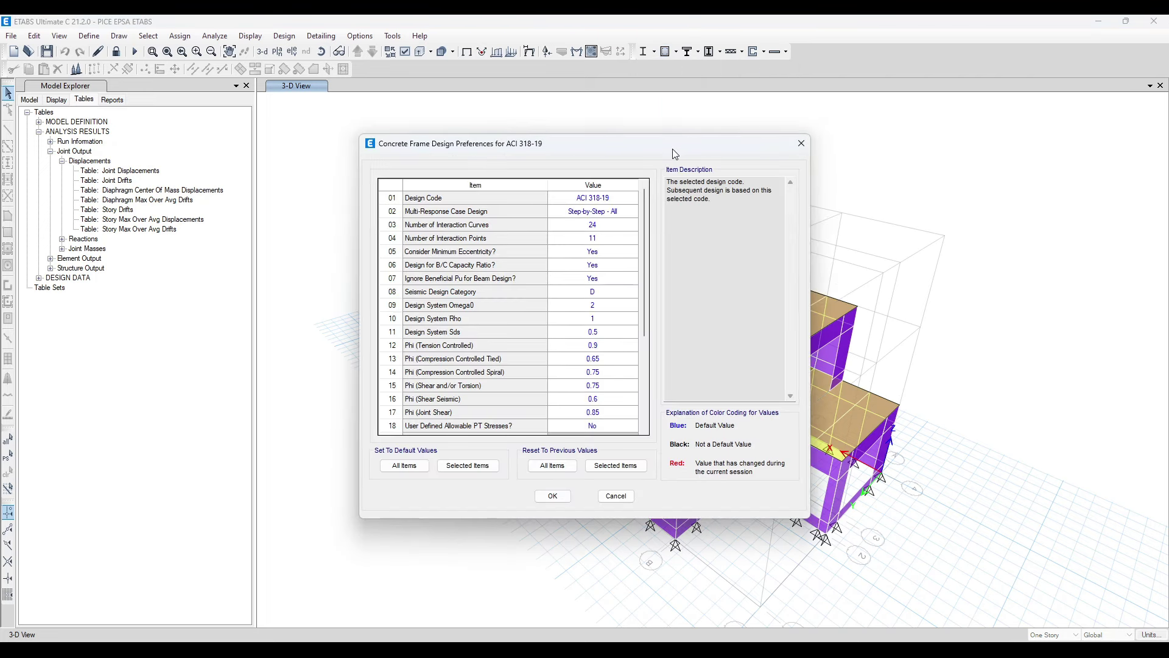
{"action": "left_click_drag", "start_coordinate": [675, 154], "coordinate": [551, 65]}
{"action": "left_click", "coordinate": [500, 112]}
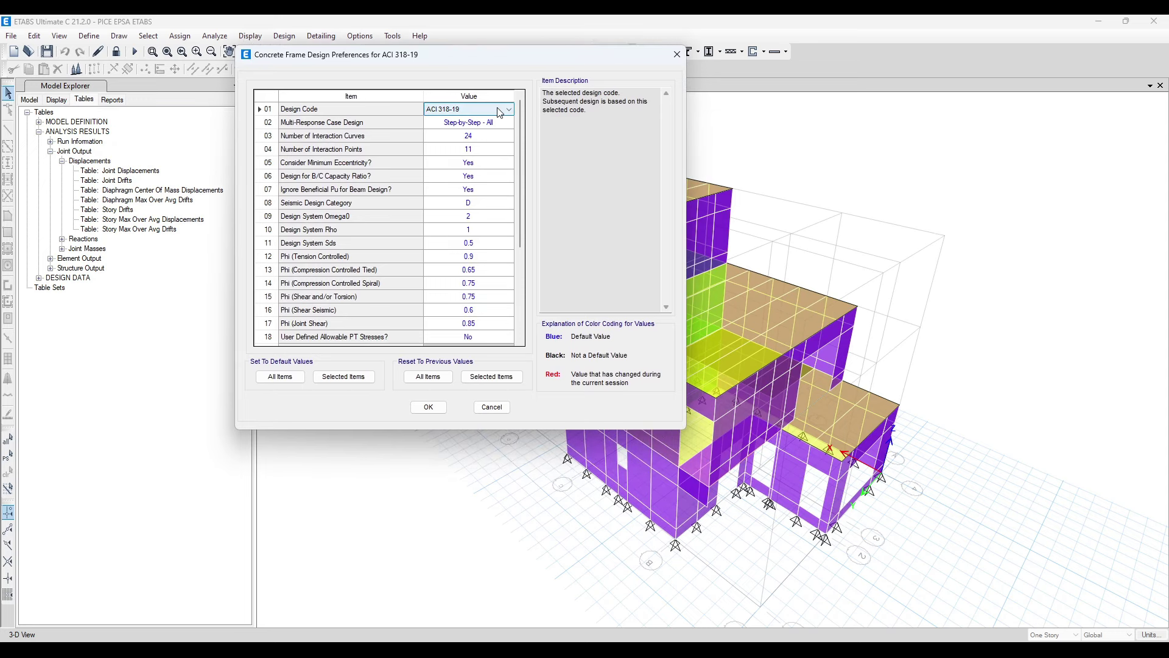
{"action": "left_click", "coordinate": [500, 109]}
{"action": "left_click", "coordinate": [469, 129]}
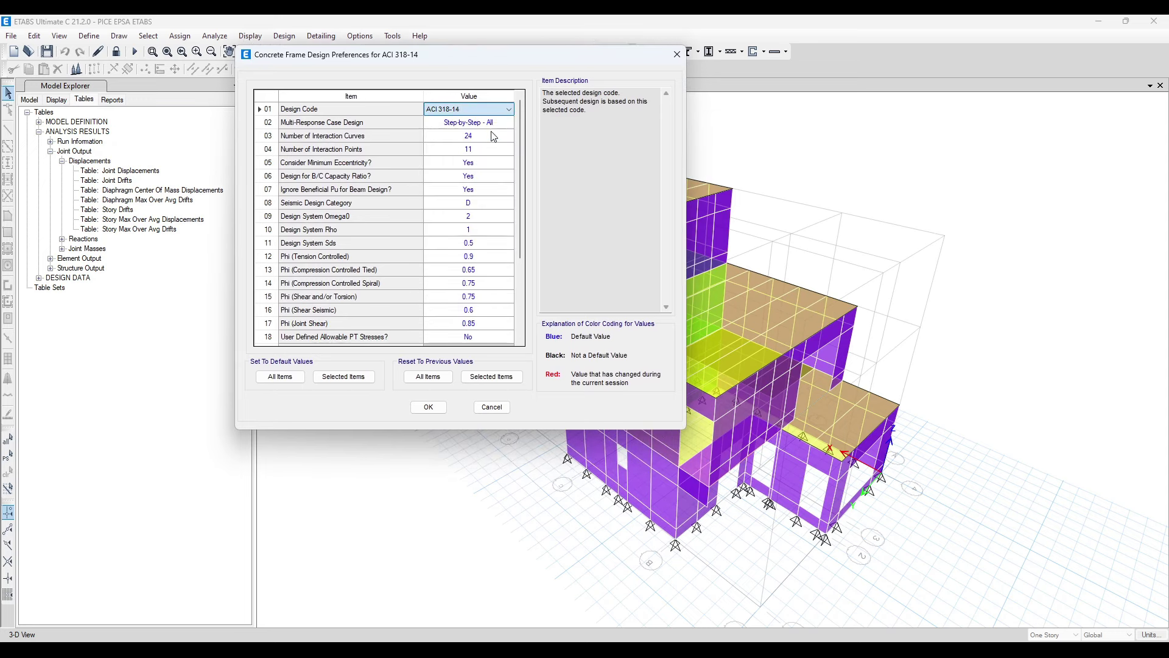
{"action": "left_click_drag", "start_coordinate": [508, 59], "coordinate": [471, 57]}
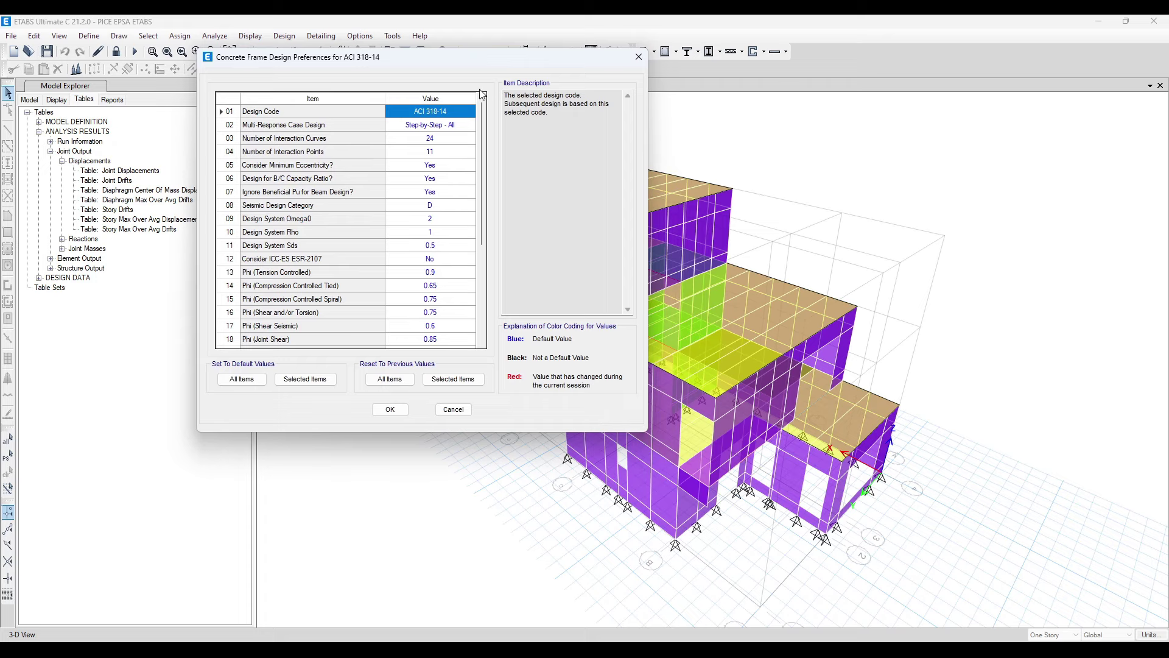
{"action": "left_click_drag", "start_coordinate": [461, 61], "coordinate": [608, 57]}
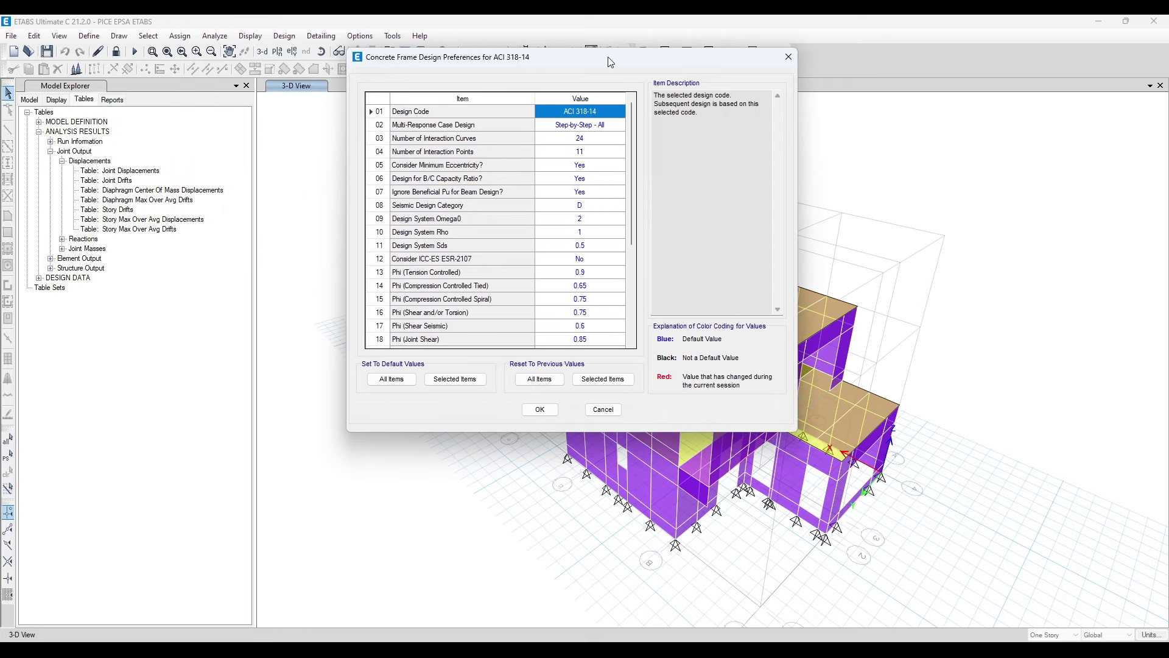
{"action": "left_click", "coordinate": [789, 57]}
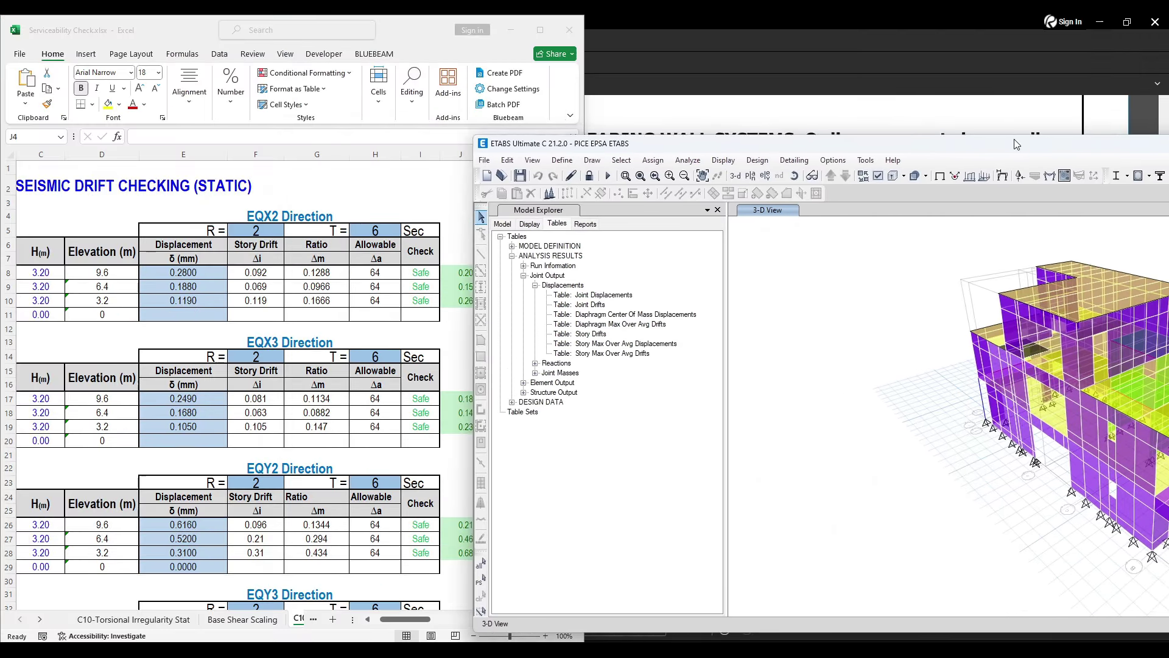
Step: Switch to the Revu design report, place it beside ETABS, and examine the seismic force-resisting system and seismic parameters
{"action": "key", "text": "alt+Tab"}
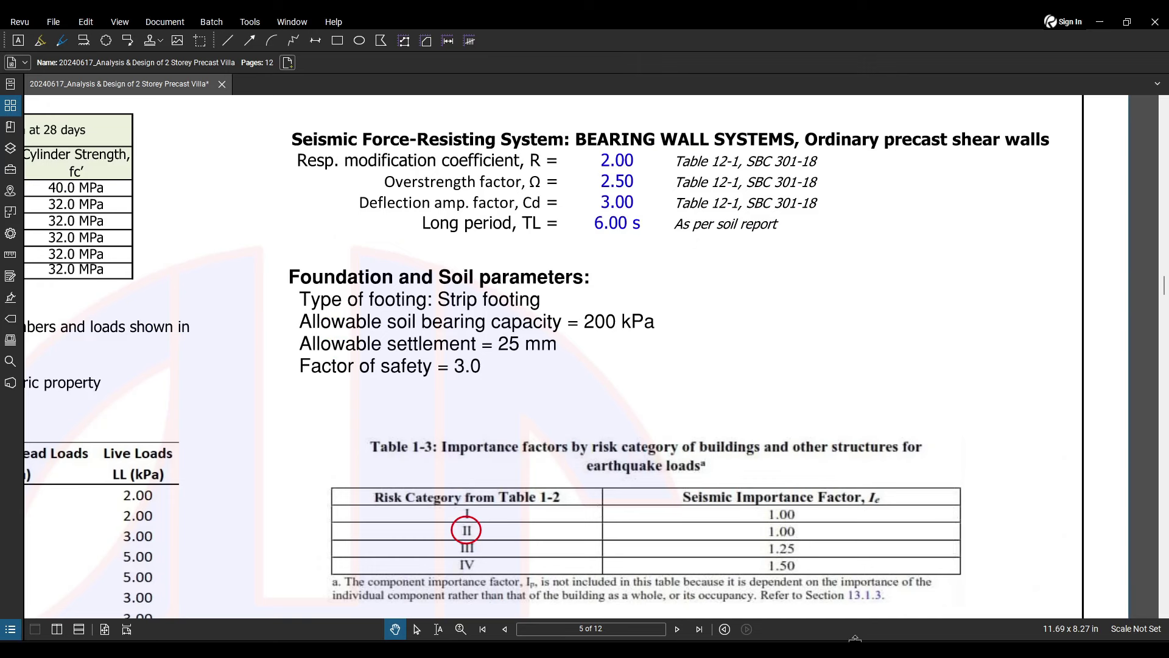
{"action": "left_click_drag", "start_coordinate": [547, 15], "coordinate": [3, 253]}
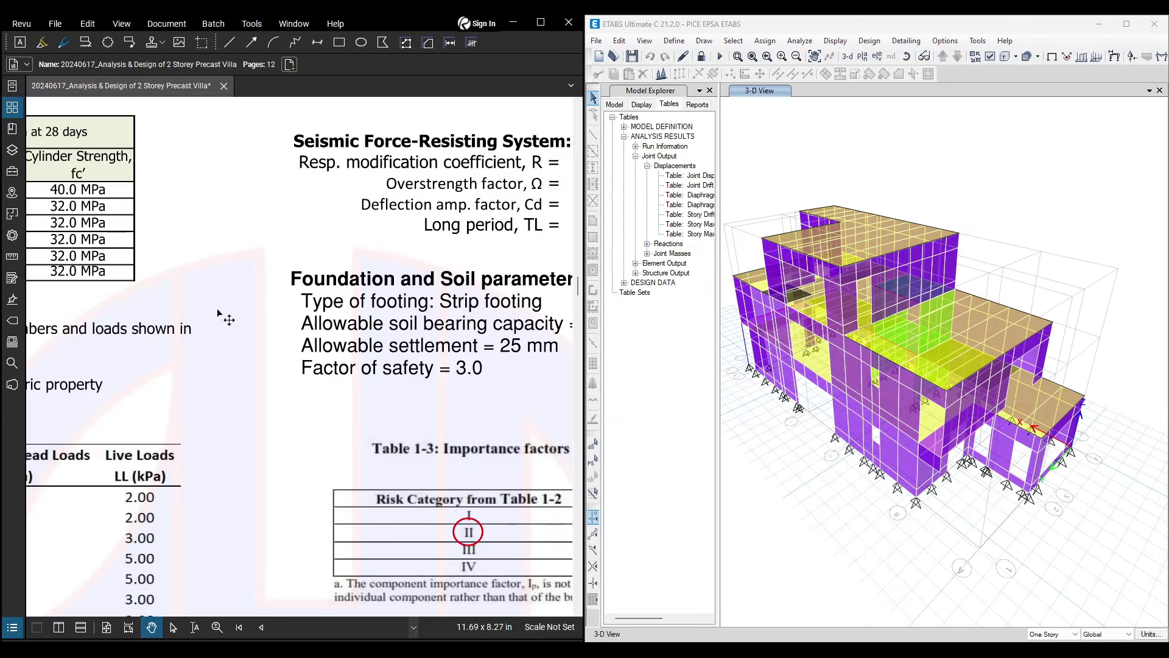
{"action": "scroll", "coordinate": [402, 281], "scroll_direction": "down", "scroll_amount": 2}
{"action": "scroll", "coordinate": [390, 280], "scroll_direction": "up", "scroll_amount": 1}
{"action": "scroll", "coordinate": [311, 262], "scroll_direction": "down", "scroll_amount": 3}
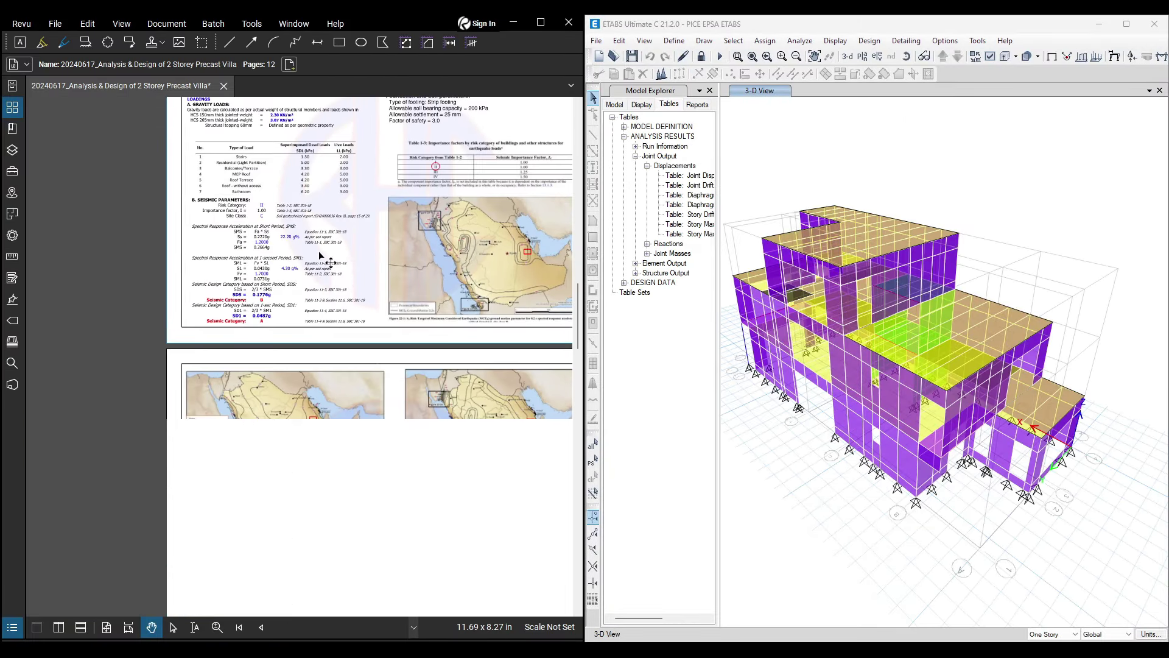
{"action": "scroll", "coordinate": [312, 262], "scroll_direction": "up", "scroll_amount": 2}
{"action": "scroll", "coordinate": [312, 259], "scroll_direction": "down", "scroll_amount": 3}
{"action": "scroll", "coordinate": [313, 287], "scroll_direction": "up", "scroll_amount": 1, "text": "ctrl"}
{"action": "scroll", "coordinate": [314, 286], "scroll_direction": "up", "scroll_amount": 2}
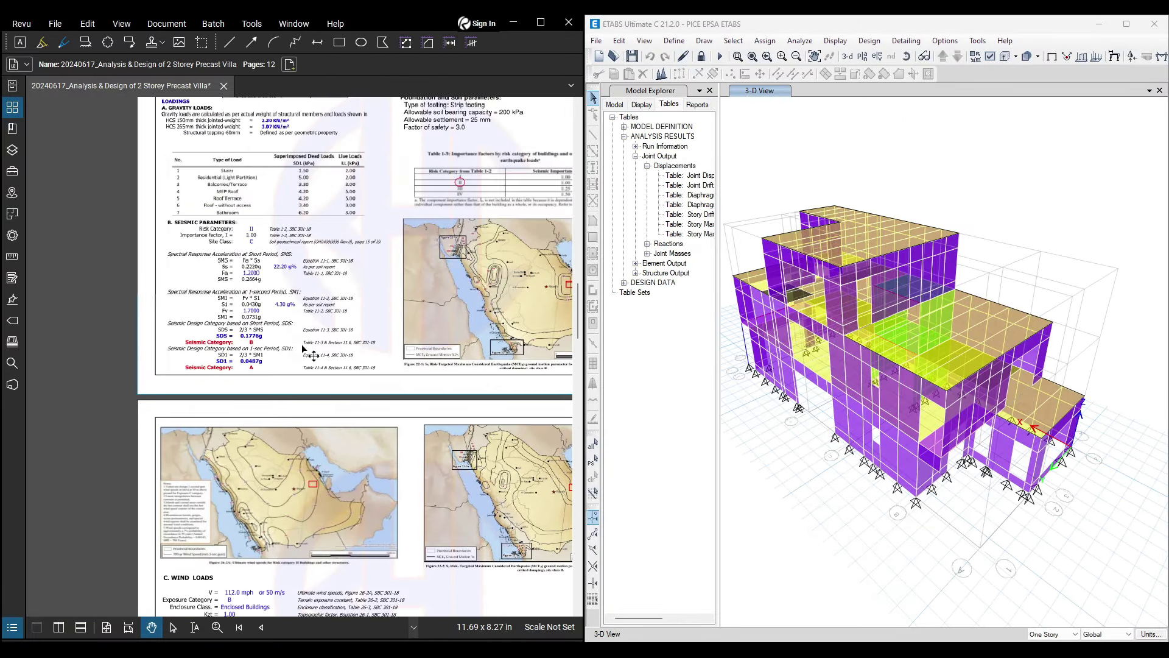
{"action": "scroll", "coordinate": [249, 390], "scroll_direction": "down", "scroll_amount": 1}
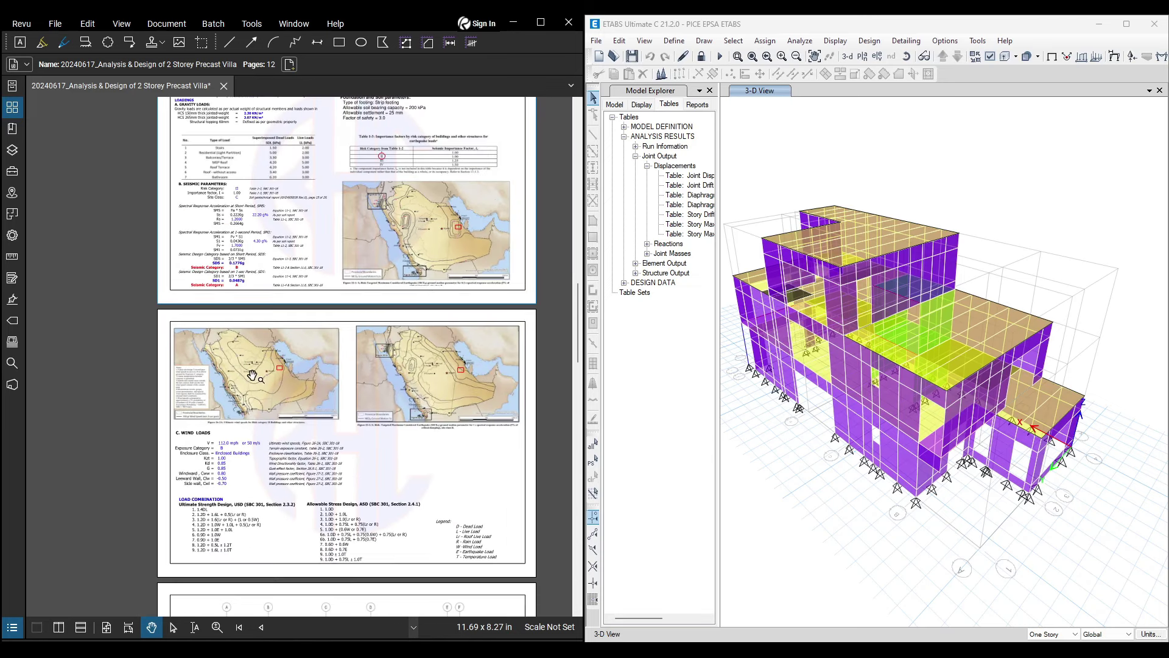
{"action": "scroll", "coordinate": [335, 395], "scroll_direction": "right", "scroll_amount": 2}
{"action": "scroll", "coordinate": [418, 405], "scroll_direction": "up", "scroll_amount": 4}
{"action": "scroll", "coordinate": [518, 186], "scroll_direction": "up", "scroll_amount": 3, "text": "ctrl"}
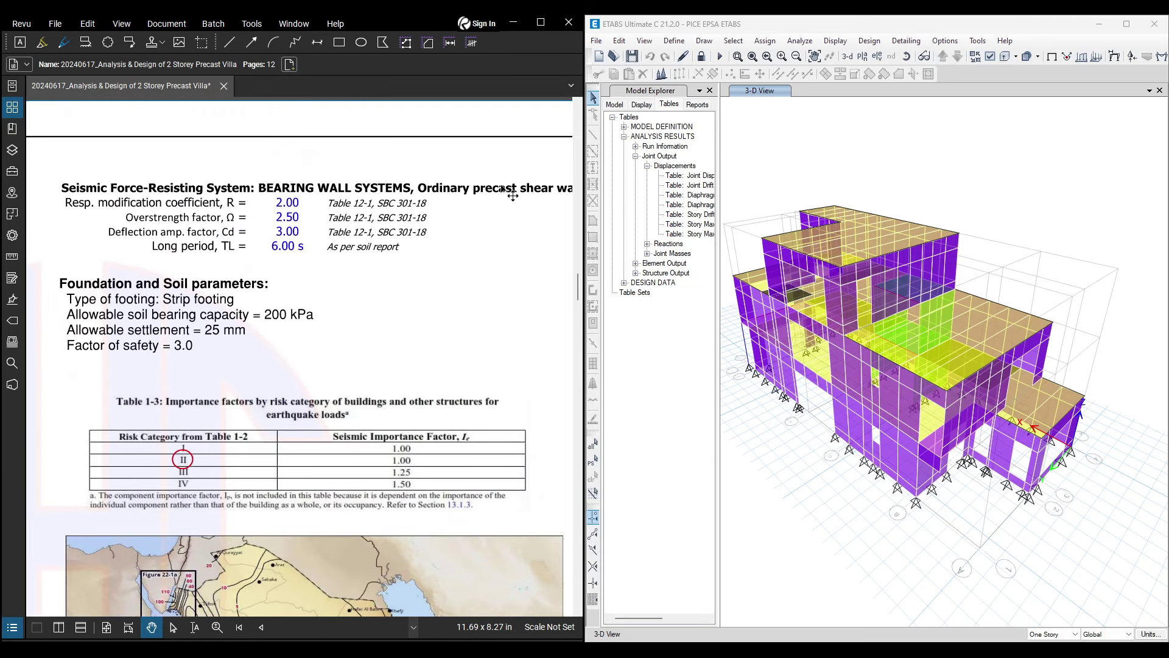
{"action": "scroll", "coordinate": [496, 195], "scroll_direction": "down", "scroll_amount": 3, "text": "ctrl"}
{"action": "scroll", "coordinate": [213, 392], "scroll_direction": "up", "scroll_amount": 3, "text": "ctrl"}
{"action": "scroll", "coordinate": [204, 449], "scroll_direction": "up", "scroll_amount": 2, "text": "ctrl"}
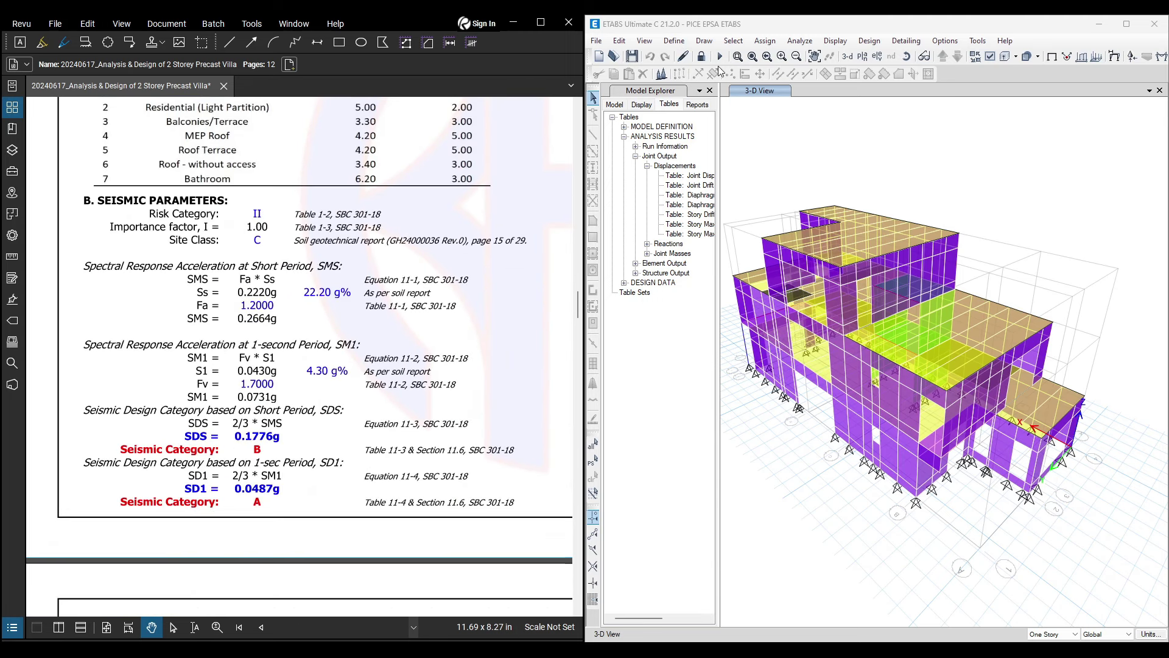
Step: Select the frames with properties PB 270MMX500MM and PC 300MMX500MM, isolate them in the 3-D view, and select everything still shown
{"action": "left_click", "coordinate": [733, 40]}
{"action": "mouse_move", "coordinate": [768, 56]}
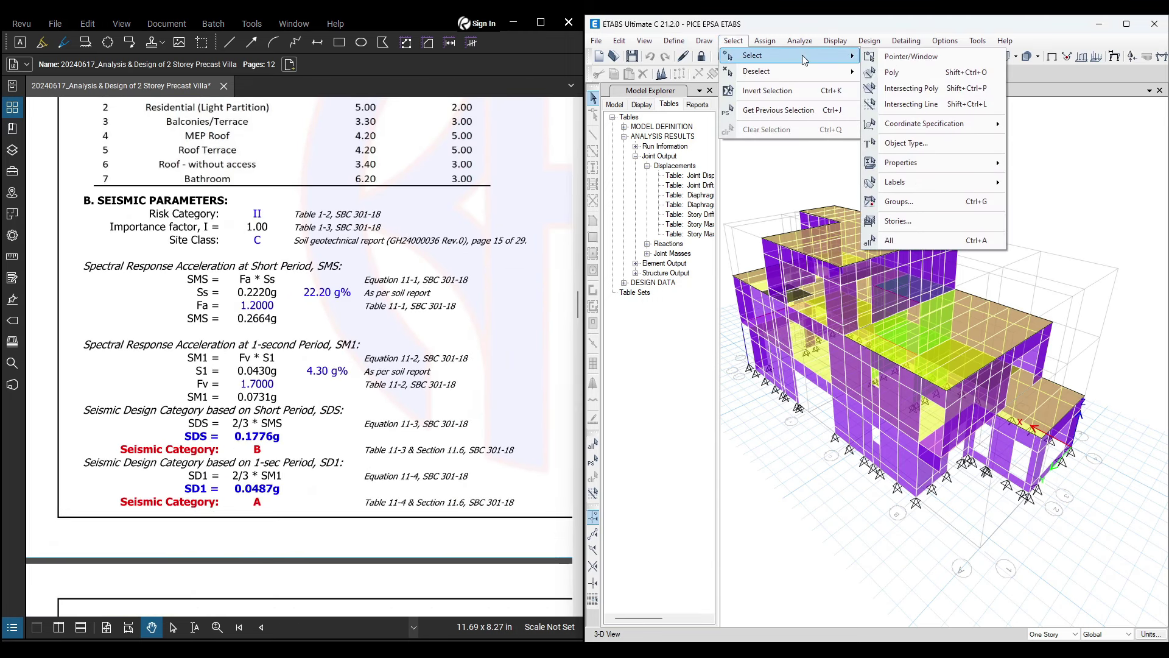
{"action": "mouse_move", "coordinate": [926, 164]}
{"action": "left_click", "coordinate": [1037, 185]}
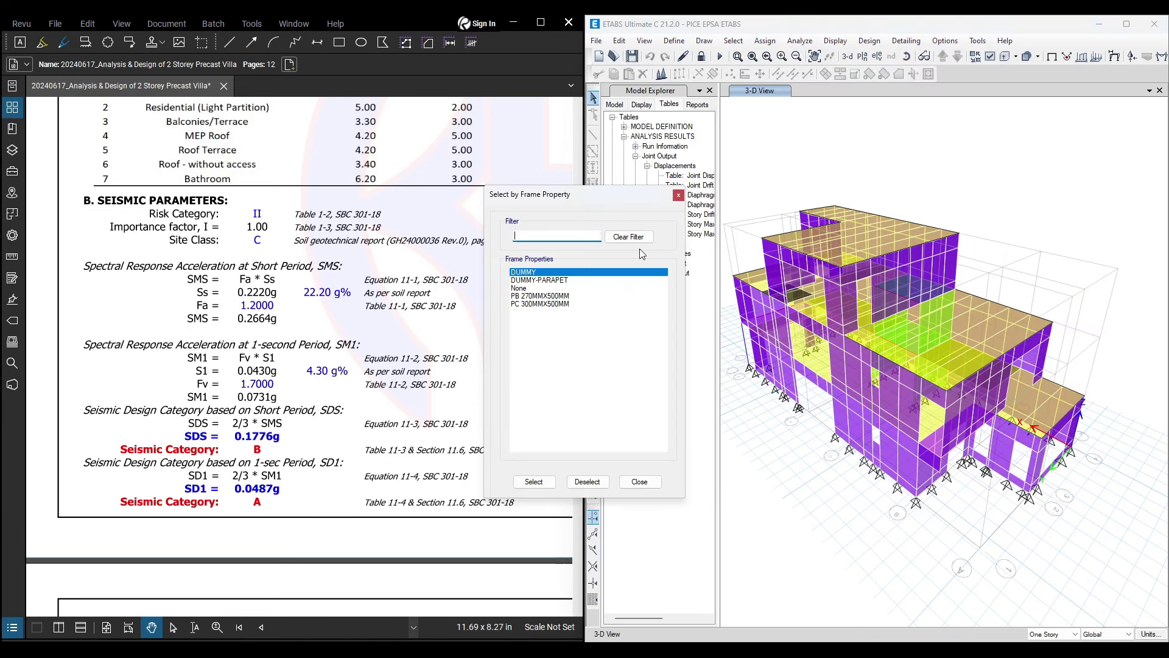
{"action": "left_click_drag", "start_coordinate": [558, 288], "coordinate": [561, 304]}
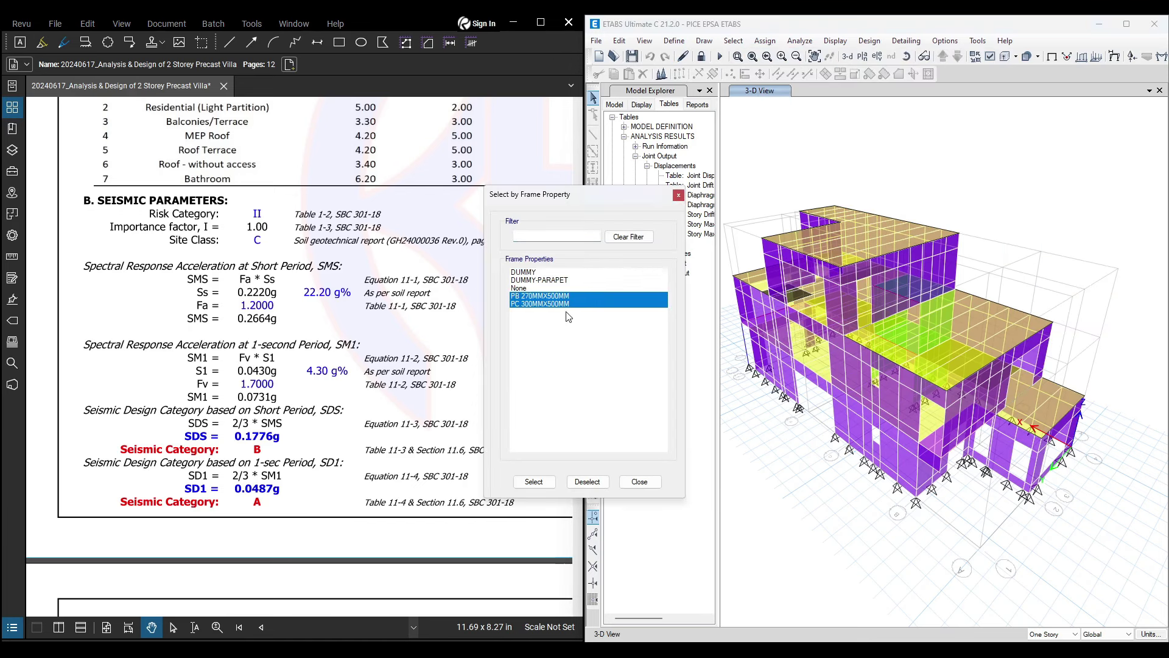
{"action": "left_click", "coordinate": [533, 481]}
{"action": "left_click", "coordinate": [639, 481]}
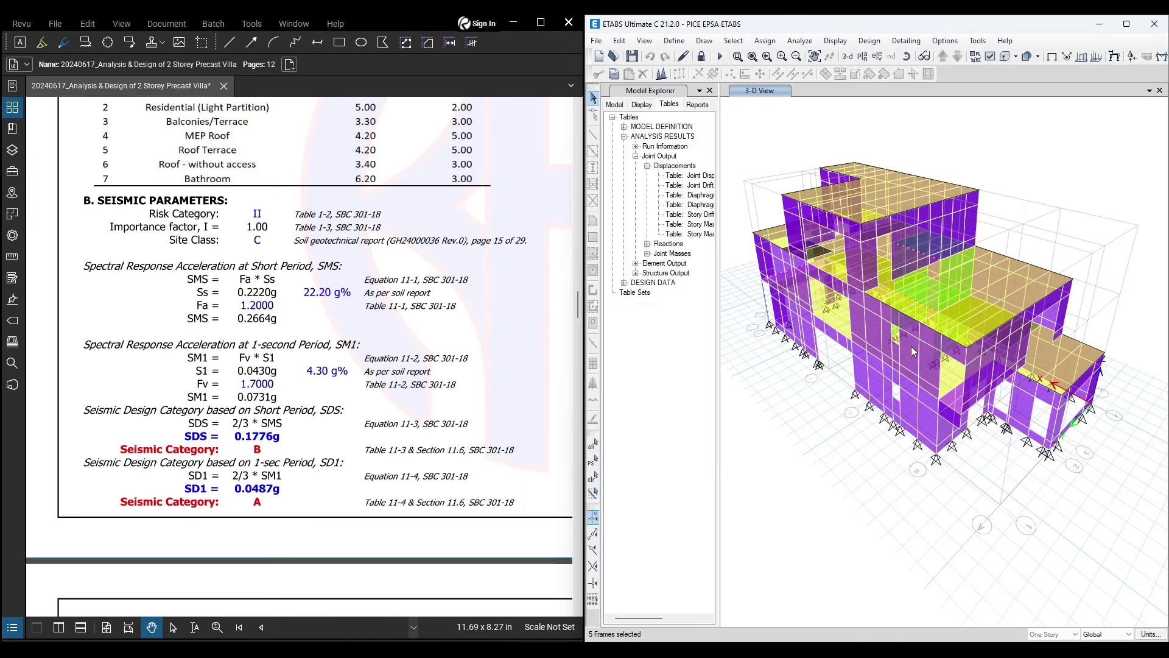
{"action": "key", "text": "F7"}
{"action": "left_click_drag", "start_coordinate": [1090, 494], "coordinate": [746, 129]}
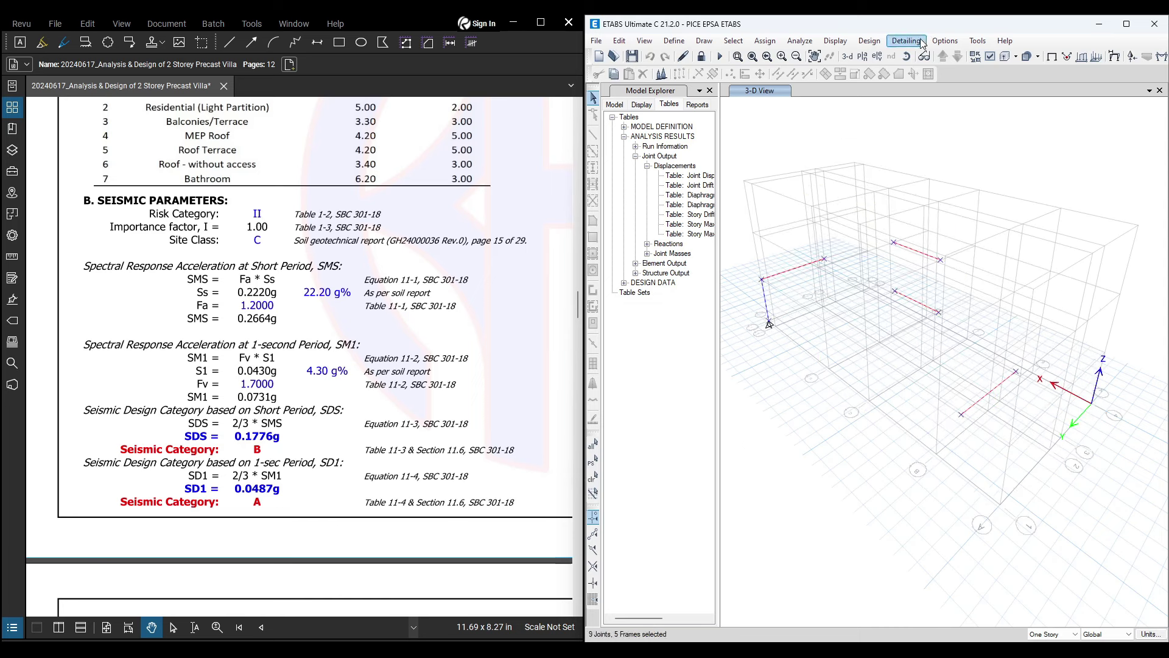
Step: Open the concrete frame design preferences and set the design code to ACI 318-14
{"action": "left_click", "coordinate": [868, 43]}
{"action": "mouse_move", "coordinate": [950, 71]}
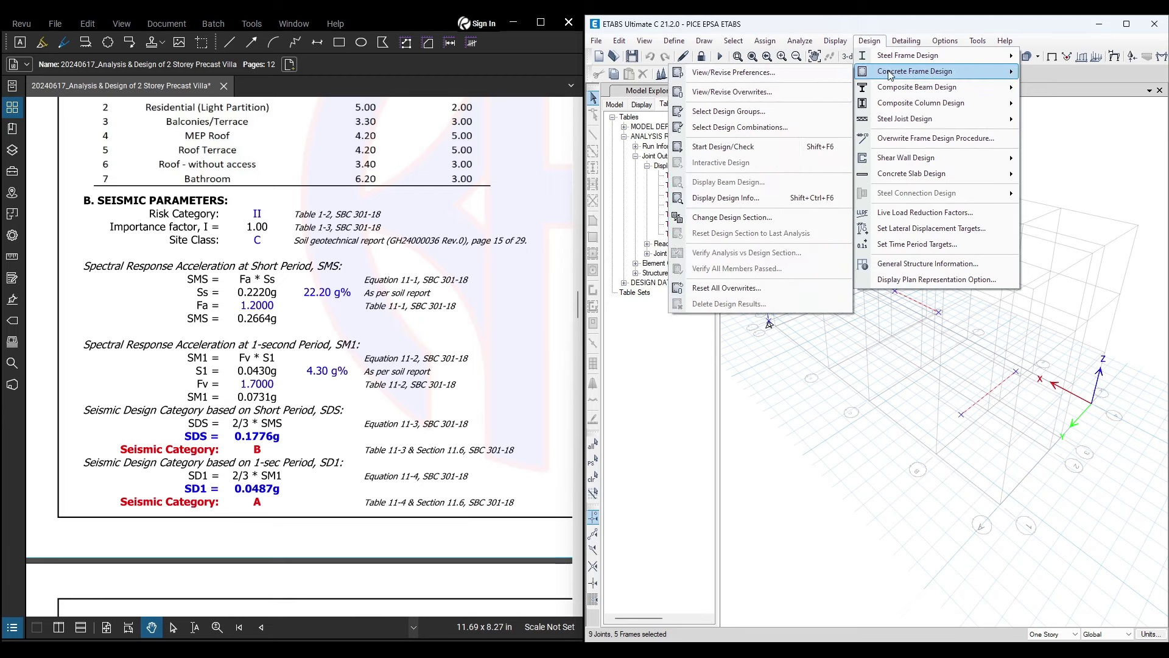
{"action": "left_click", "coordinate": [736, 73]}
{"action": "left_click_drag", "start_coordinate": [615, 137], "coordinate": [780, 73]}
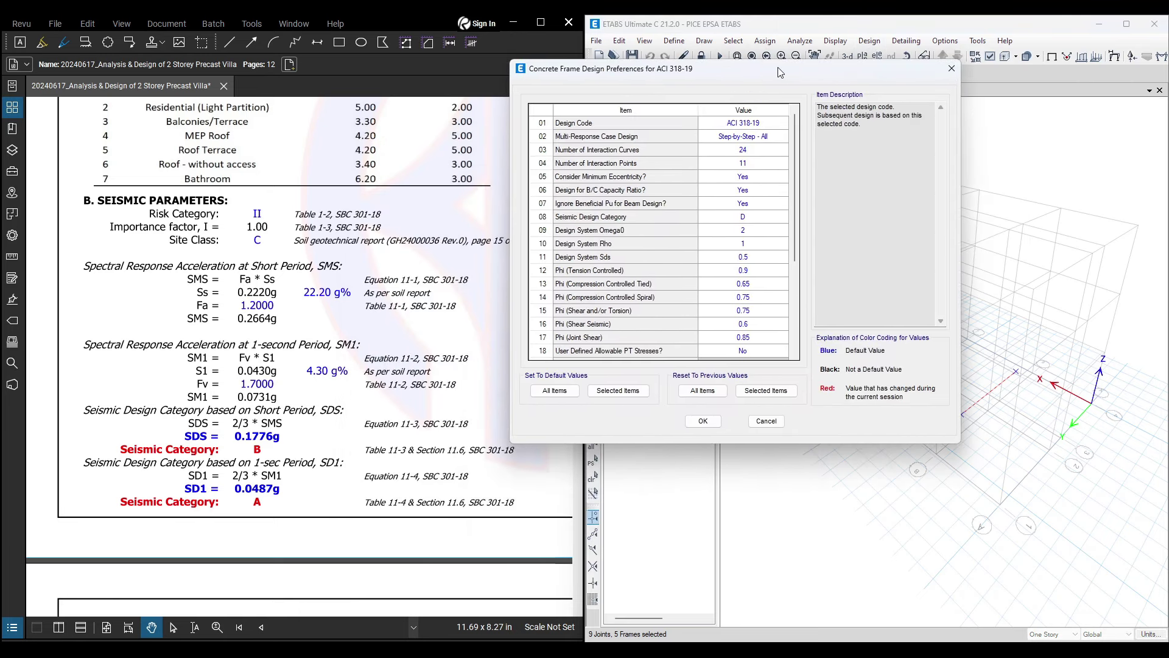
{"action": "left_click", "coordinate": [754, 126]}
{"action": "left_click", "coordinate": [749, 149]}
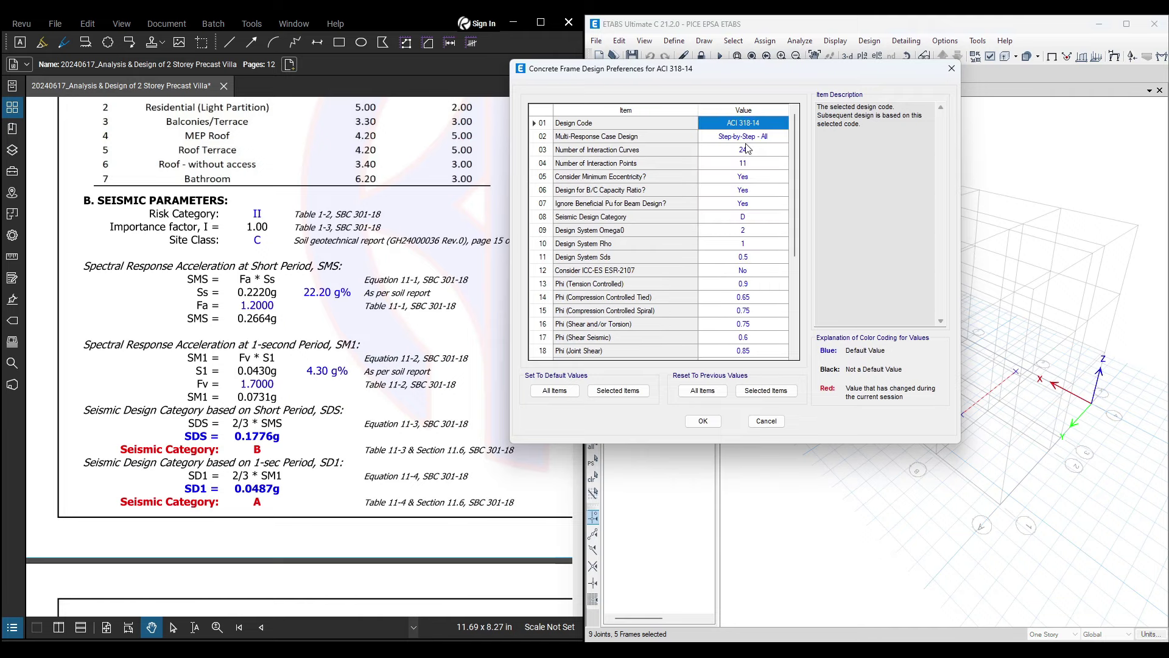
Step: Set the Seismic Design Category to C in the concrete frame design preferences
{"action": "scroll", "coordinate": [799, 165], "scroll_direction": "down", "scroll_amount": 1}
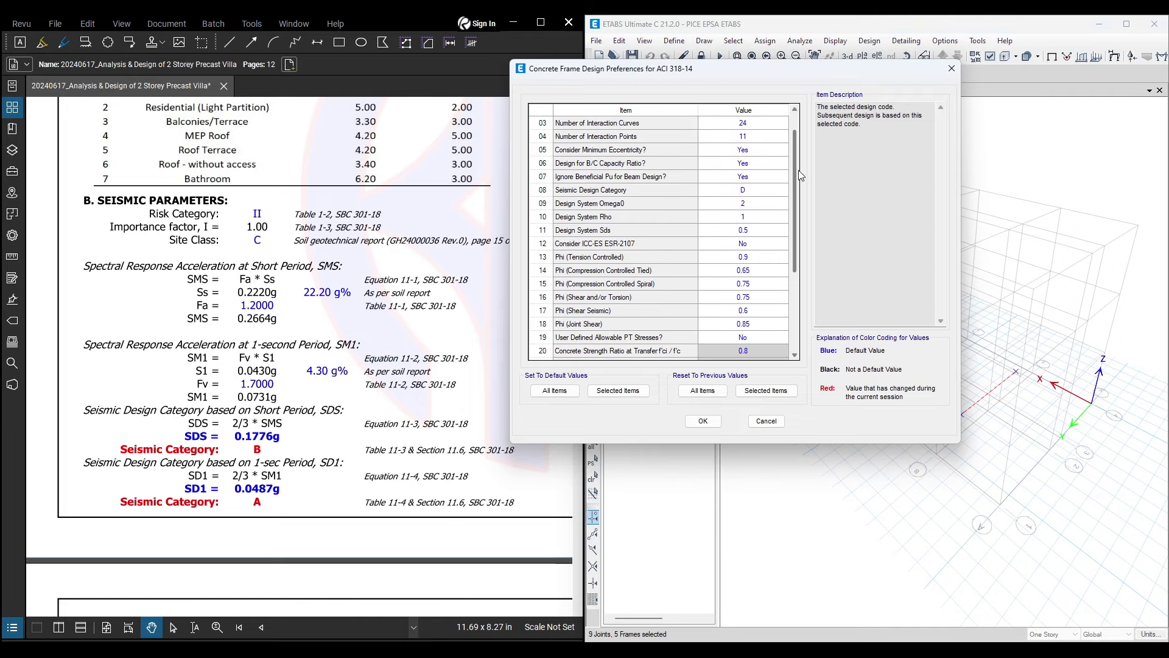
{"action": "left_click", "coordinate": [738, 192]}
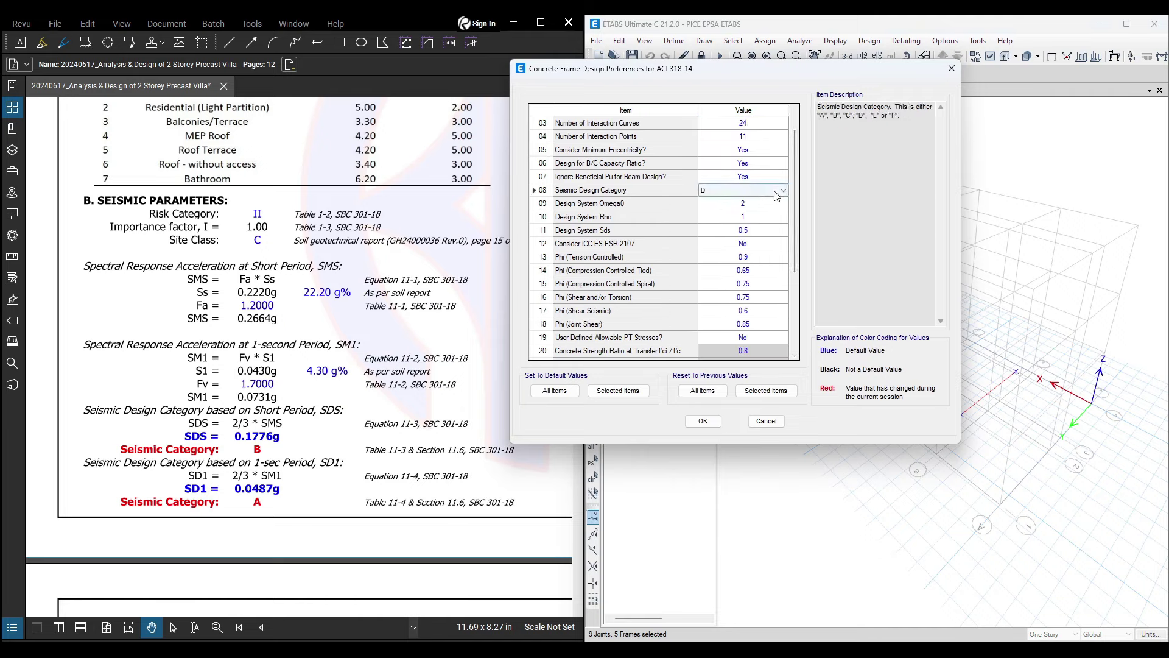
{"action": "left_click", "coordinate": [780, 191]}
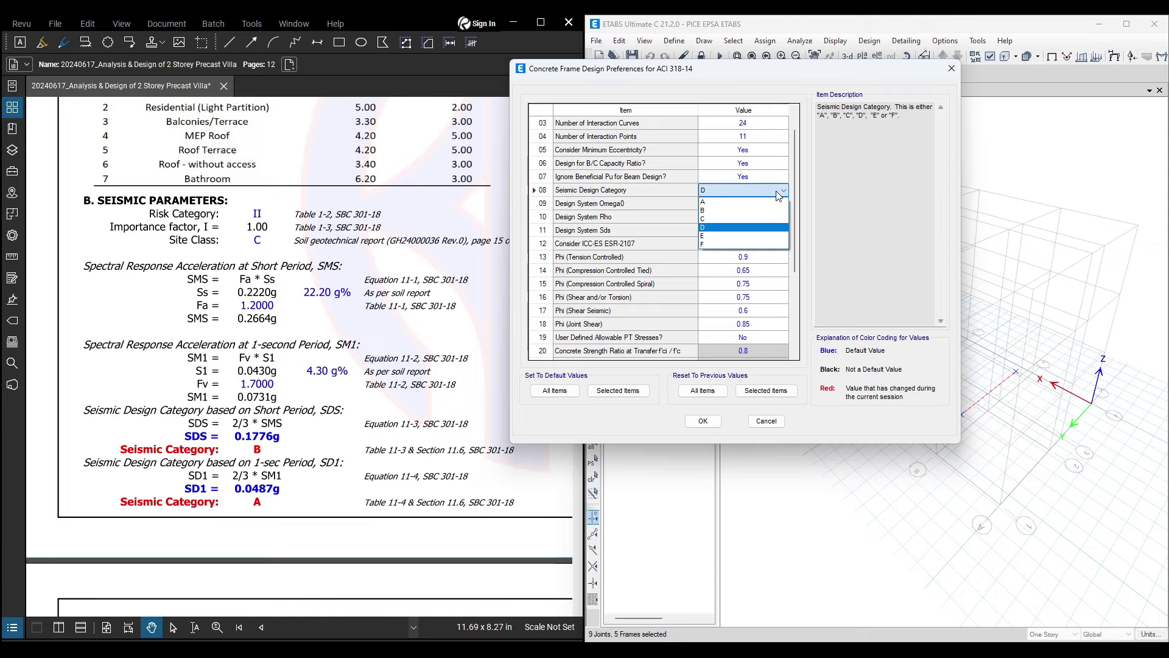
{"action": "left_click", "coordinate": [739, 219]}
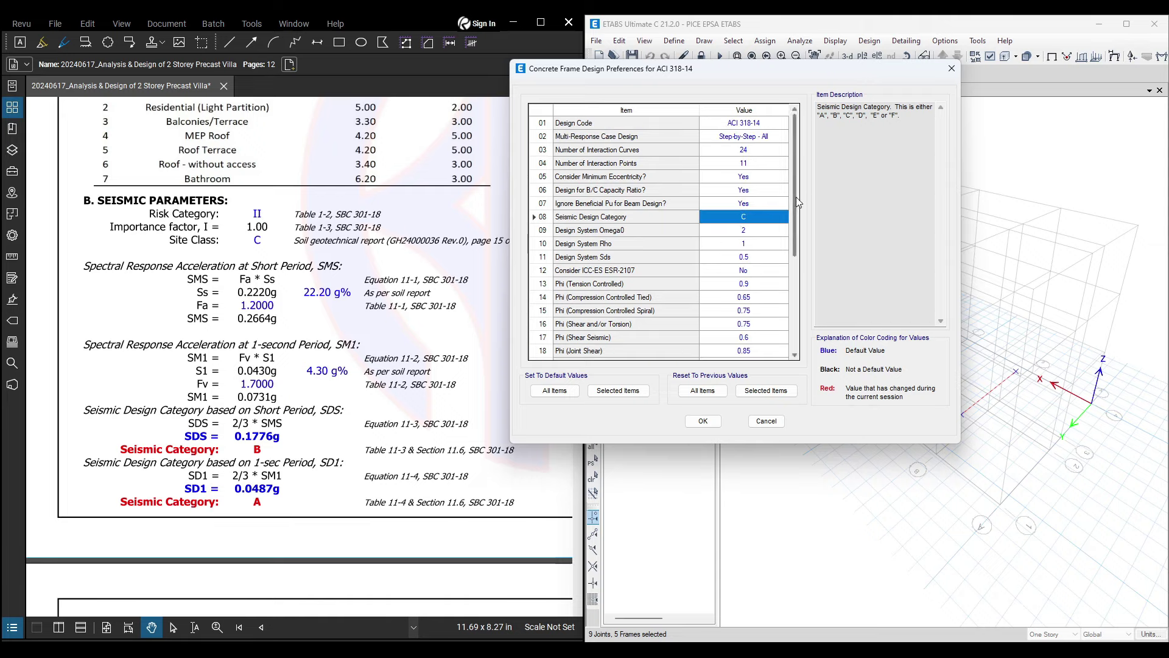
Step: Look up the overstrength factor in the design report and set the Design System Omega0 to 2.5
{"action": "left_click", "coordinate": [595, 234]}
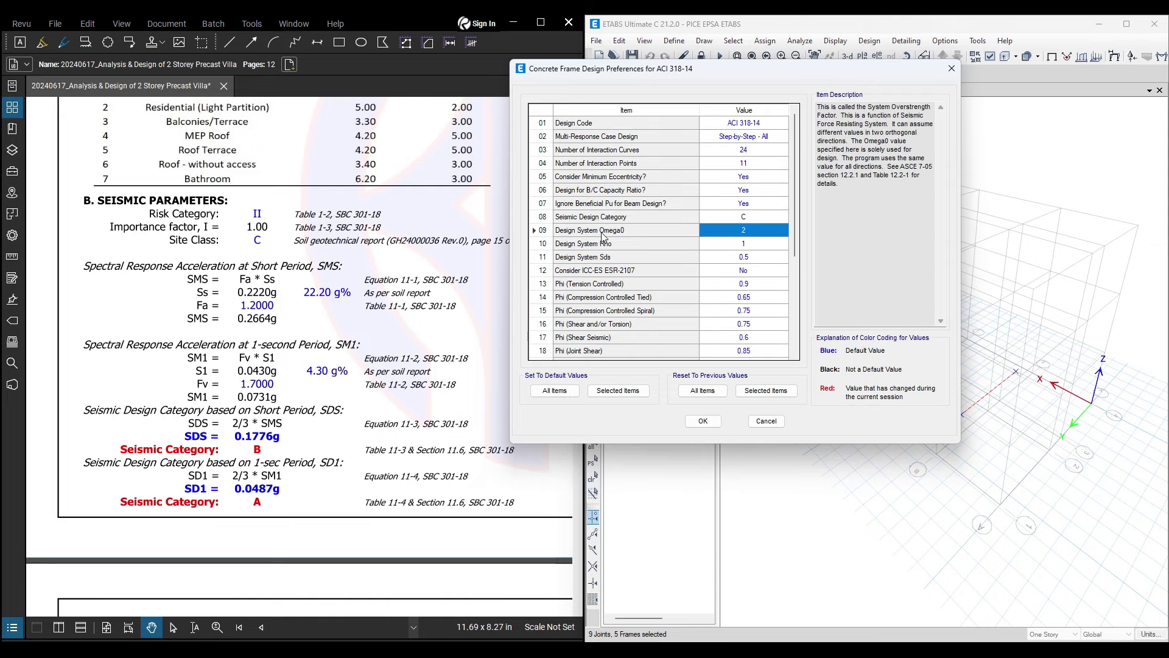
{"action": "scroll", "coordinate": [238, 390], "scroll_direction": "down", "scroll_amount": 2}
{"action": "scroll", "coordinate": [282, 401], "scroll_direction": "up", "scroll_amount": 2}
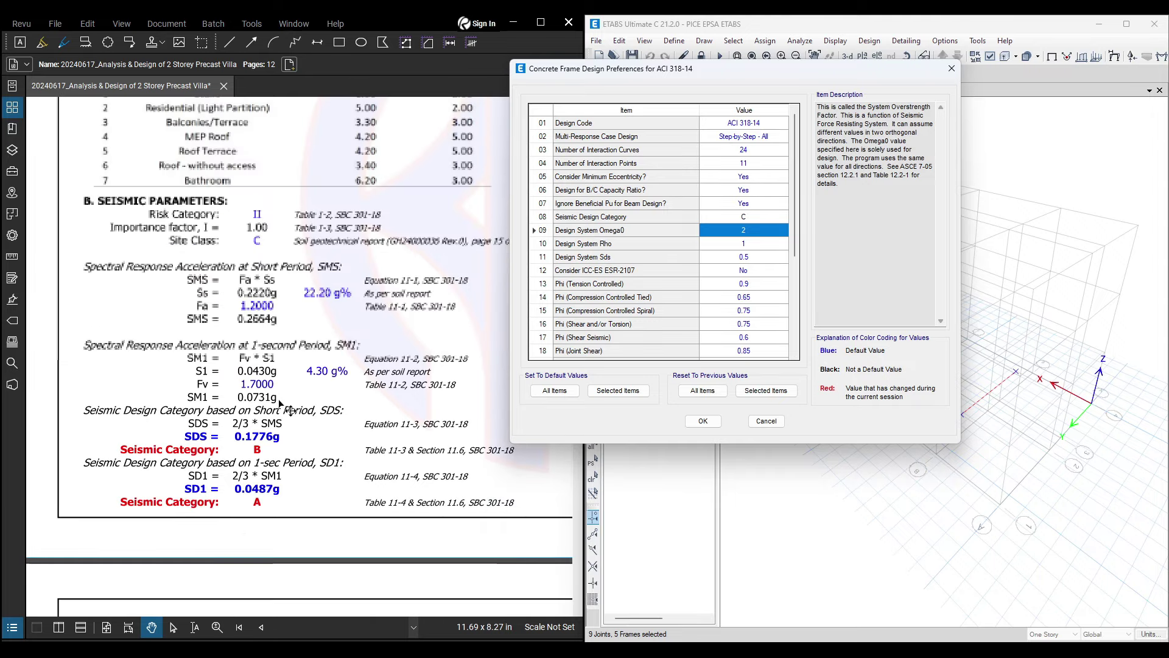
{"action": "scroll", "coordinate": [282, 402], "scroll_direction": "down", "scroll_amount": 2}
{"action": "scroll", "coordinate": [282, 402], "scroll_direction": "down", "scroll_amount": 2, "text": "ctrl"}
{"action": "left_click", "coordinate": [113, 408]}
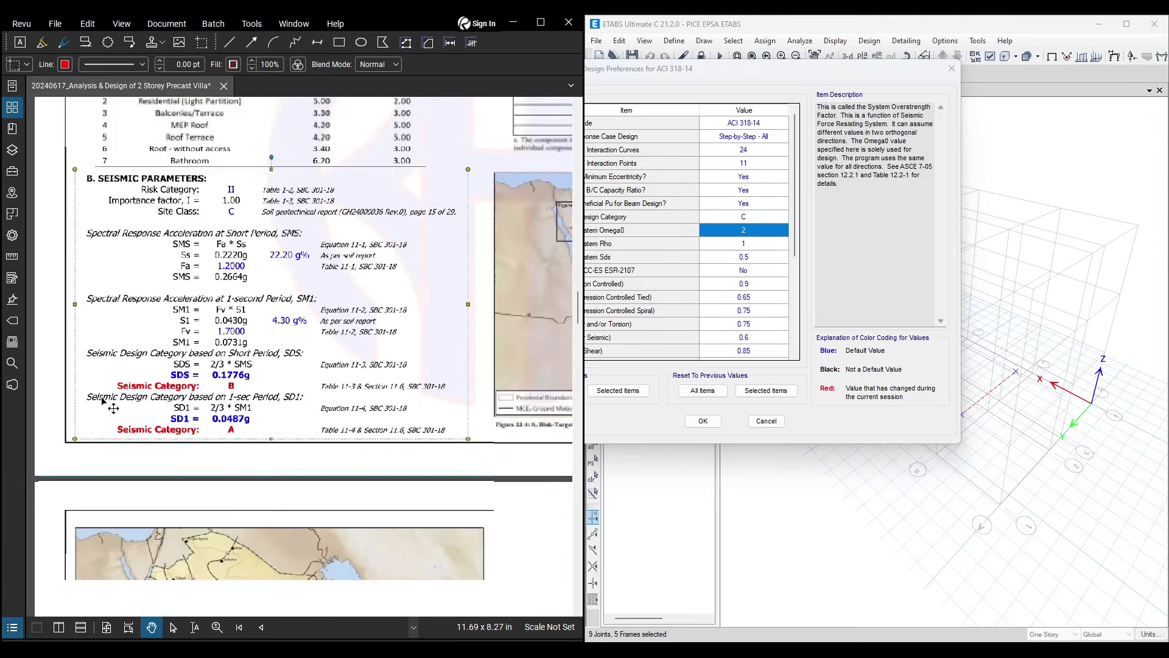
{"action": "scroll", "coordinate": [113, 407], "scroll_direction": "down", "scroll_amount": 2, "text": "ctrl"}
{"action": "scroll", "coordinate": [182, 335], "scroll_direction": "down", "scroll_amount": 3}
{"action": "scroll", "coordinate": [268, 261], "scroll_direction": "up", "scroll_amount": 4, "text": "ctrl"}
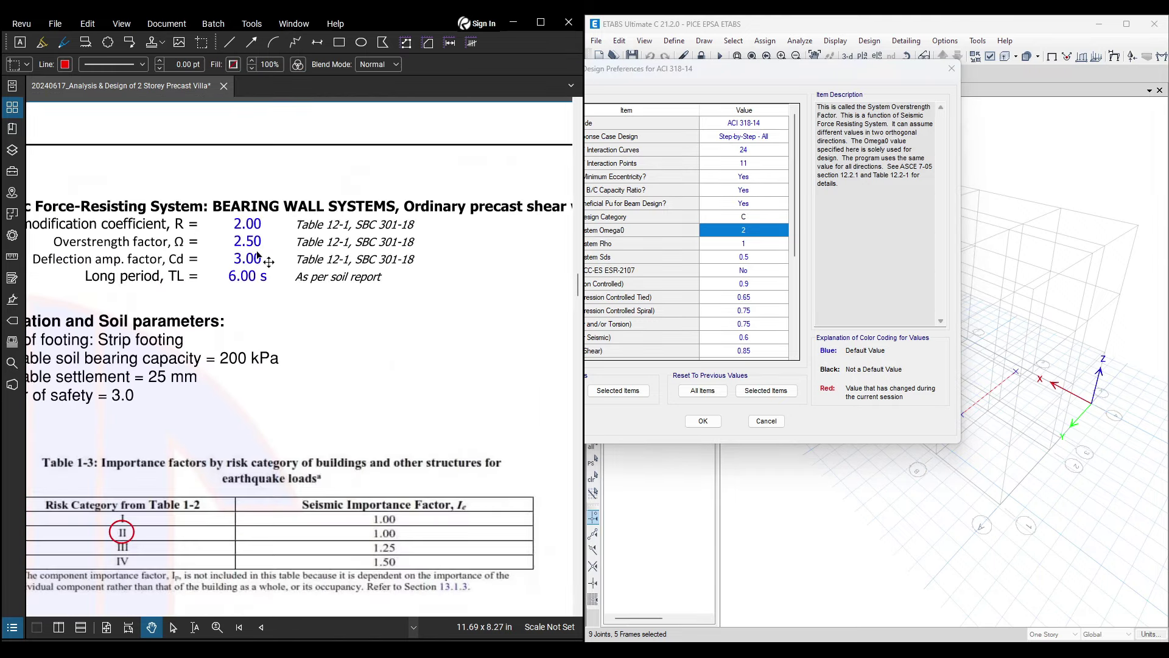
{"action": "left_click", "coordinate": [761, 228]}
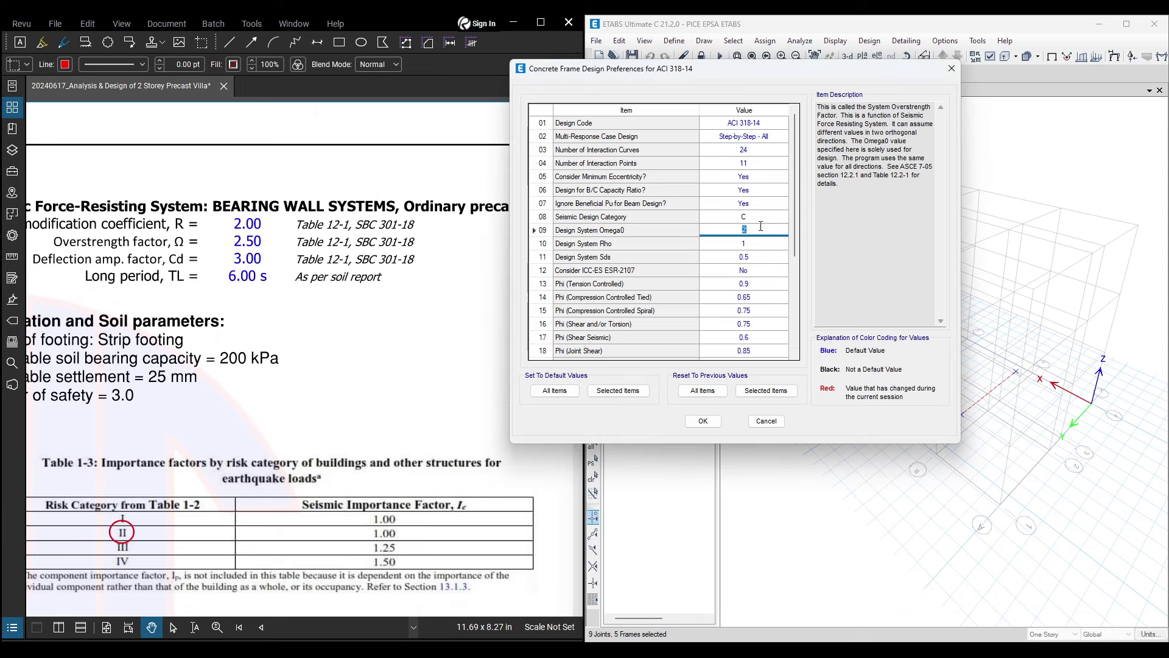
{"action": "left_click", "coordinate": [761, 244]}
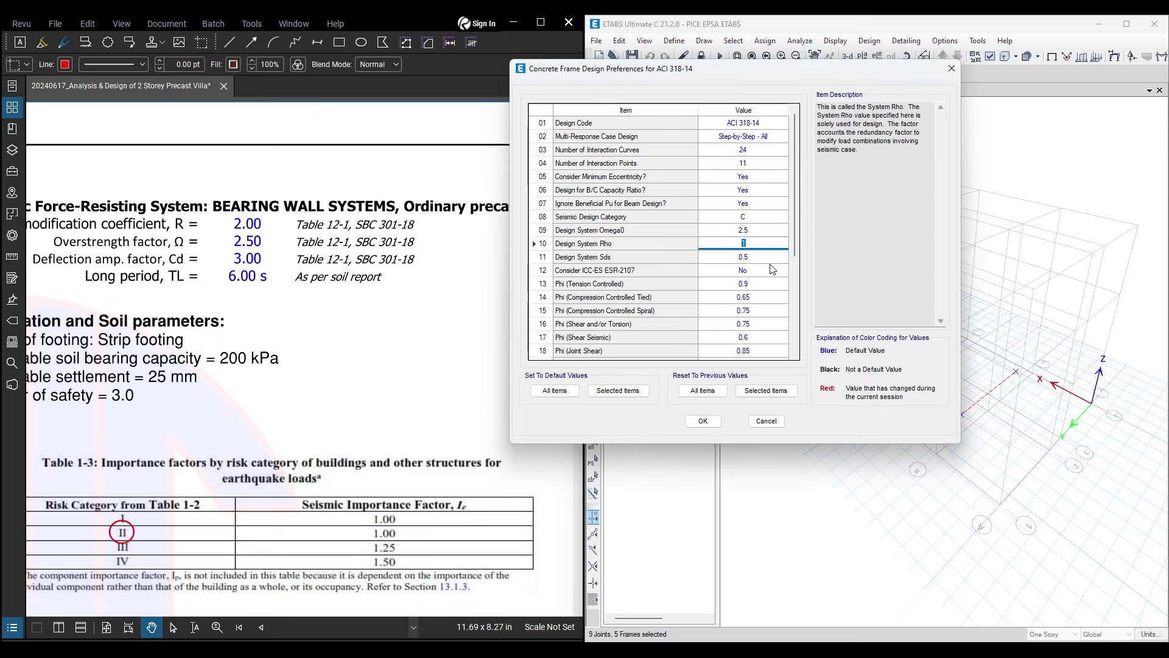
Step: Look up SDS in the report's seismic parameters, keep Design System Rho at 1, and set Design System Sds to 0.1776
{"action": "scroll", "coordinate": [415, 269], "scroll_direction": "down", "scroll_amount": 6}
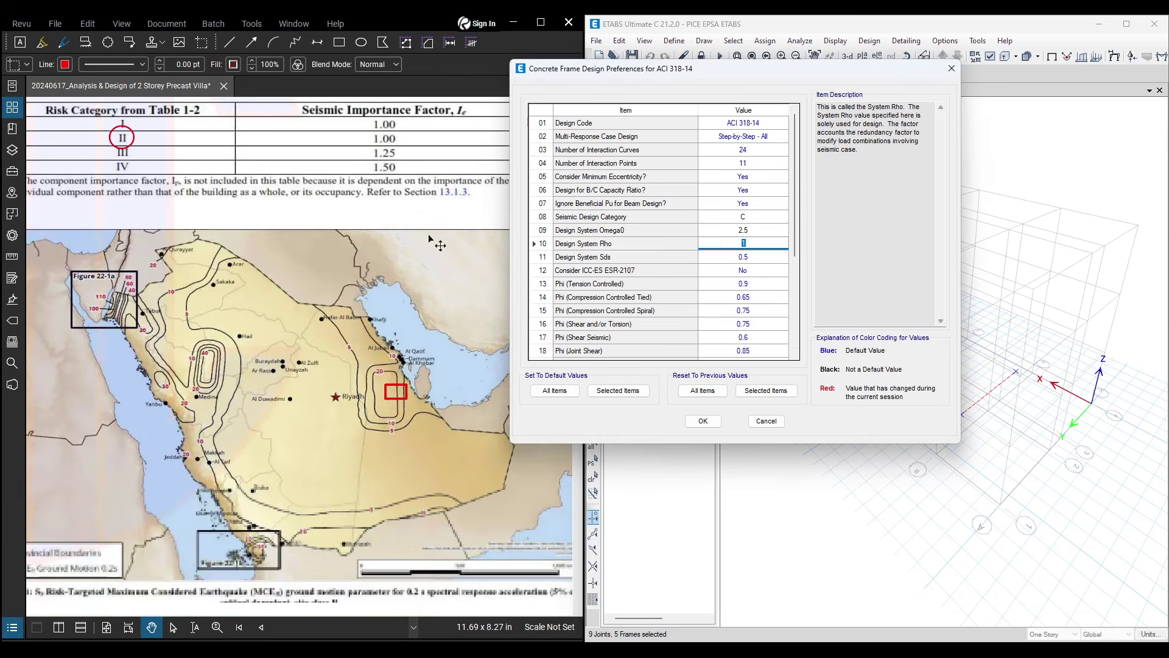
{"action": "left_click", "coordinate": [436, 255]}
{"action": "scroll", "coordinate": [436, 255], "scroll_direction": "down", "scroll_amount": 4}
{"action": "scroll", "coordinate": [162, 250], "scroll_direction": "down", "scroll_amount": 3, "text": "ctrl"}
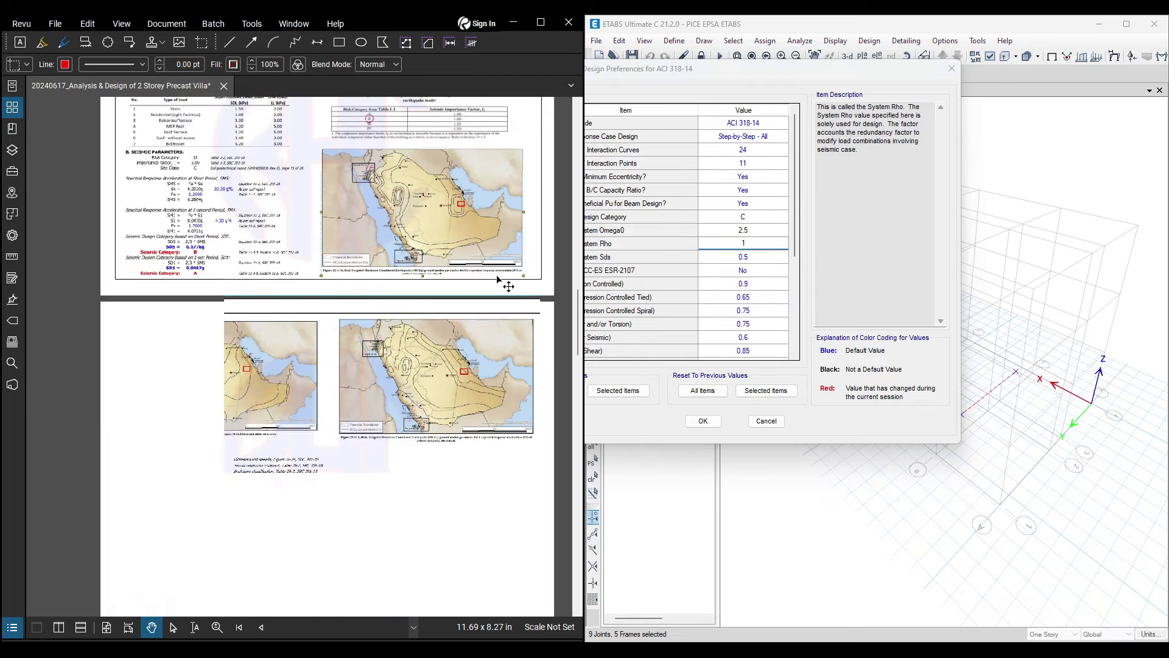
{"action": "scroll", "coordinate": [162, 250], "scroll_direction": "up", "scroll_amount": 2, "text": "ctrl"}
{"action": "scroll", "coordinate": [160, 246], "scroll_direction": "up", "scroll_amount": 3, "text": "ctrl"}
{"action": "scroll", "coordinate": [384, 231], "scroll_direction": "down", "scroll_amount": 1, "text": "ctrl"}
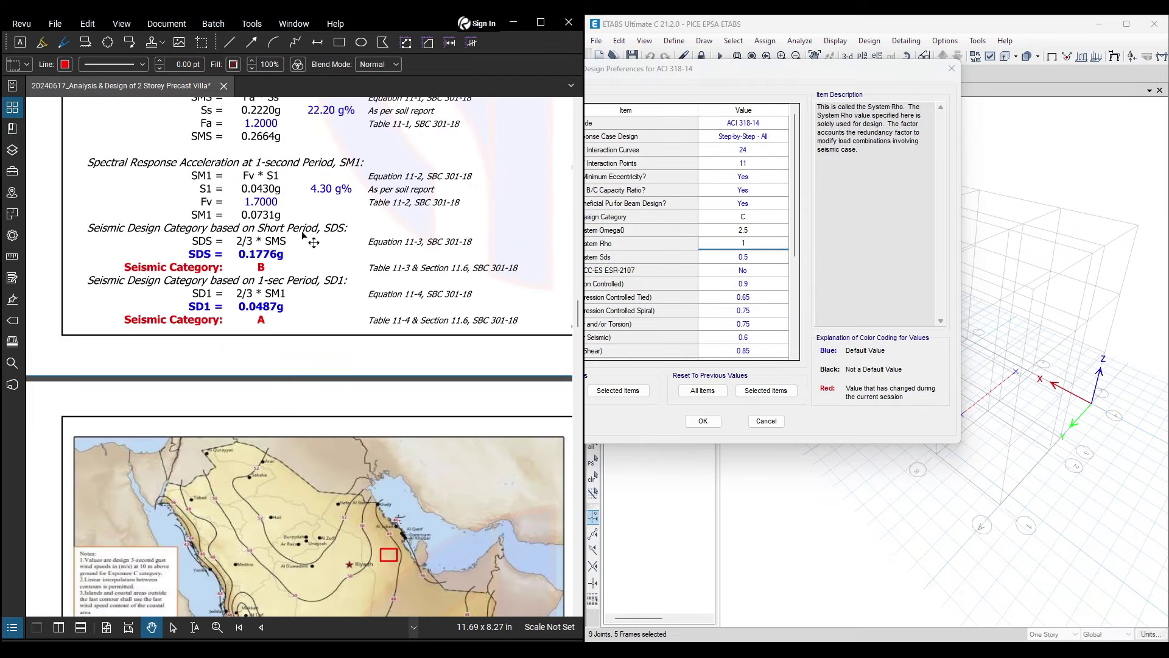
{"action": "scroll", "coordinate": [385, 231], "scroll_direction": "up", "scroll_amount": 2, "text": "ctrl"}
{"action": "left_click", "coordinate": [750, 235]}
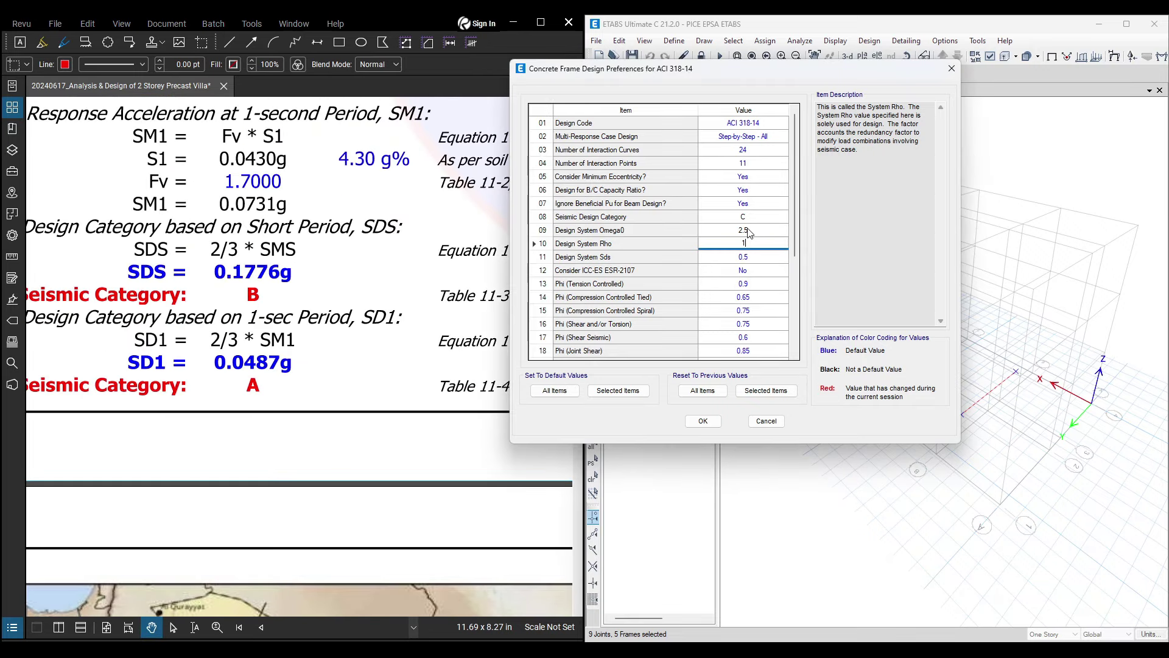
{"action": "left_click", "coordinate": [748, 261]}
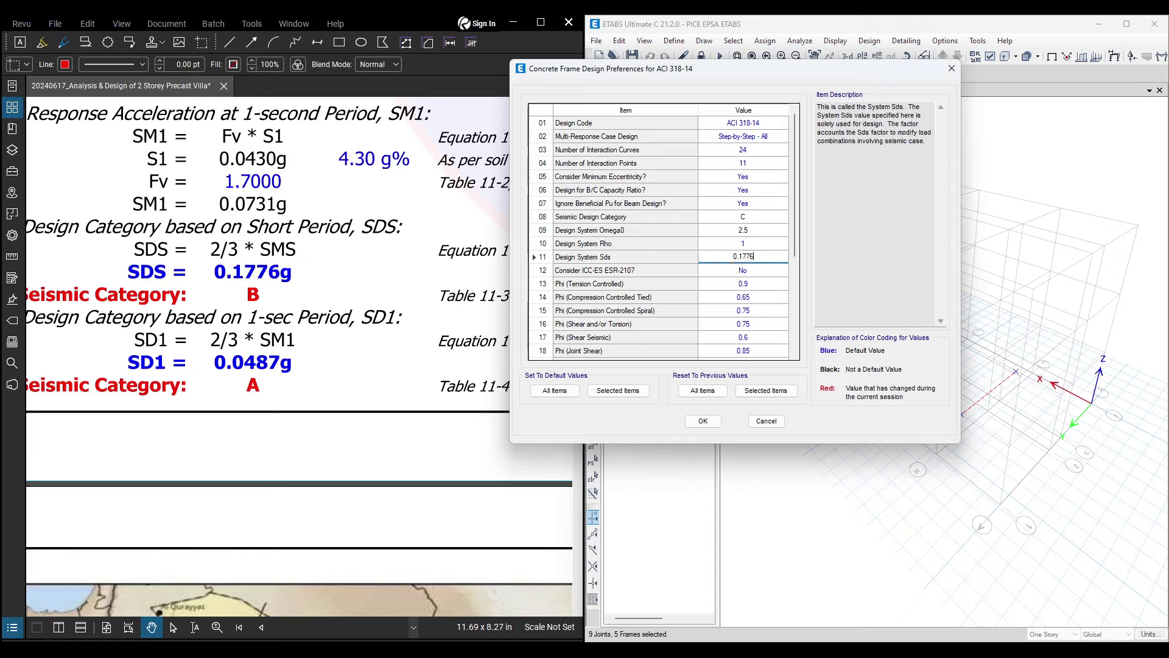
{"action": "left_click", "coordinate": [778, 275]}
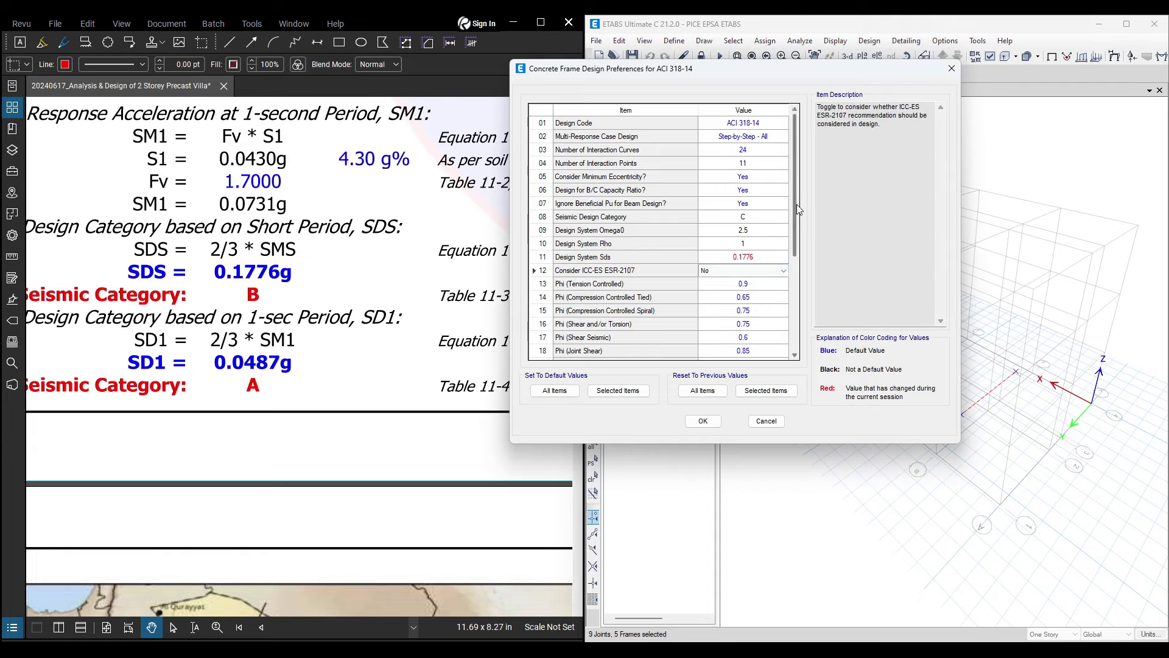
Step: Set the Utilization Factor Limit to 1, keep the Pattern Live Load Factor at 0.75, and accept the design preferences
{"action": "left_click_drag", "start_coordinate": [795, 213], "coordinate": [801, 316]}
{"action": "left_click", "coordinate": [749, 357]}
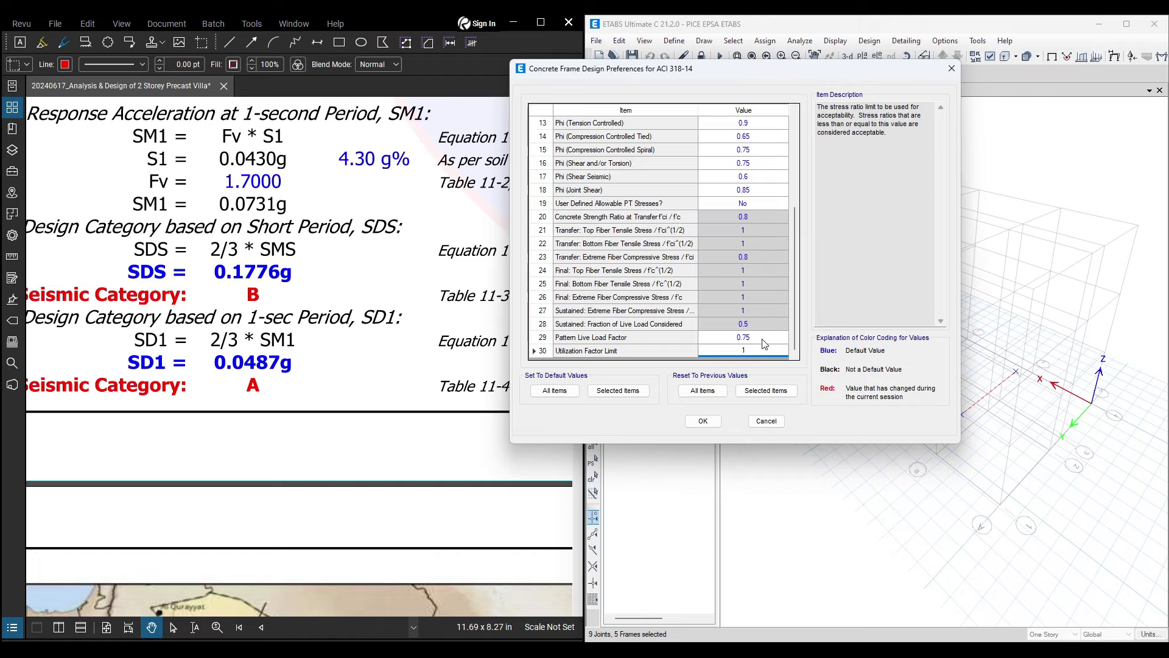
{"action": "left_click", "coordinate": [766, 337]}
{"action": "left_click", "coordinate": [759, 347]}
{"action": "left_click", "coordinate": [759, 347]}
{"action": "left_click", "coordinate": [762, 341]}
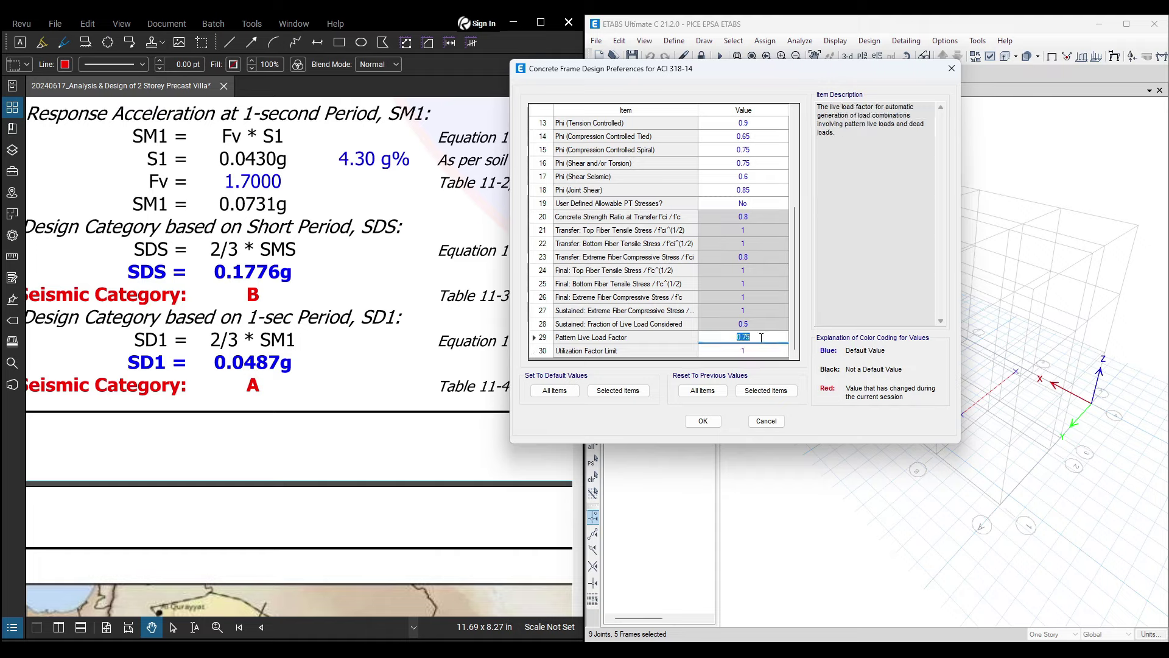
{"action": "left_click", "coordinate": [704, 420]}
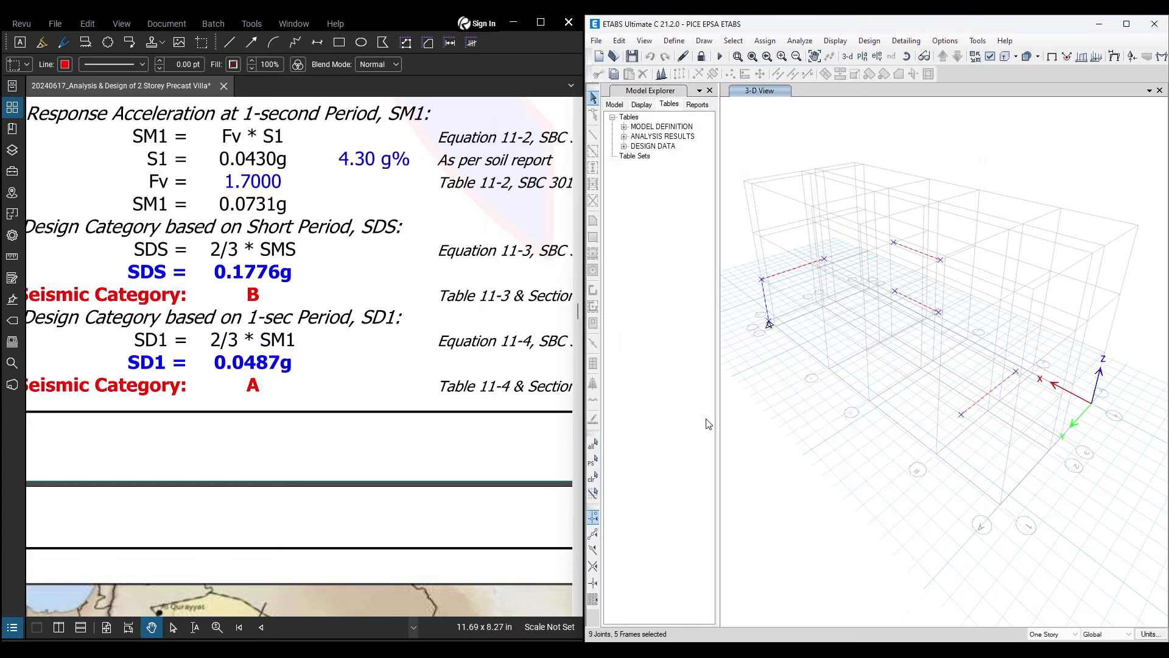
Step: Maximize ETABS, open the concrete frame design overwrites for the selected frames, and set the Framing Type to Sway Ordinary
{"action": "left_click", "coordinate": [868, 42]}
{"action": "left_click", "coordinate": [868, 41]}
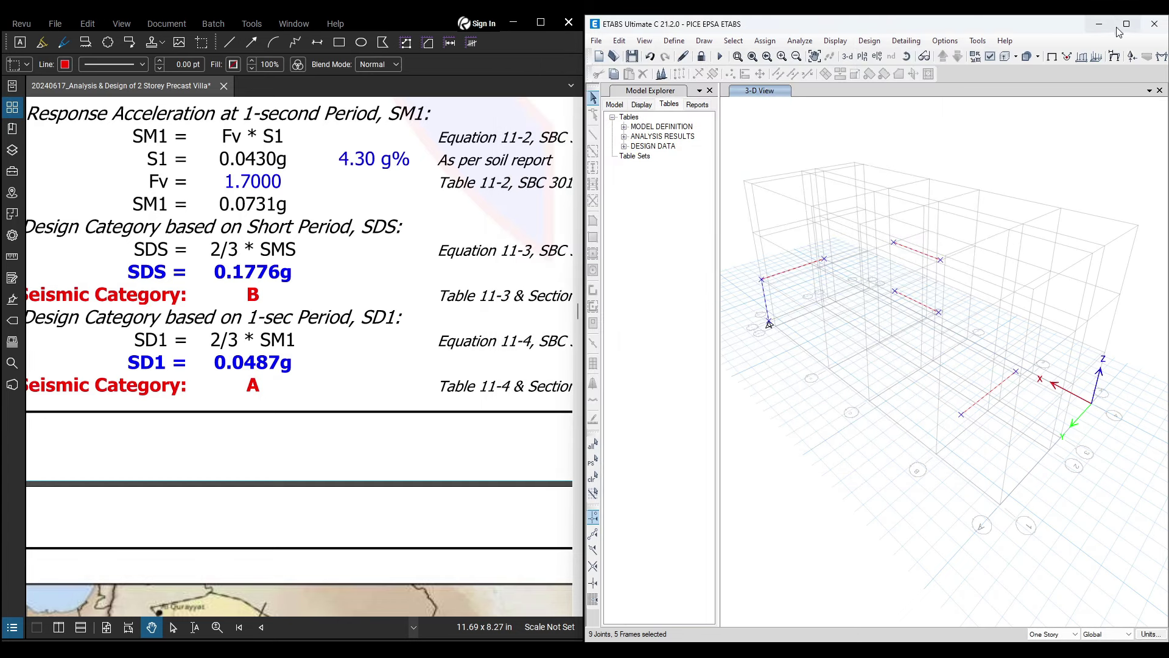
{"action": "left_click", "coordinate": [1126, 24]}
{"action": "left_click", "coordinate": [284, 36]}
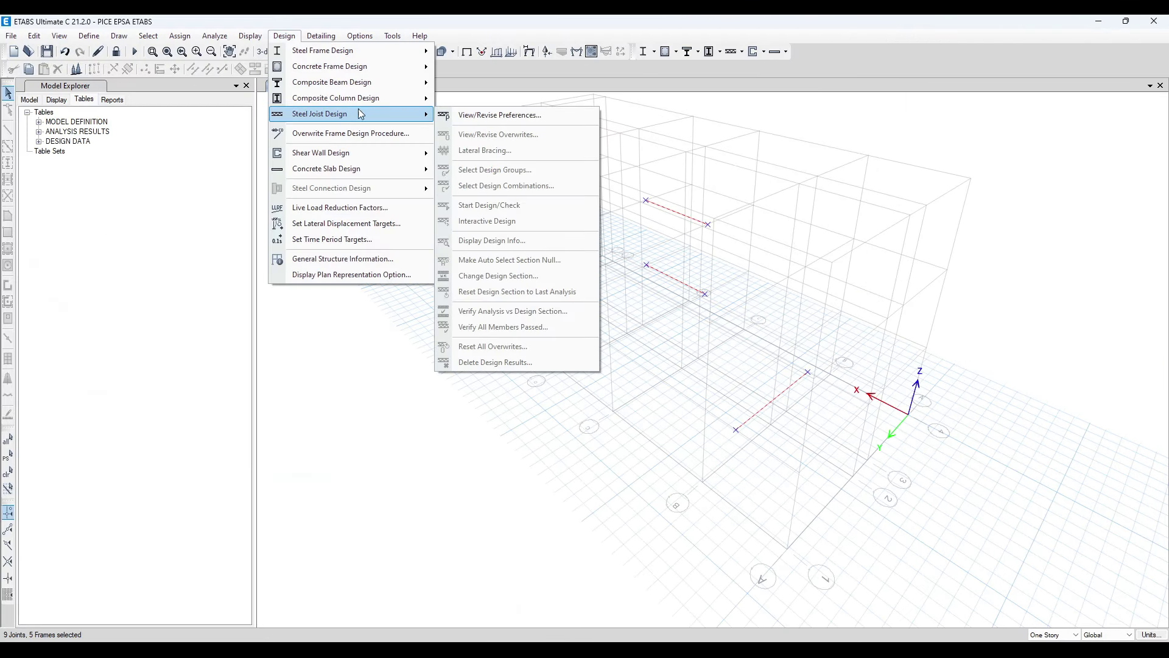
{"action": "mouse_move", "coordinate": [408, 73]}
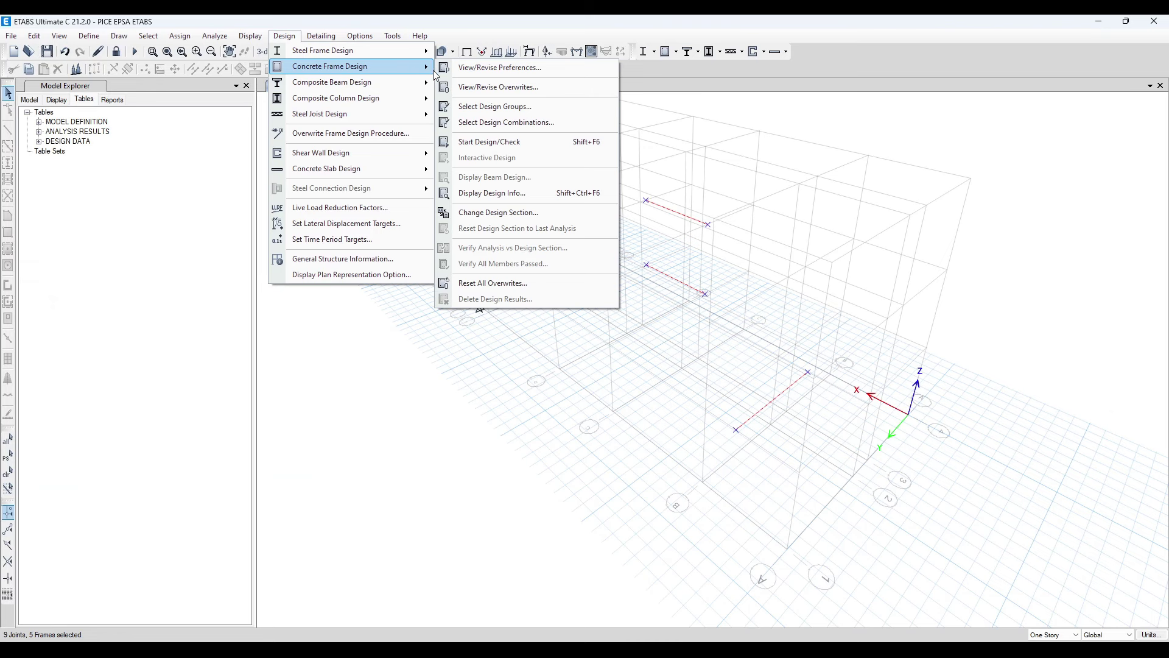
{"action": "left_click", "coordinate": [539, 88]}
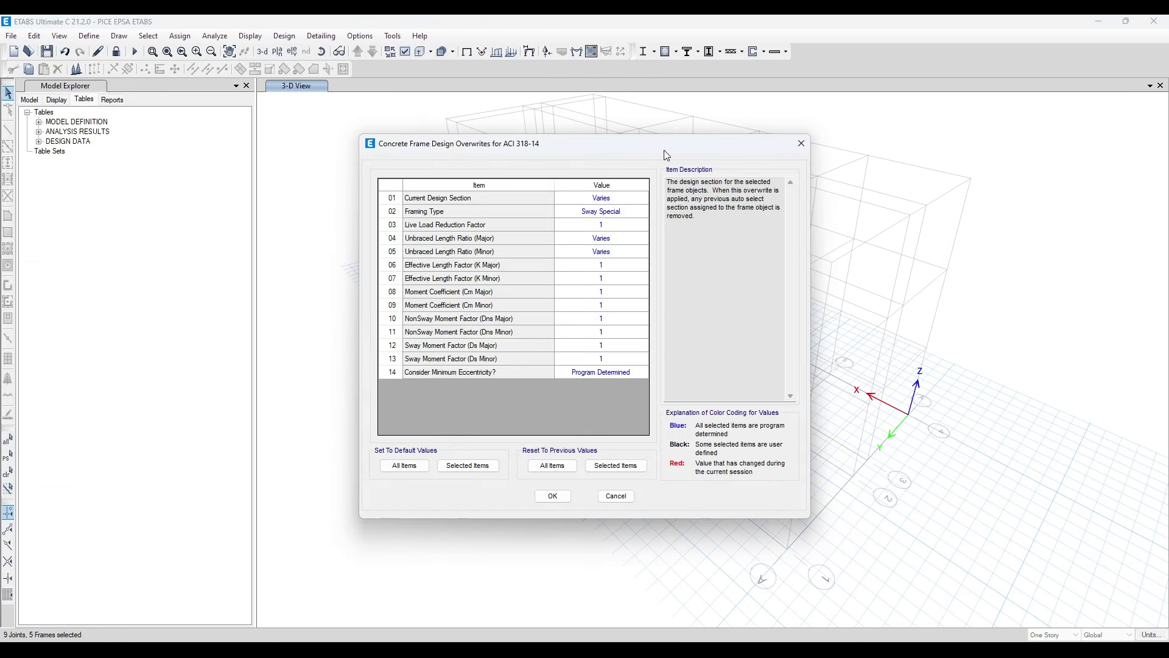
{"action": "left_click_drag", "start_coordinate": [665, 151], "coordinate": [411, 105]}
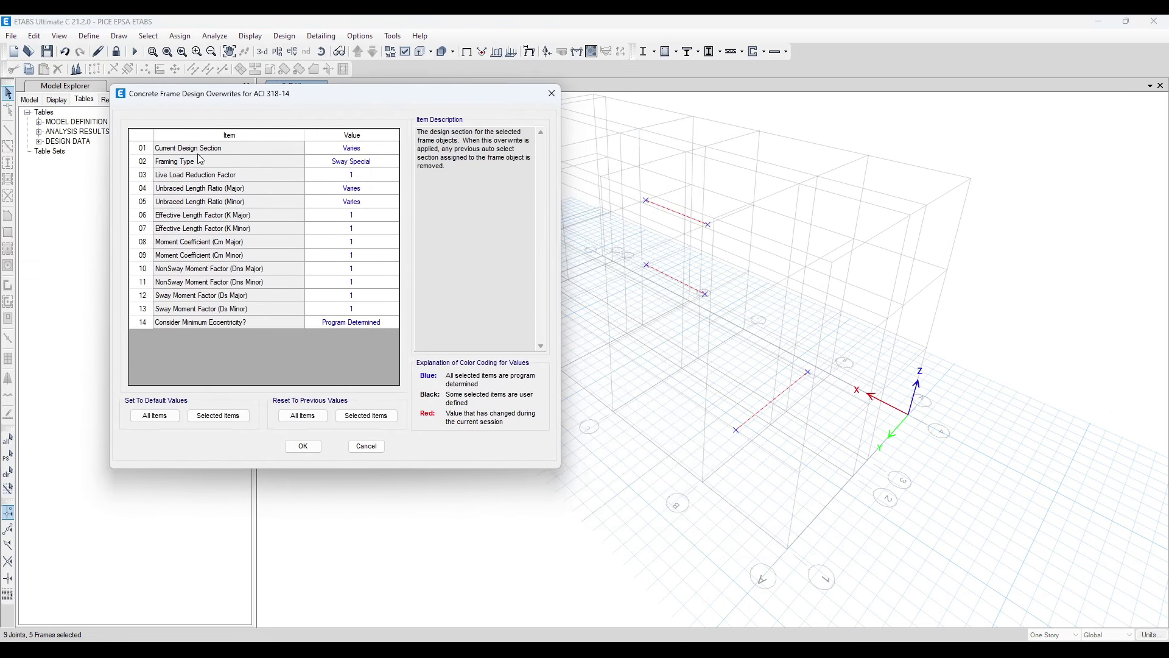
{"action": "left_click", "coordinate": [390, 164]}
{"action": "left_click", "coordinate": [394, 163]}
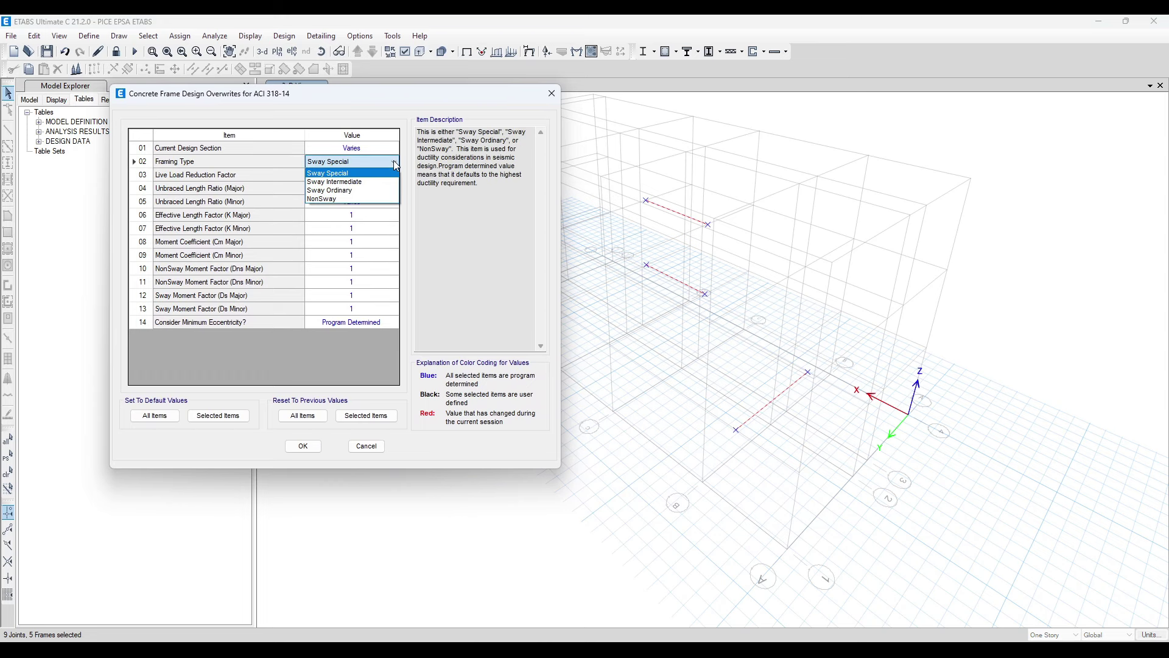
{"action": "left_click", "coordinate": [365, 192]}
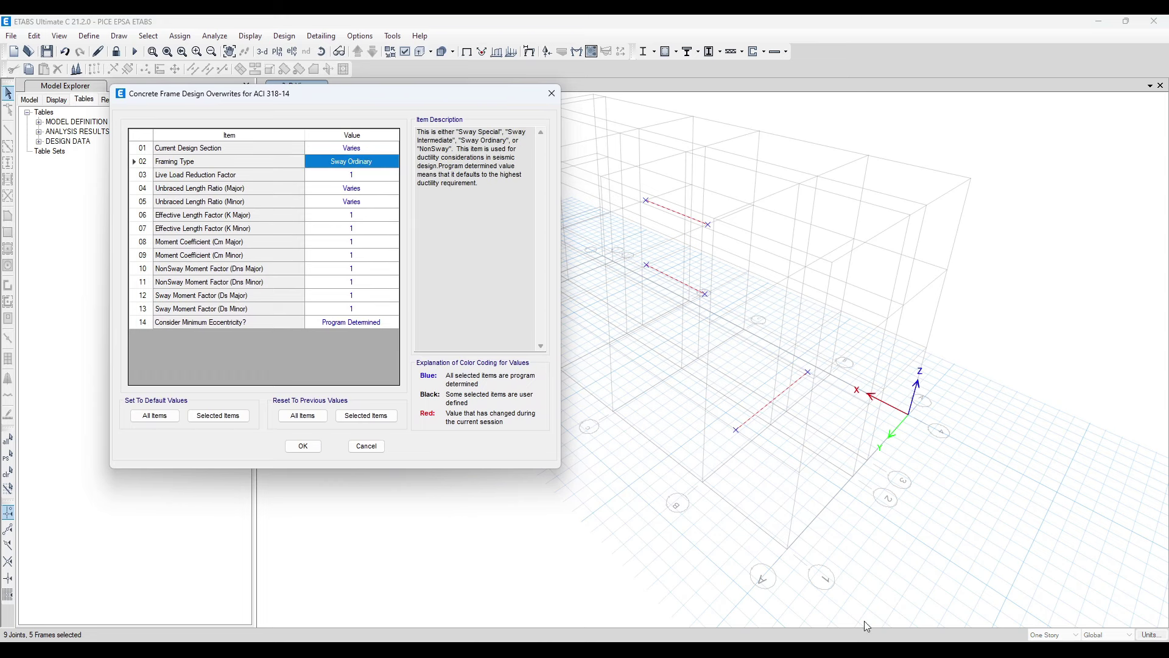
Step: Check the seismic force-resisting system in the Revu report, return to ETABS, and accept the concrete frame design overwrites
{"action": "left_click", "coordinate": [868, 649]}
{"action": "left_click", "coordinate": [541, 23]}
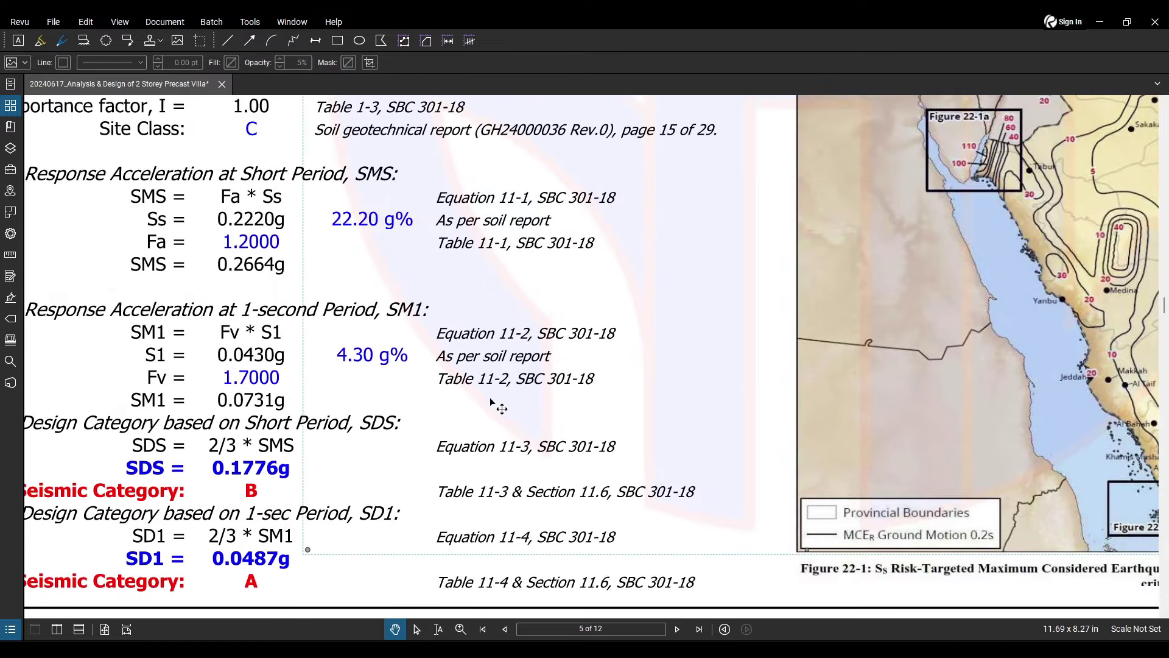
{"action": "scroll", "coordinate": [495, 404], "scroll_direction": "down", "scroll_amount": 3}
{"action": "scroll", "coordinate": [715, 363], "scroll_direction": "up", "scroll_amount": 5}
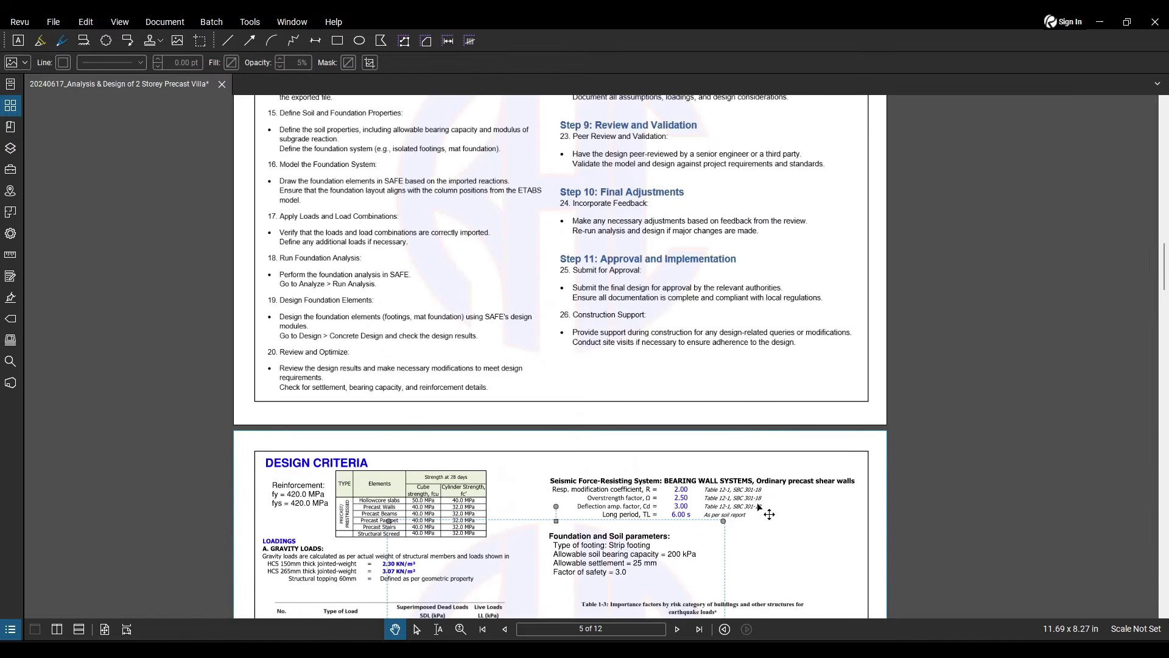
{"action": "scroll", "coordinate": [761, 463], "scroll_direction": "up", "scroll_amount": 3}
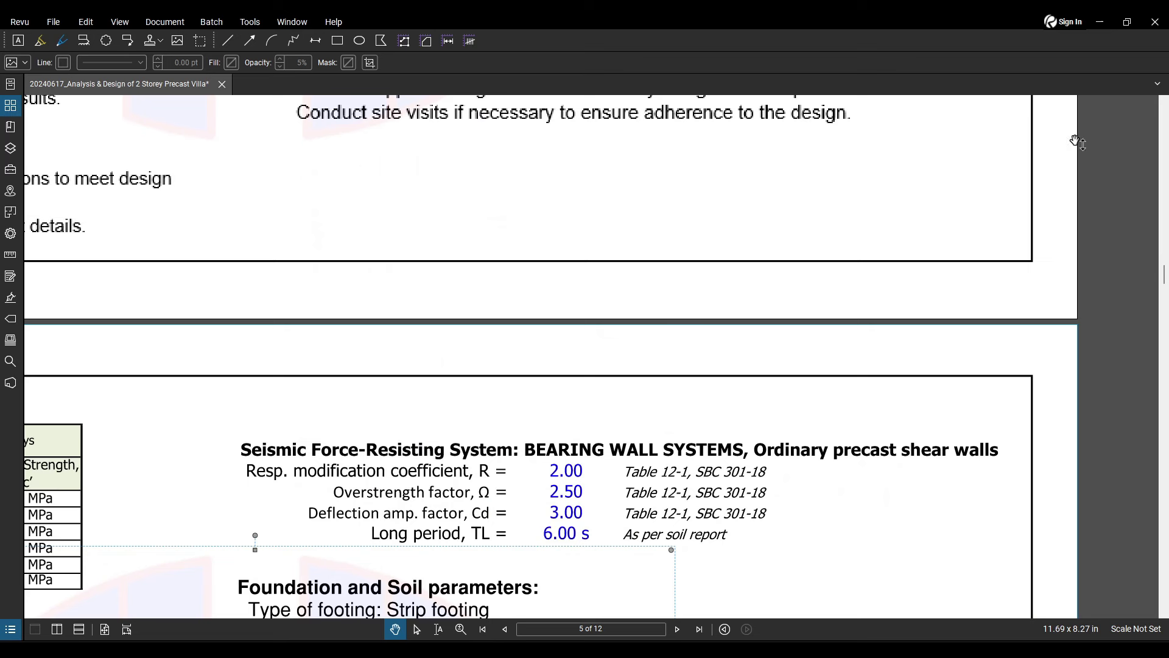
{"action": "left_click", "coordinate": [1099, 23]}
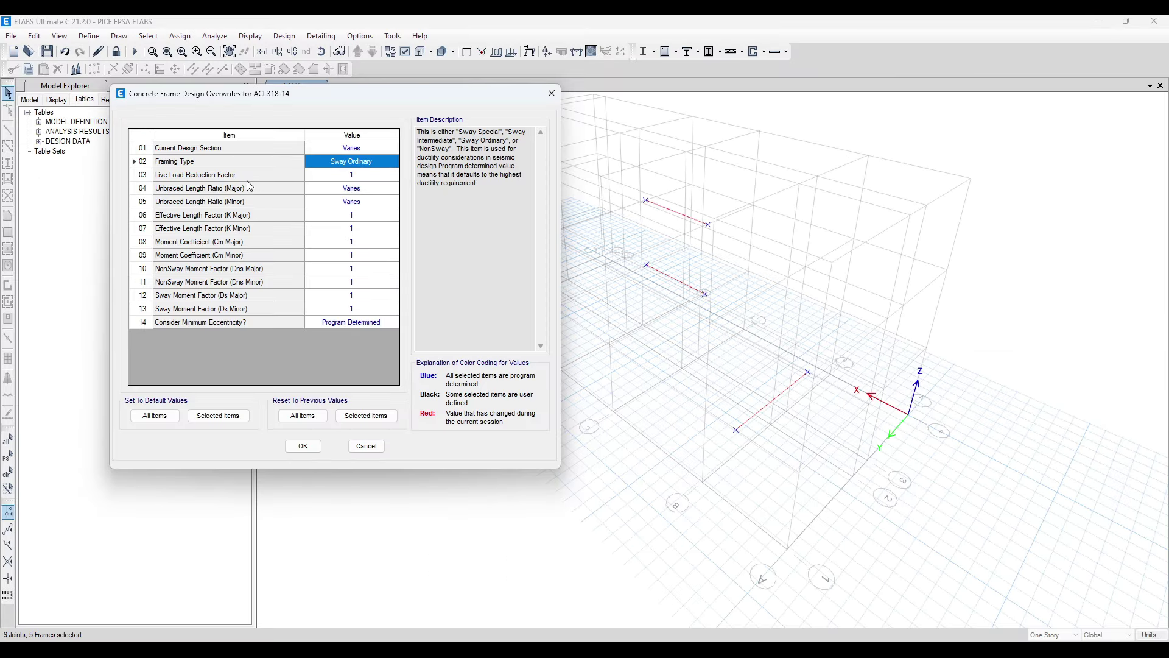
{"action": "left_click", "coordinate": [316, 448]}
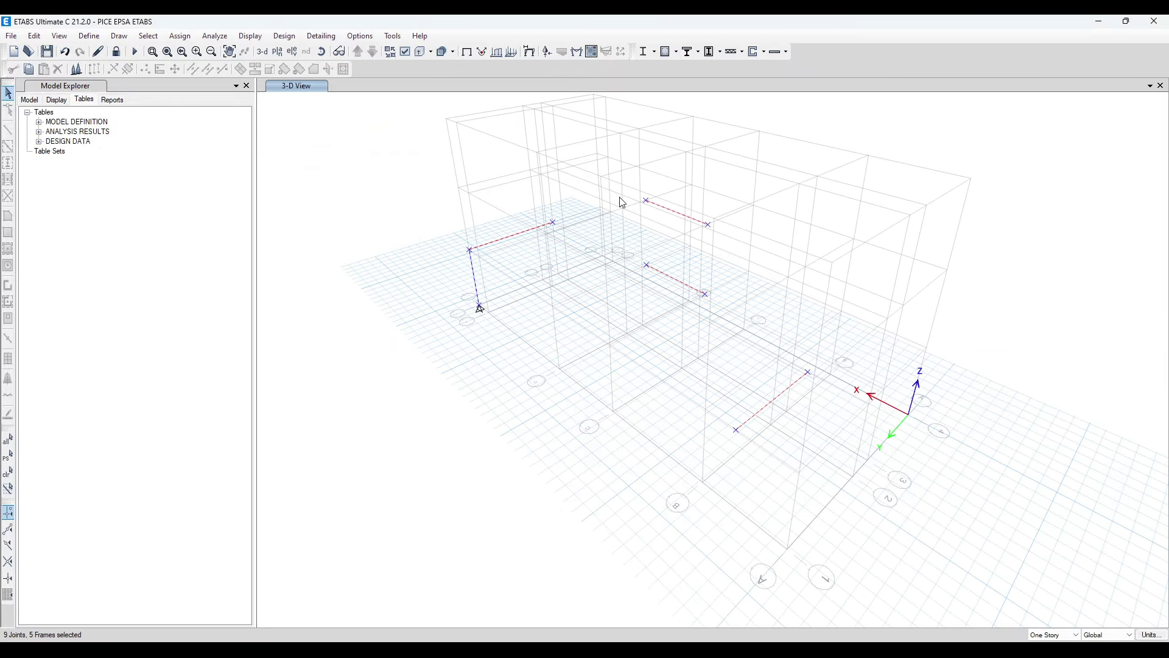
Step: Add the All group to the concrete frame design groups and accept the selection
{"action": "left_click", "coordinate": [678, 54]}
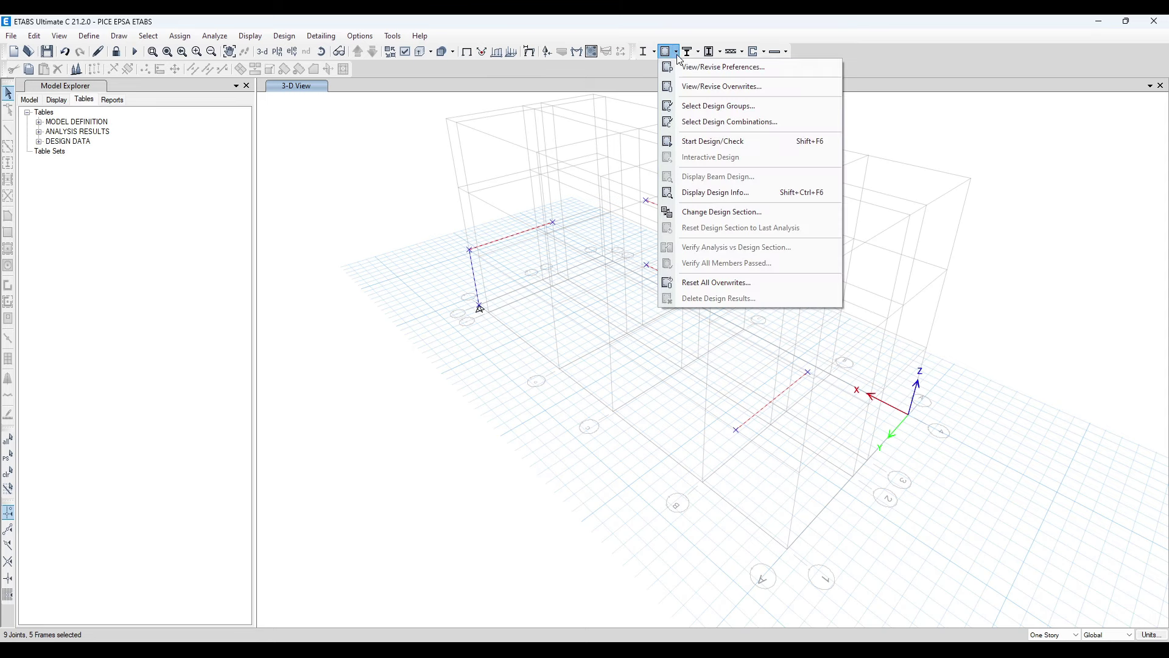
{"action": "left_click", "coordinate": [775, 110]}
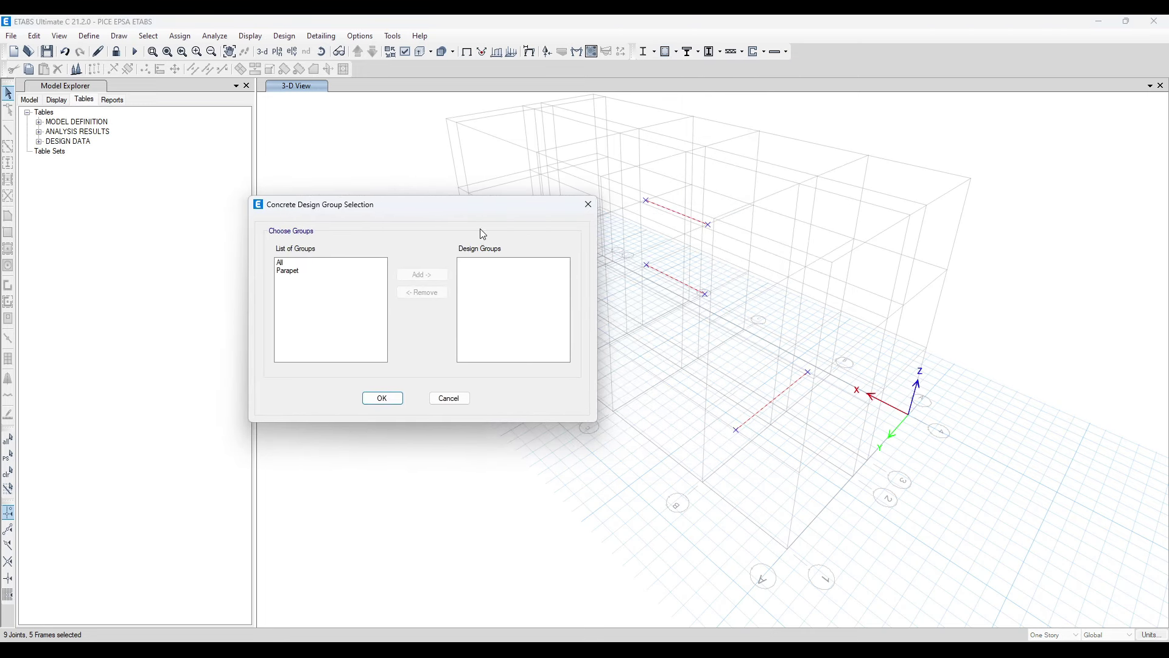
{"action": "left_click", "coordinate": [303, 263]}
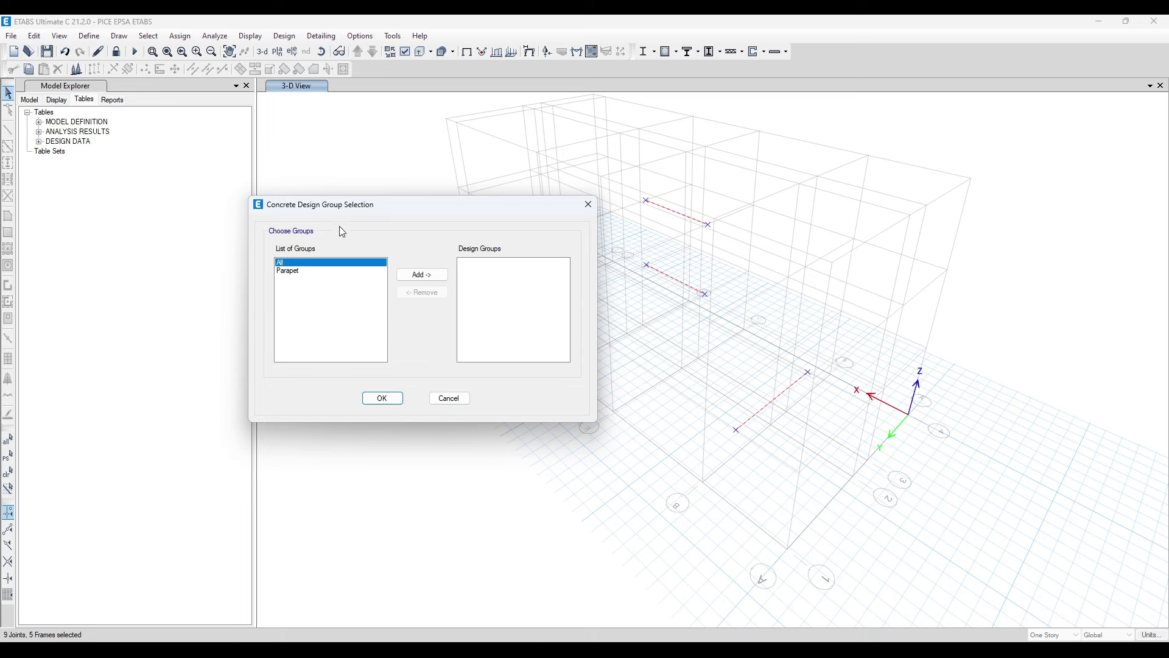
{"action": "left_click_drag", "start_coordinate": [524, 213], "coordinate": [409, 162]}
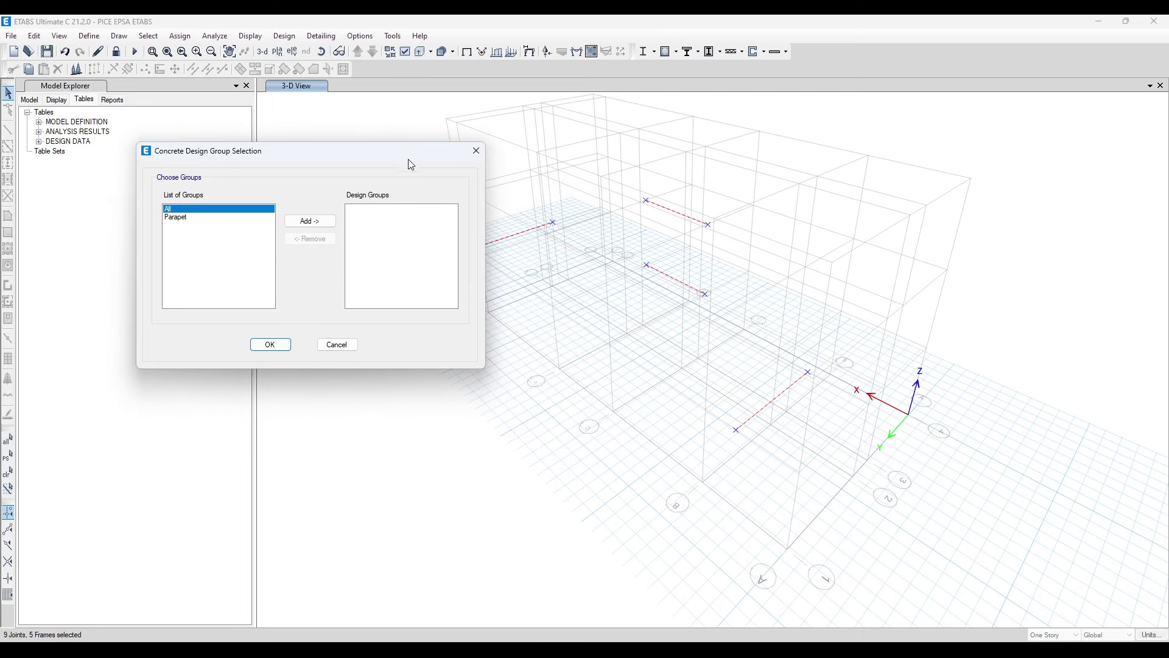
{"action": "left_click", "coordinate": [323, 224]}
{"action": "left_click", "coordinate": [283, 345]}
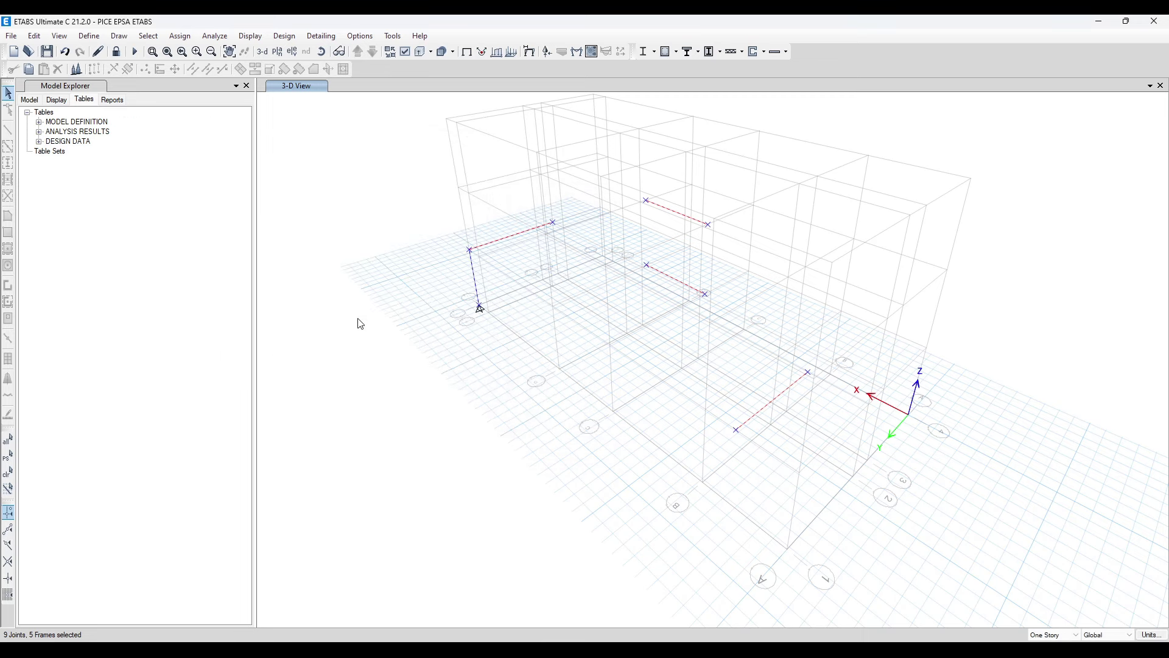
Step: Open the concrete frame design combinations and add the strength combinations from 1.2D+0.5L-1.0WL through 1.4D to the design list
{"action": "left_click", "coordinate": [676, 52]}
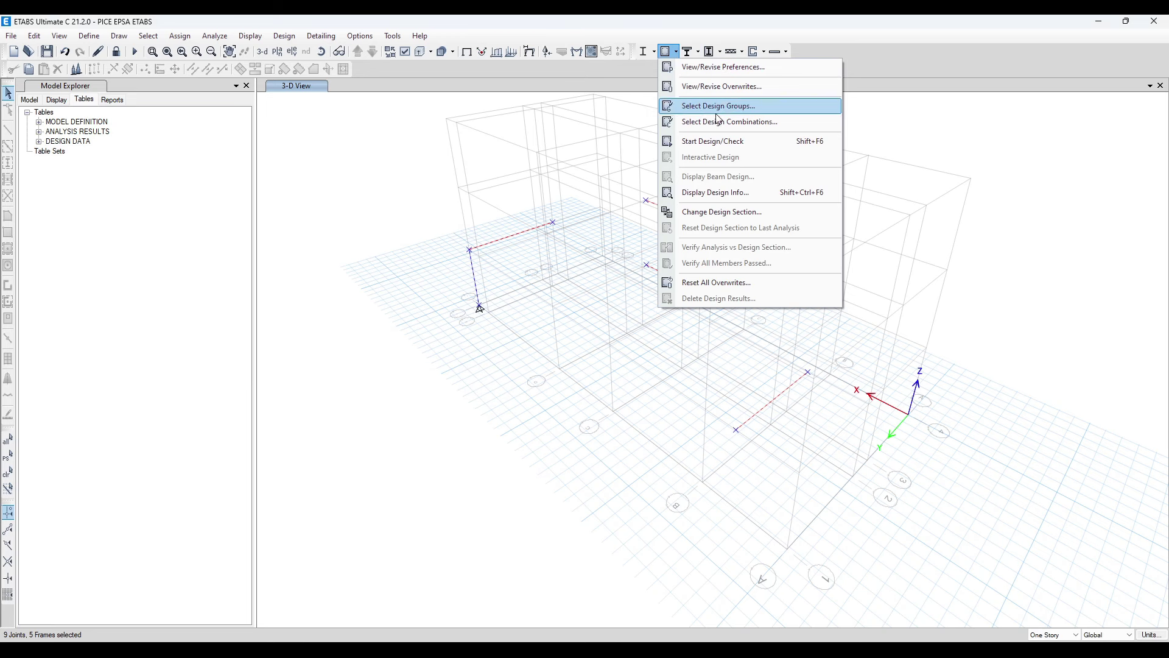
{"action": "left_click", "coordinate": [782, 120]}
{"action": "left_click_drag", "start_coordinate": [649, 207], "coordinate": [350, 131]}
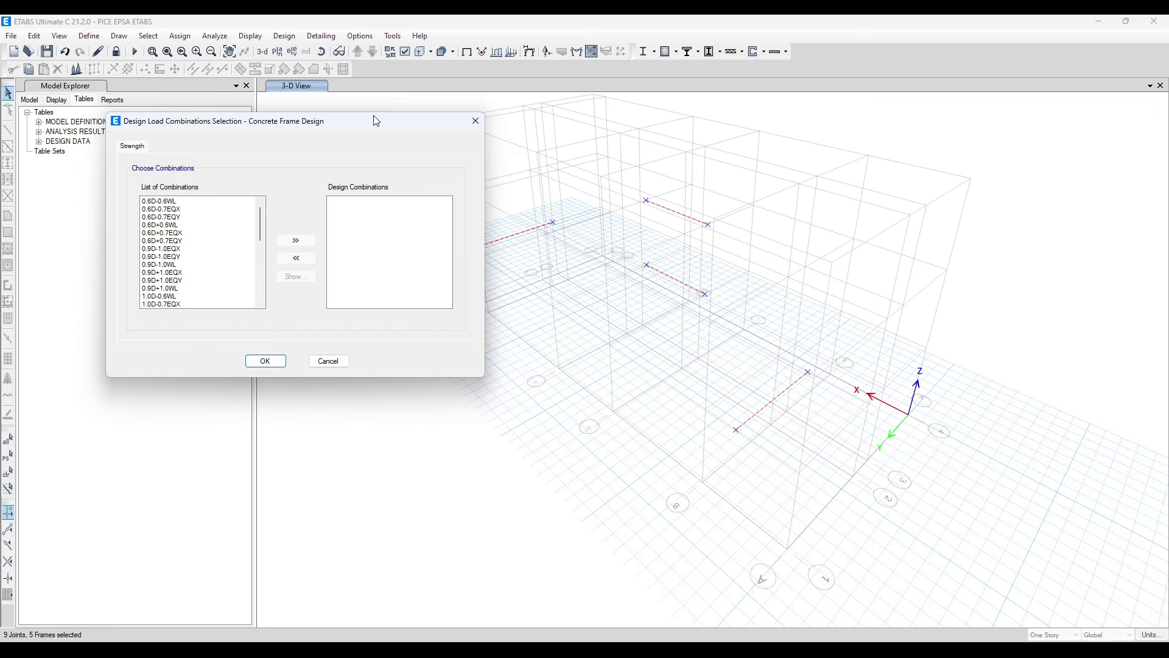
{"action": "left_click_drag", "start_coordinate": [258, 213], "coordinate": [243, 276]}
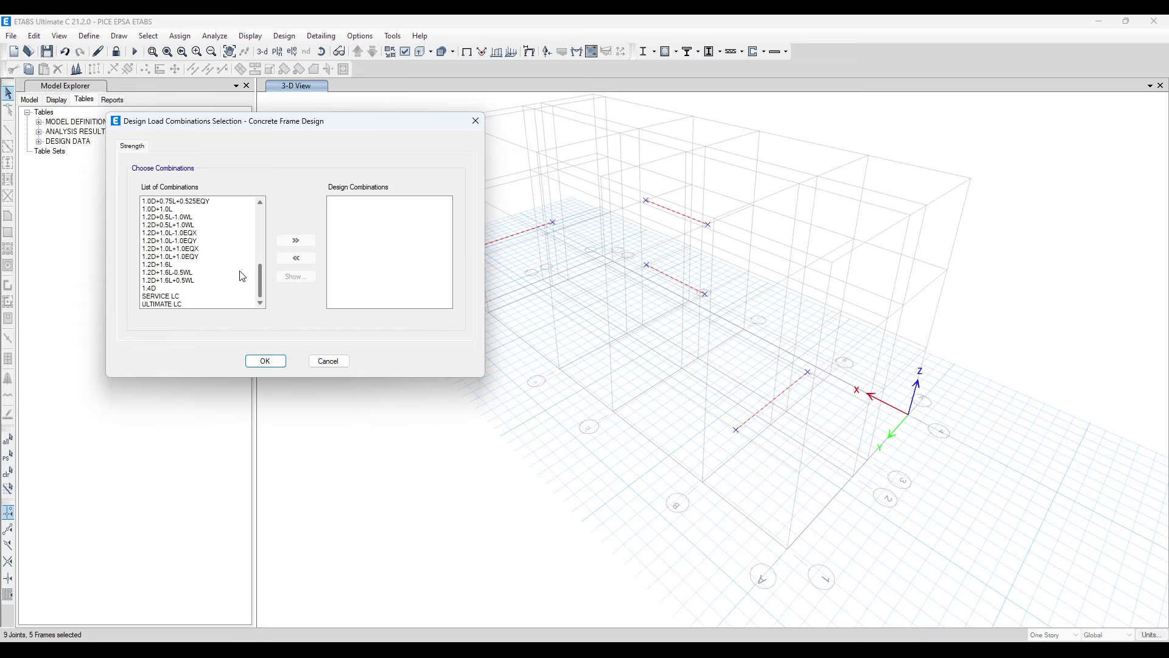
{"action": "scroll", "coordinate": [213, 277], "scroll_direction": "up", "scroll_amount": 4}
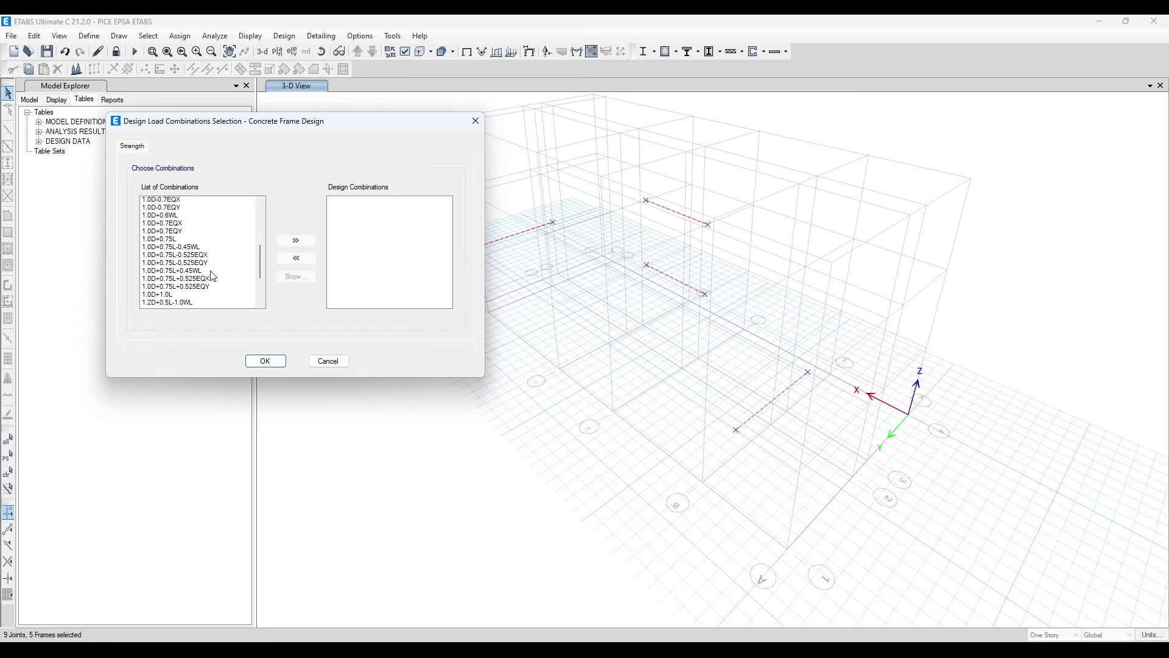
{"action": "scroll", "coordinate": [186, 262], "scroll_direction": "down", "scroll_amount": 3}
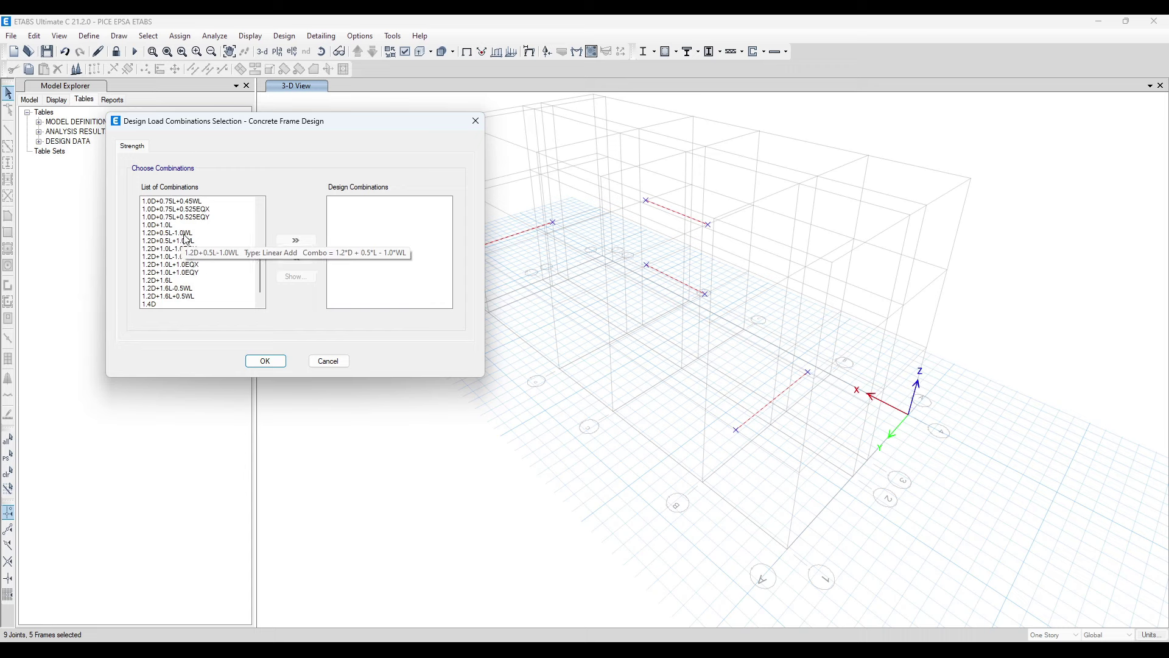
{"action": "left_click_drag", "start_coordinate": [184, 235], "coordinate": [198, 287]}
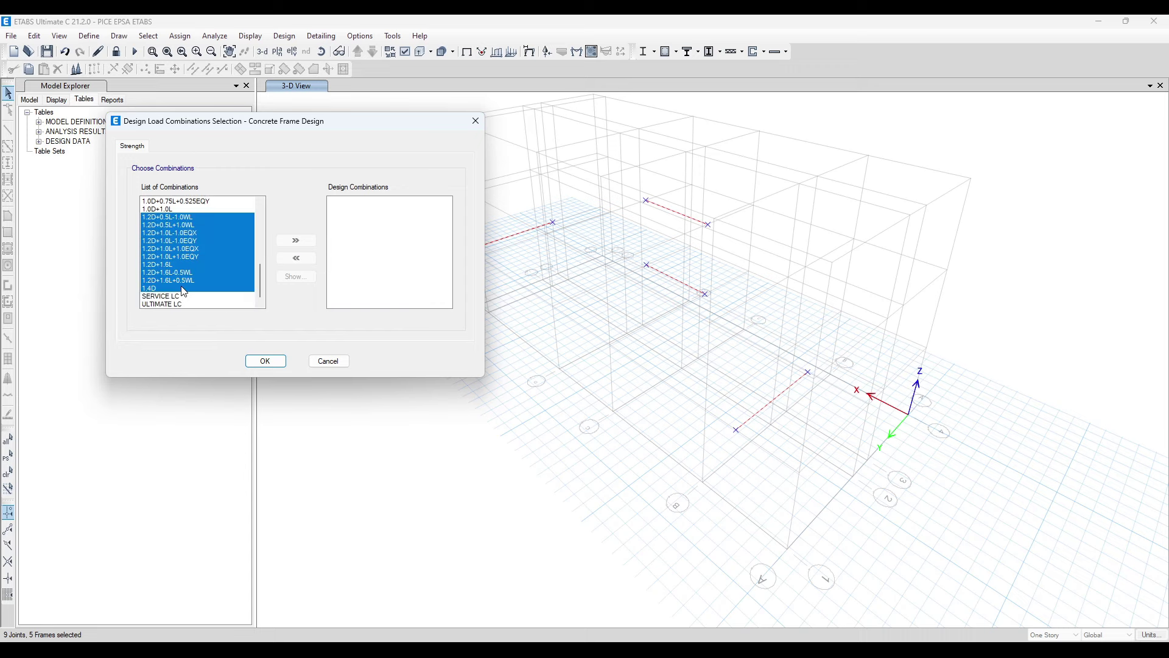
{"action": "left_click", "coordinate": [297, 240]}
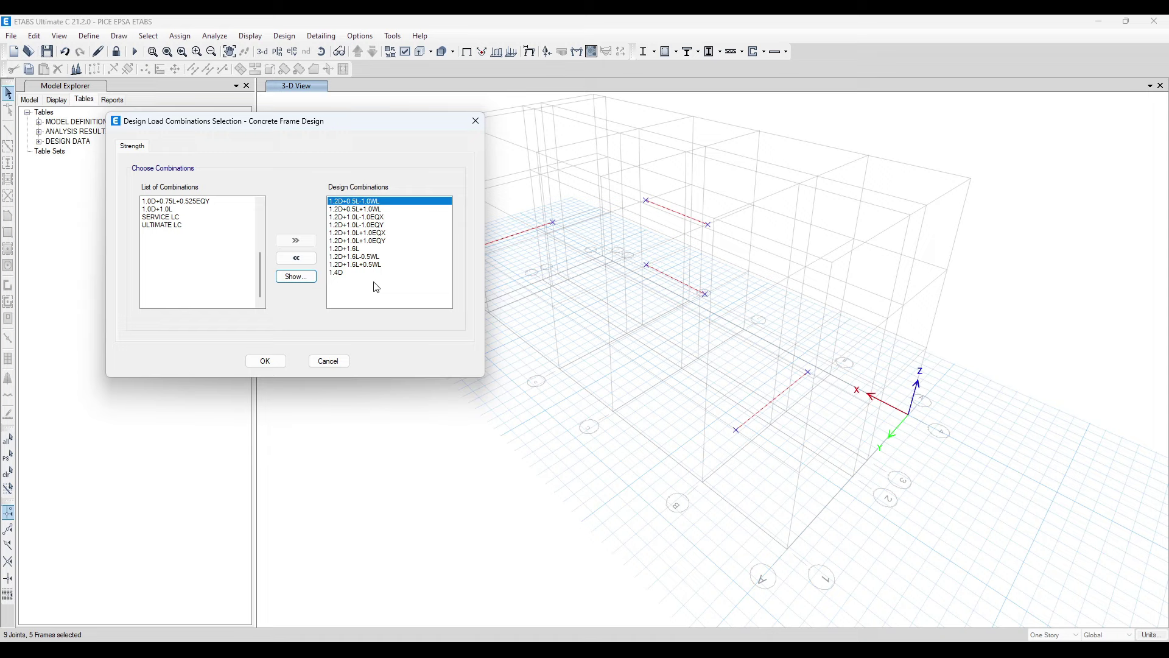
Step: Clear the added design combinations, try ULTIMATE LC as the only design combination, and remove it again
{"action": "left_click_drag", "start_coordinate": [373, 202], "coordinate": [350, 279]}
{"action": "left_click", "coordinate": [296, 258]}
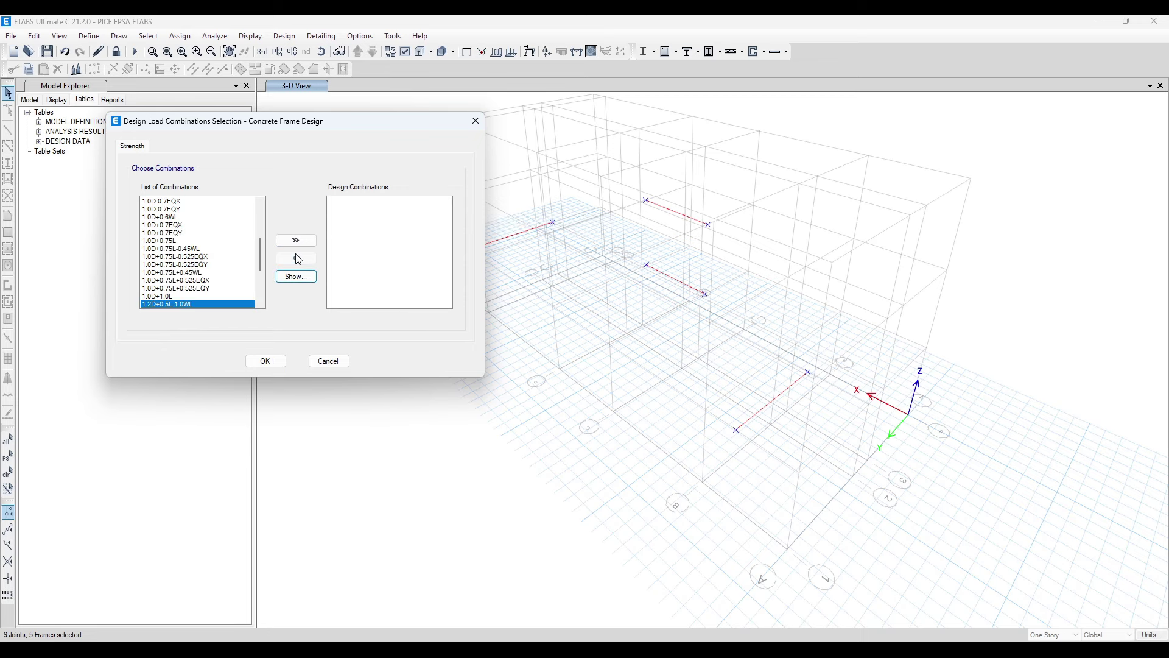
{"action": "left_click", "coordinate": [166, 304]}
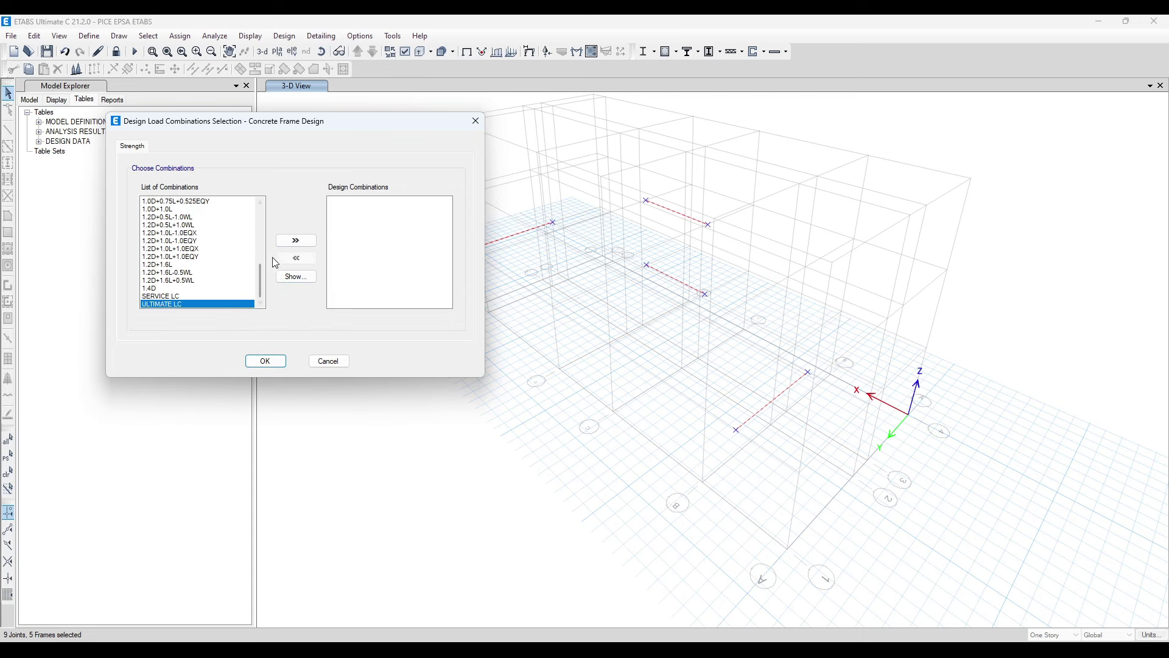
{"action": "left_click", "coordinate": [296, 241]}
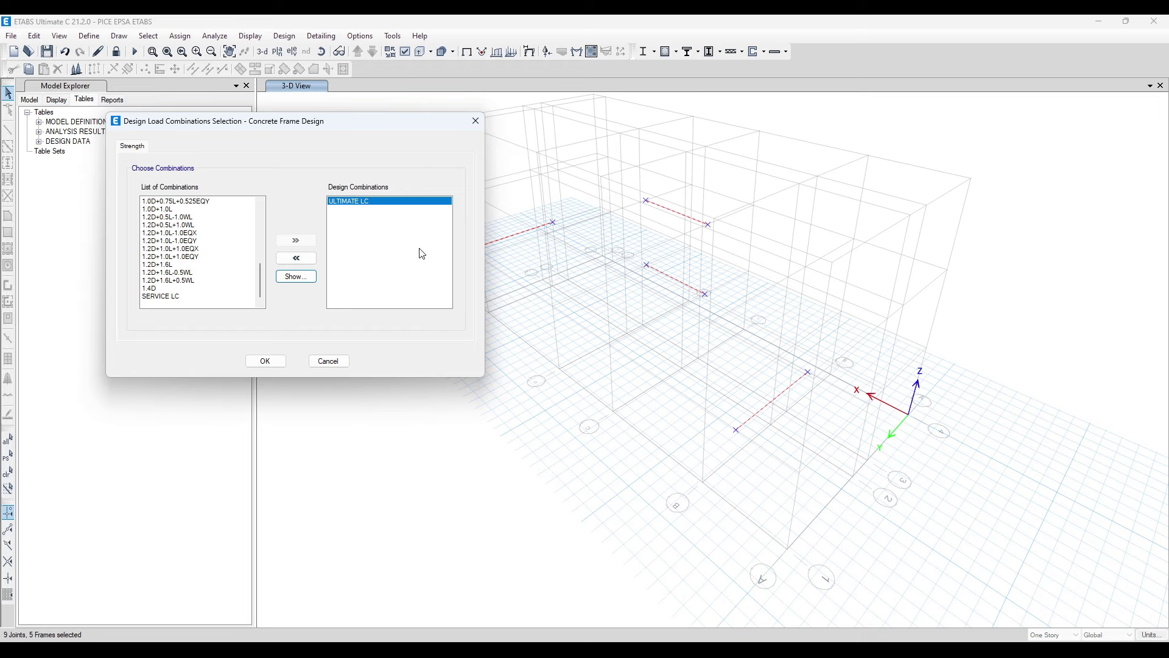
{"action": "left_click", "coordinate": [295, 258]}
Step: Add the combinations from 1.2D+0.5L-1.0WL through 1.4D as design combinations and accept the selection
{"action": "left_click_drag", "start_coordinate": [160, 288], "coordinate": [160, 221]}
{"action": "left_click", "coordinate": [296, 240]}
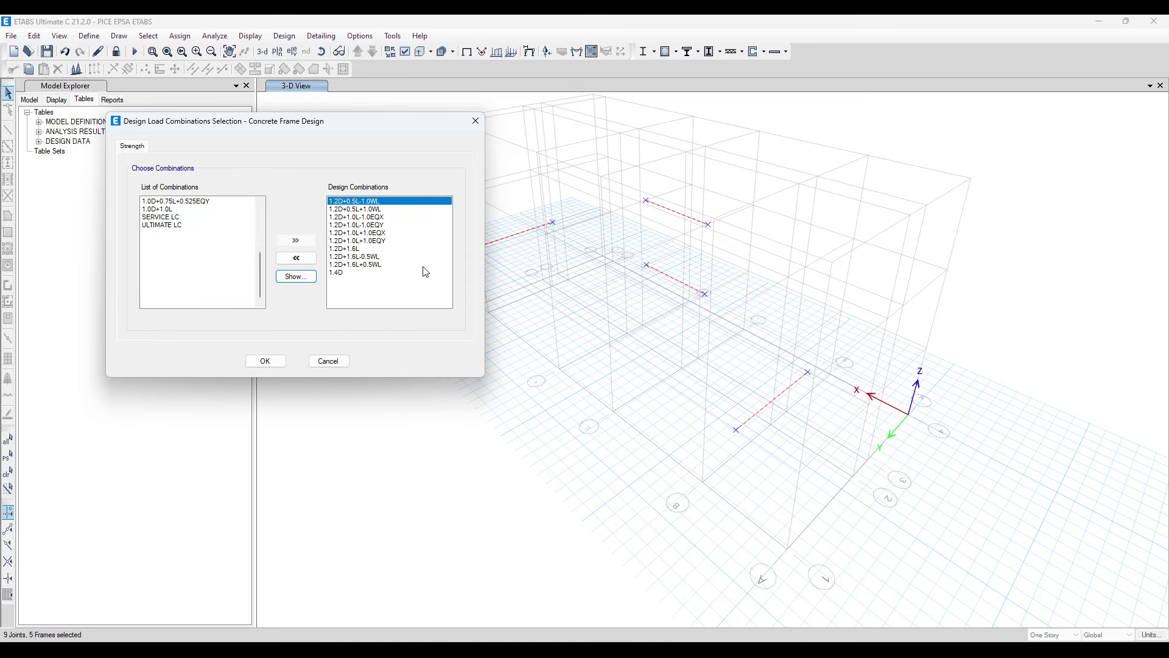
{"action": "left_click", "coordinate": [266, 361]}
Step: Run the concrete frame design check and view the longitudinal reinforcing on the members
{"action": "left_click", "coordinate": [677, 53]}
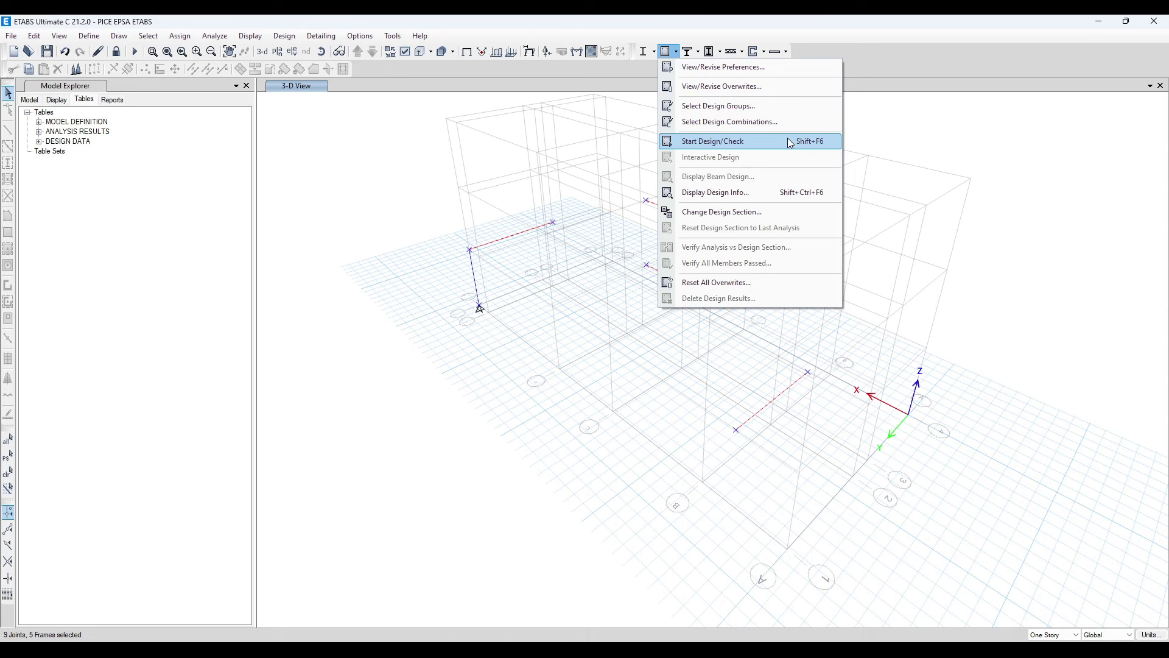
{"action": "left_click", "coordinate": [725, 147]}
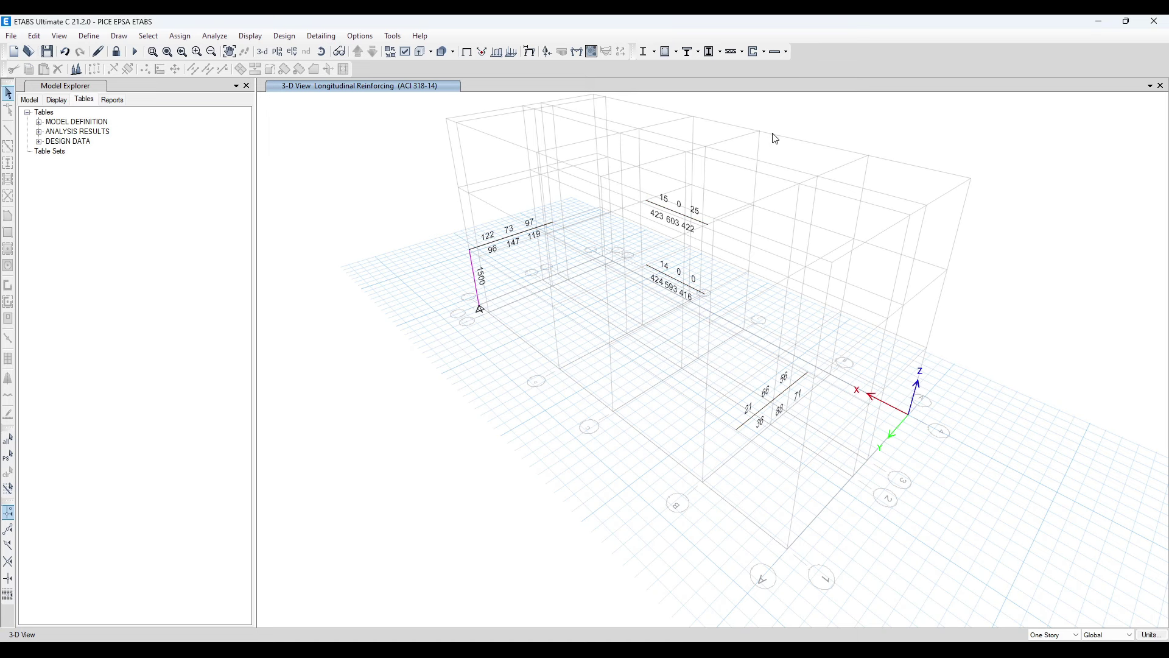
{"action": "scroll", "coordinate": [609, 255], "scroll_direction": "up", "scroll_amount": 3}
{"action": "scroll", "coordinate": [568, 240], "scroll_direction": "down", "scroll_amount": 3}
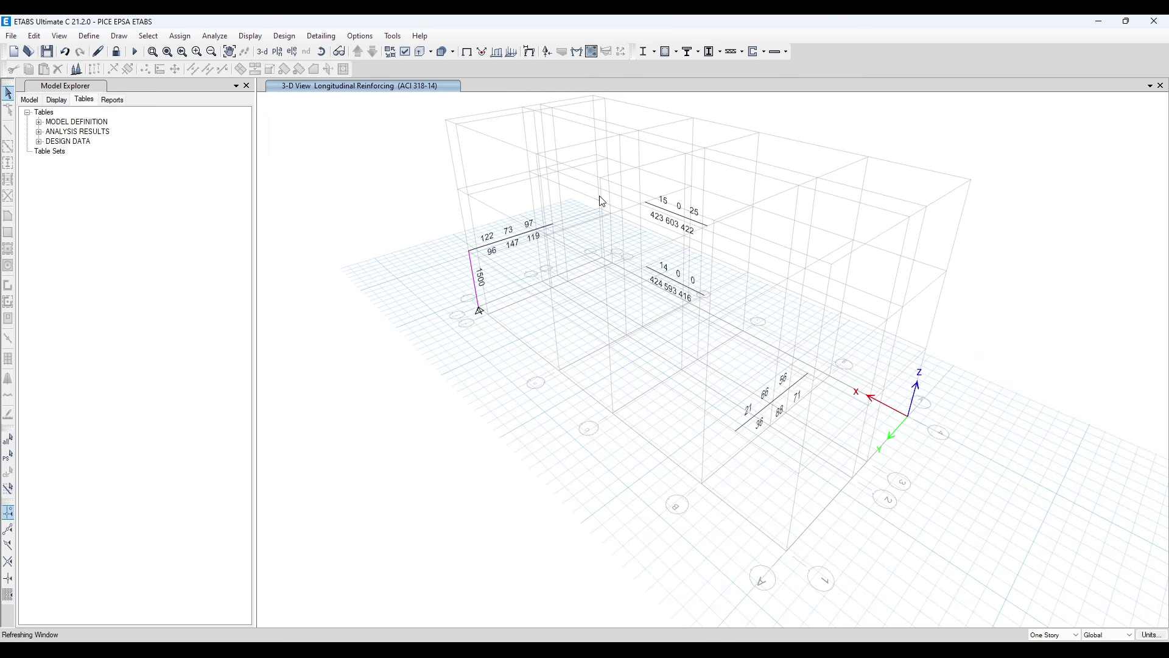
Step: Open the concrete frame design results display, move it clear of the model, and apply the Total Longitudinal Reinforcing output
{"action": "left_click", "coordinate": [674, 54]}
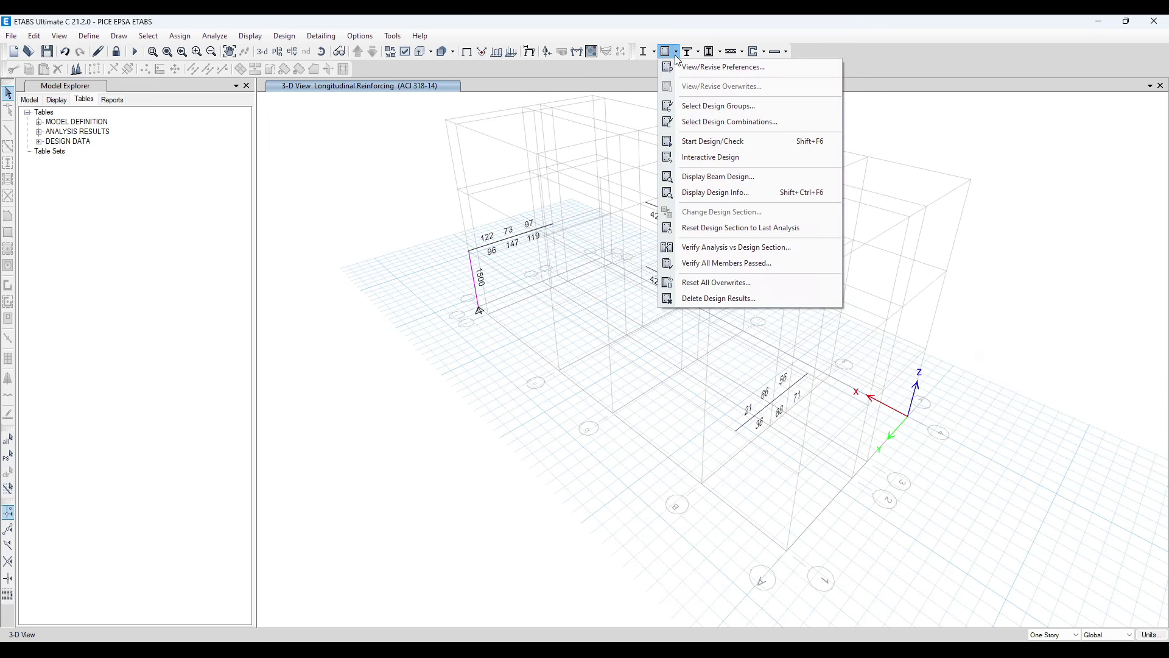
{"action": "left_click", "coordinate": [736, 182]}
{"action": "left_click_drag", "start_coordinate": [619, 286], "coordinate": [273, 138]}
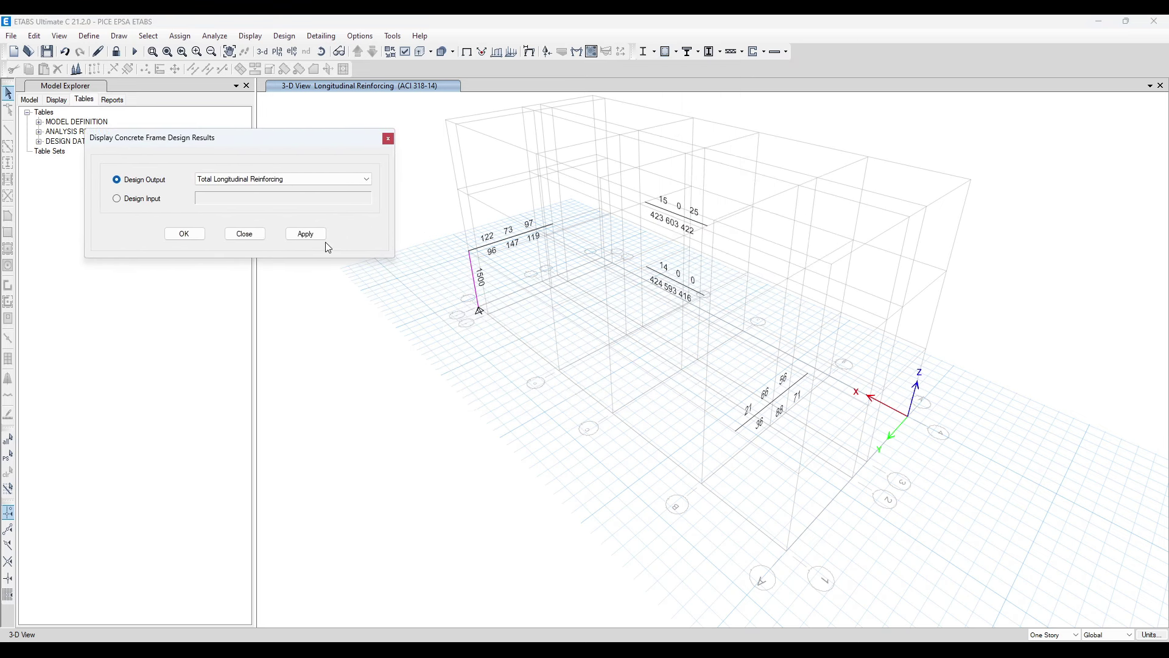
{"action": "left_click_drag", "start_coordinate": [309, 140], "coordinate": [309, 129]}
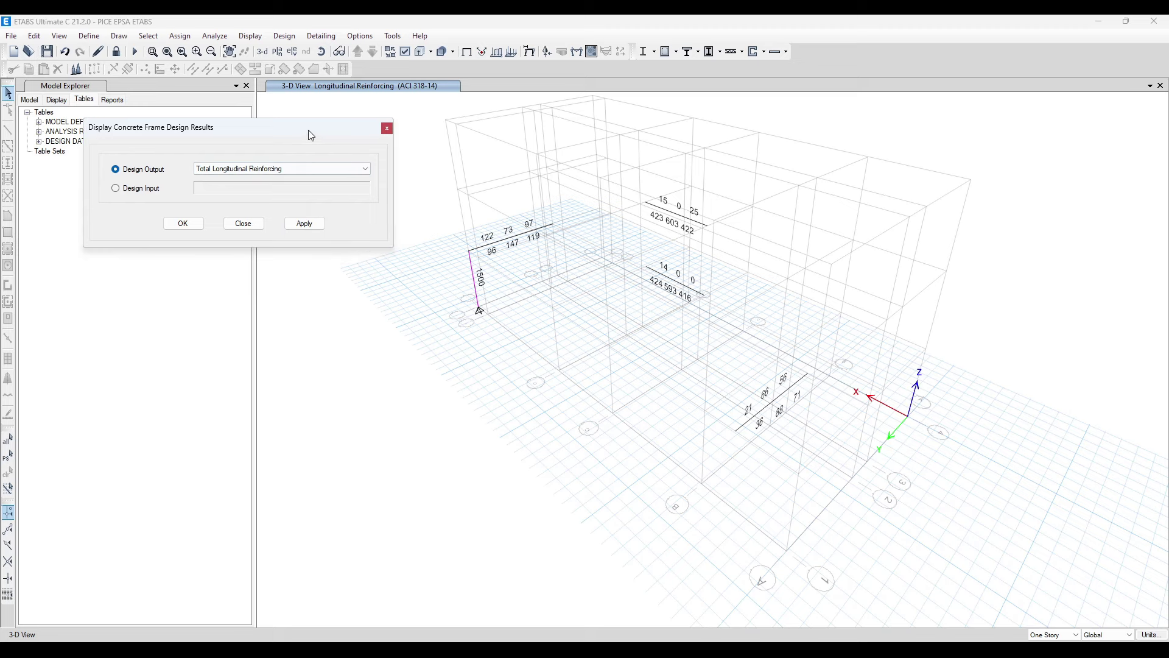
{"action": "left_click", "coordinate": [311, 229]}
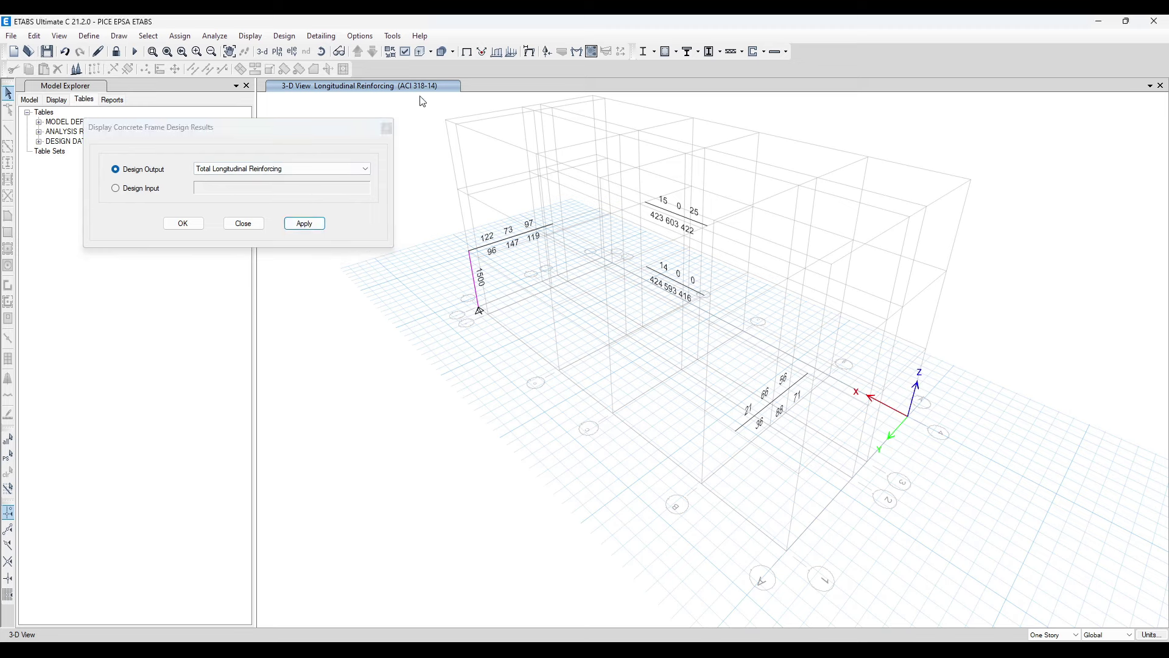
Step: Display the Shear Reinforcing design output and examine the values on the beams and column
{"action": "left_click", "coordinate": [323, 169]}
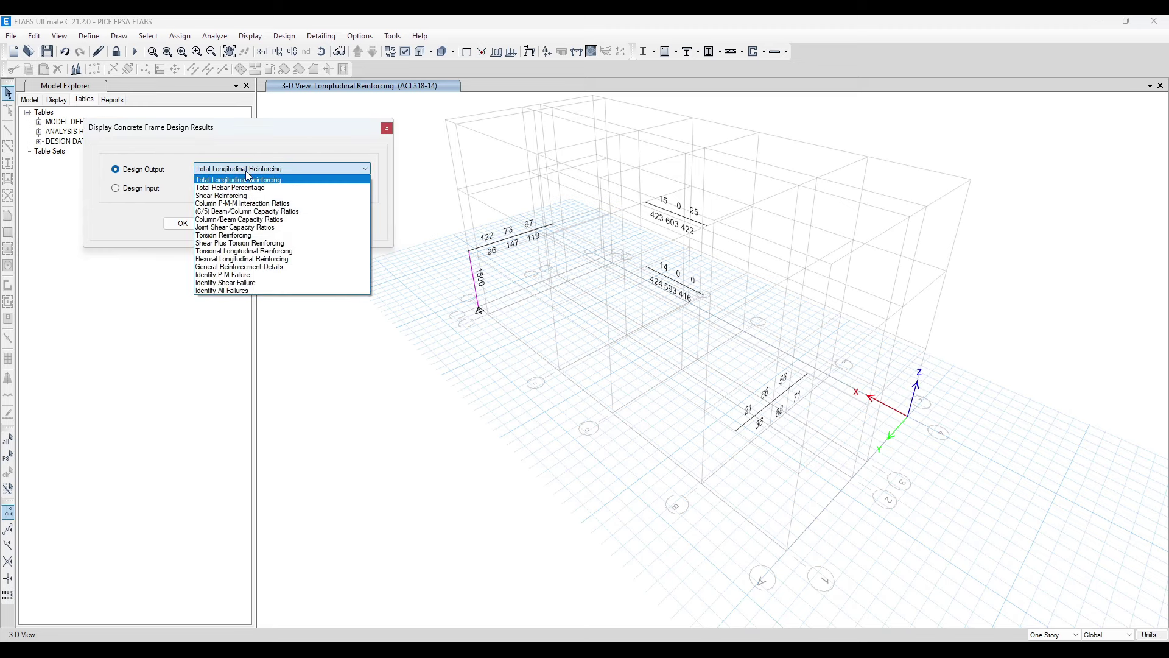
{"action": "left_click", "coordinate": [246, 195]}
{"action": "left_click", "coordinate": [311, 229]}
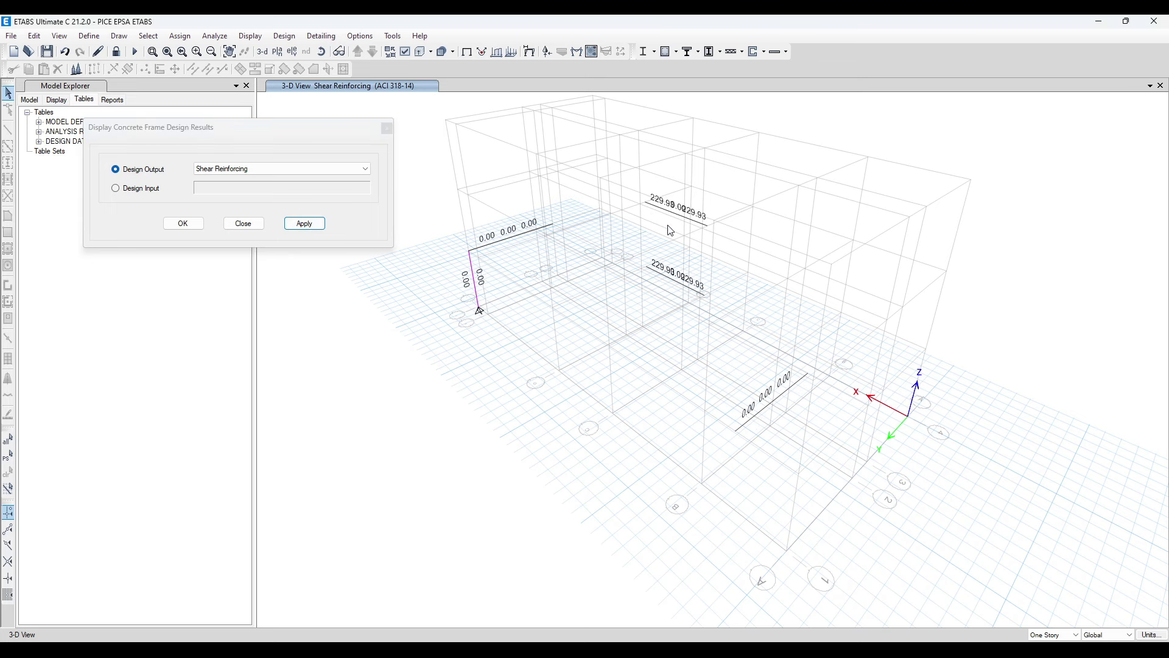
{"action": "scroll", "coordinate": [669, 207], "scroll_direction": "up", "scroll_amount": 2}
{"action": "scroll", "coordinate": [674, 216], "scroll_direction": "up", "scroll_amount": 2}
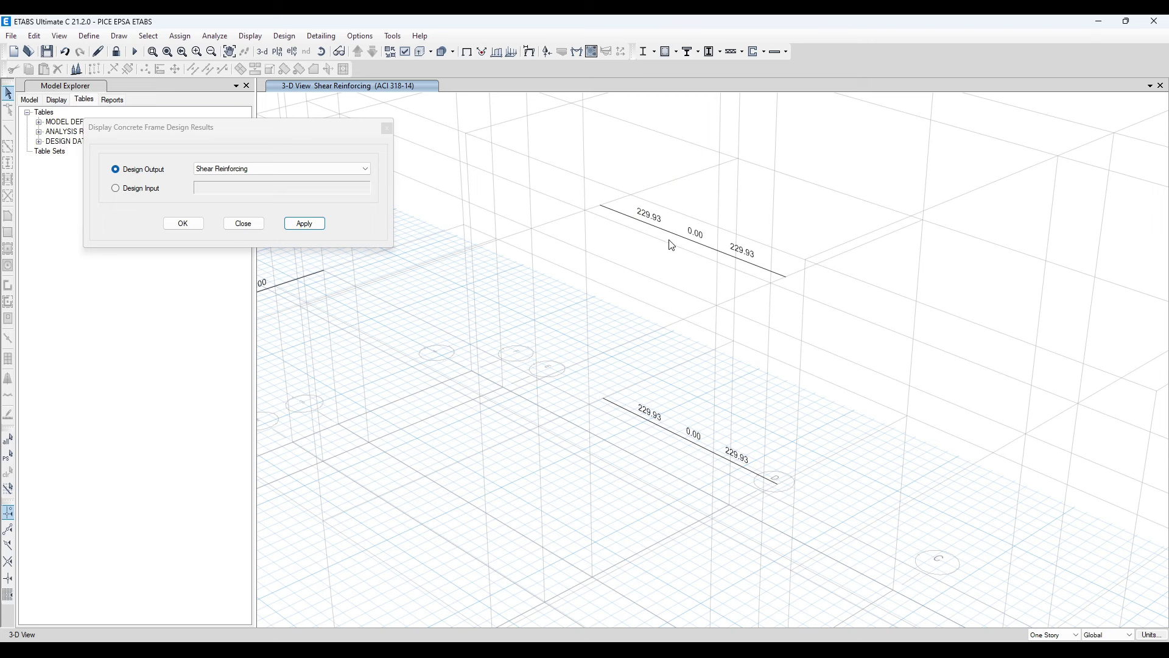
{"action": "scroll", "coordinate": [686, 240], "scroll_direction": "down", "scroll_amount": 3}
Step: Switch the displayed design output back to Total Longitudinal Reinforcing and bring the members into clear view
{"action": "left_click", "coordinate": [248, 169]}
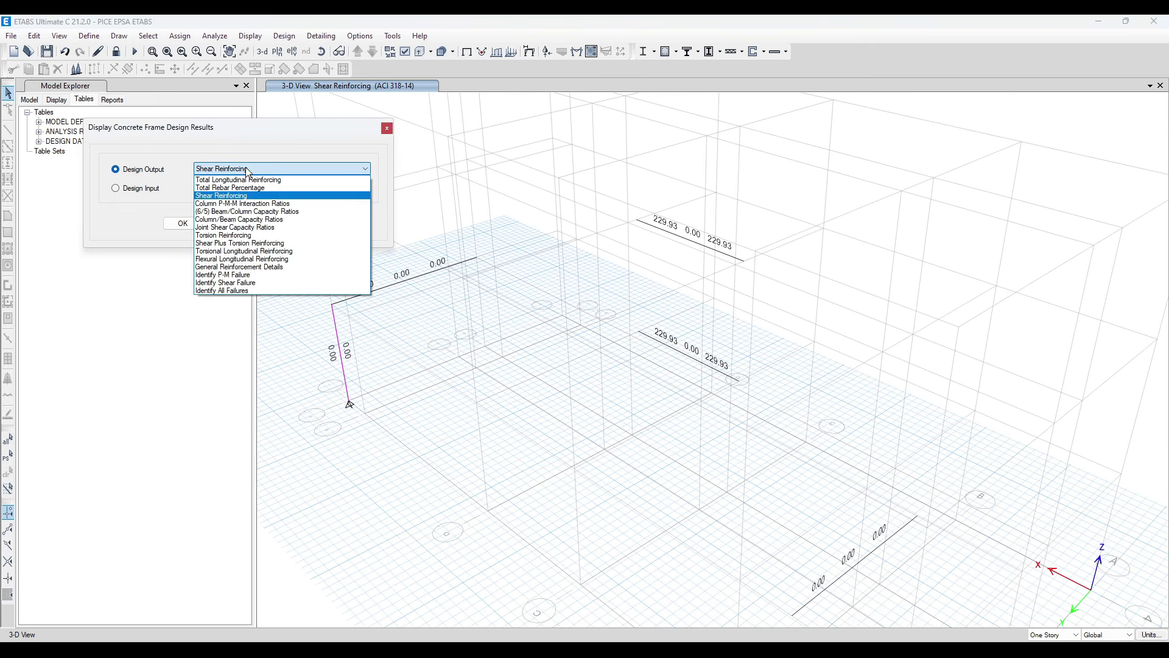
{"action": "left_click", "coordinate": [267, 185]}
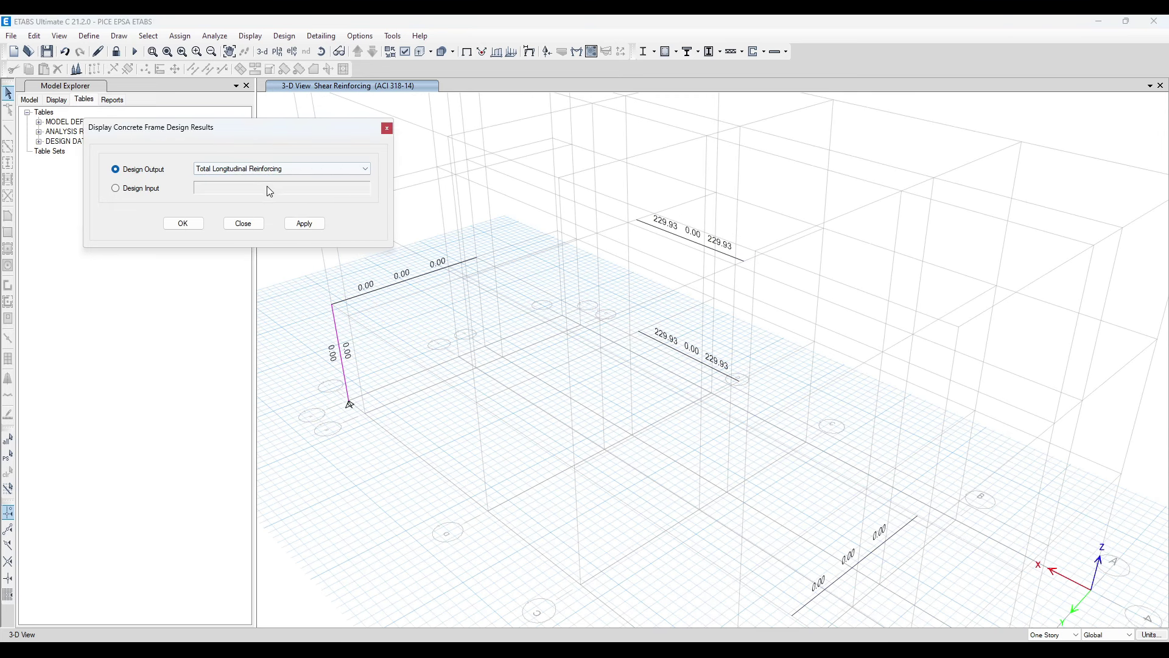
{"action": "left_click", "coordinate": [304, 224]}
{"action": "middle_click_drag", "start_coordinate": [524, 326], "coordinate": [630, 279]}
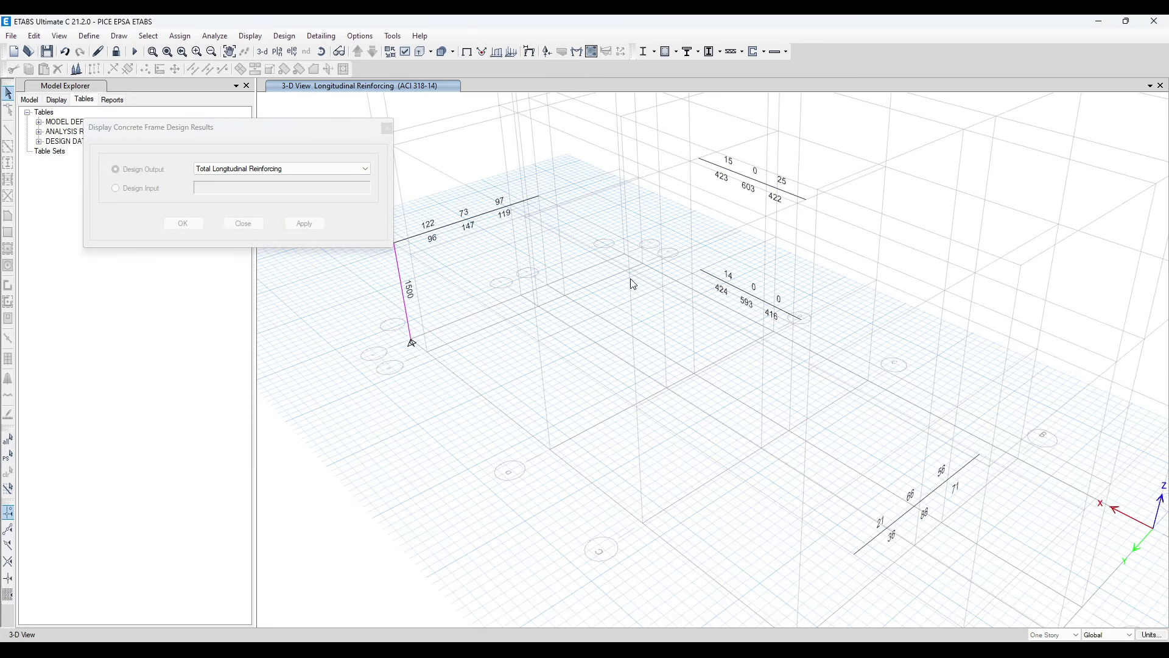
{"action": "left_click_drag", "start_coordinate": [330, 131], "coordinate": [302, 221]}
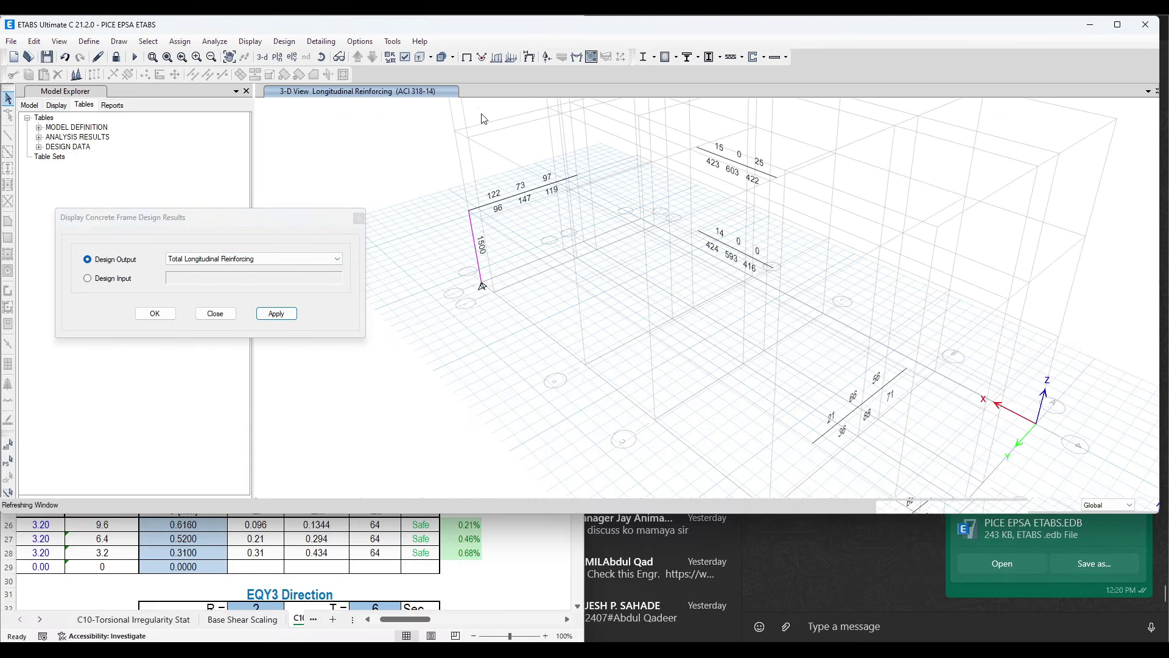